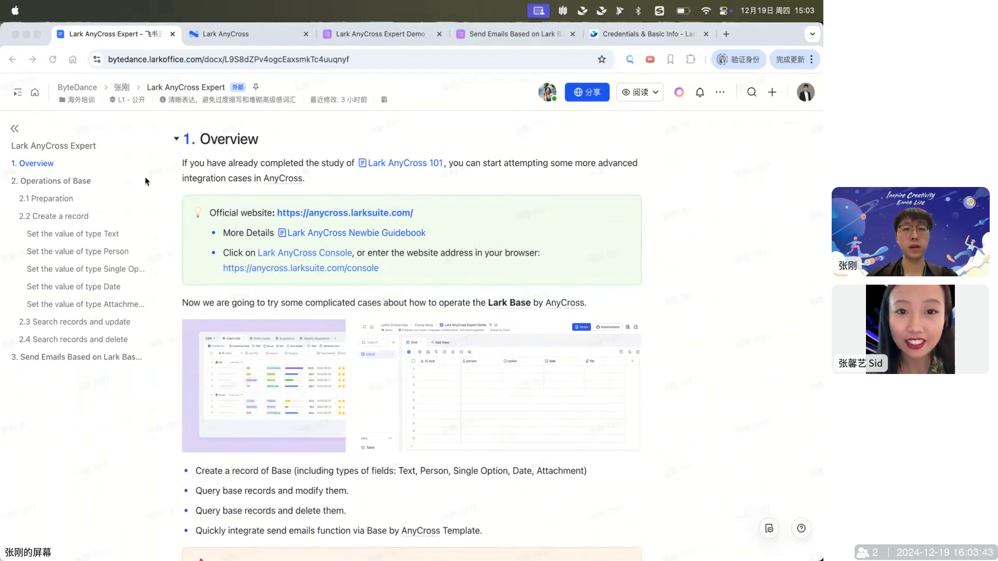
Step: Read the Overview section of the Lark AnyCross Expert guide and its 2.1 Preparation section on creating a Base table and custom app
{"action": "scroll", "coordinate": [672, 217], "scroll_direction": "down", "scroll_amount": 1}
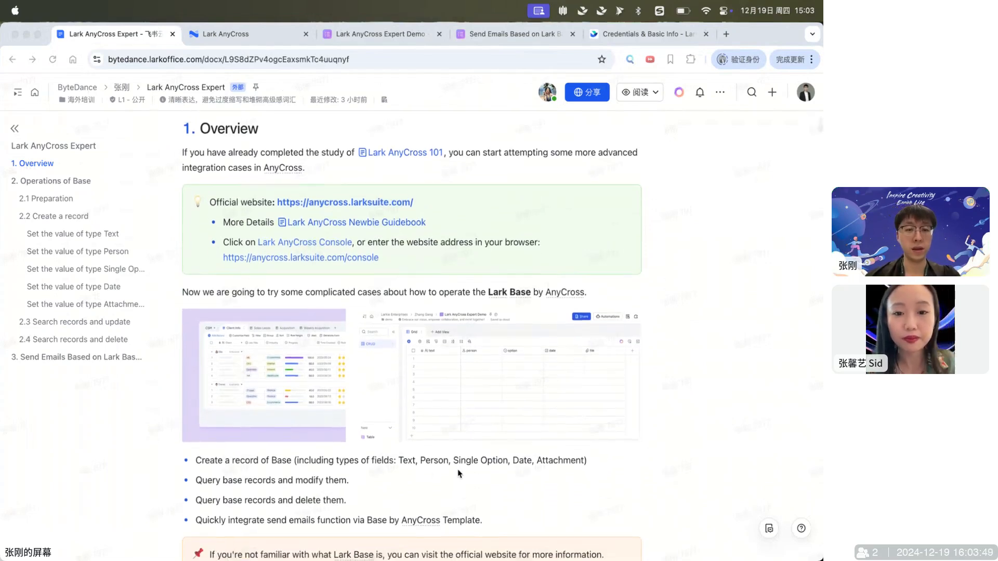
{"action": "left_click", "coordinate": [675, 364]}
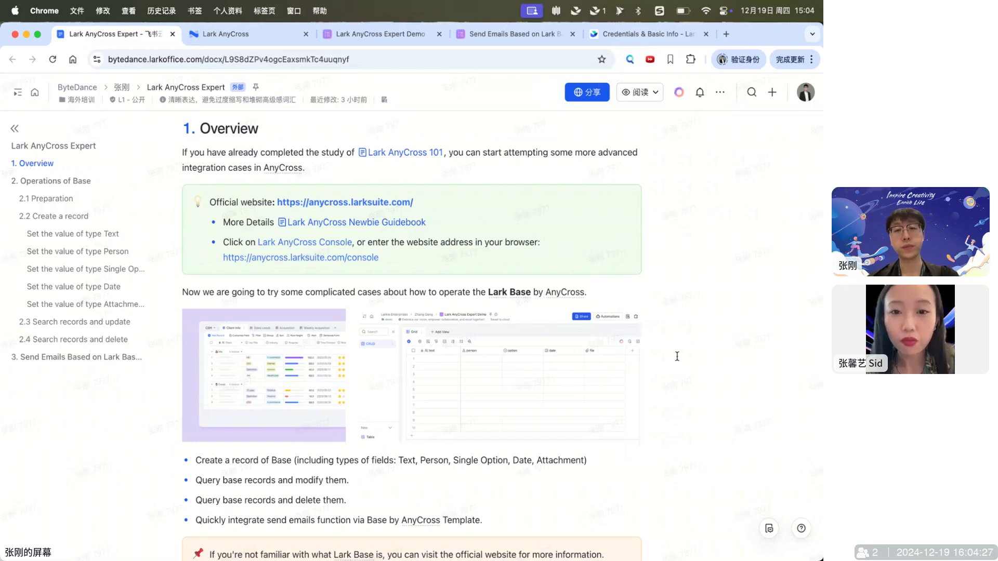
{"action": "scroll", "coordinate": [676, 356], "scroll_direction": "down", "scroll_amount": 1}
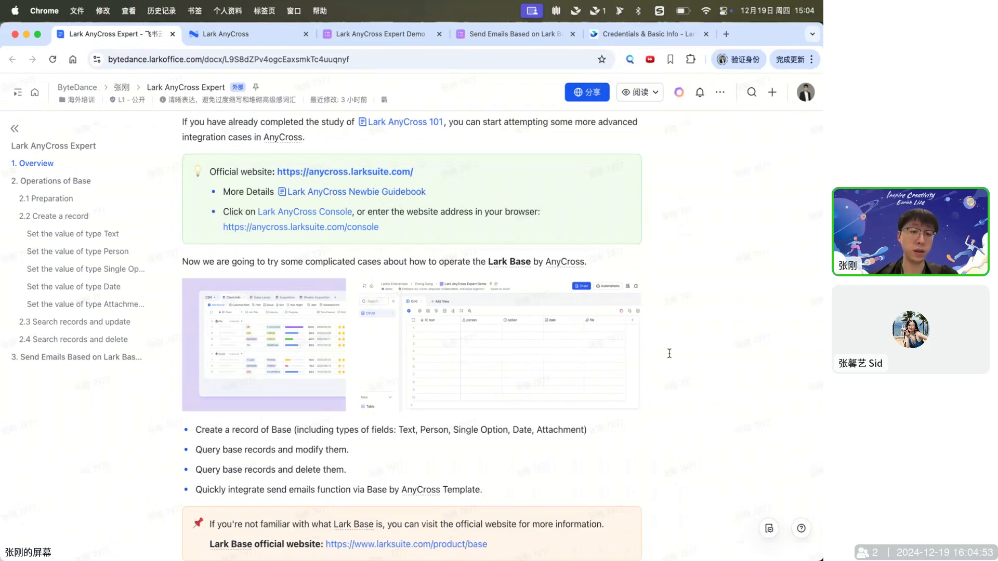
{"action": "scroll", "coordinate": [670, 353], "scroll_direction": "down", "scroll_amount": 1}
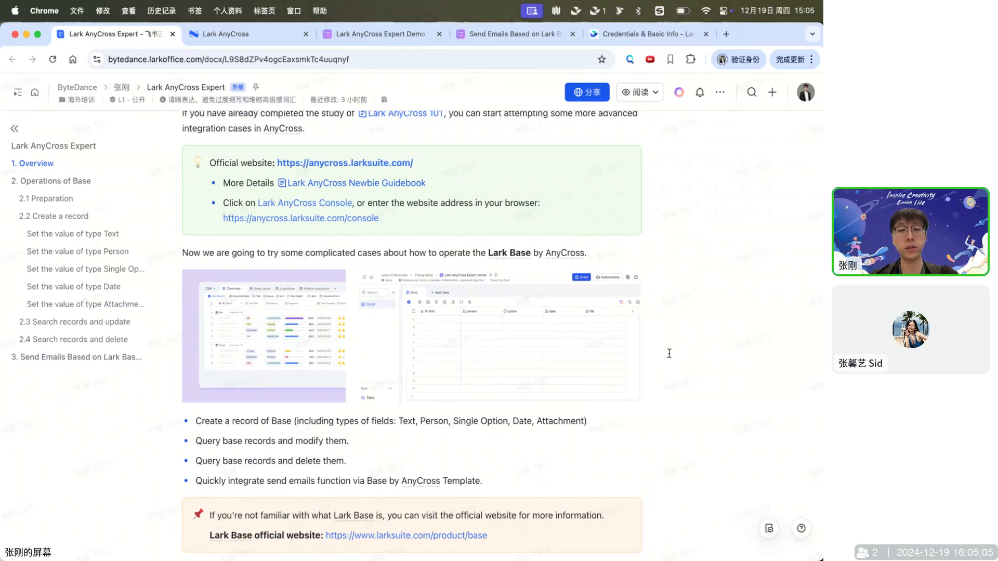
{"action": "scroll", "coordinate": [669, 354], "scroll_direction": "up", "scroll_amount": 1}
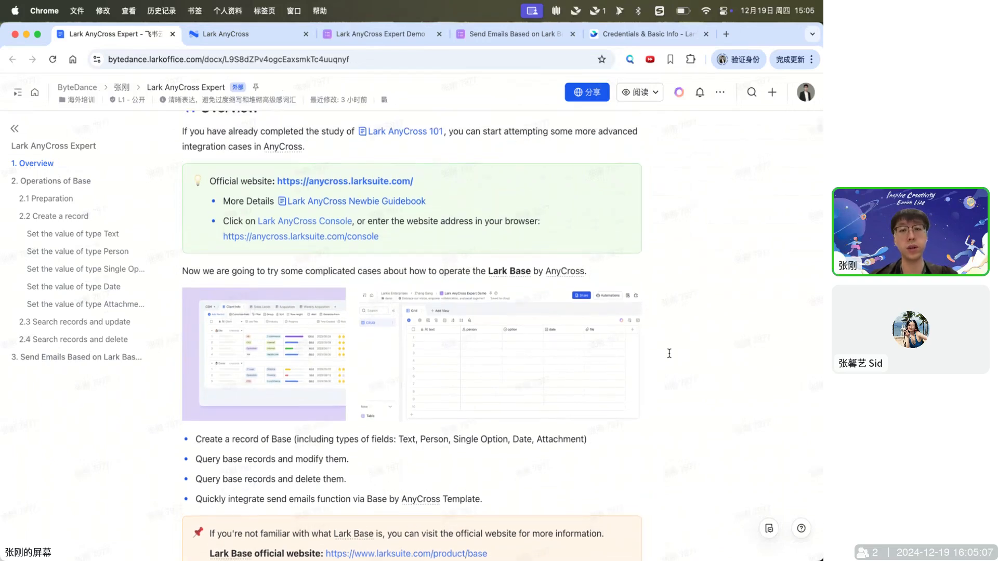
{"action": "scroll", "coordinate": [670, 353], "scroll_direction": "down", "scroll_amount": 2}
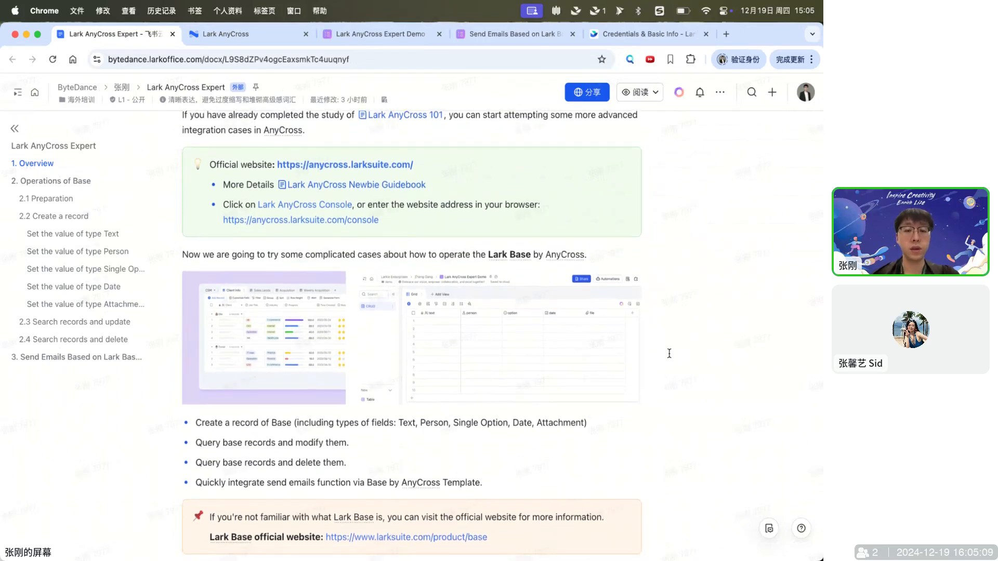
{"action": "scroll", "coordinate": [668, 352], "scroll_direction": "up", "scroll_amount": 1}
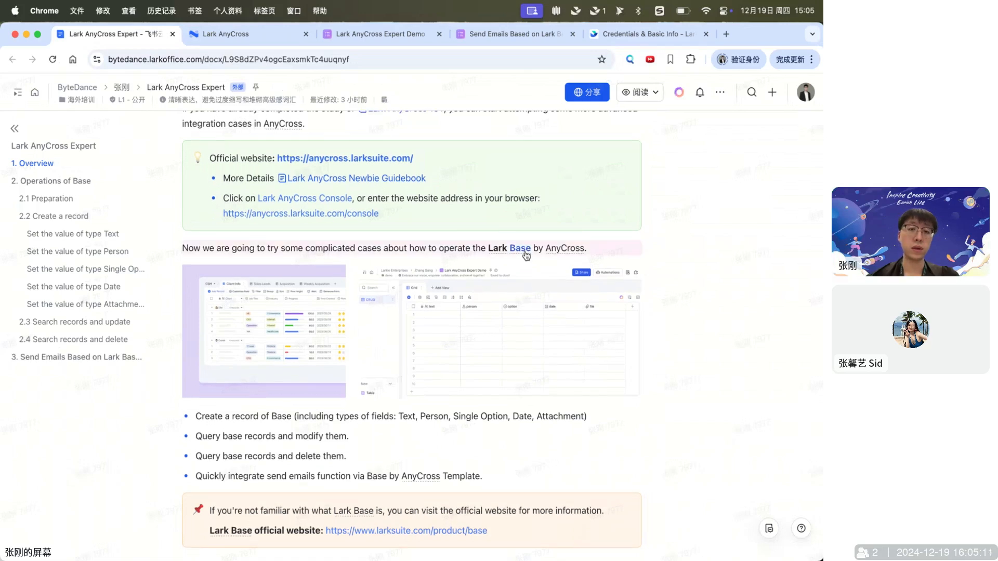
{"action": "left_click", "coordinate": [64, 198]}
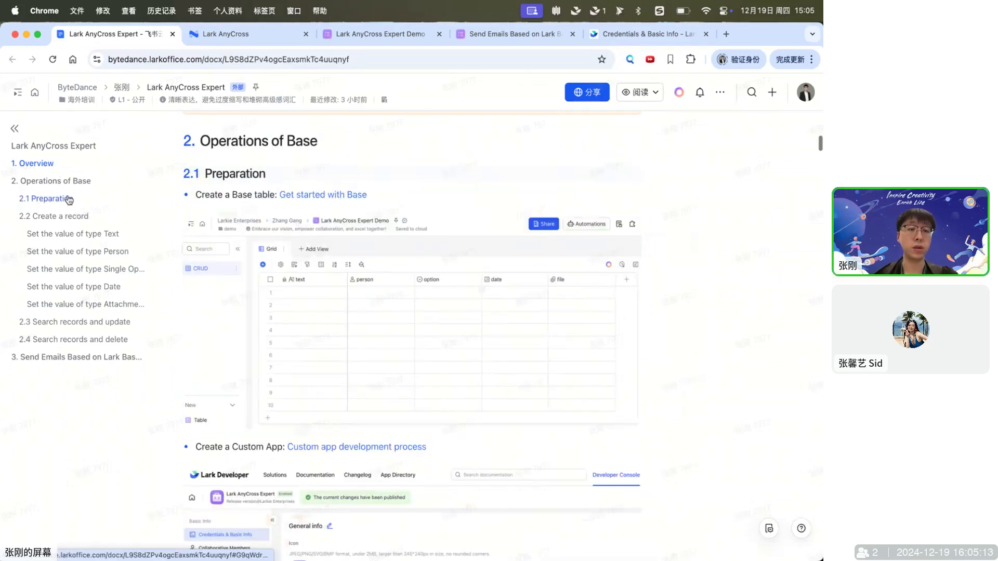
{"action": "scroll", "coordinate": [699, 259], "scroll_direction": "down", "scroll_amount": 1}
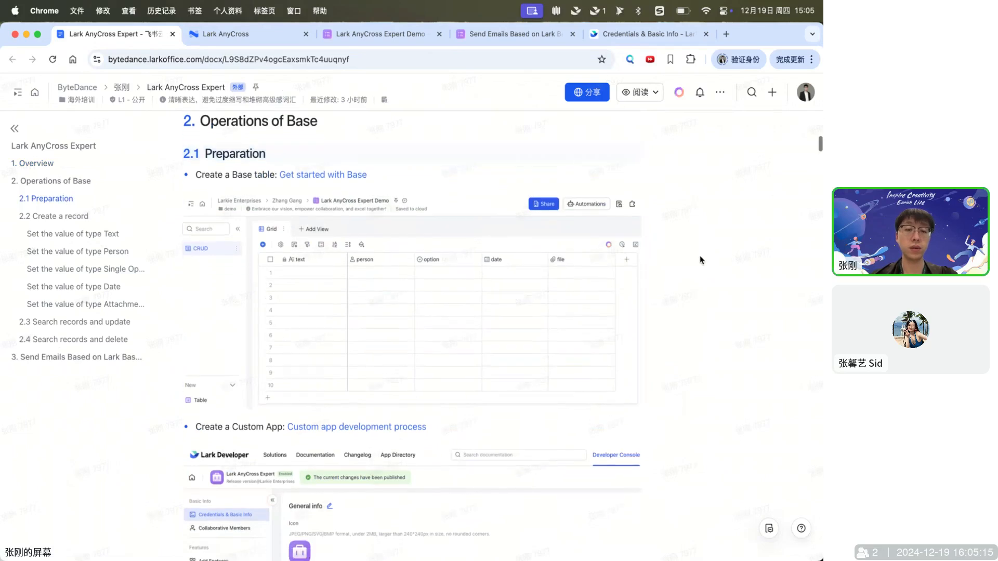
{"action": "left_click", "coordinate": [555, 146]}
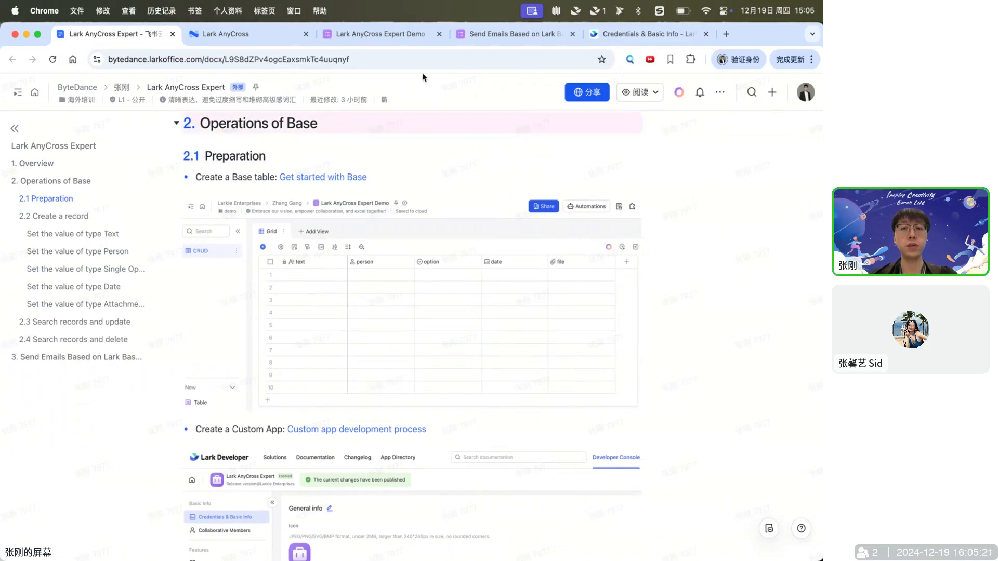
Step: Examine the person, option, date and attachment fields in the demo Base's CRUD table, and view the custom app's Credentials & Basic Info page
{"action": "left_click", "coordinate": [392, 38]}
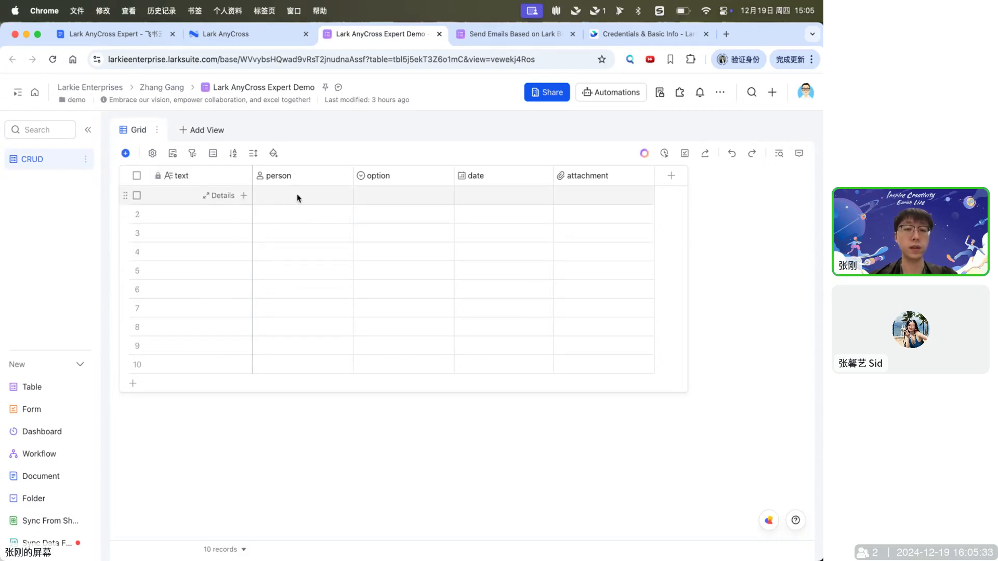
{"action": "left_click", "coordinate": [337, 197]}
{"action": "left_click", "coordinate": [403, 198]}
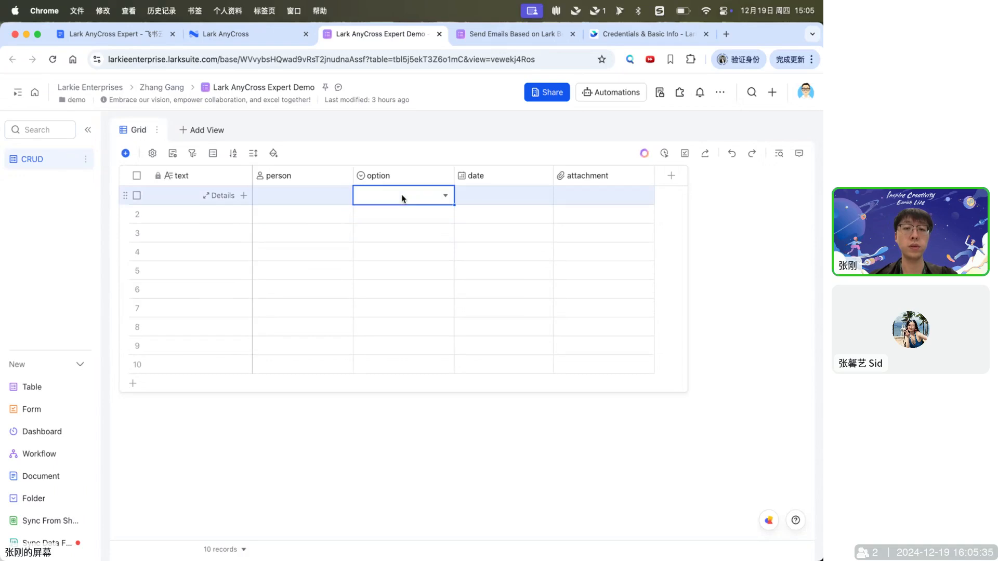
{"action": "left_click", "coordinate": [446, 197]}
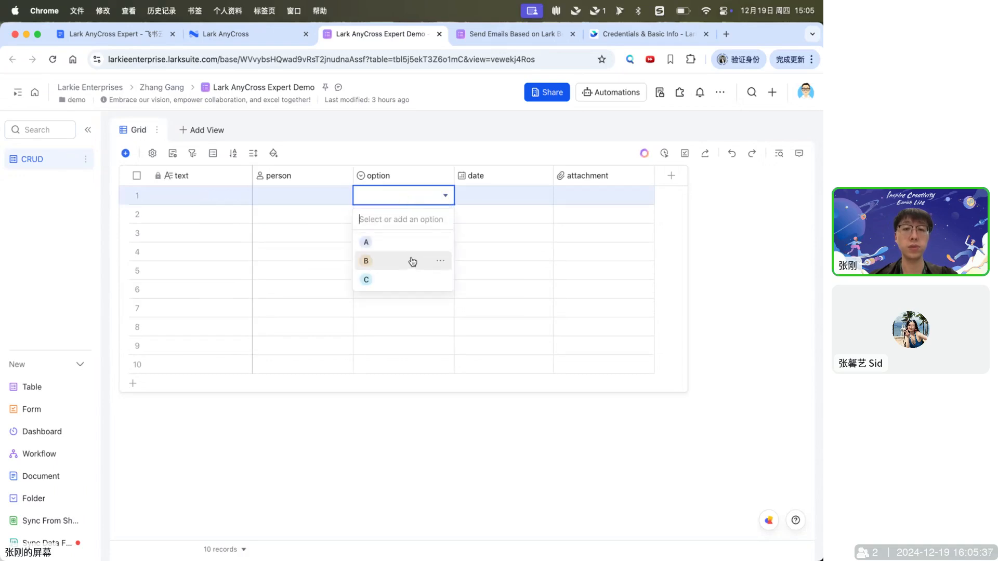
{"action": "left_click", "coordinate": [511, 200]}
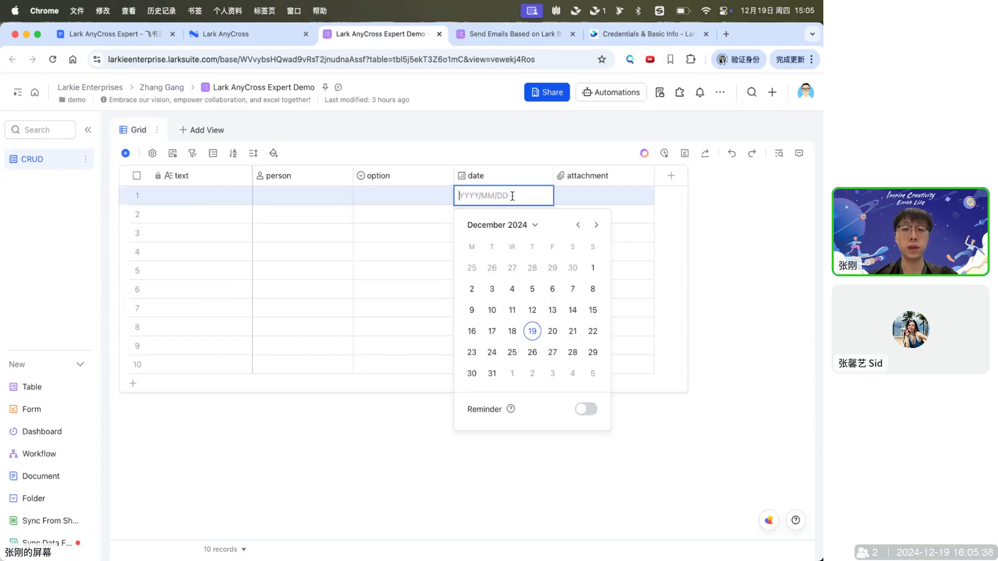
{"action": "left_click", "coordinate": [579, 196]}
{"action": "left_click", "coordinate": [570, 196]}
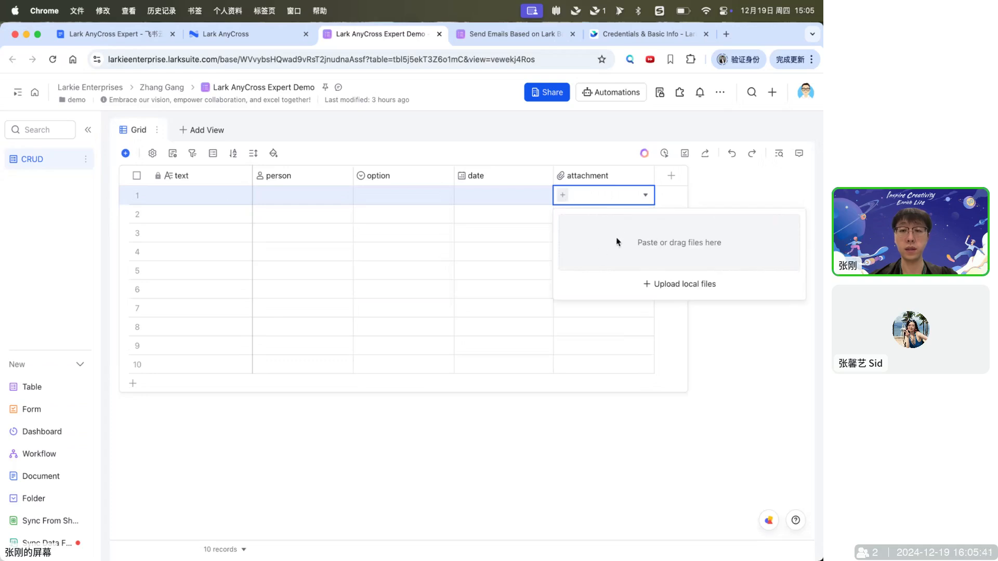
{"action": "left_click", "coordinate": [506, 448]}
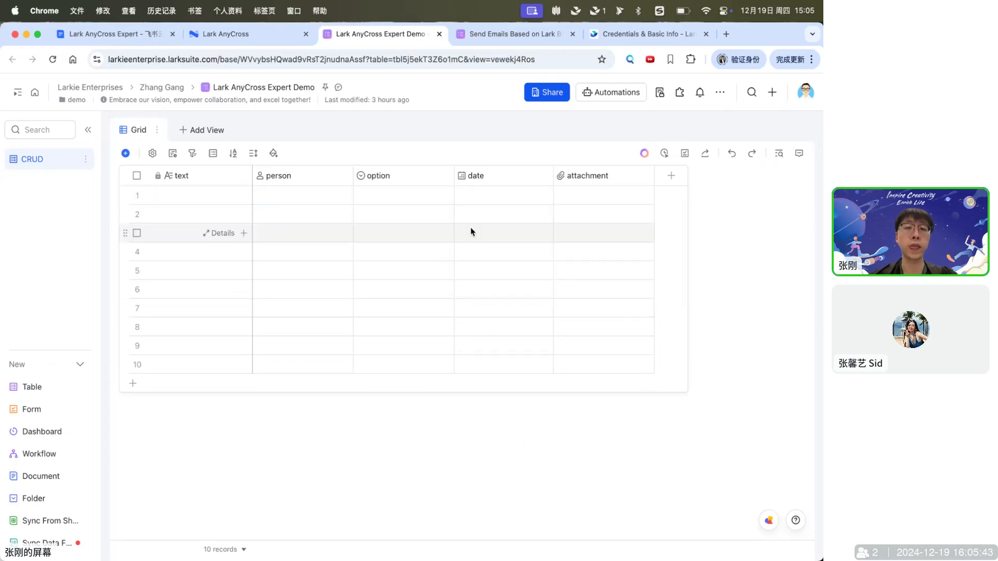
{"action": "left_click", "coordinate": [621, 33]}
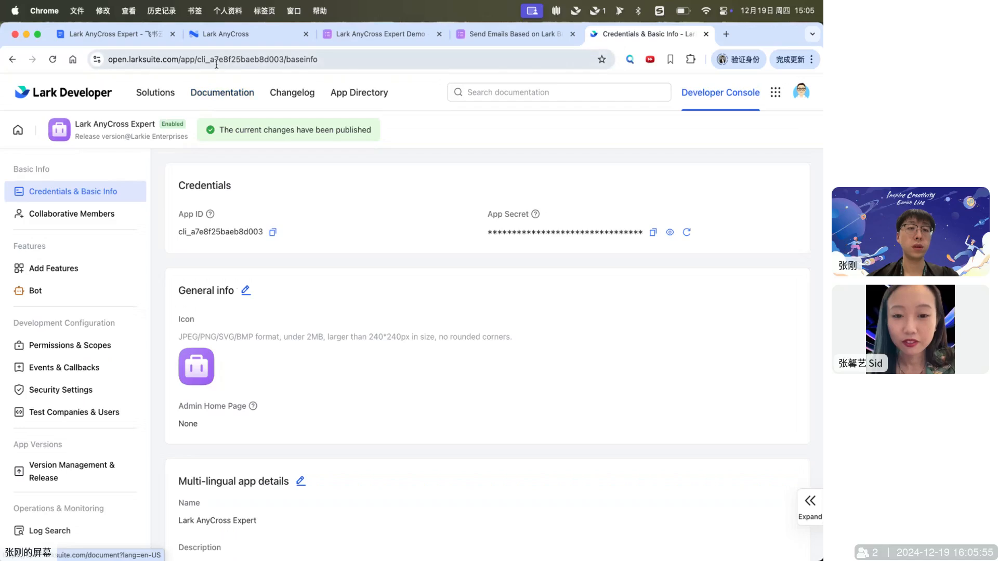
Step: Start a new blank workflow in the AnyCross Expert project
{"action": "left_click", "coordinate": [217, 37]}
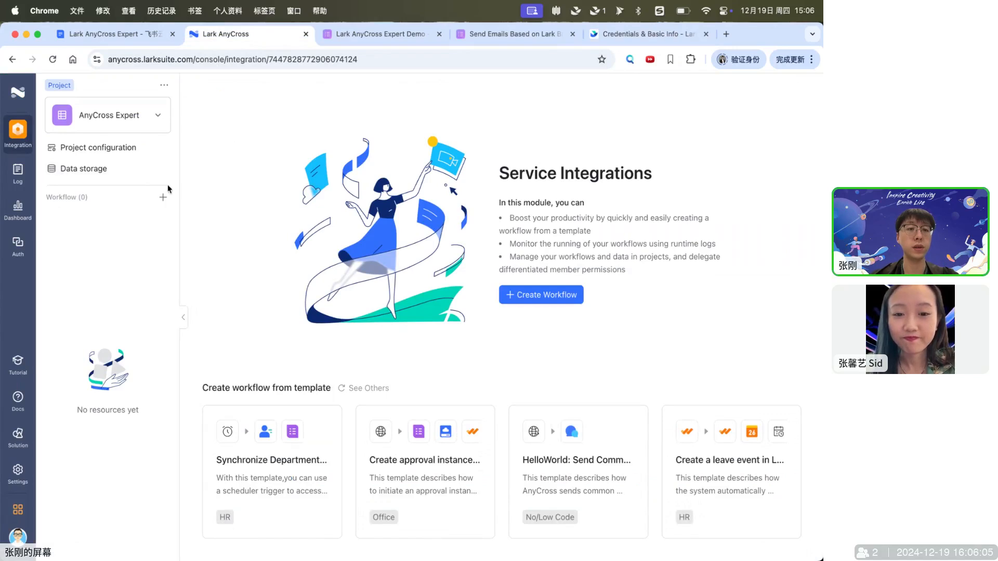
{"action": "left_click", "coordinate": [163, 201]}
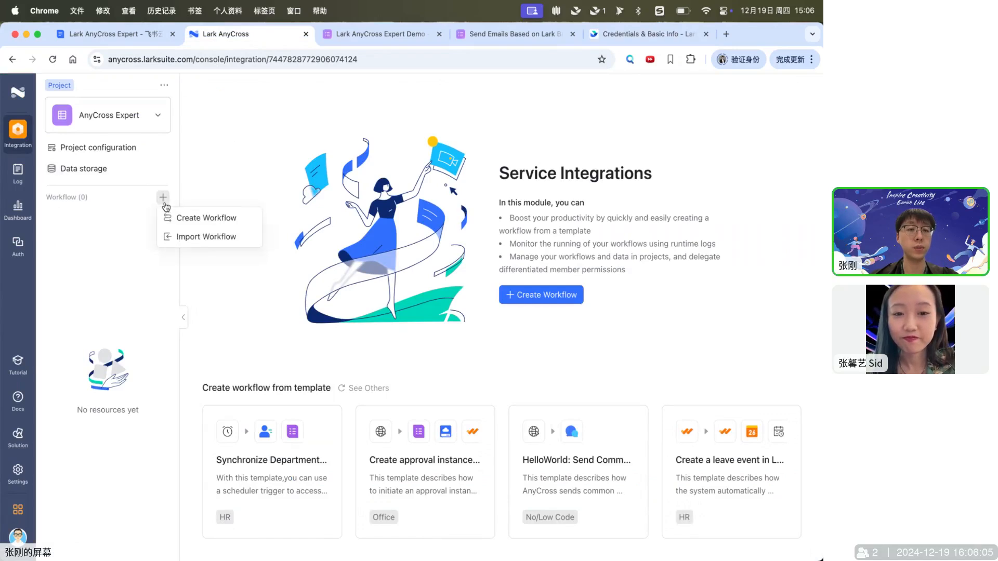
{"action": "left_click", "coordinate": [185, 219]}
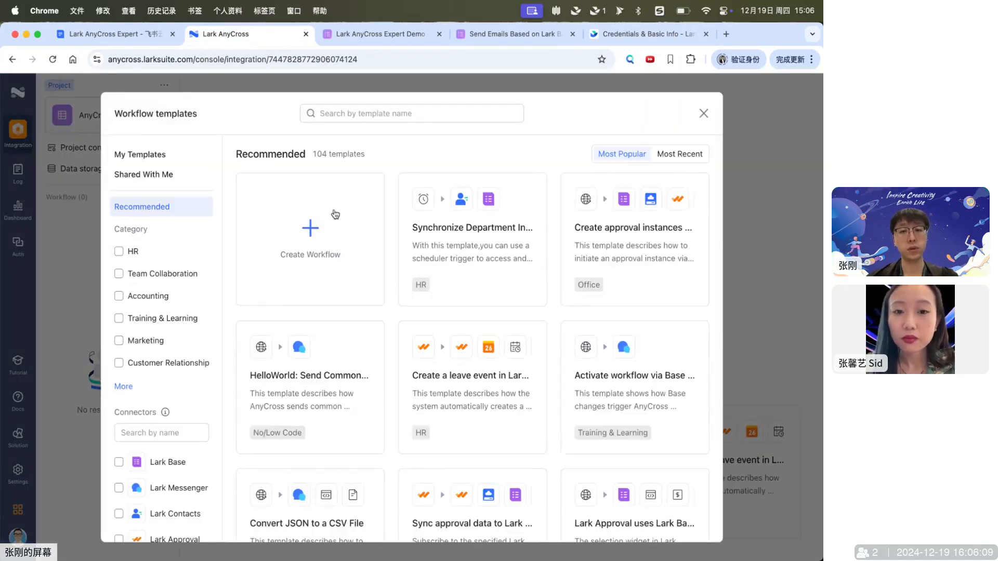
{"action": "left_click", "coordinate": [319, 240]}
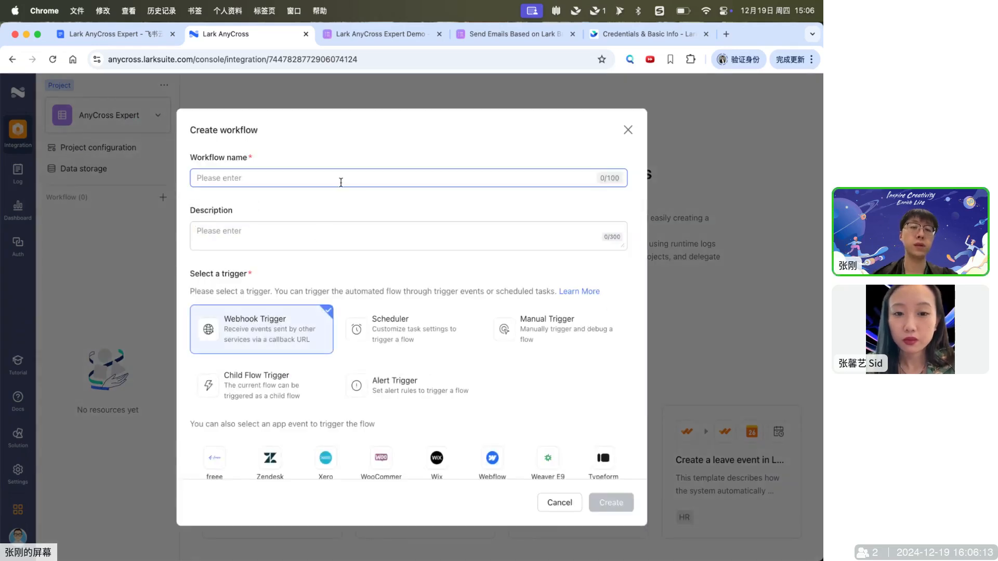
Step: Name the new workflow "Create a base record"
{"action": "type", "text": "Createa"}
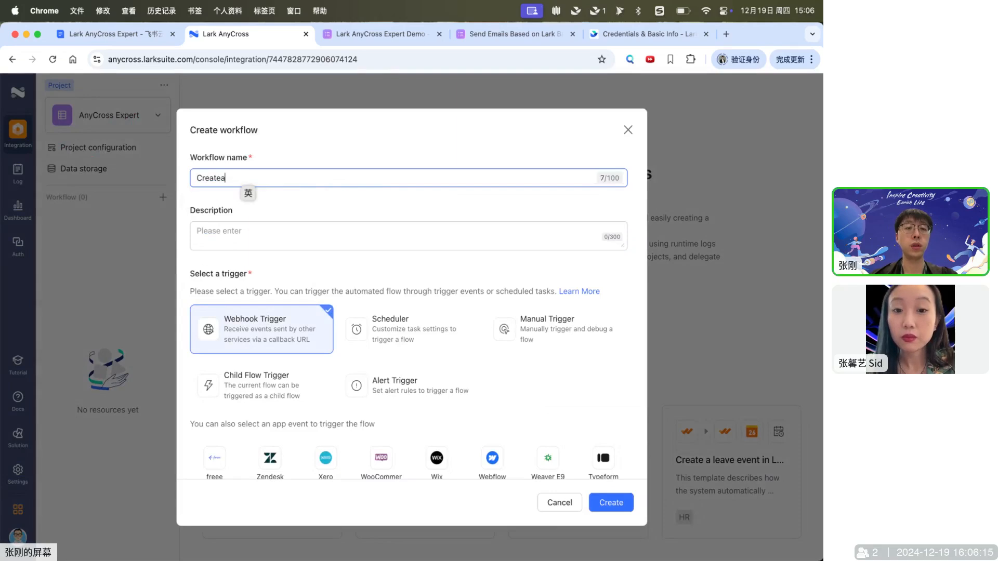
{"action": "key", "text": "BackSpace"}
{"action": "type", "text": "a  "}
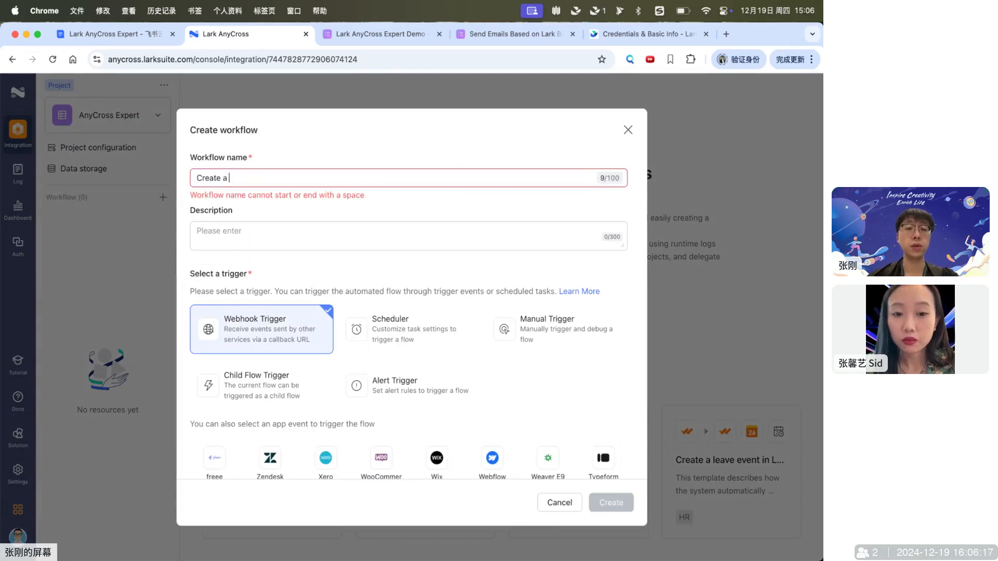
{"action": "type", "text": "ab"}
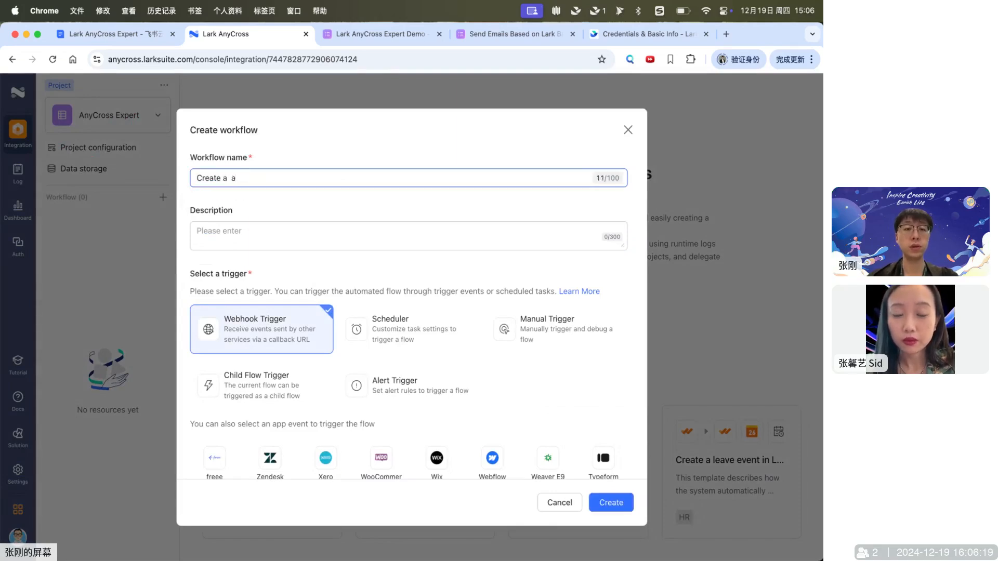
{"action": "key", "text": "BackSpace"}
{"action": "type", "text": "base re"}
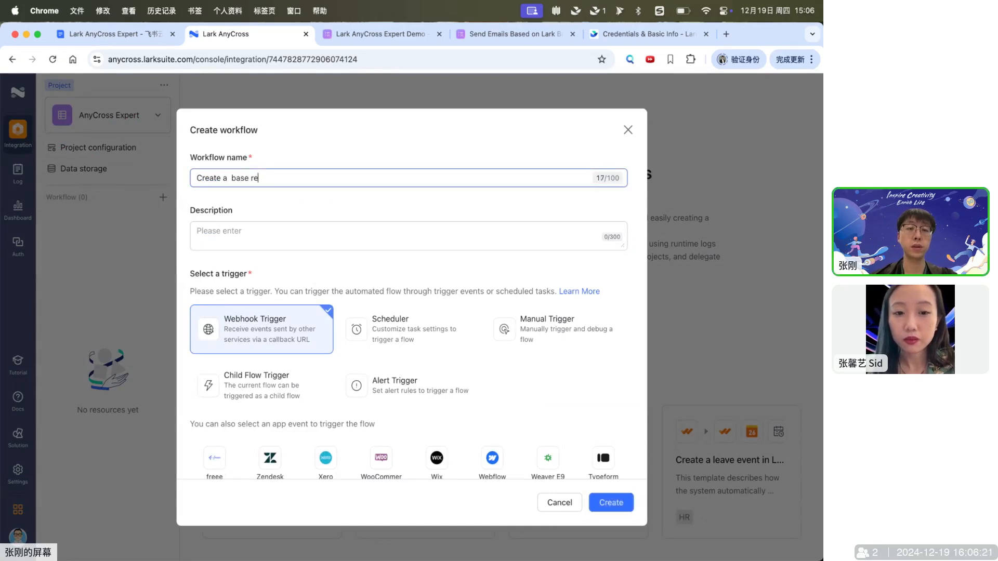
{"action": "type", "text": "cord"}
Step: Set the workflow's trigger to Manual Trigger and create the workflow
{"action": "scroll", "coordinate": [378, 287], "scroll_direction": "down", "scroll_amount": 1}
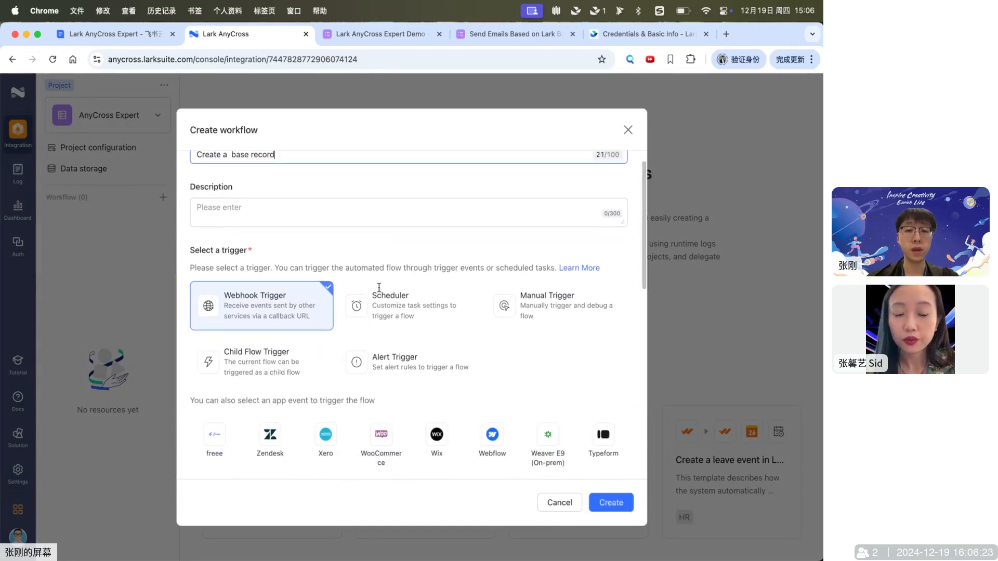
{"action": "scroll", "coordinate": [379, 288], "scroll_direction": "down", "scroll_amount": 1}
{"action": "scroll", "coordinate": [379, 286], "scroll_direction": "up", "scroll_amount": 2}
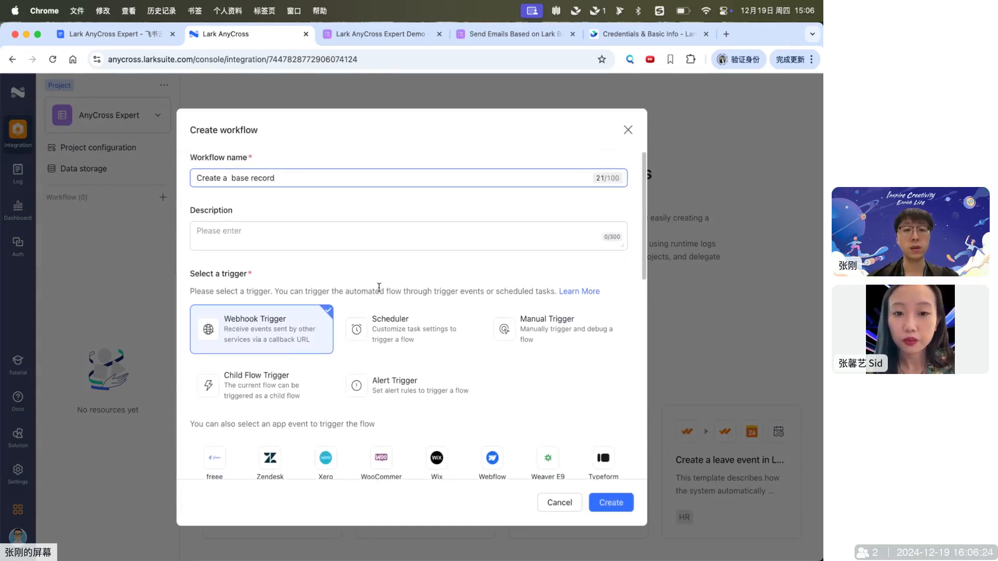
{"action": "left_click", "coordinate": [536, 328]}
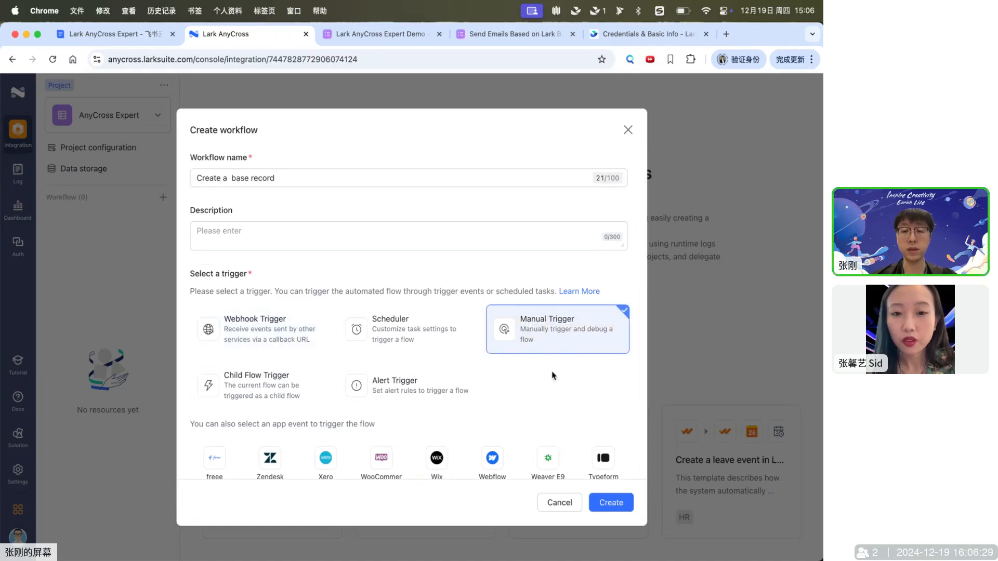
{"action": "scroll", "coordinate": [553, 375], "scroll_direction": "down", "scroll_amount": 1}
{"action": "scroll", "coordinate": [553, 375], "scroll_direction": "up", "scroll_amount": 1}
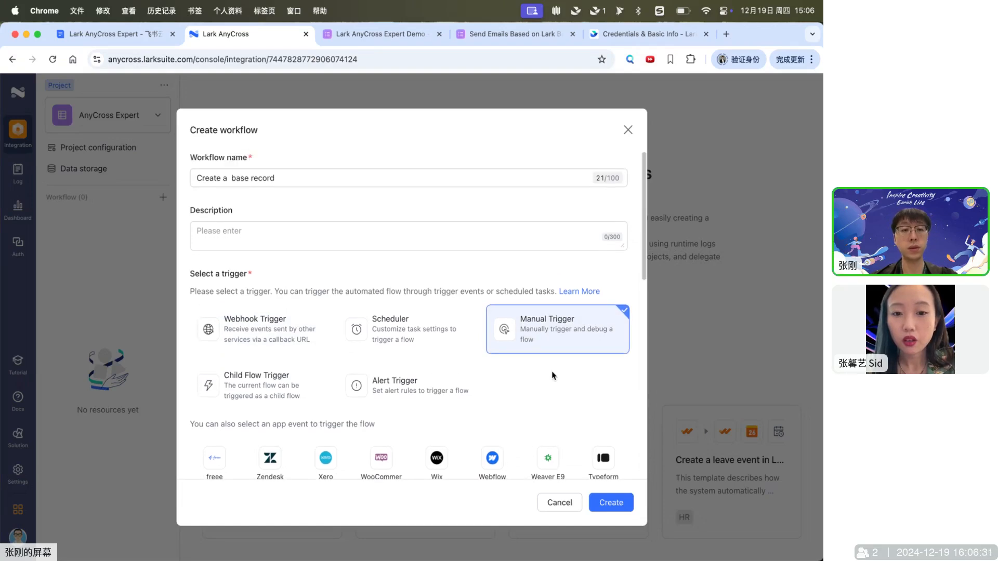
{"action": "left_click", "coordinate": [608, 503]}
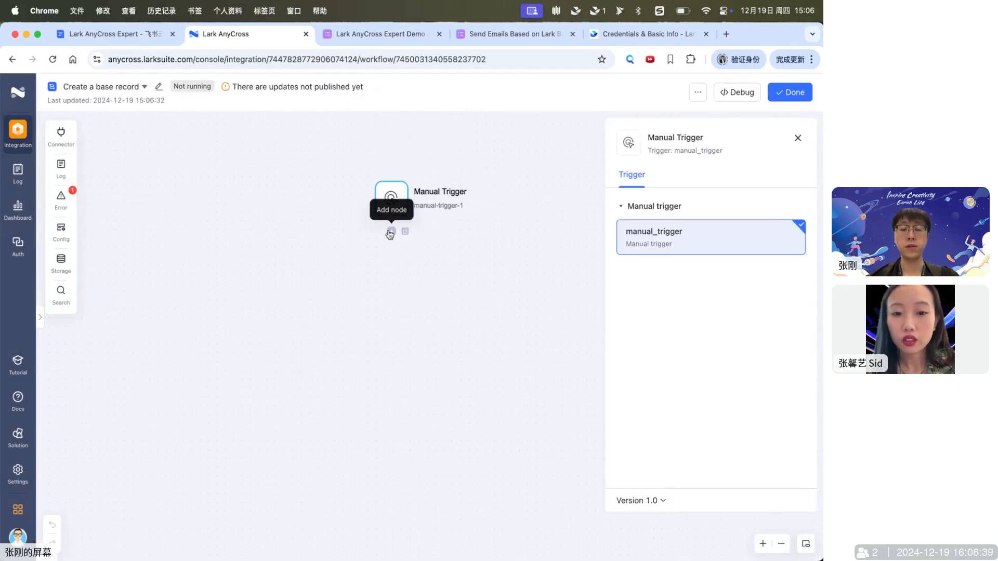
Step: Find the Lark Base connector by searching for "base" and add it as a node after the Manual Trigger
{"action": "left_click", "coordinate": [391, 231]}
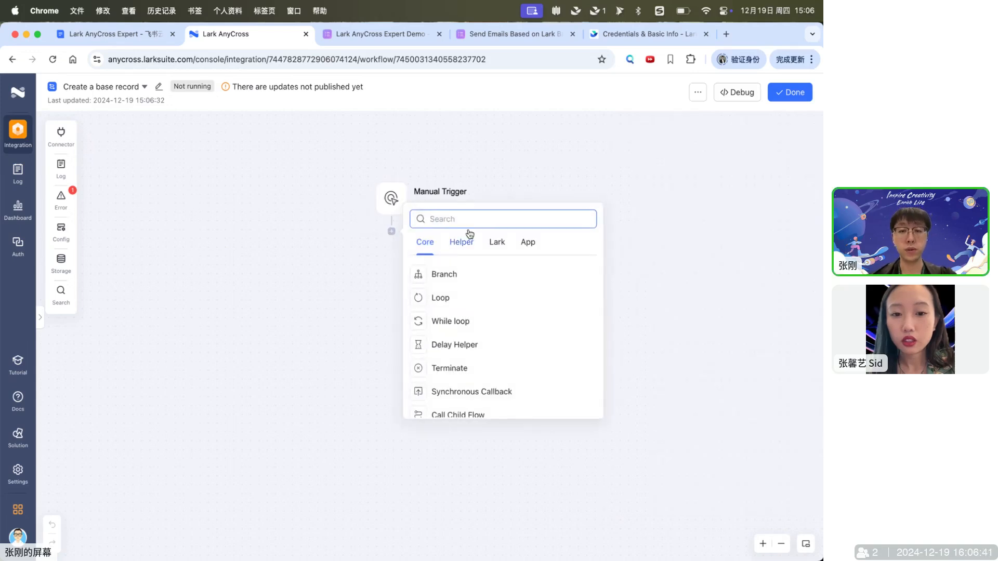
{"action": "left_click", "coordinate": [496, 242]}
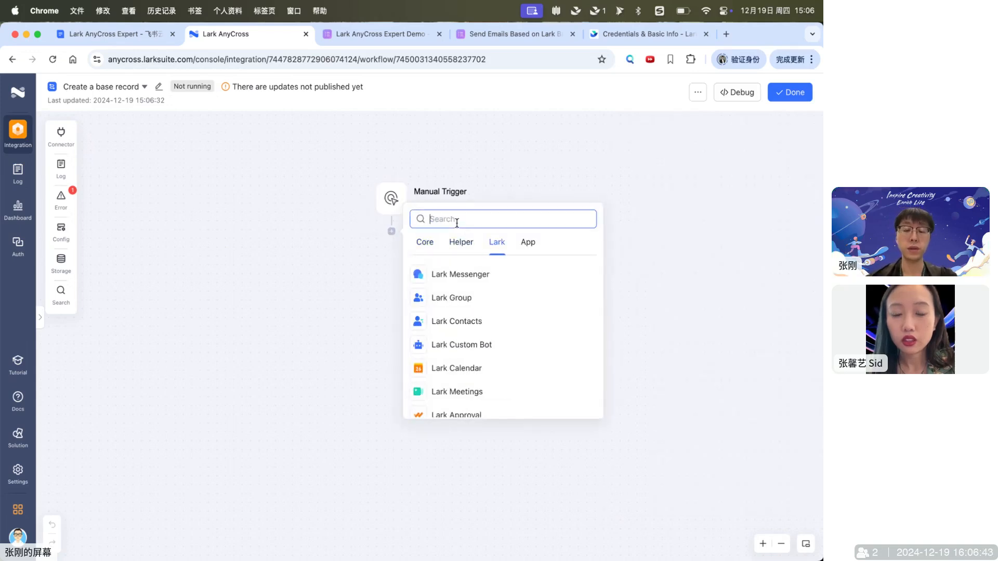
{"action": "type", "text": "base"}
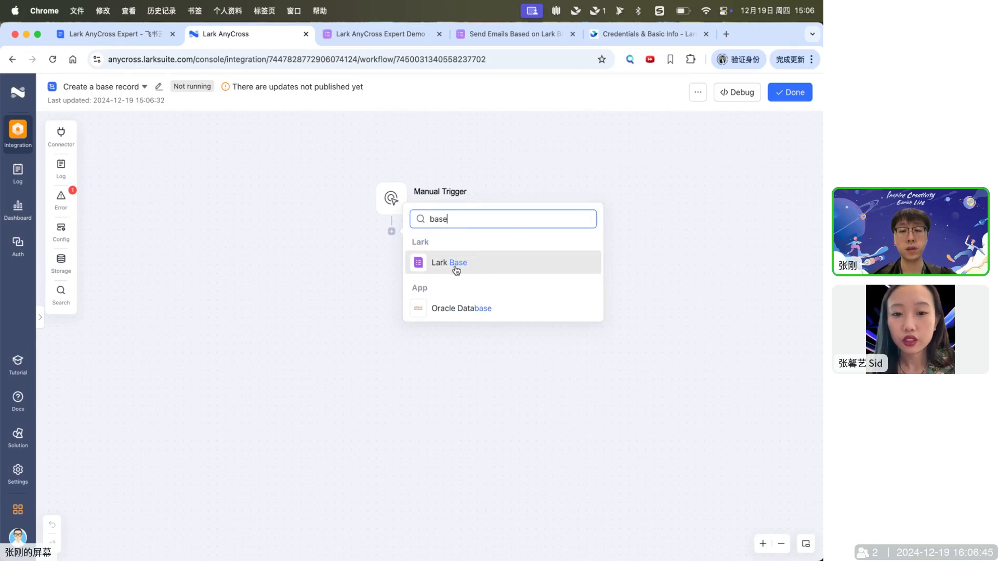
{"action": "left_click", "coordinate": [456, 268]}
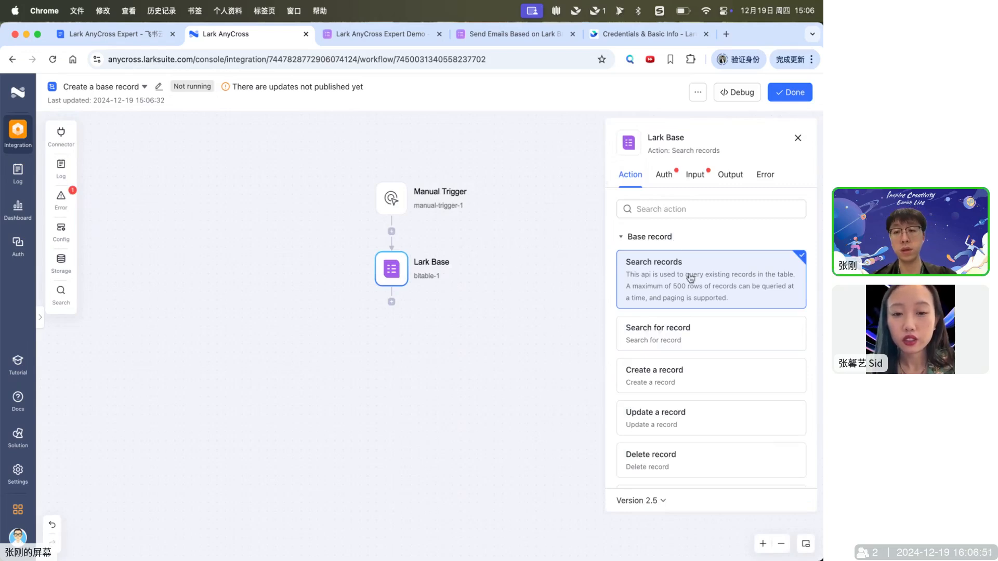
Step: Set the Lark Base node's action to Create a record
{"action": "scroll", "coordinate": [692, 310], "scroll_direction": "down", "scroll_amount": 3}
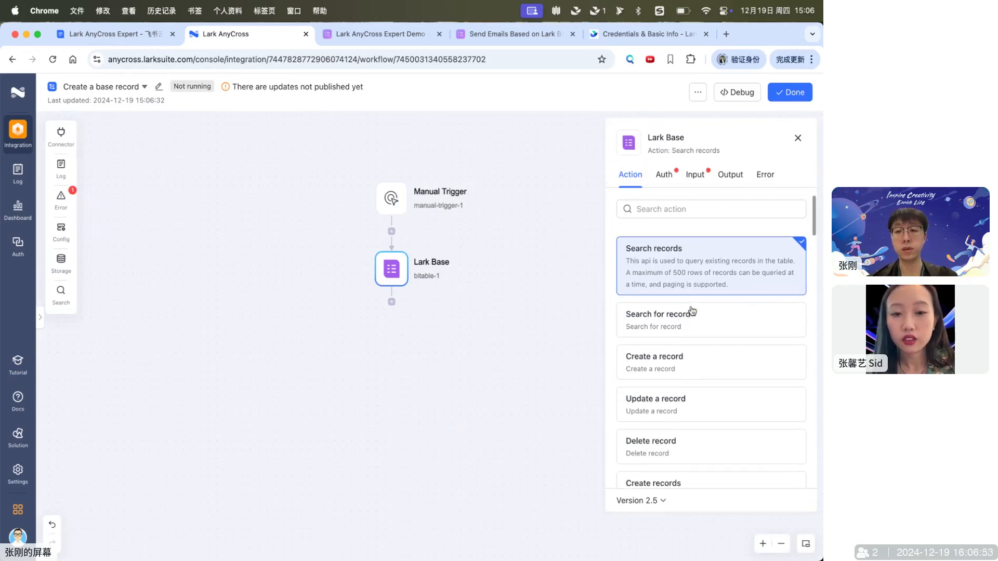
{"action": "scroll", "coordinate": [692, 311], "scroll_direction": "up", "scroll_amount": 2}
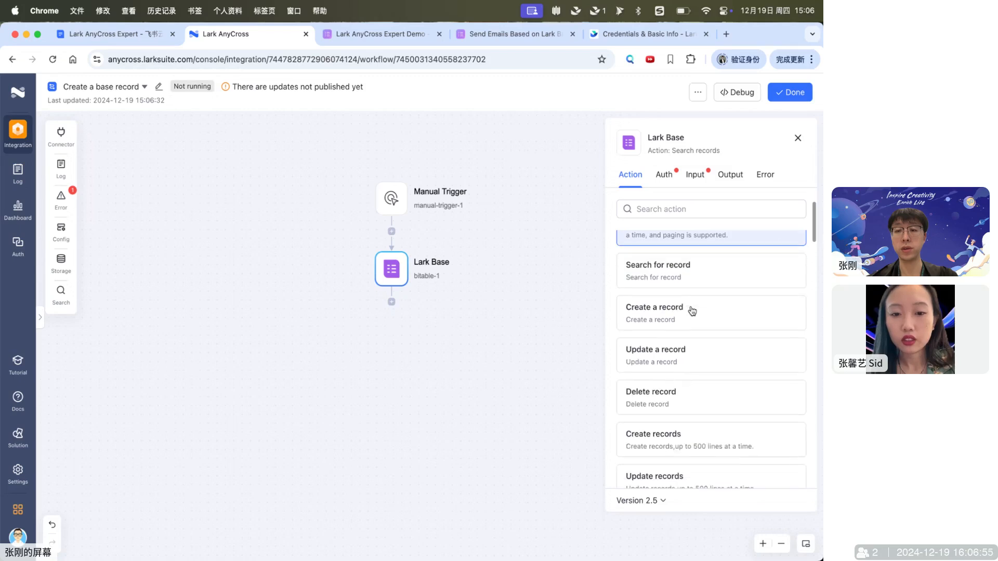
{"action": "left_click", "coordinate": [681, 318]}
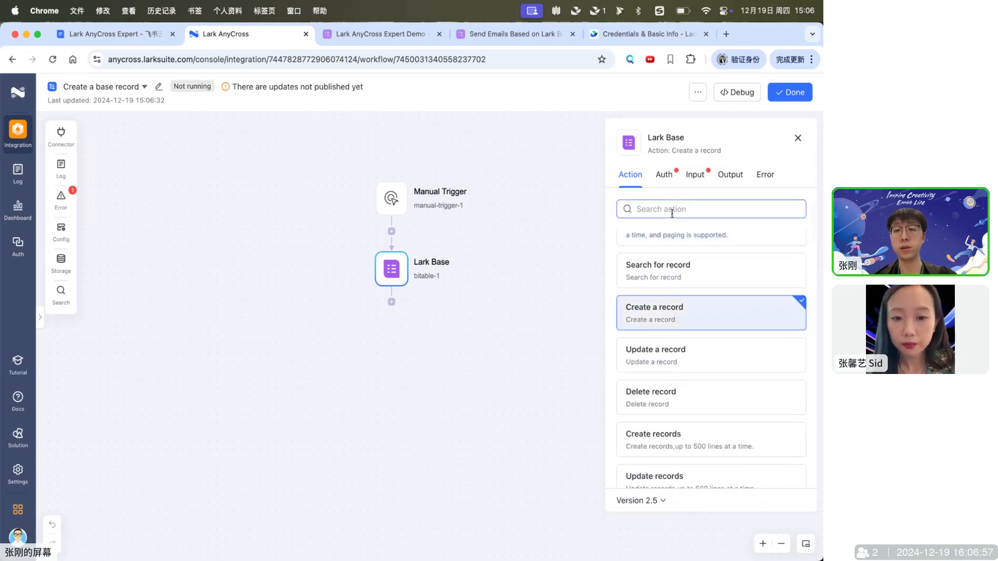
Step: Create and connect a new authentication for the Lark Base node, using the Lark AnyCross Expert app for its credentials
{"action": "left_click", "coordinate": [665, 177]}
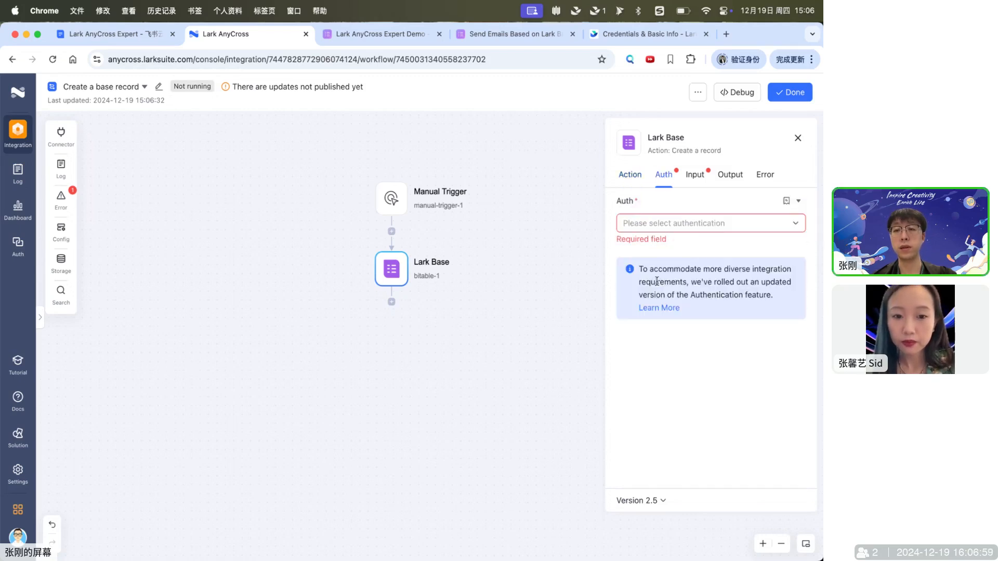
{"action": "left_click", "coordinate": [682, 230]}
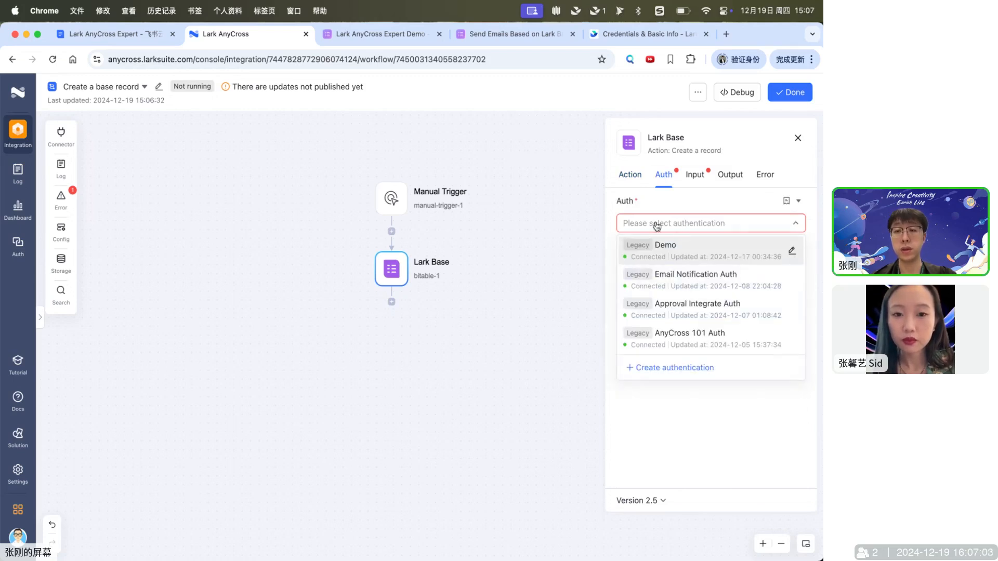
{"action": "left_click", "coordinate": [681, 369]}
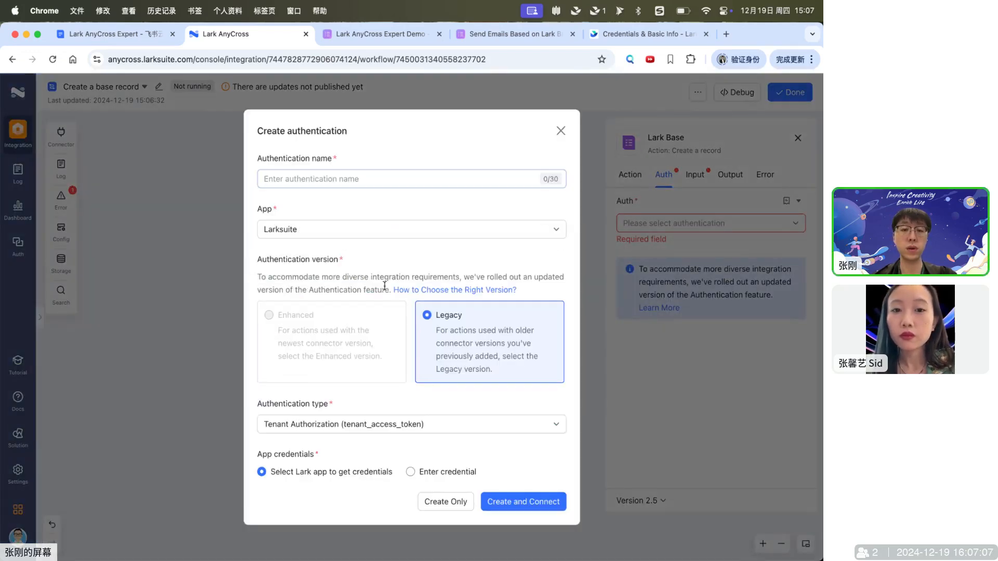
{"action": "scroll", "coordinate": [341, 372], "scroll_direction": "down", "scroll_amount": 1}
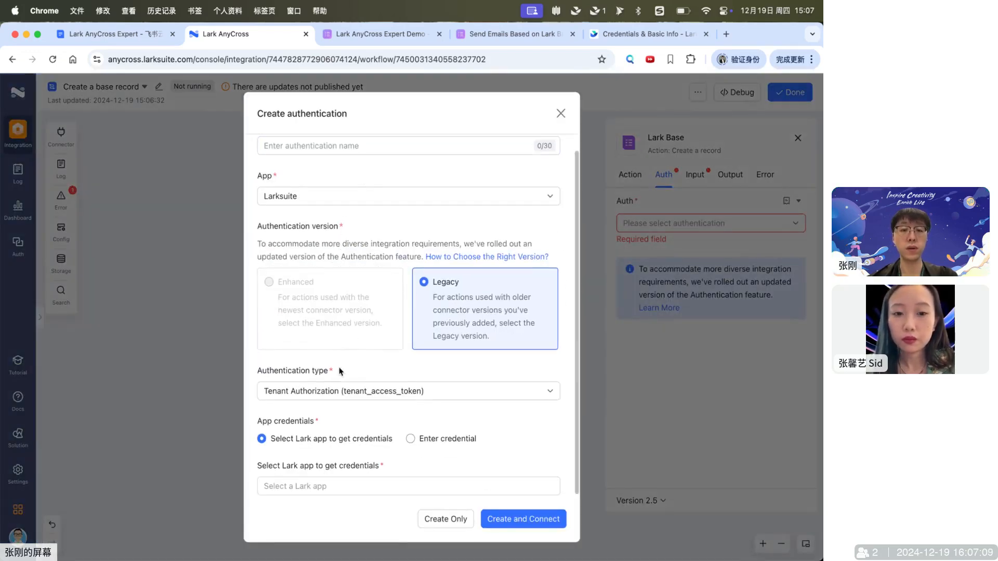
{"action": "left_click", "coordinate": [338, 486]}
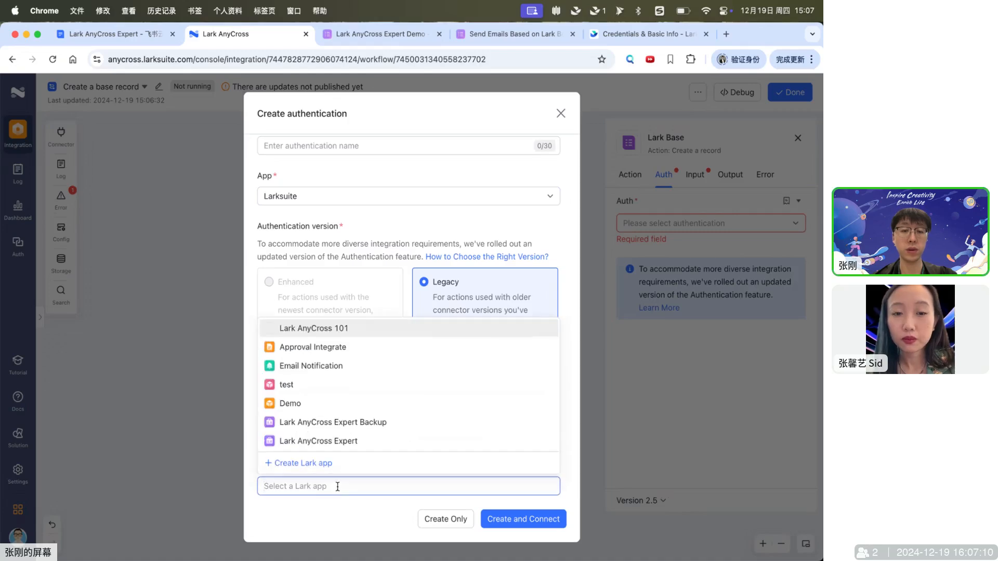
{"action": "left_click", "coordinate": [338, 441]}
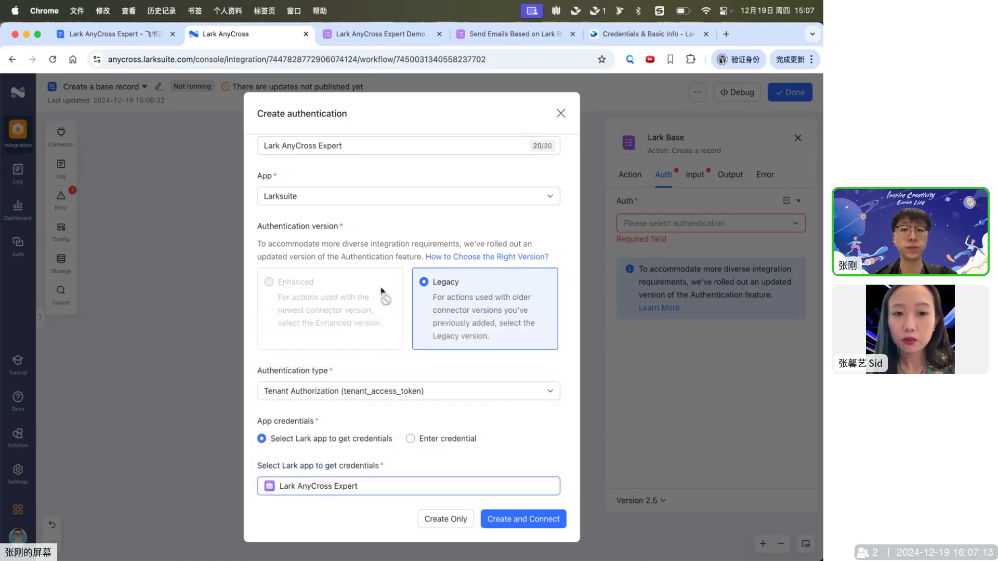
{"action": "left_click", "coordinate": [519, 520]}
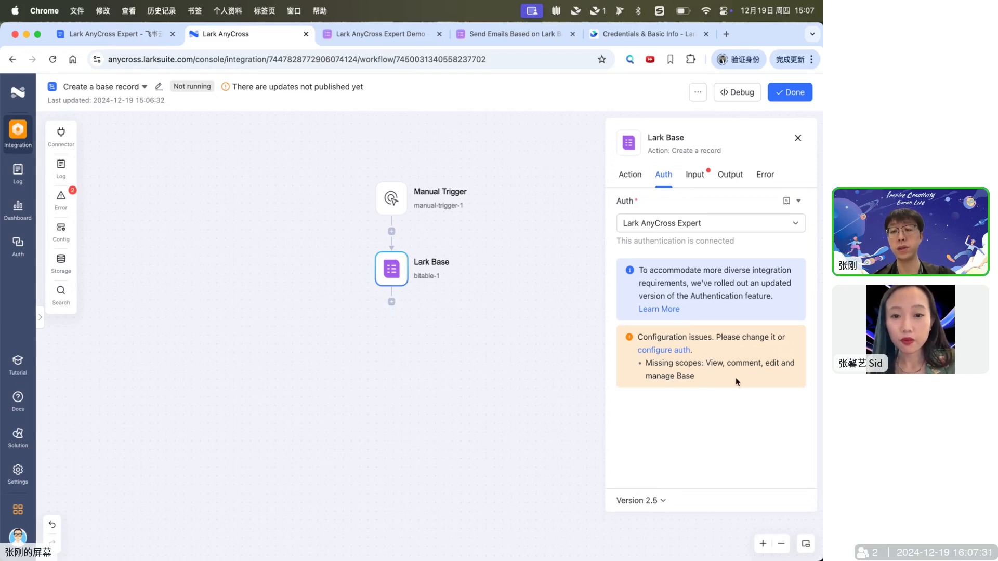
Step: Submit the request for the missing Base scope, with "base" as both the update description and the reason for request
{"action": "left_click", "coordinate": [674, 352]}
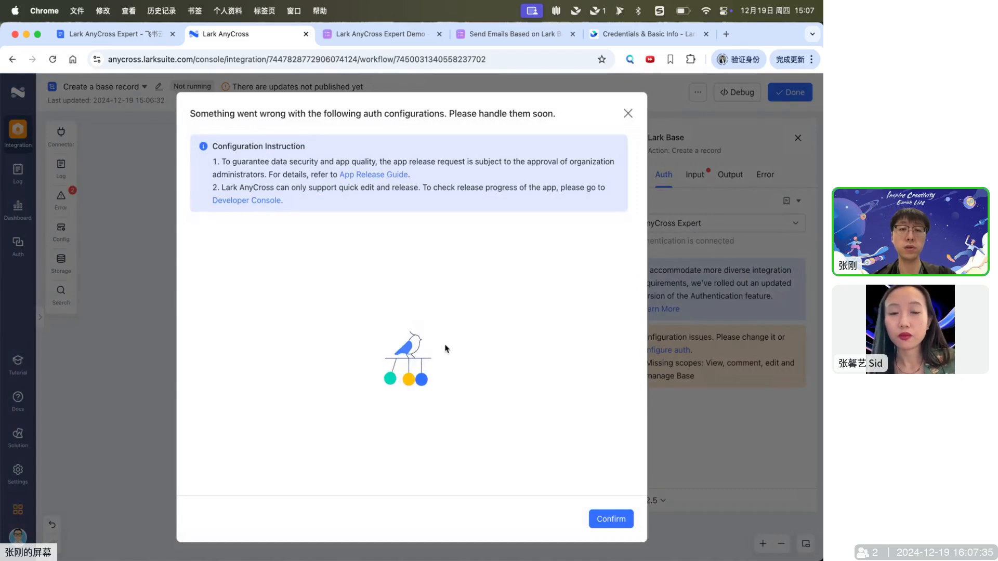
{"action": "scroll", "coordinate": [442, 354], "scroll_direction": "down", "scroll_amount": 10}
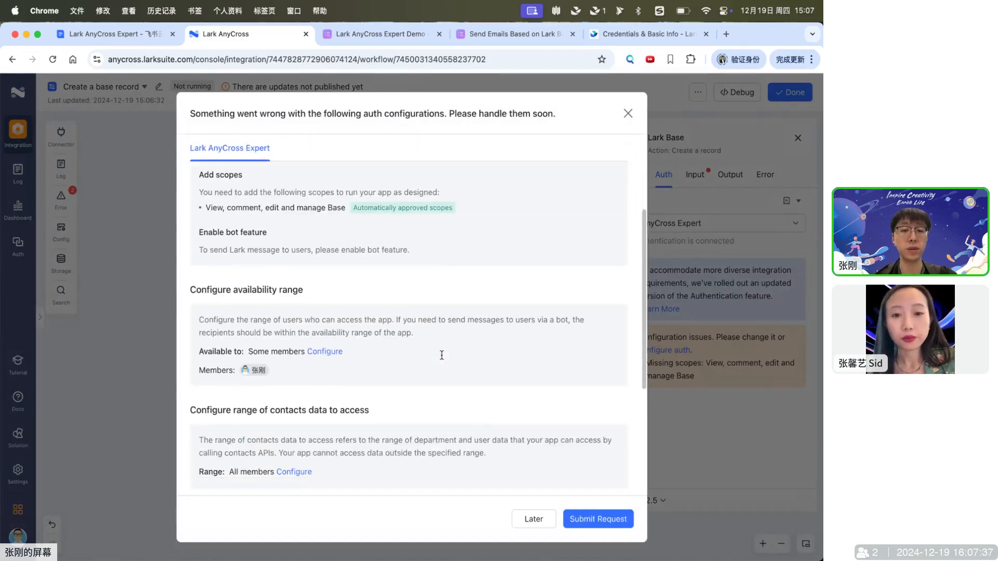
{"action": "left_click", "coordinate": [408, 340]}
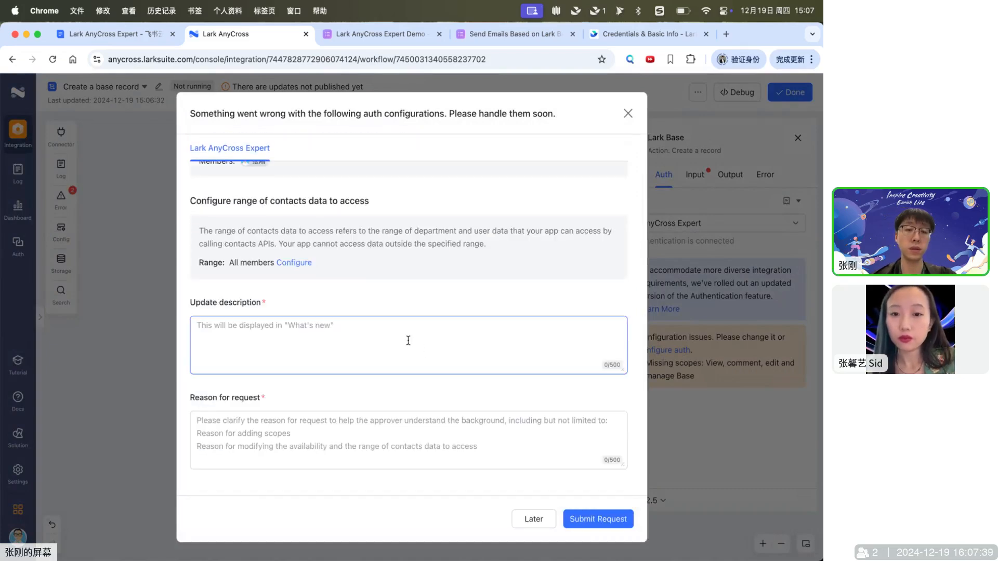
{"action": "type", "text": "base"}
{"action": "key", "text": "super+a"}
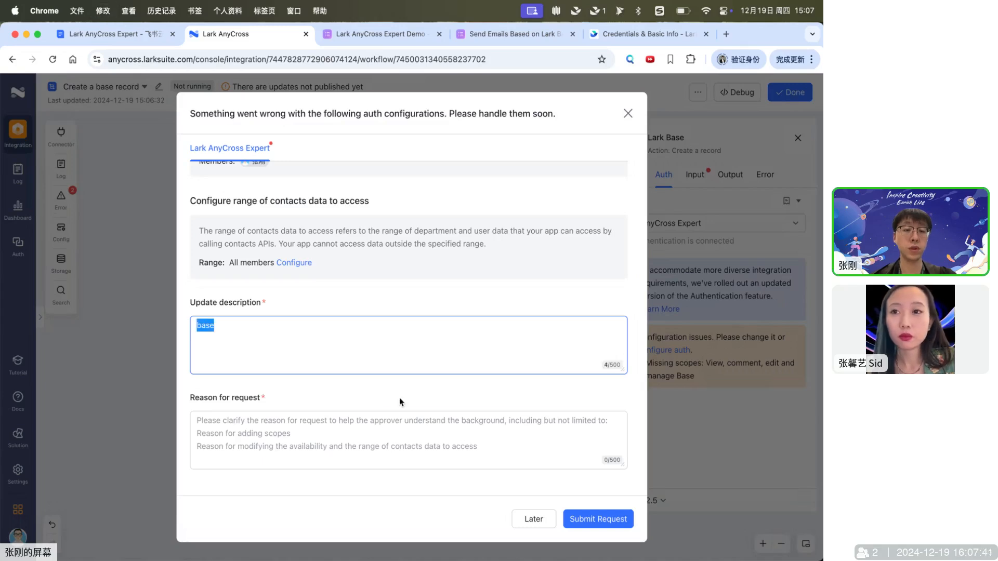
{"action": "key", "text": "super+c"}
{"action": "left_click", "coordinate": [370, 437]}
{"action": "key", "text": "super+v"}
{"action": "left_click", "coordinate": [592, 517]}
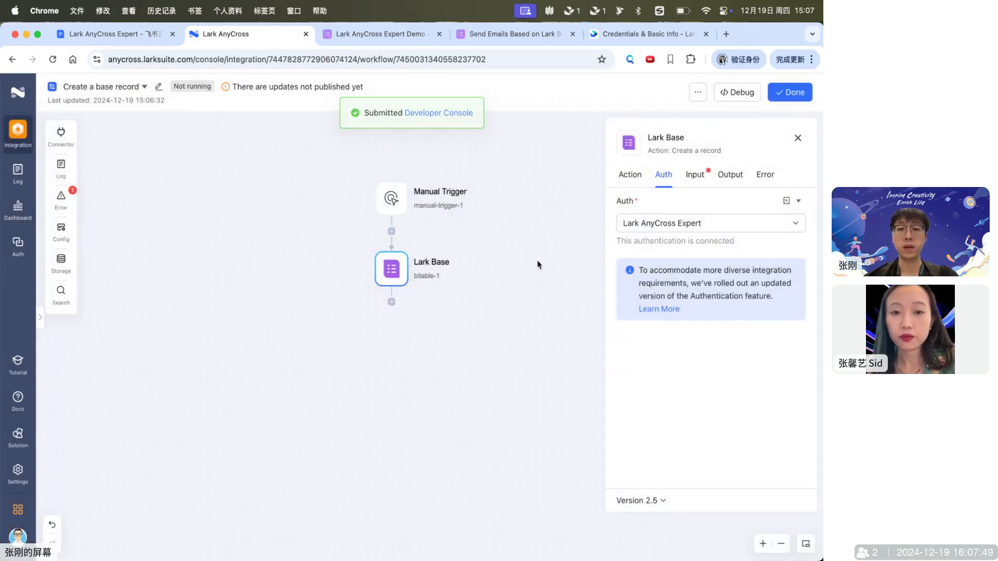
Step: Set the node's input to the Lark AnyCross Expert Demo base and its CRUD table
{"action": "left_click", "coordinate": [693, 179]}
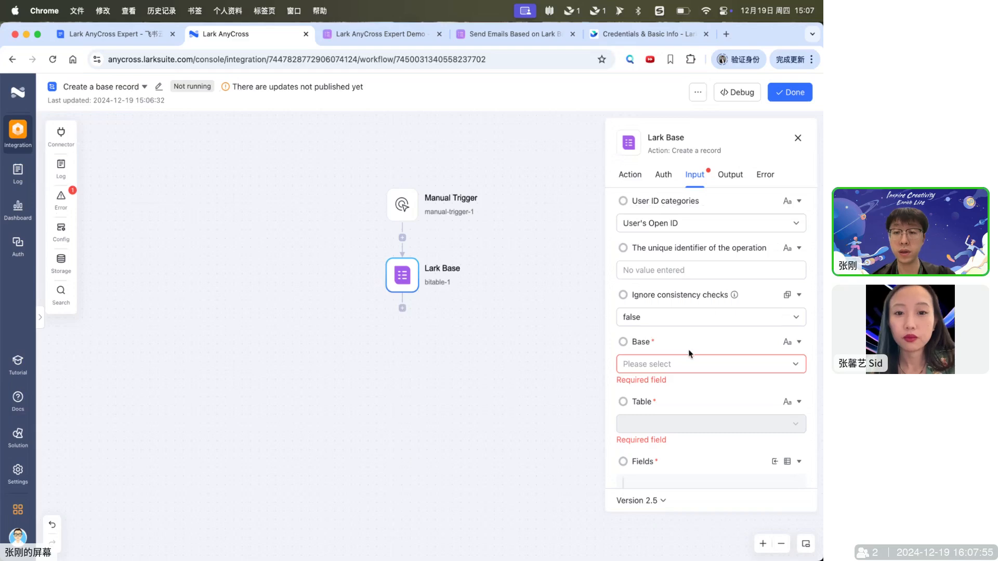
{"action": "scroll", "coordinate": [690, 349], "scroll_direction": "down", "scroll_amount": 2}
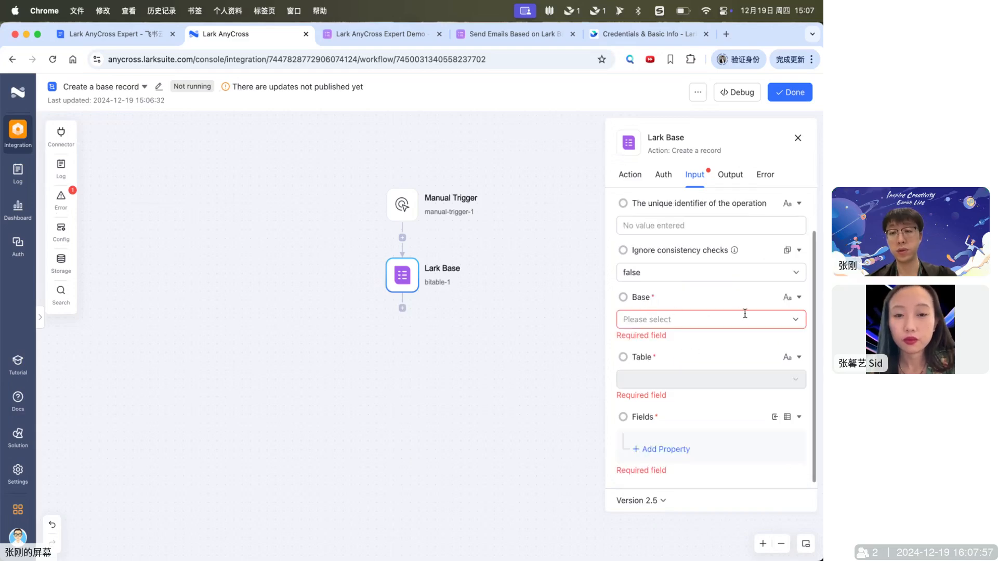
{"action": "left_click", "coordinate": [797, 320]}
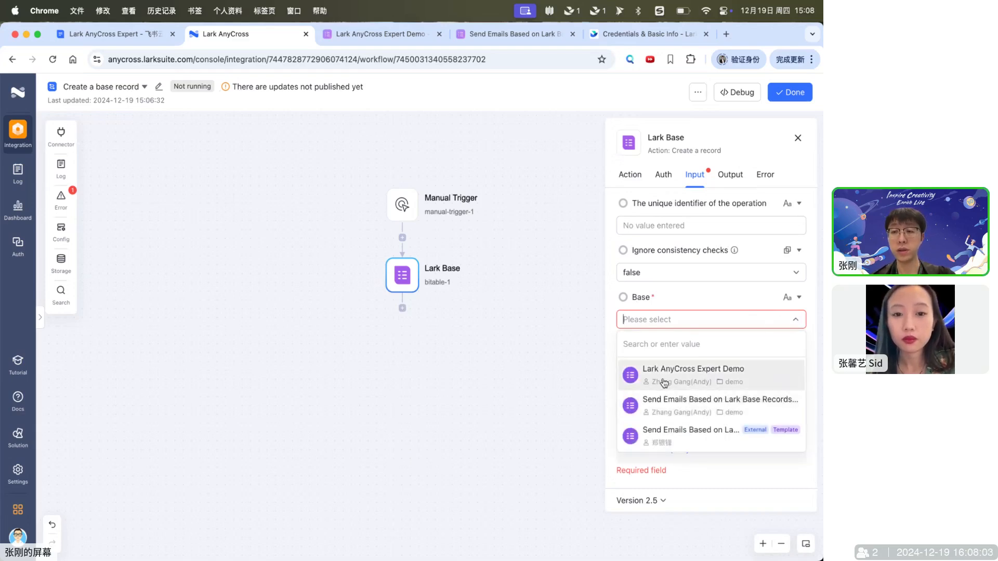
{"action": "left_click", "coordinate": [684, 382]}
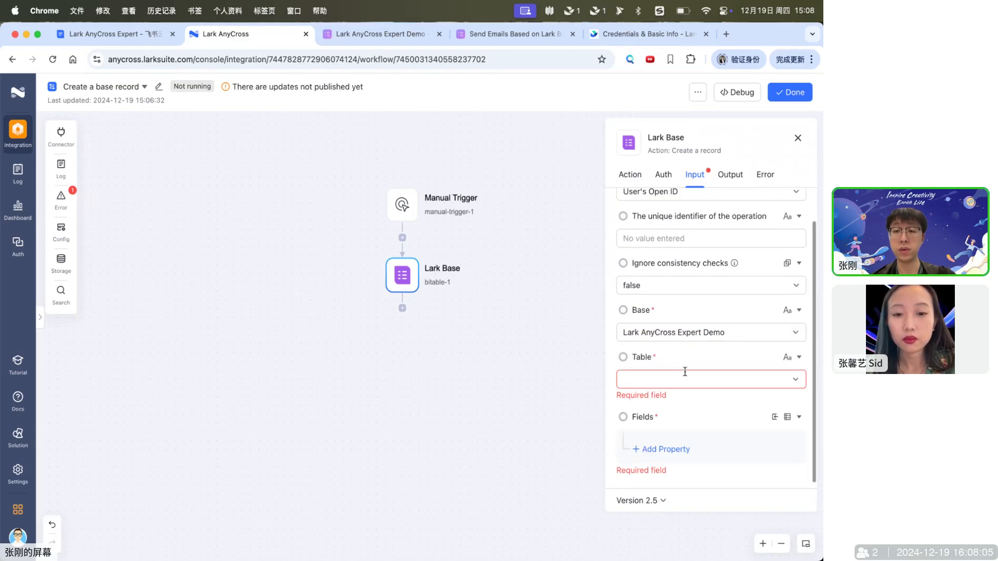
{"action": "left_click", "coordinate": [711, 377]}
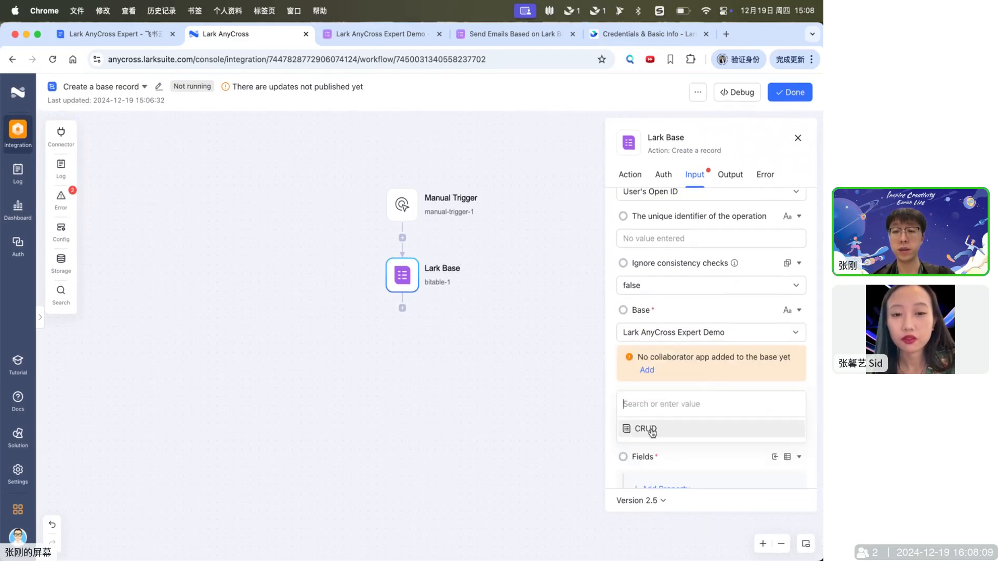
{"action": "left_click", "coordinate": [650, 430]}
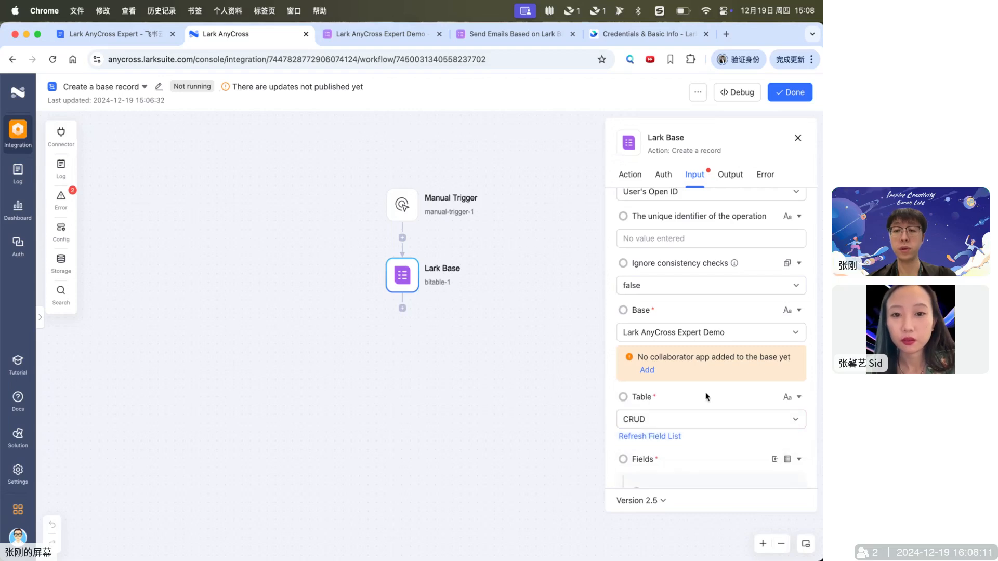
Step: Add Lark AnyCross Expert as a collaborator app to the selected base
{"action": "scroll", "coordinate": [705, 397], "scroll_direction": "down", "scroll_amount": 1}
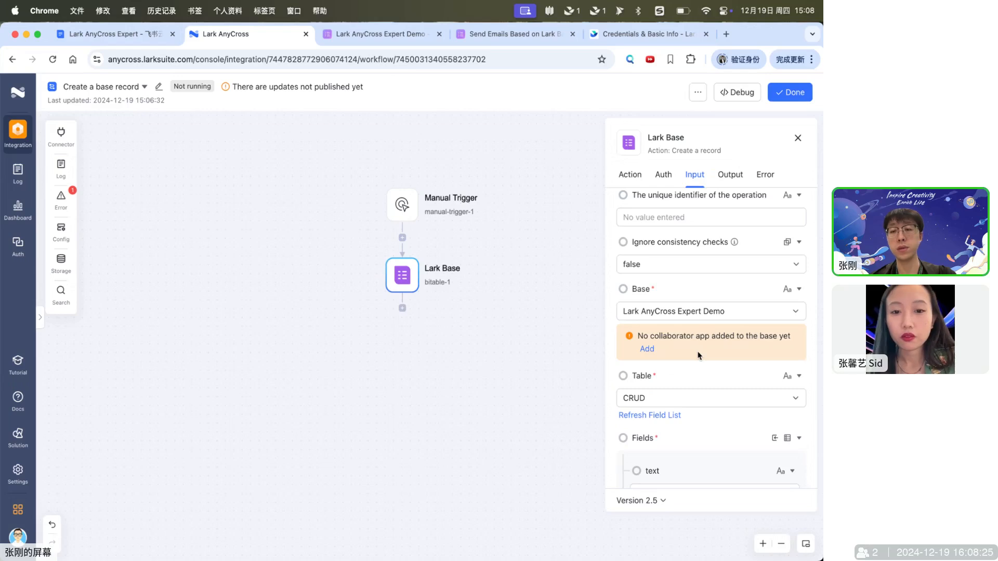
{"action": "left_click", "coordinate": [647, 350]}
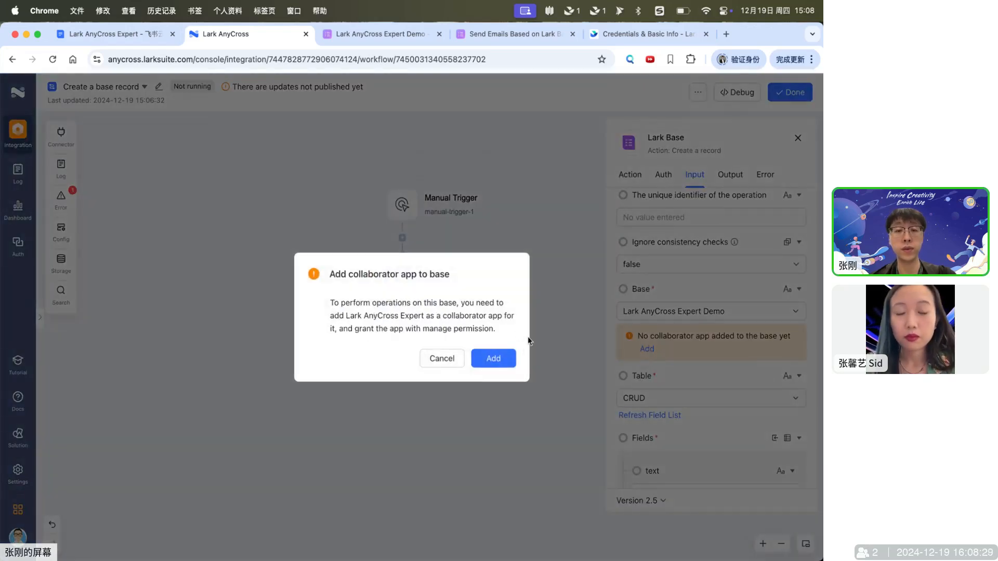
{"action": "left_click", "coordinate": [493, 365]}
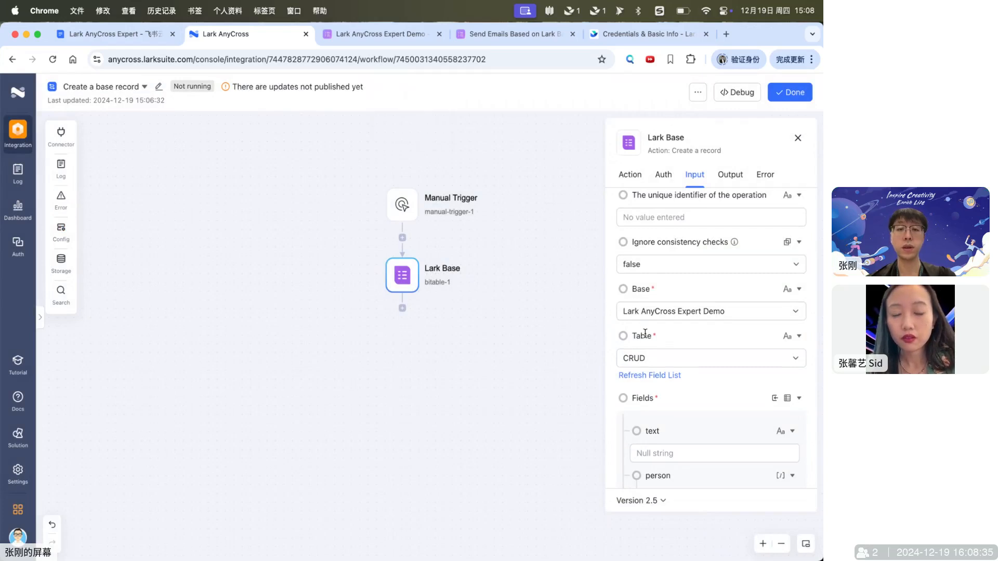
Step: Switch to the Lark AnyCross Expert Demo base and check the Lark AnyCross Expert application's access in its collaborator list
{"action": "left_click", "coordinate": [371, 33]}
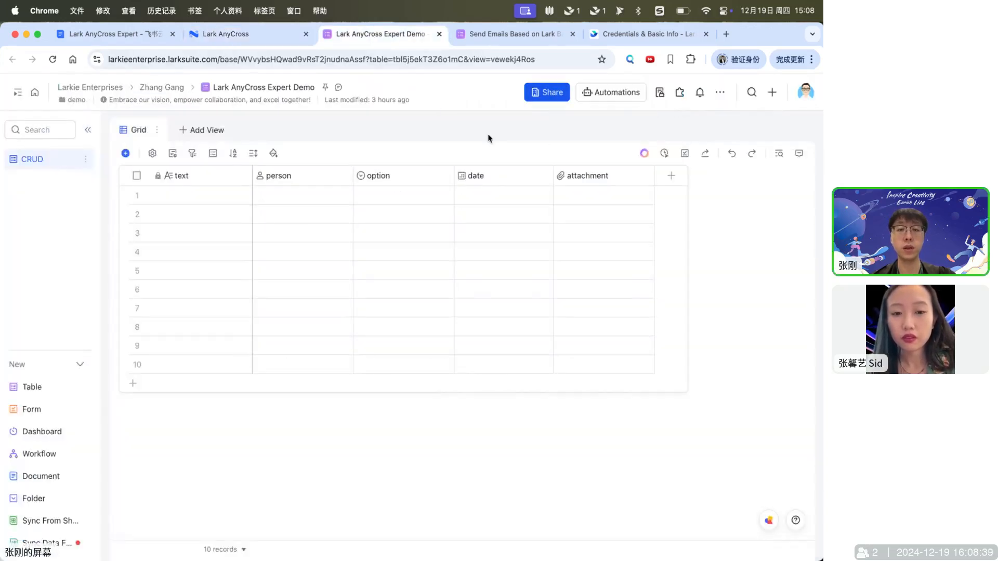
{"action": "left_click", "coordinate": [555, 92]}
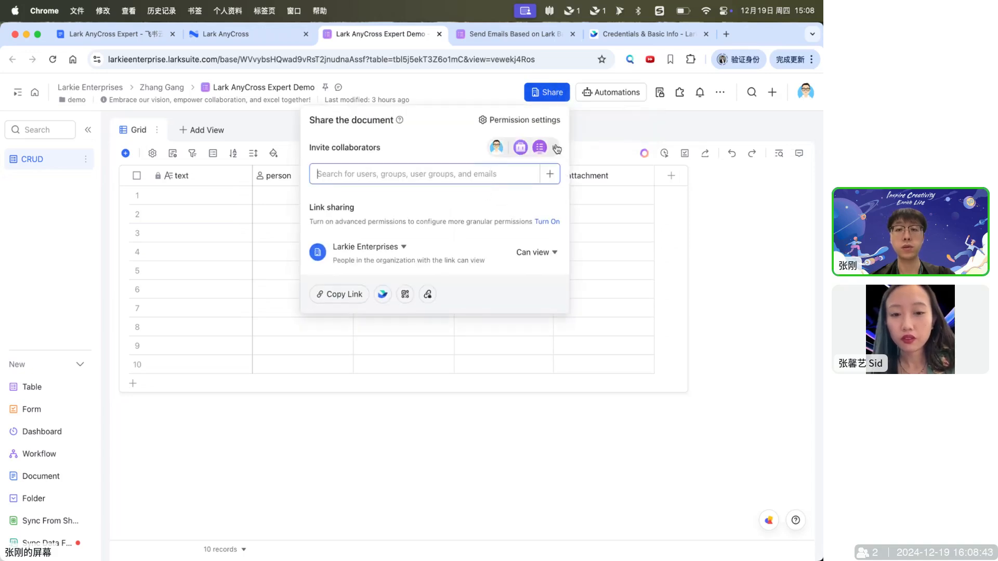
{"action": "left_click", "coordinate": [556, 149]}
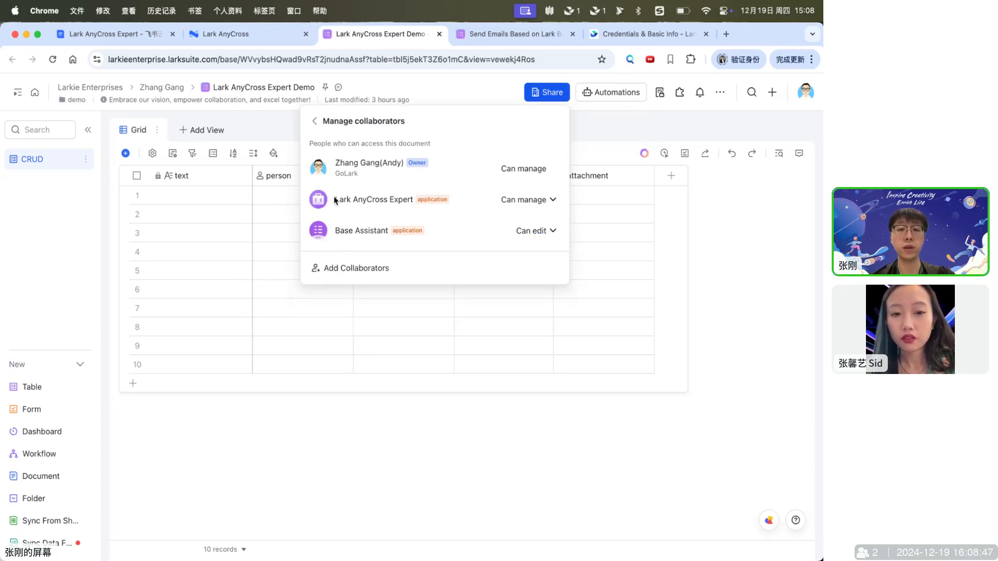
{"action": "left_click_drag", "start_coordinate": [335, 198], "coordinate": [415, 198]}
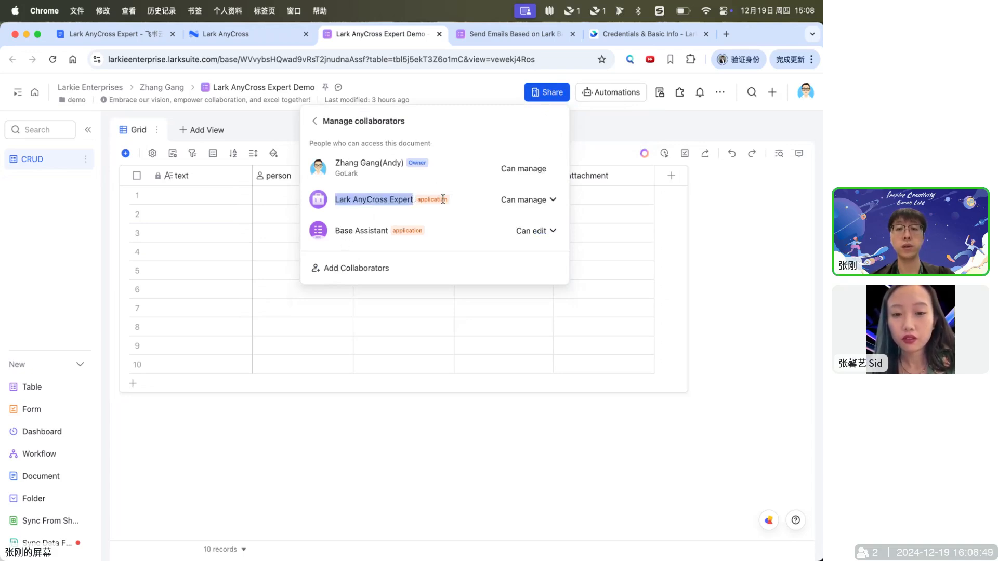
{"action": "left_click", "coordinate": [710, 223]}
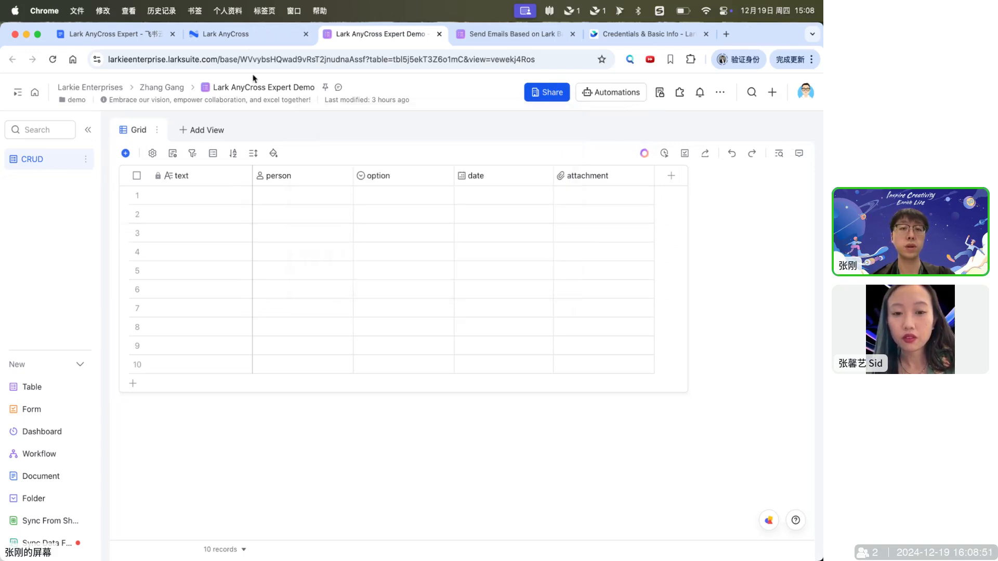
Step: Return to the AnyCross workflow and examine the CRUD table's fields in the Lark Base node's input
{"action": "left_click", "coordinate": [221, 33]}
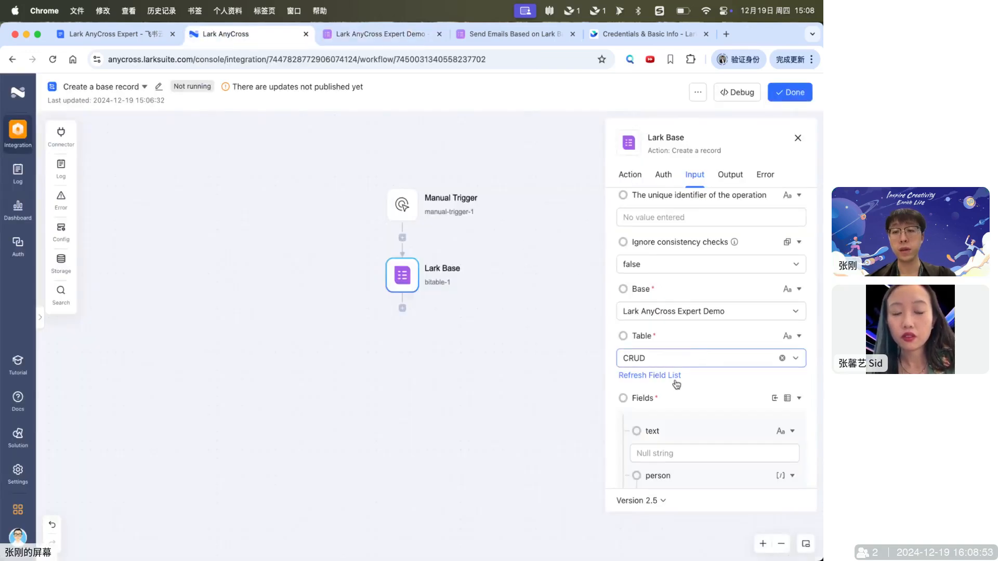
{"action": "scroll", "coordinate": [673, 388], "scroll_direction": "down", "scroll_amount": 2}
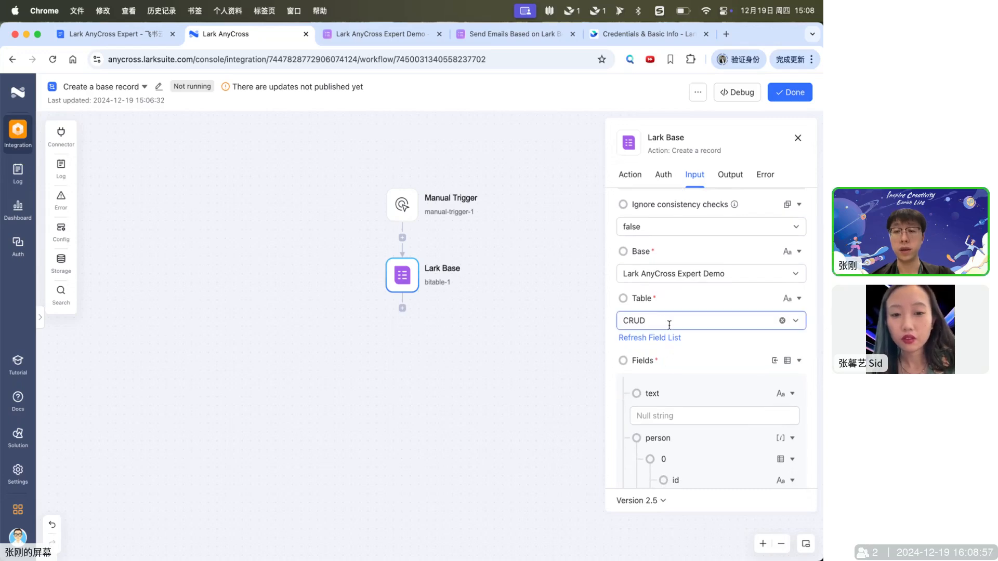
{"action": "scroll", "coordinate": [696, 356], "scroll_direction": "down", "scroll_amount": 7}
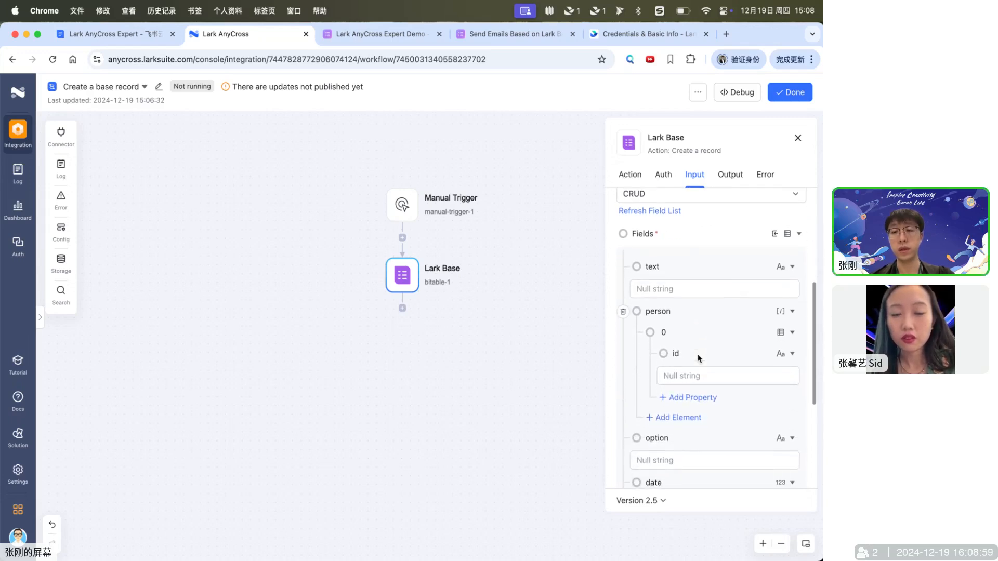
{"action": "scroll", "coordinate": [699, 280], "scroll_direction": "up", "scroll_amount": 2}
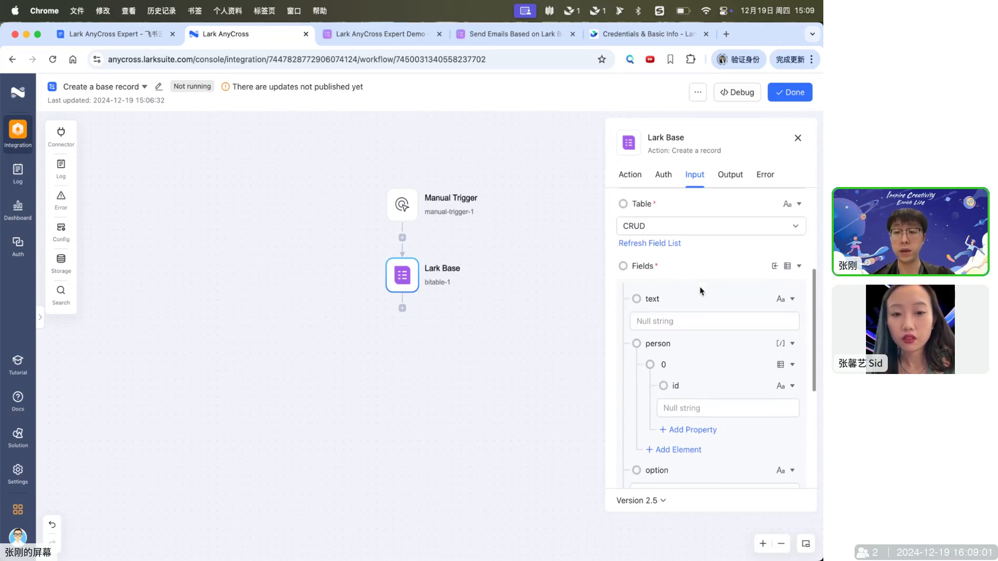
{"action": "scroll", "coordinate": [701, 292], "scroll_direction": "down", "scroll_amount": 2}
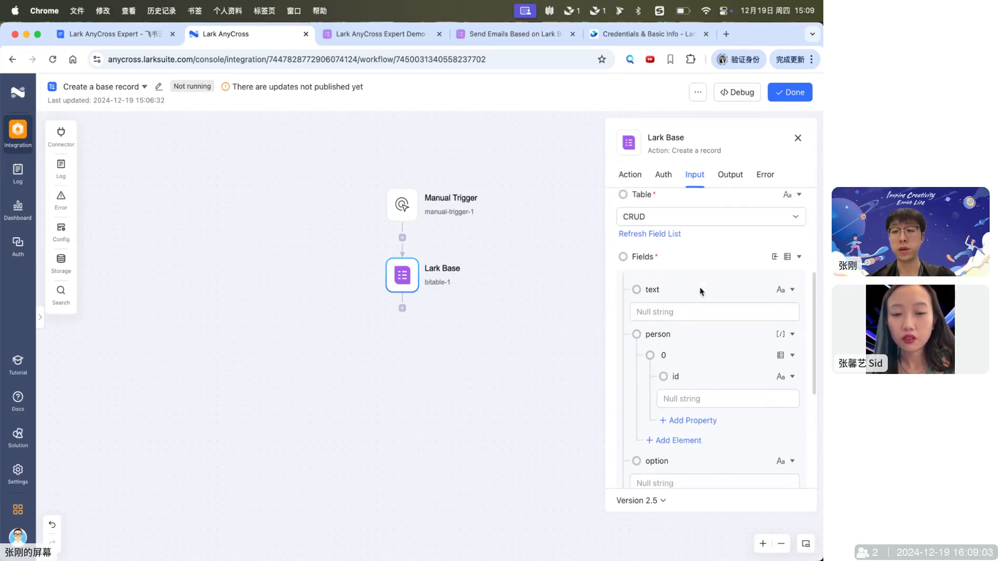
{"action": "scroll", "coordinate": [701, 291], "scroll_direction": "down", "scroll_amount": 4}
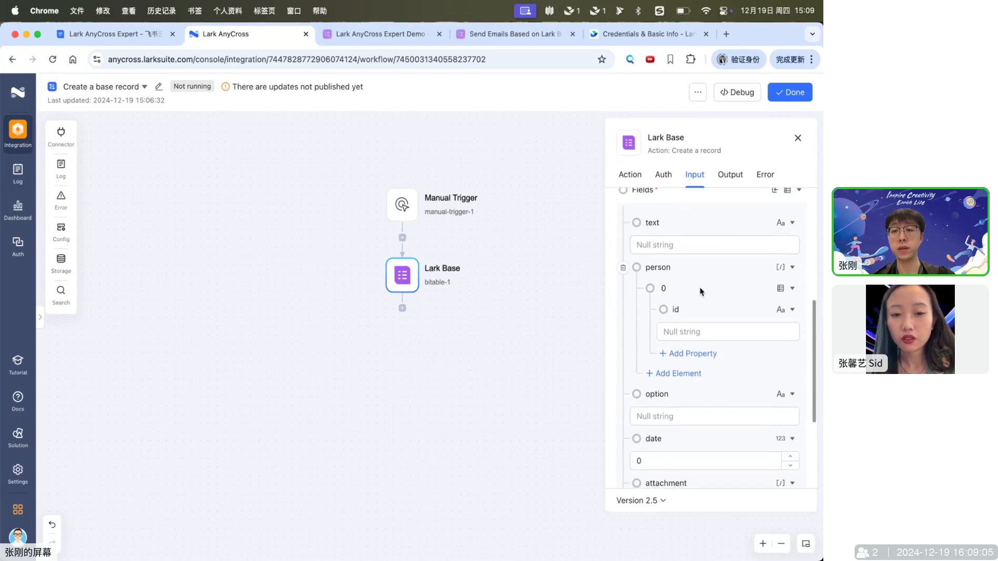
Step: Set the text field of the new CRUD record to "demo" in the Lark Base node's input
{"action": "scroll", "coordinate": [701, 292], "scroll_direction": "down", "scroll_amount": 5}
{"action": "scroll", "coordinate": [701, 292], "scroll_direction": "up", "scroll_amount": 10}
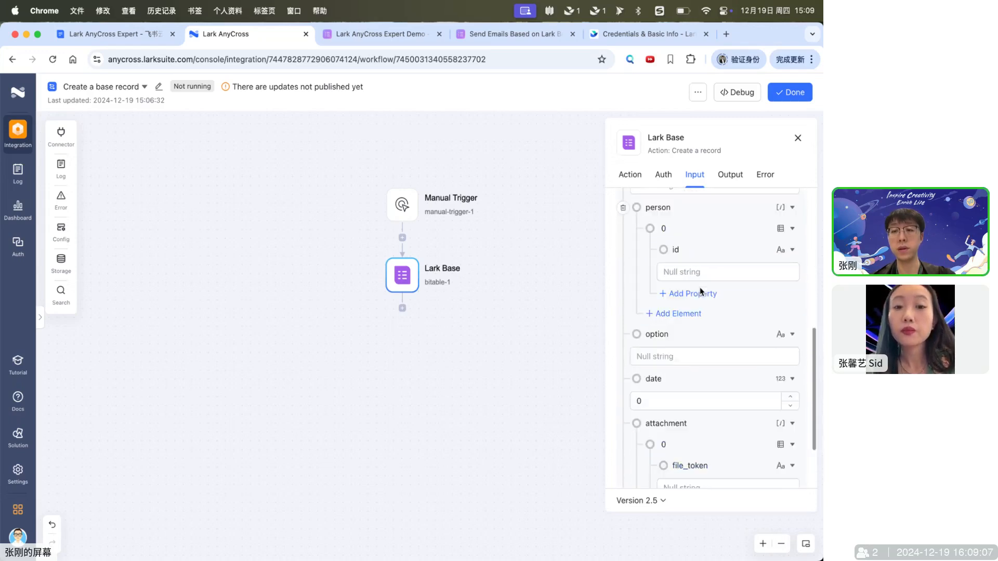
{"action": "scroll", "coordinate": [701, 292], "scroll_direction": "down", "scroll_amount": 2}
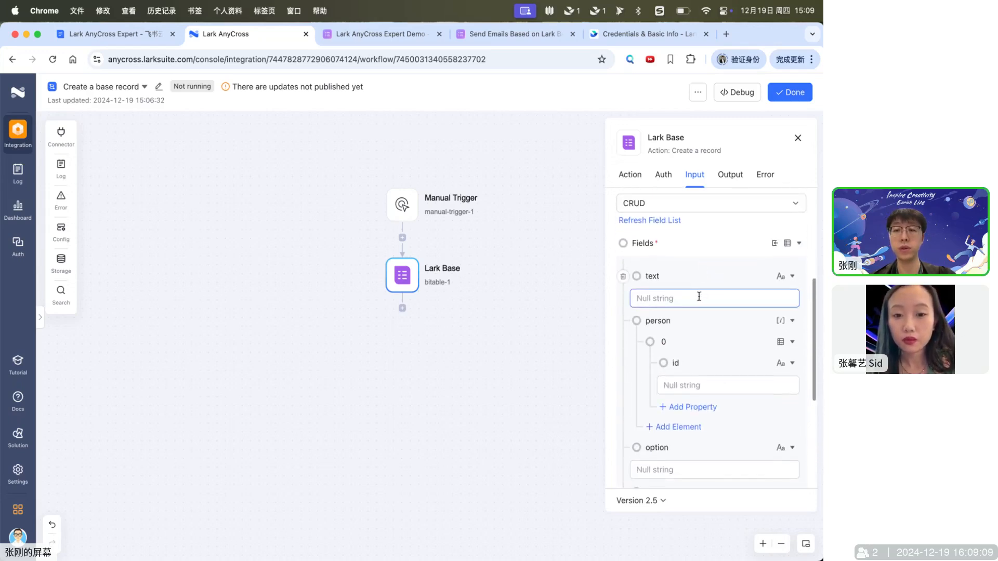
{"action": "type", "text": "demo"}
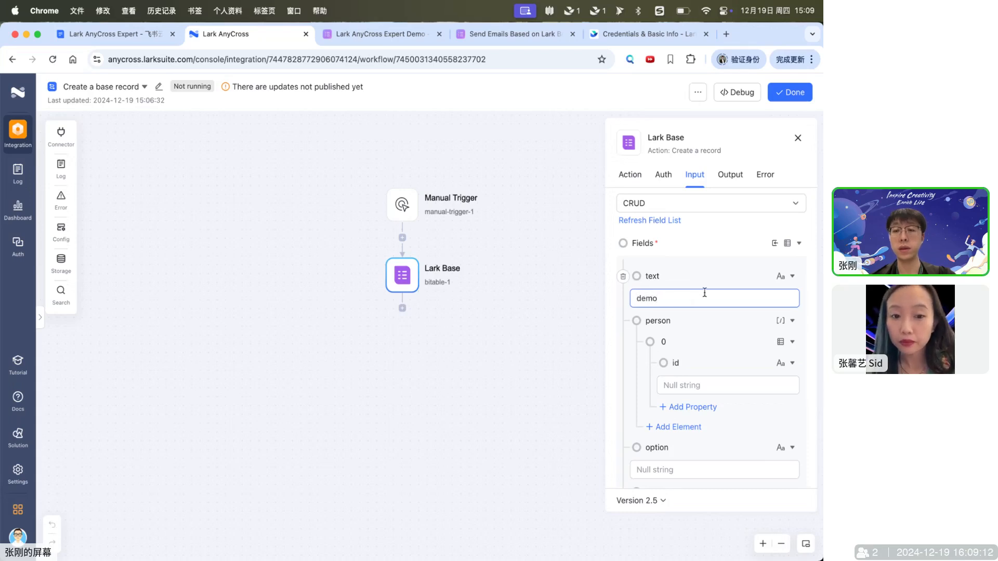
{"action": "scroll", "coordinate": [705, 293], "scroll_direction": "down", "scroll_amount": 4}
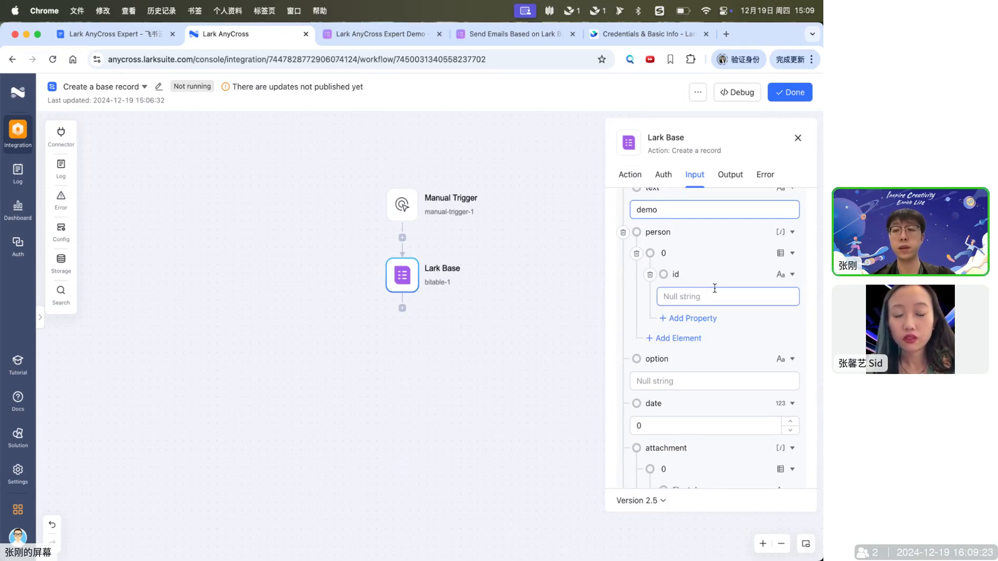
{"action": "scroll", "coordinate": [681, 280], "scroll_direction": "up", "scroll_amount": 1}
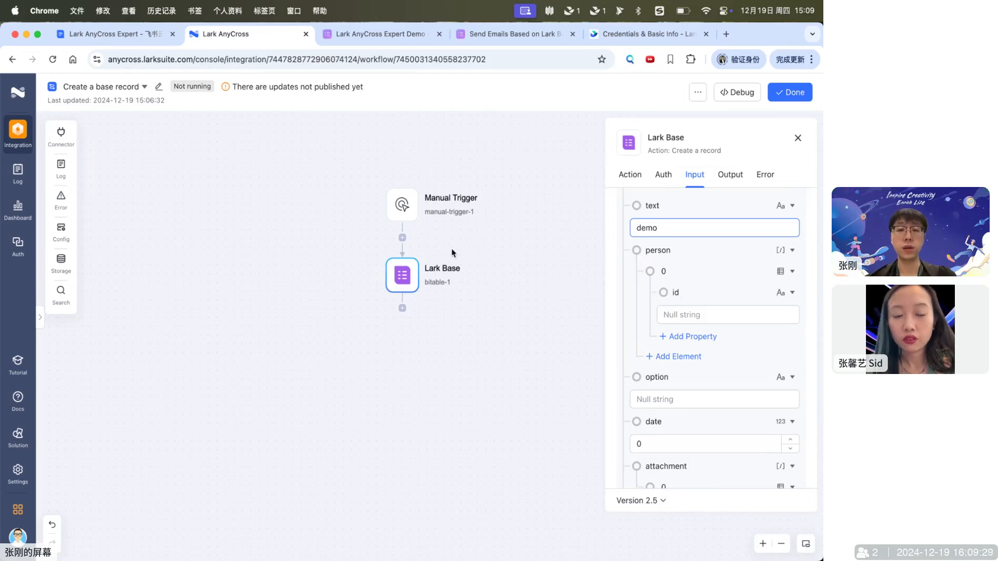
Step: Insert a Lark Contacts node between the Manual Trigger and the Lark Base node
{"action": "left_click", "coordinate": [403, 237]}
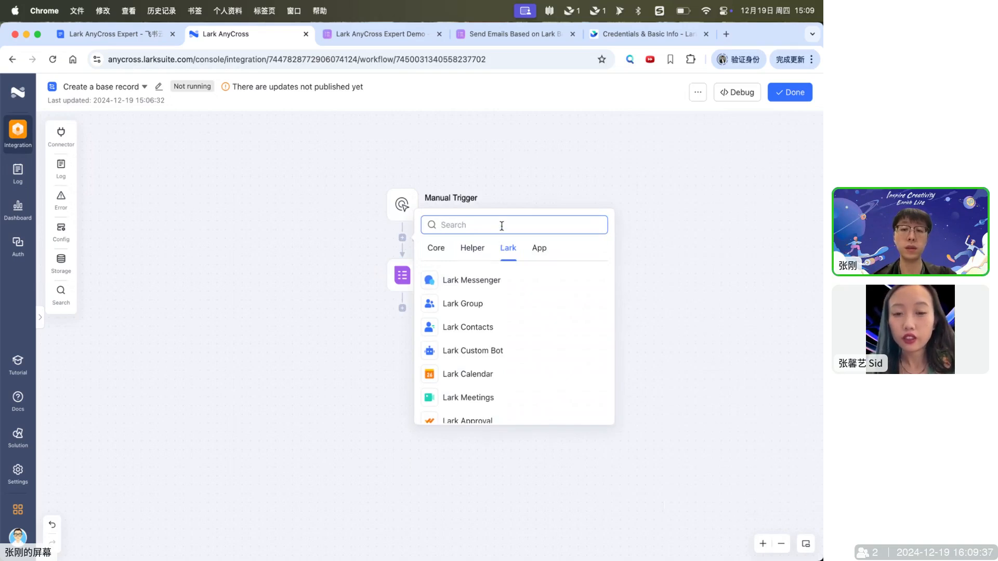
{"action": "type", "text": "contact"}
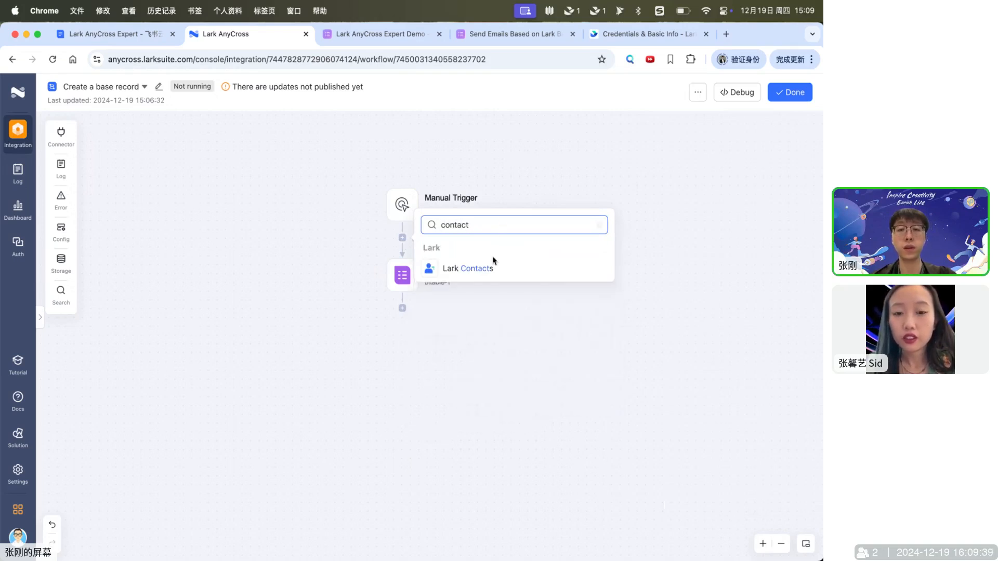
{"action": "left_click", "coordinate": [491, 268]}
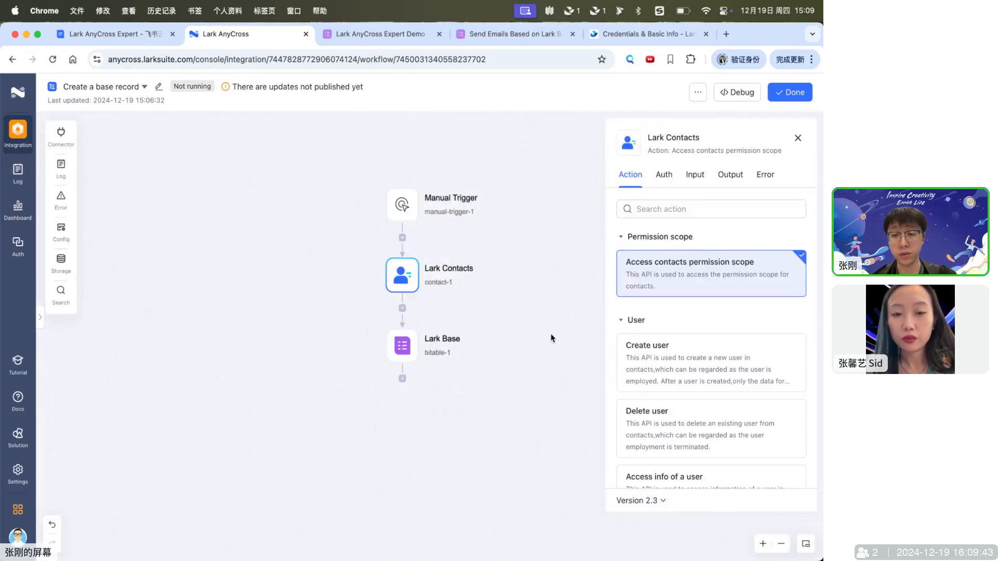
Step: Set the Lark Contacts node's action to Access info of a user
{"action": "scroll", "coordinate": [691, 349], "scroll_direction": "down", "scroll_amount": 3}
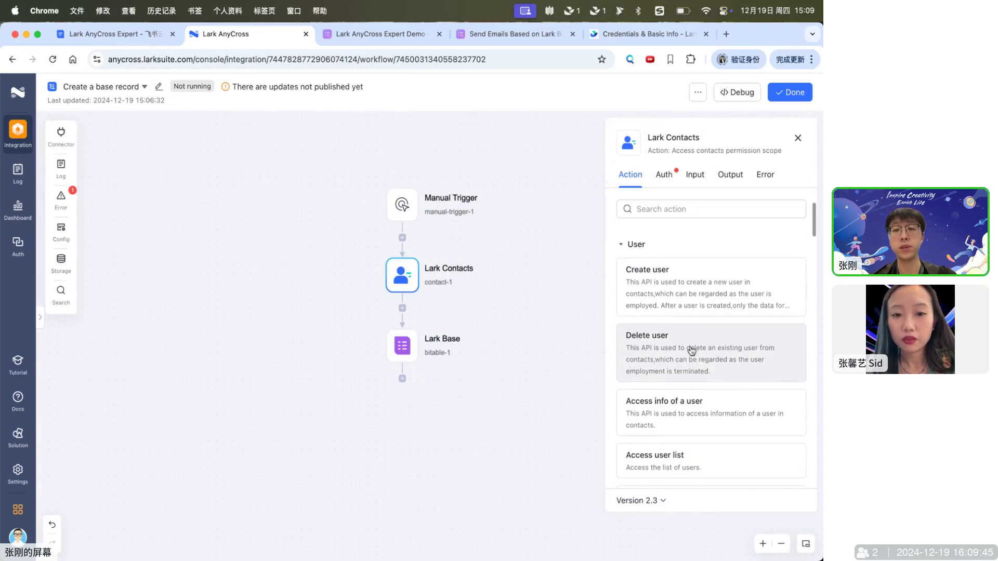
{"action": "scroll", "coordinate": [691, 349], "scroll_direction": "up", "scroll_amount": 1}
{"action": "scroll", "coordinate": [691, 349], "scroll_direction": "down", "scroll_amount": 4}
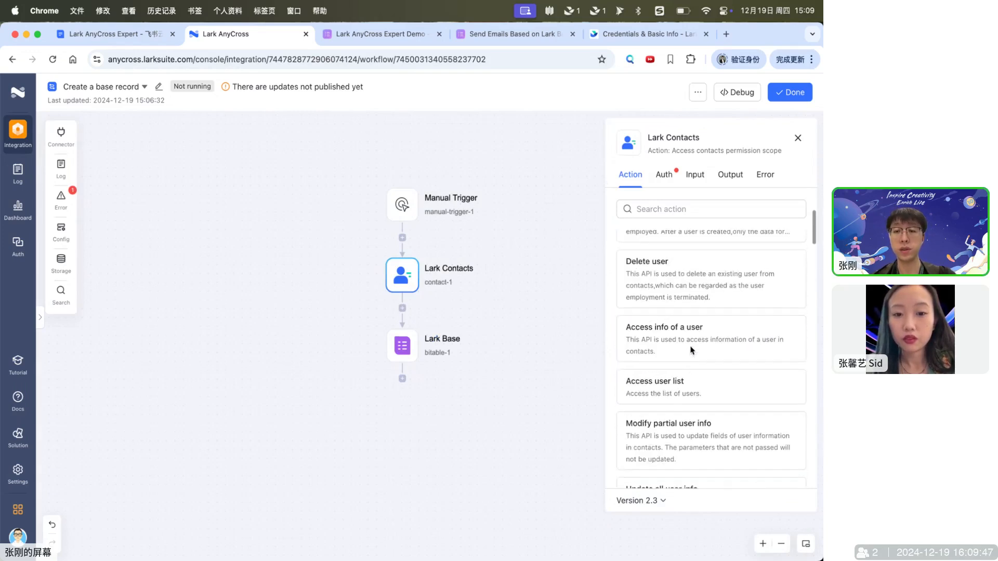
{"action": "scroll", "coordinate": [691, 349], "scroll_direction": "up", "scroll_amount": 1}
{"action": "scroll", "coordinate": [691, 349], "scroll_direction": "down", "scroll_amount": 2}
{"action": "scroll", "coordinate": [691, 349], "scroll_direction": "up", "scroll_amount": 1}
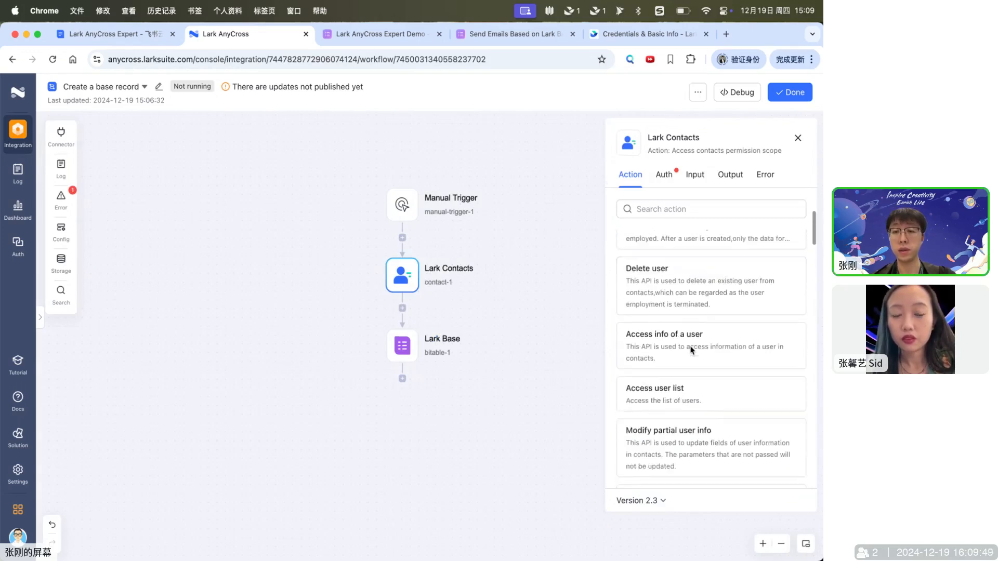
{"action": "scroll", "coordinate": [691, 349], "scroll_direction": "down", "scroll_amount": 2}
{"action": "left_click", "coordinate": [689, 304]}
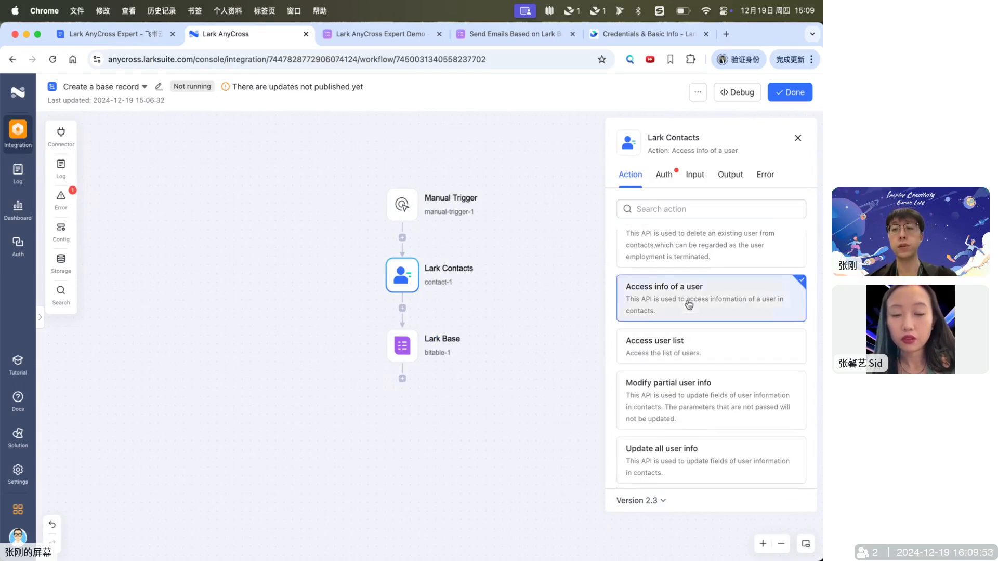
Step: Select Lark AnyCross Expert as the Lark Contacts node's authentication
{"action": "left_click", "coordinate": [665, 175]}
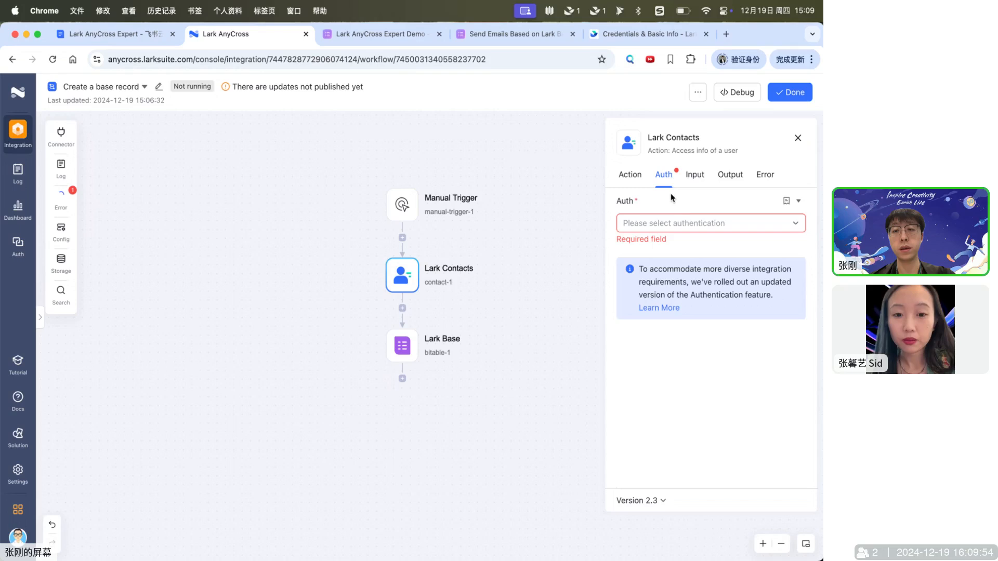
{"action": "left_click", "coordinate": [690, 223]}
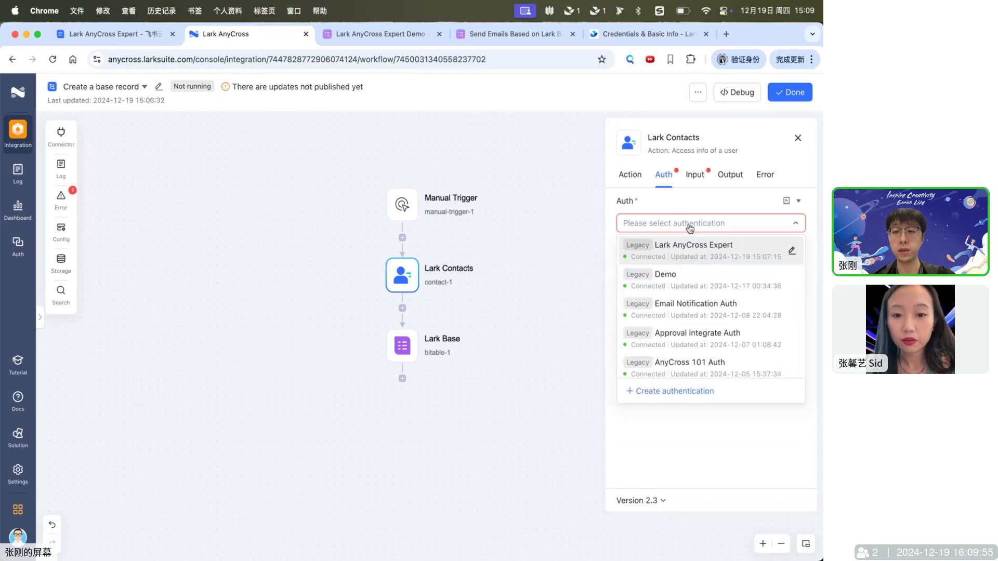
{"action": "left_click", "coordinate": [690, 257]}
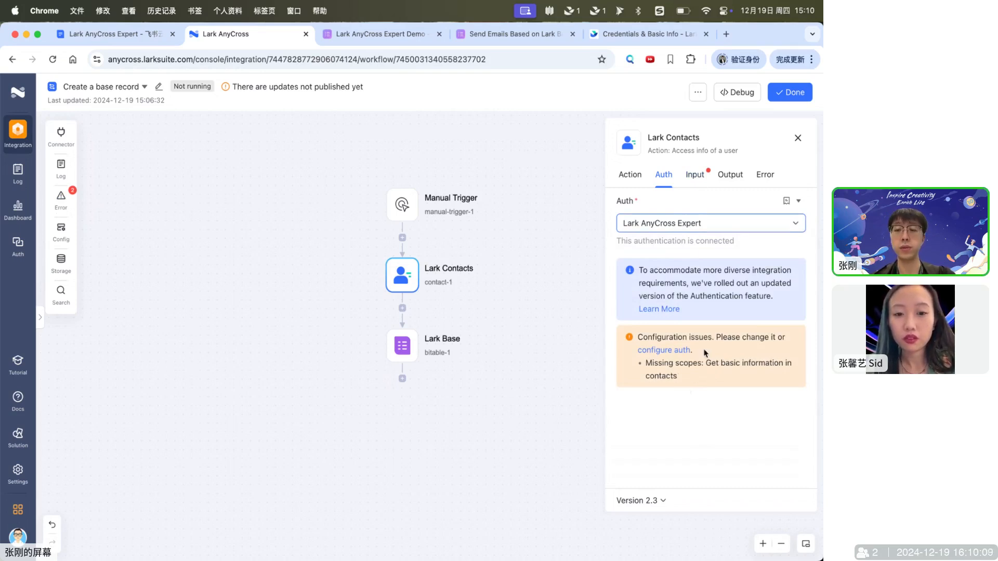
Step: Open the auth configuration request for the missing contacts scope and confirm All members as the range of contacts data to access
{"action": "left_click", "coordinate": [672, 349]}
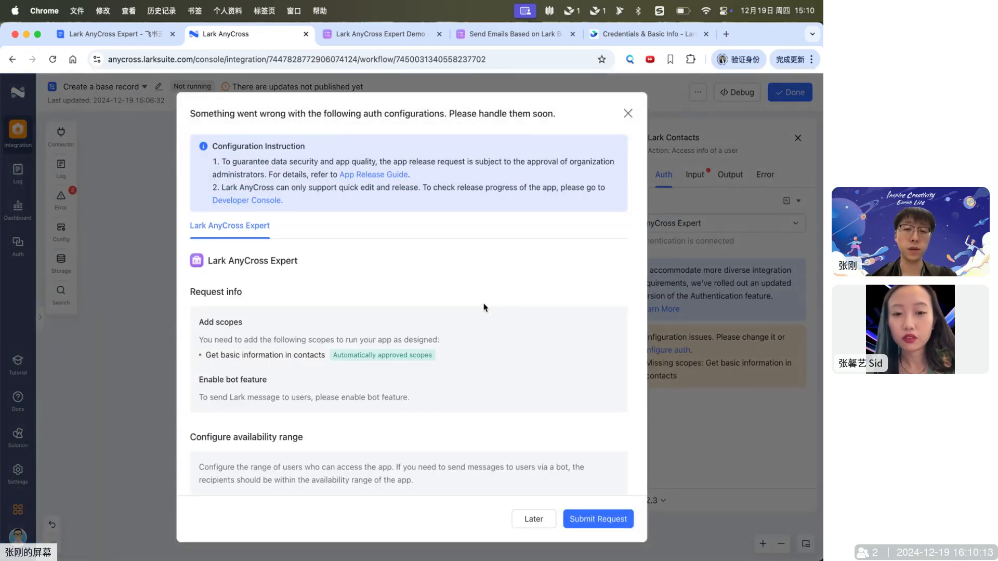
{"action": "scroll", "coordinate": [484, 307], "scroll_direction": "down", "scroll_amount": 7}
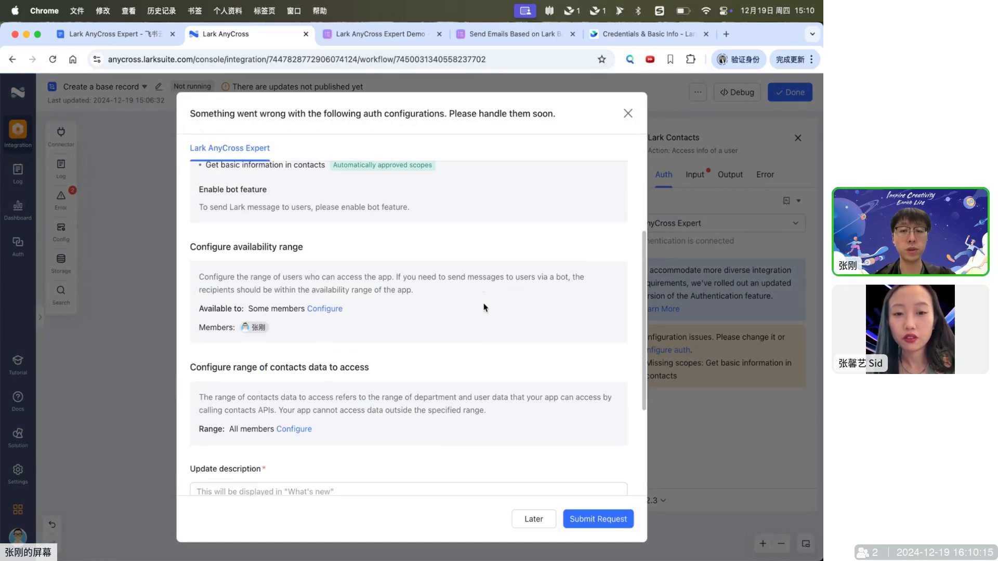
{"action": "scroll", "coordinate": [484, 307], "scroll_direction": "down", "scroll_amount": 3}
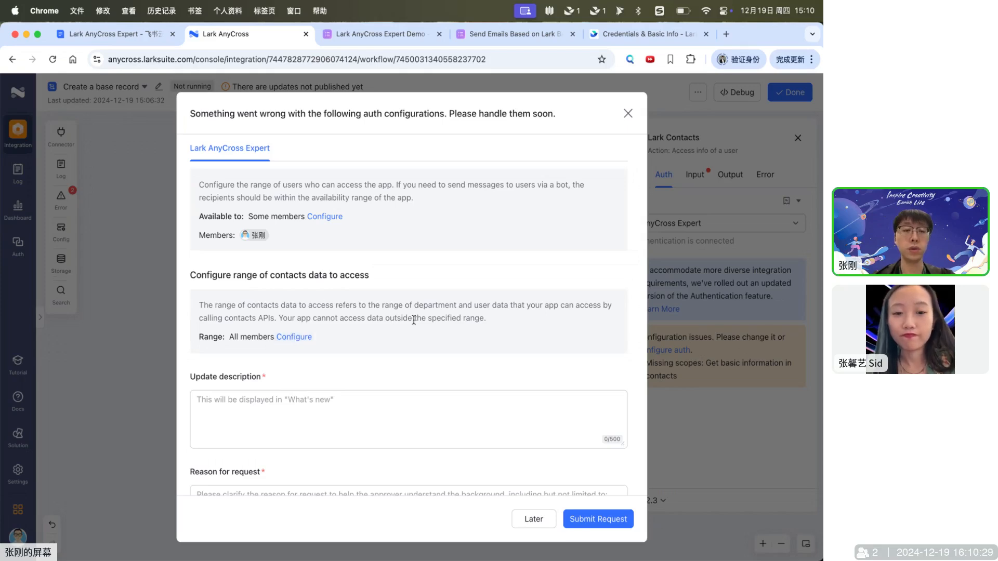
{"action": "left_click", "coordinate": [293, 337]}
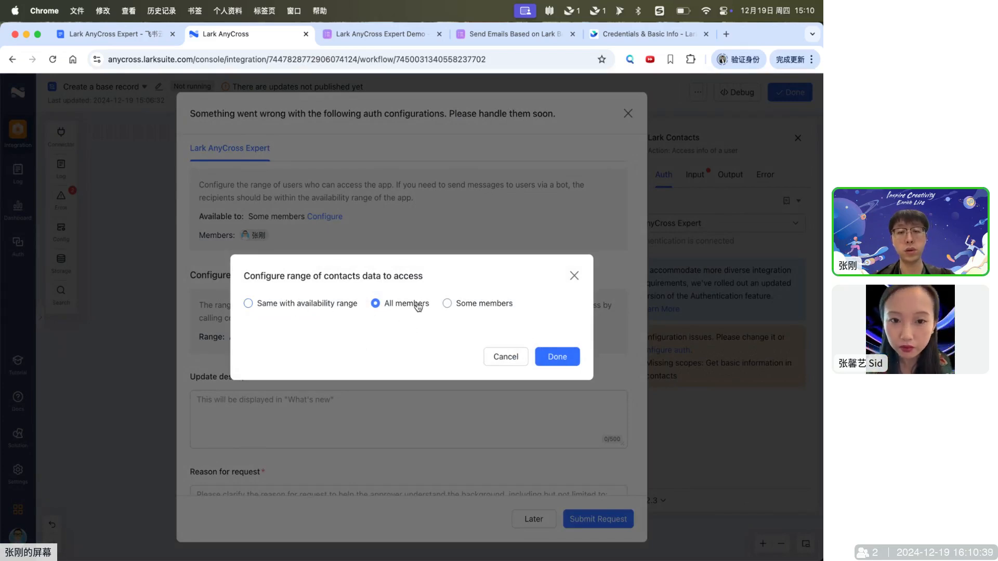
{"action": "left_click", "coordinate": [473, 307]}
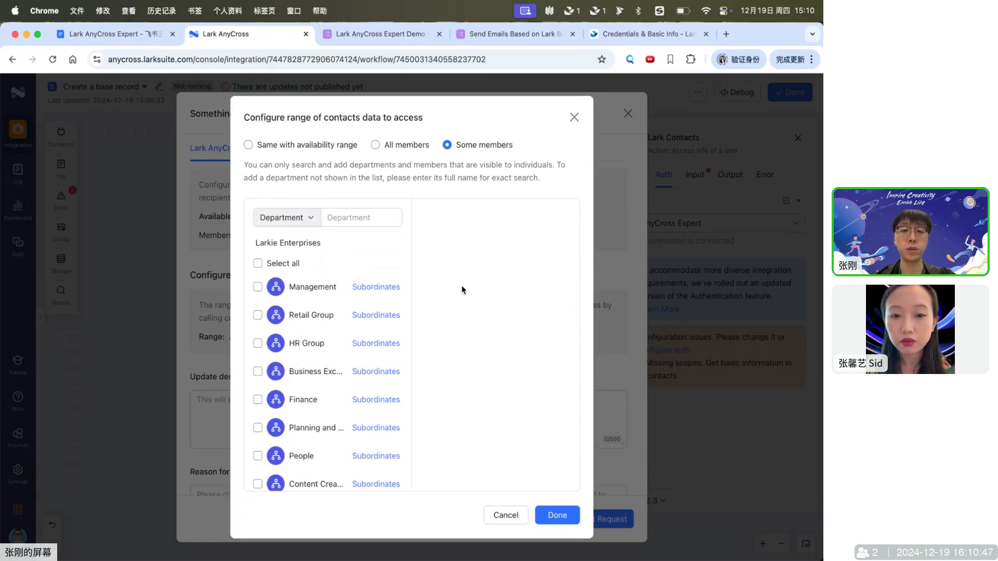
{"action": "left_click", "coordinate": [387, 146]}
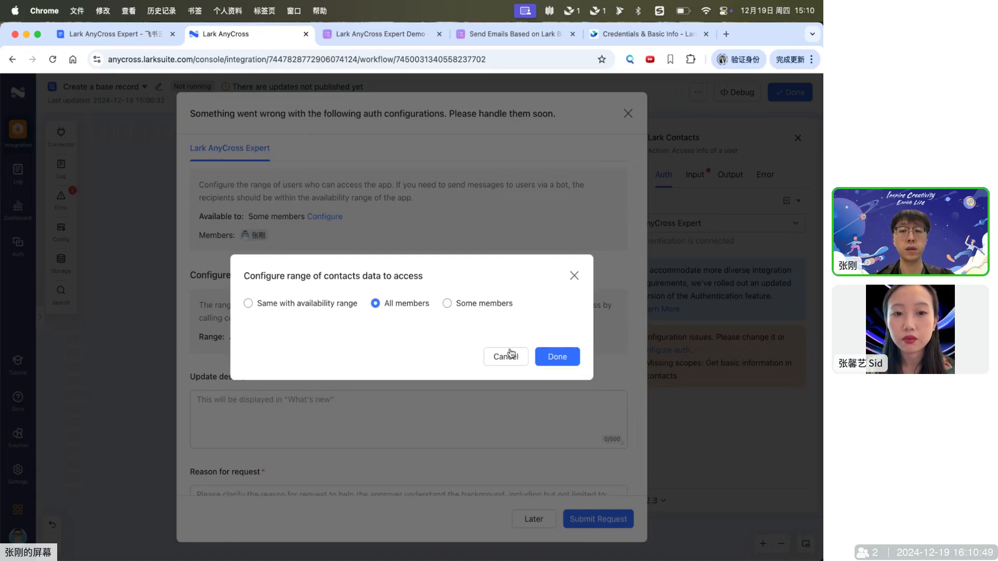
{"action": "left_click", "coordinate": [569, 360]}
Step: Enter "contacts" as both the update description and the reason for request, and submit the scope request
{"action": "left_click", "coordinate": [597, 517]}
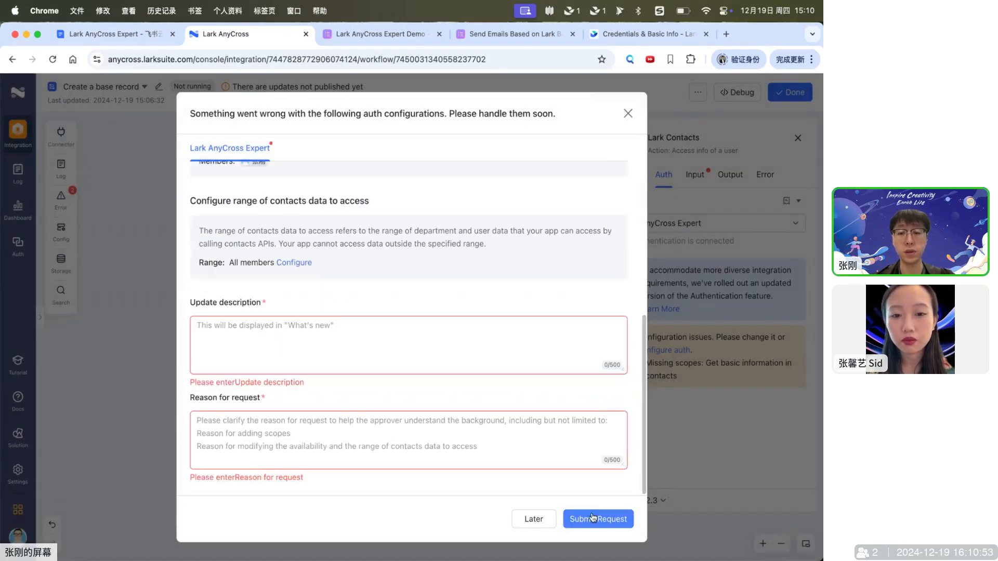
{"action": "type", "text": "co"}
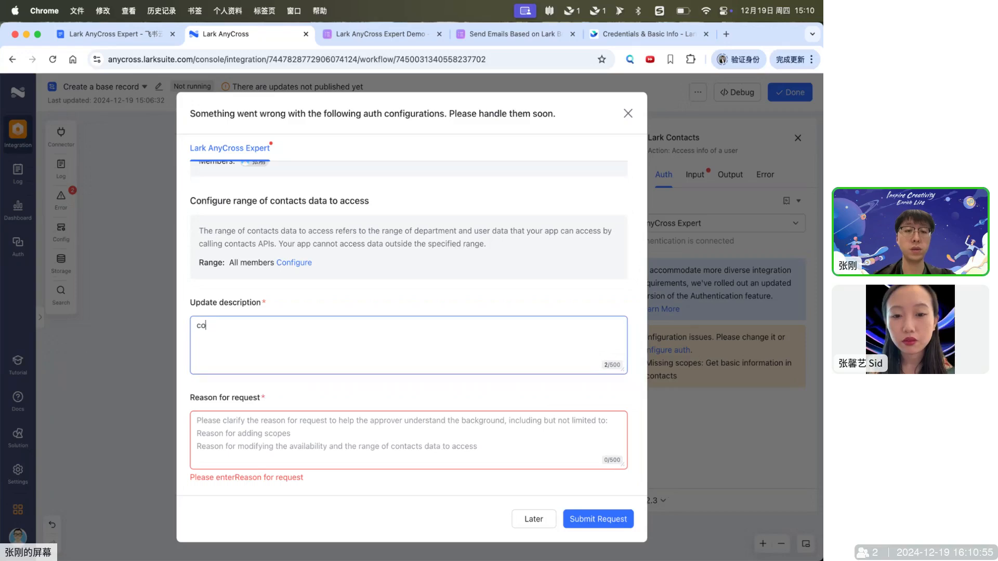
{"action": "type", "text": "ntra"}
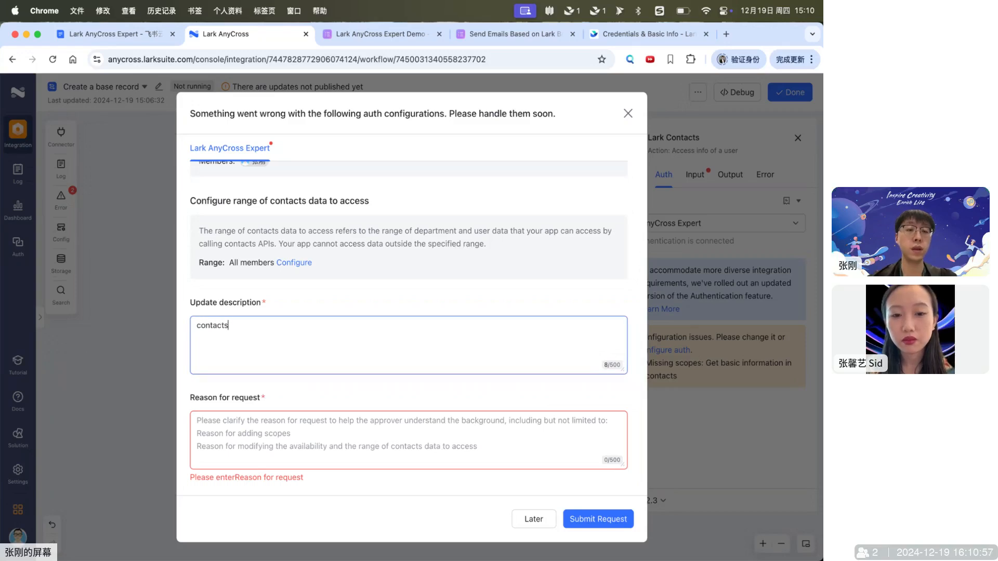
{"action": "key", "text": "ctrl+a"}
{"action": "key", "text": "ctrl+c"}
{"action": "left_click", "coordinate": [429, 436]}
{"action": "key", "text": "ctrl+v"}
{"action": "left_click", "coordinate": [598, 519]}
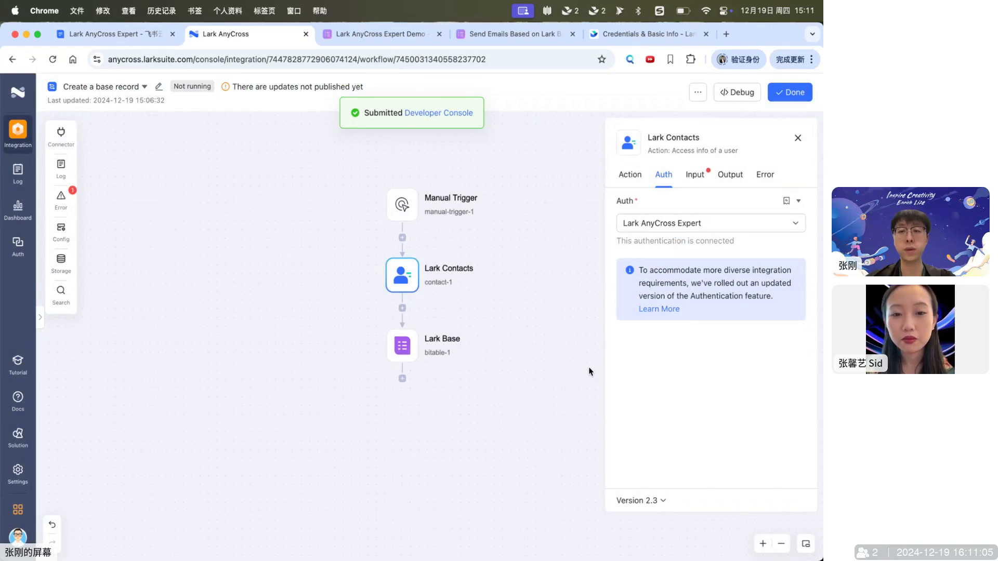
Step: Search for the target user by name and select them as the unique identifier of user in tenant in the Lark Contacts input
{"action": "left_click", "coordinate": [696, 179]}
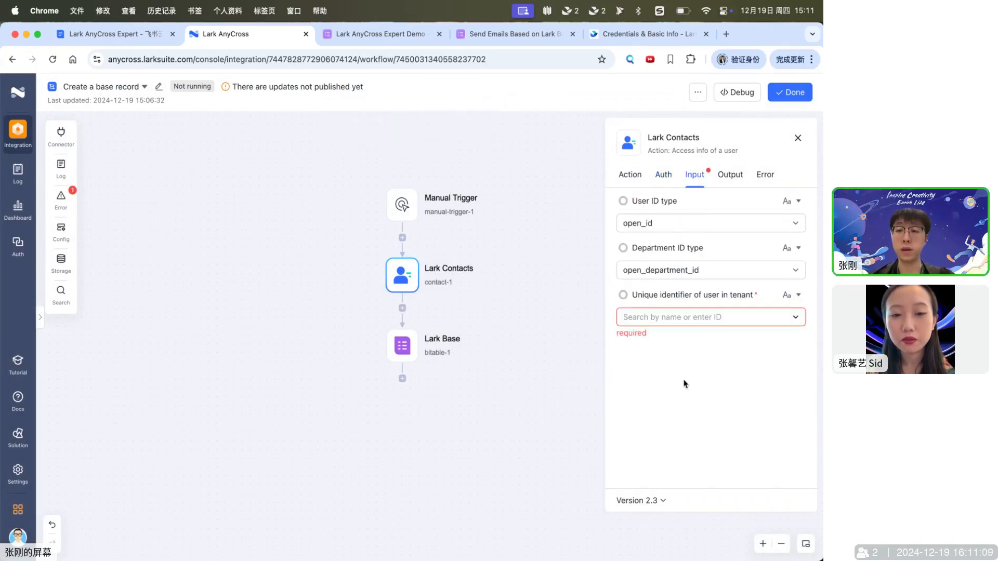
{"action": "left_click", "coordinate": [723, 320]}
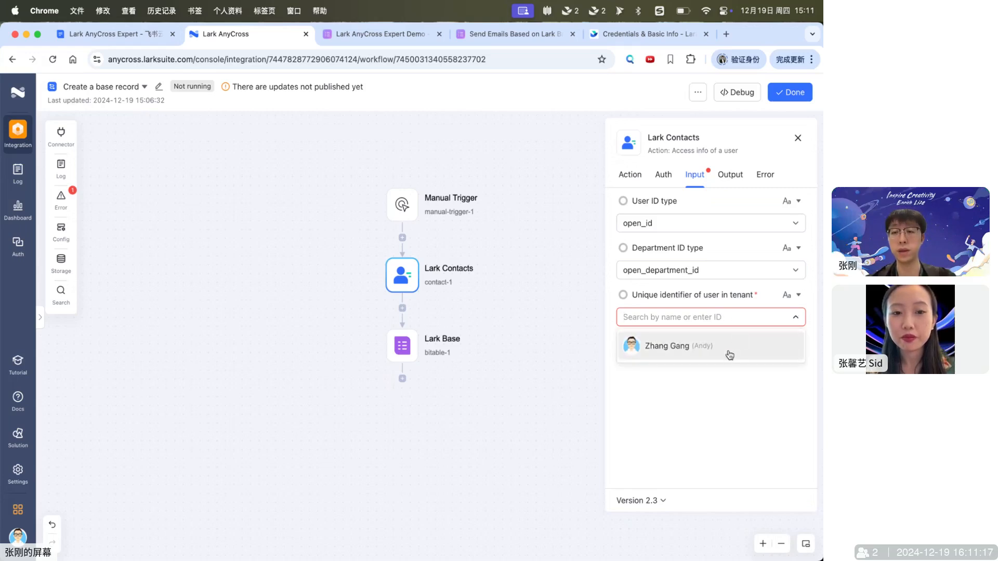
{"action": "type", "text": "zasd"}
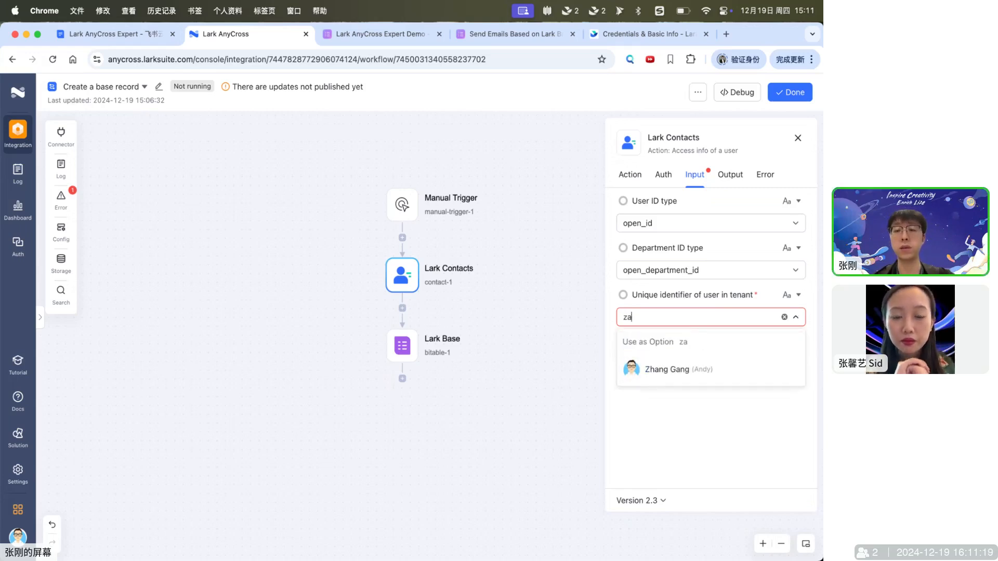
{"action": "key", "text": "BackSpace"}
{"action": "key", "text": "BackSpace"}
{"action": "key", "text": "BackSpace"}
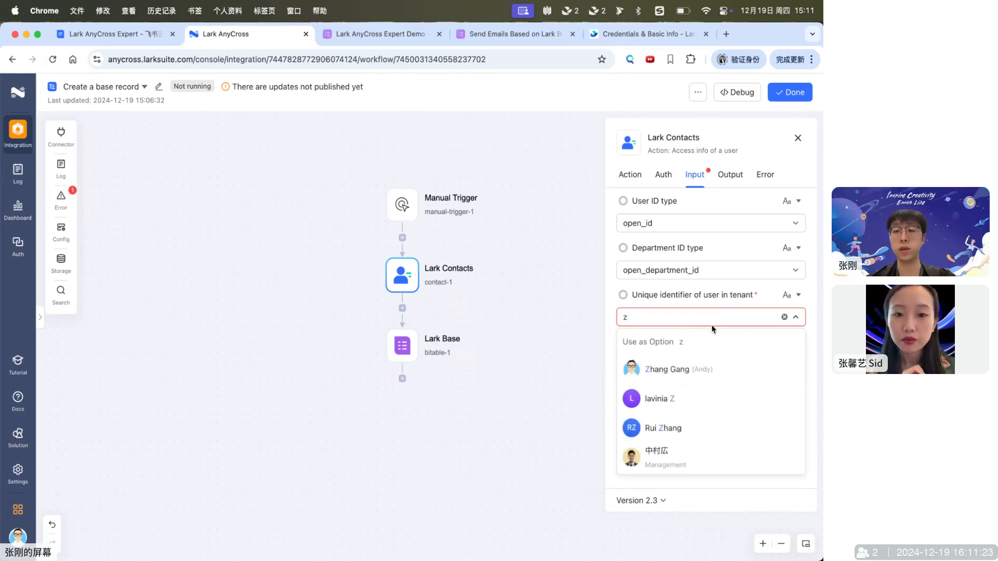
{"action": "left_click", "coordinate": [681, 369]}
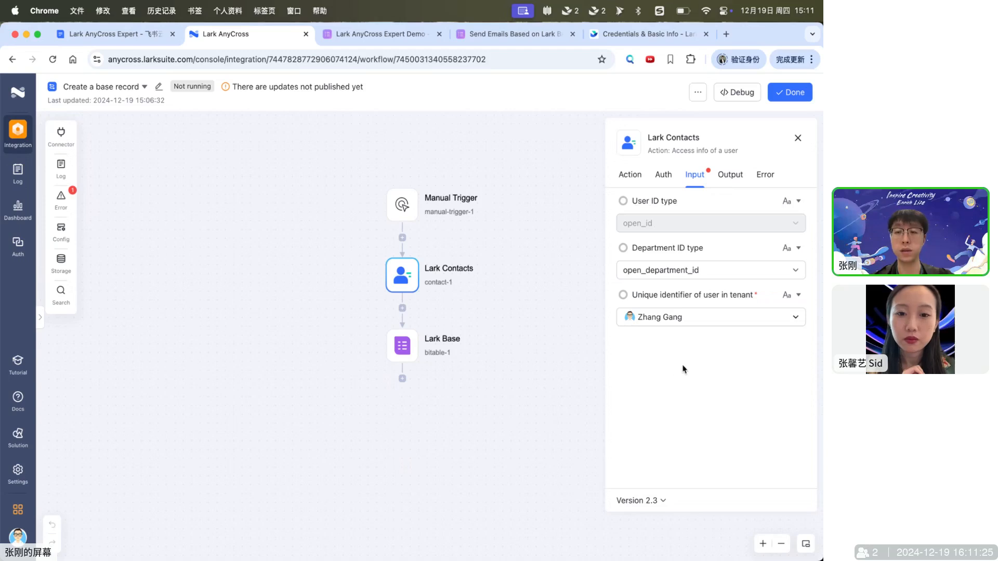
Step: Review the Lark Contacts node's output fields and map its open_id to the person id in the Lark Base input
{"action": "left_click", "coordinate": [727, 178]}
{"action": "scroll", "coordinate": [719, 328], "scroll_direction": "down", "scroll_amount": 1}
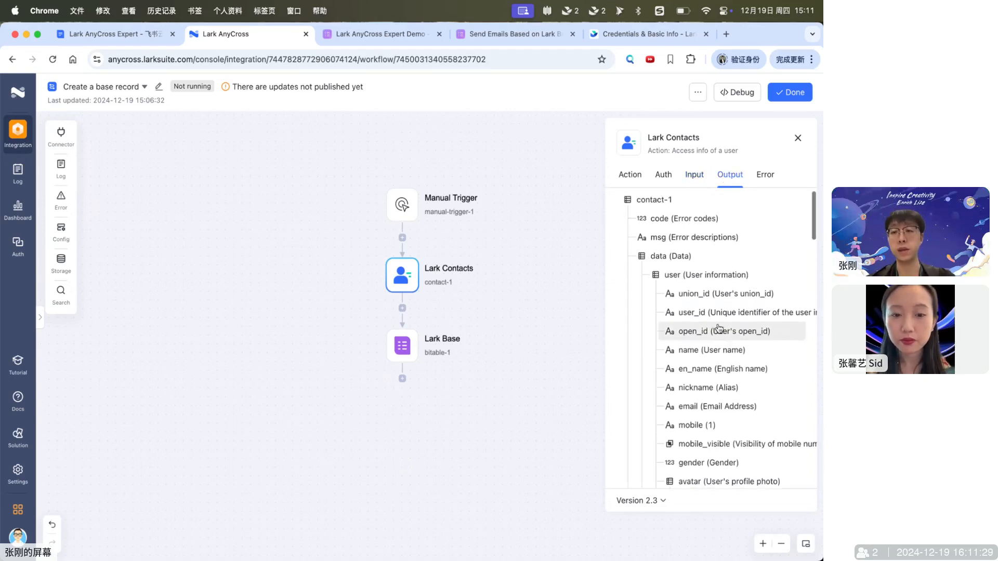
{"action": "scroll", "coordinate": [719, 329], "scroll_direction": "up", "scroll_amount": 1}
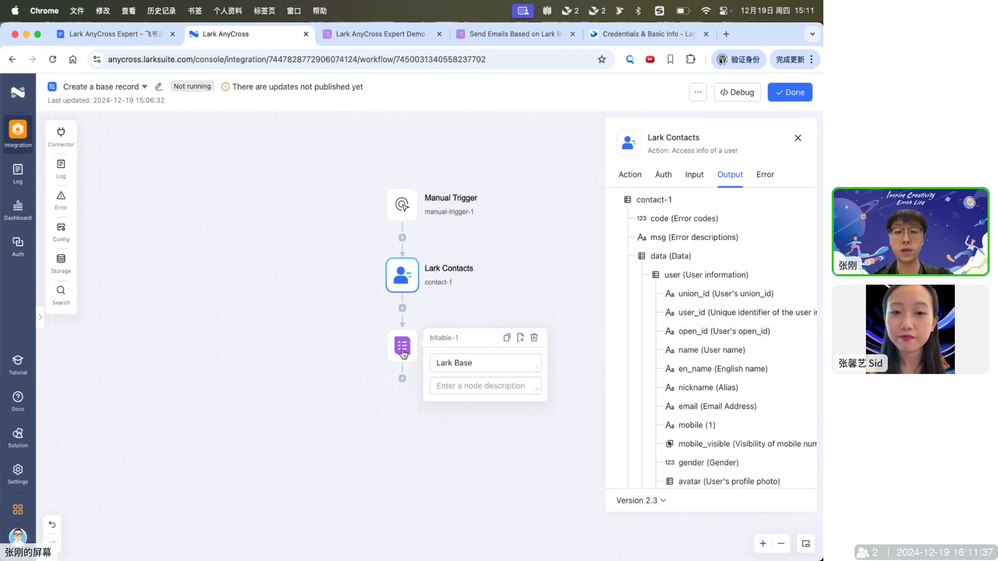
{"action": "left_click", "coordinate": [436, 343]}
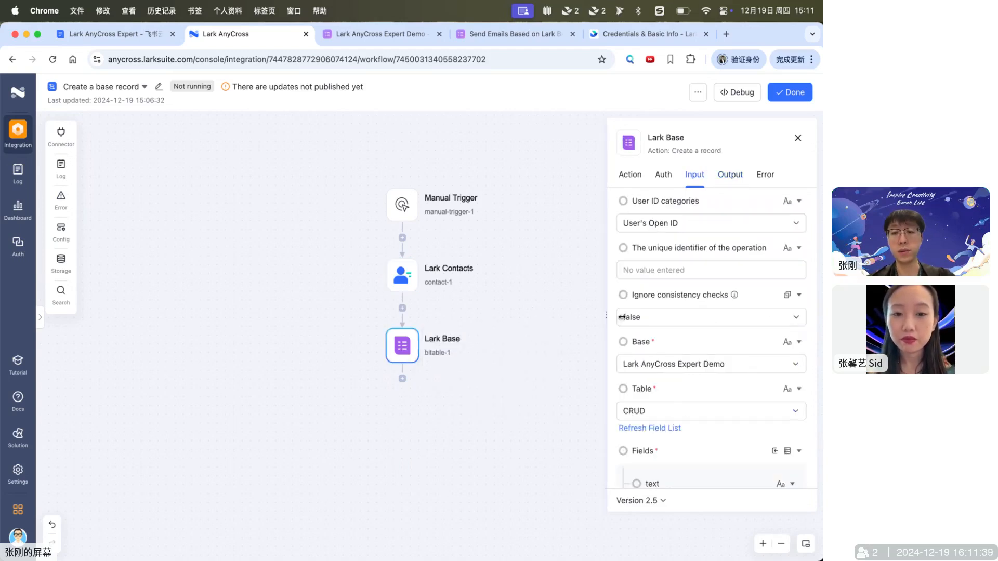
{"action": "scroll", "coordinate": [632, 326], "scroll_direction": "down", "scroll_amount": 5}
{"action": "scroll", "coordinate": [633, 326], "scroll_direction": "down", "scroll_amount": 3}
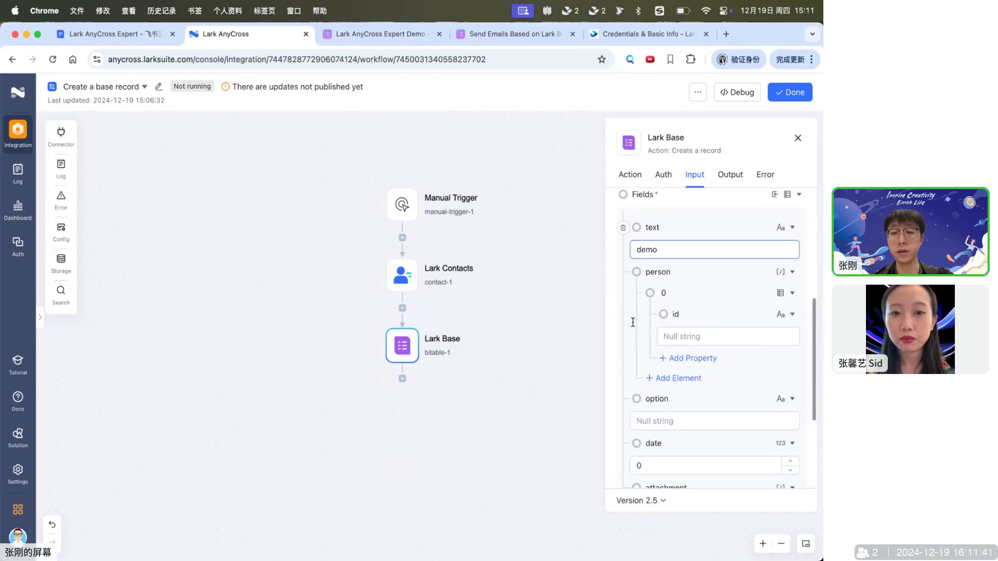
{"action": "left_click_drag", "start_coordinate": [663, 296], "coordinate": [411, 284]}
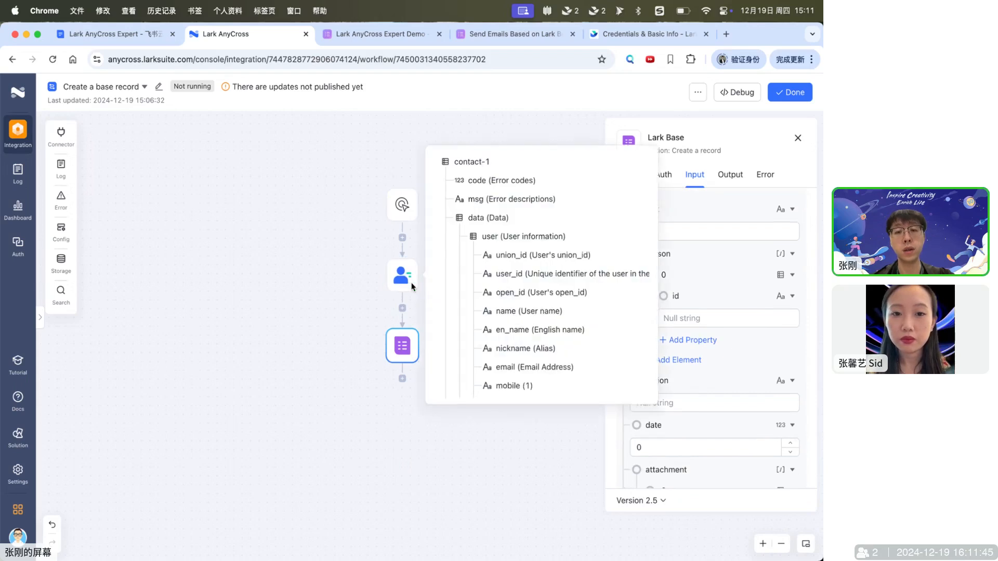
{"action": "left_click", "coordinate": [544, 295]}
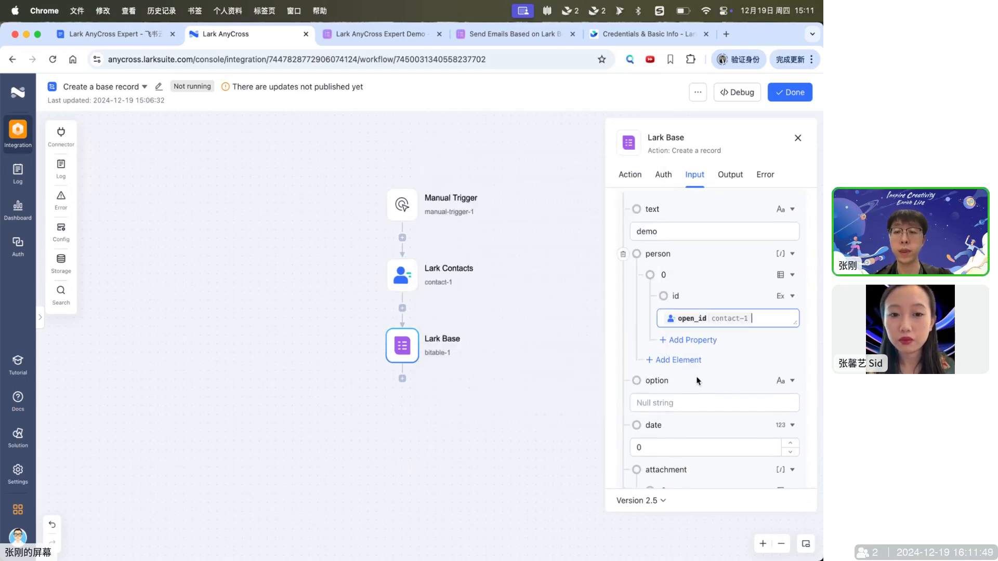
Step: Check the choices defined for the option field in the CRUD table of the Lark AnyCross Expert Demo base
{"action": "scroll", "coordinate": [696, 382], "scroll_direction": "down", "scroll_amount": 2}
{"action": "left_click", "coordinate": [679, 351]}
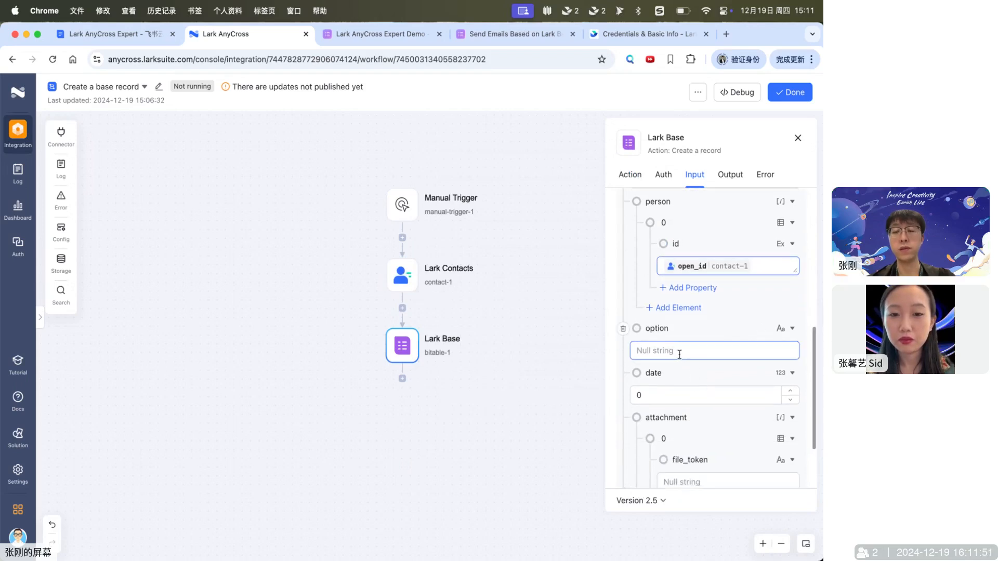
{"action": "left_click", "coordinate": [668, 350]}
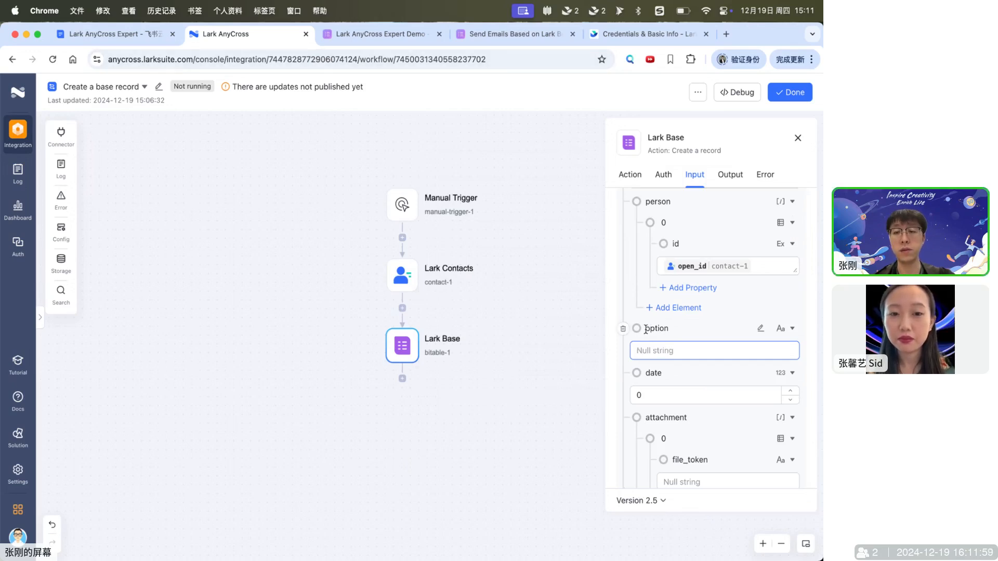
{"action": "left_click", "coordinate": [387, 37]}
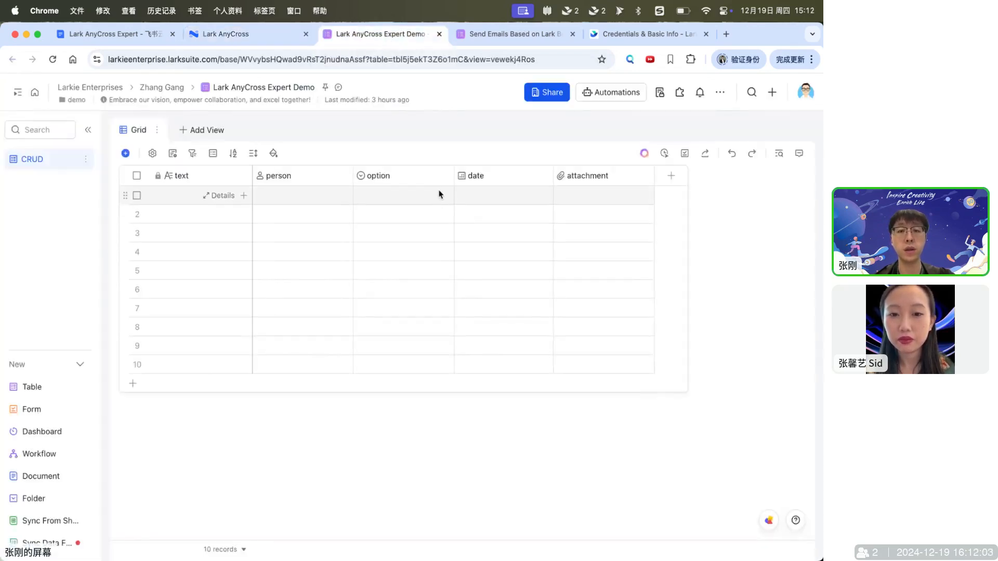
{"action": "left_click", "coordinate": [443, 176]}
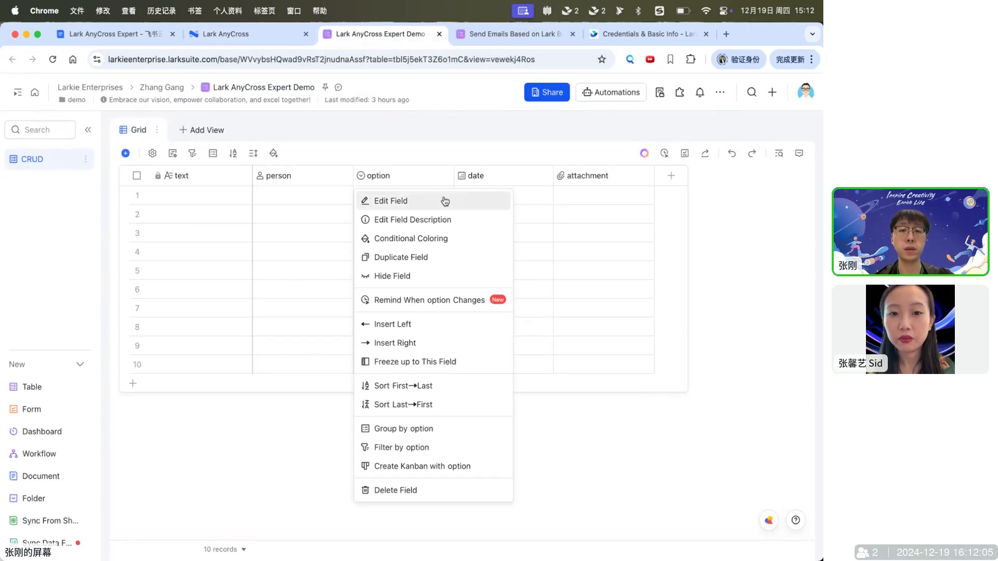
{"action": "left_click", "coordinate": [444, 201]}
{"action": "left_click", "coordinate": [410, 361]}
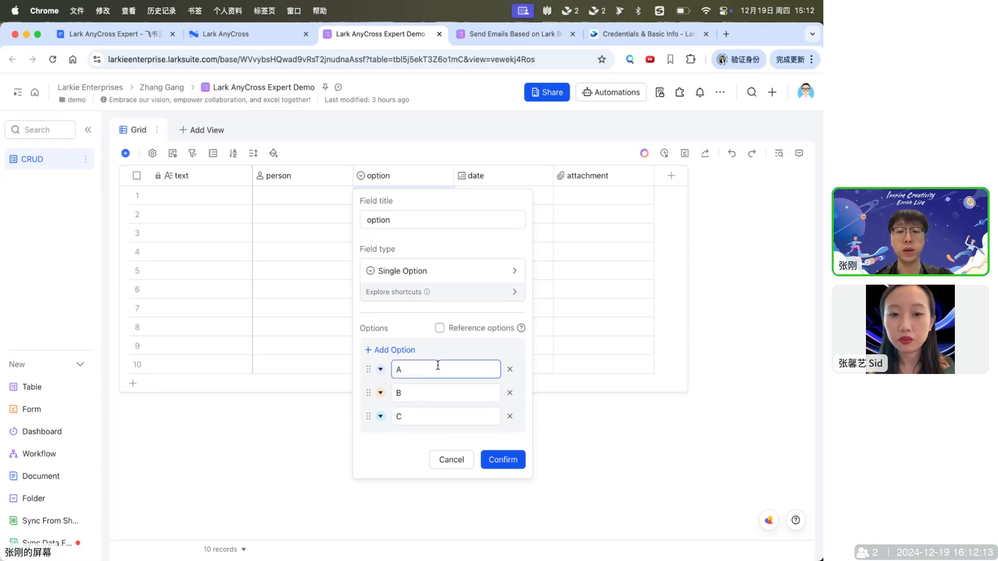
Step: Return to the AnyCross workflow and set the Lark Base record's option value to C
{"action": "left_click", "coordinate": [223, 42]}
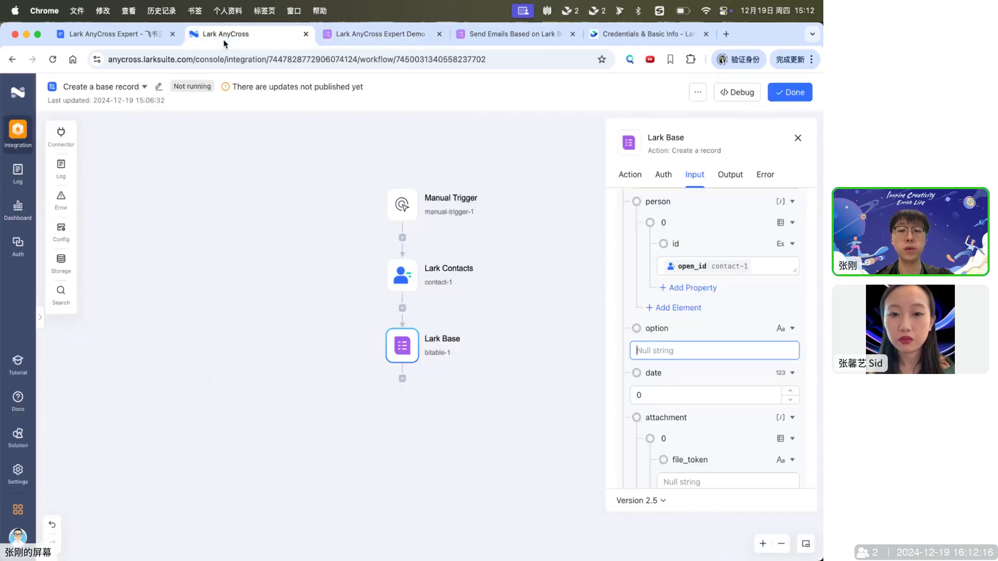
{"action": "left_click", "coordinate": [661, 350]}
{"action": "type", "text": "C"}
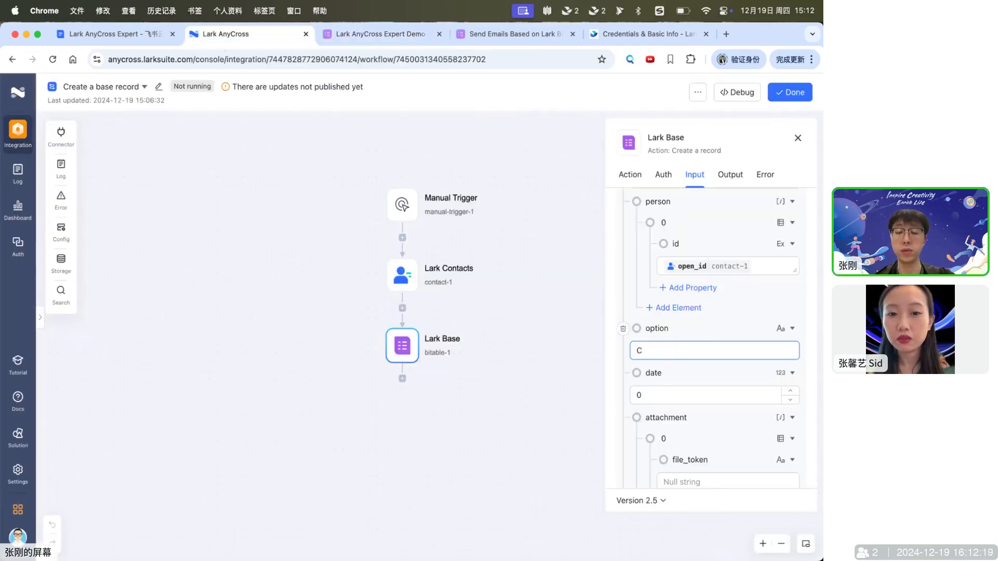
Step: Insert a Datetime Helper node between Lark Contacts and Lark Base with the Get current time action
{"action": "scroll", "coordinate": [712, 333], "scroll_direction": "down", "scroll_amount": 3}
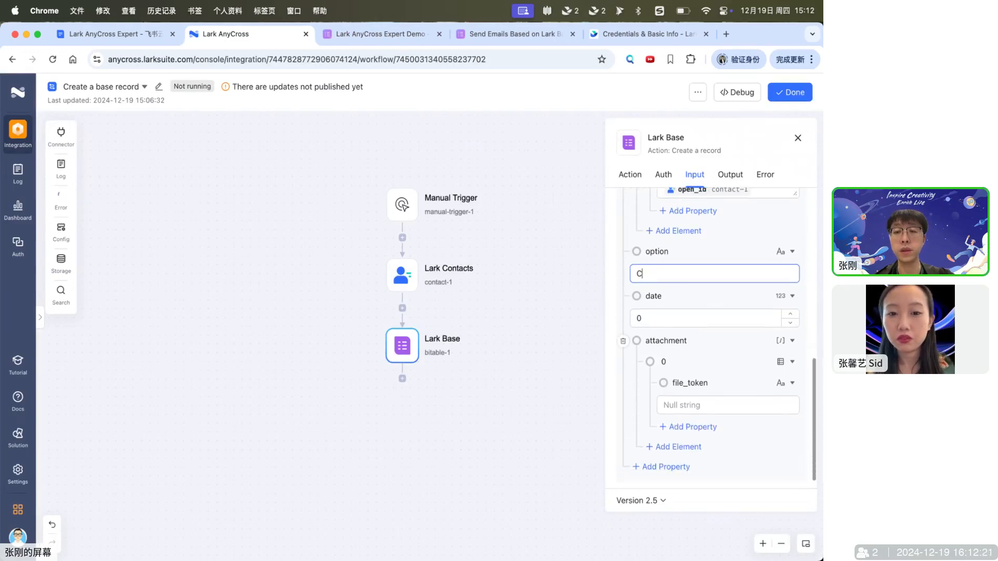
{"action": "left_click", "coordinate": [695, 313]}
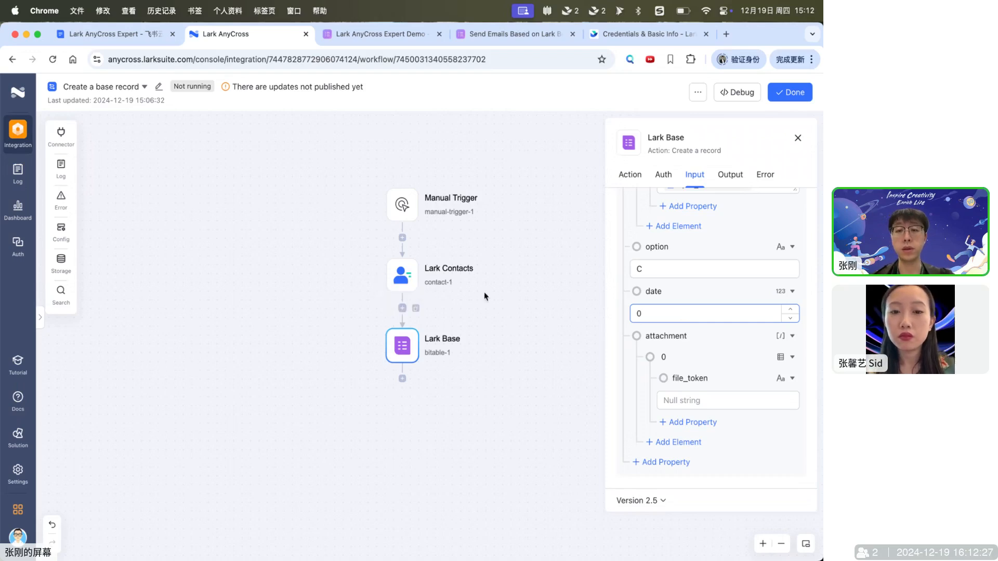
{"action": "left_click", "coordinate": [401, 307]}
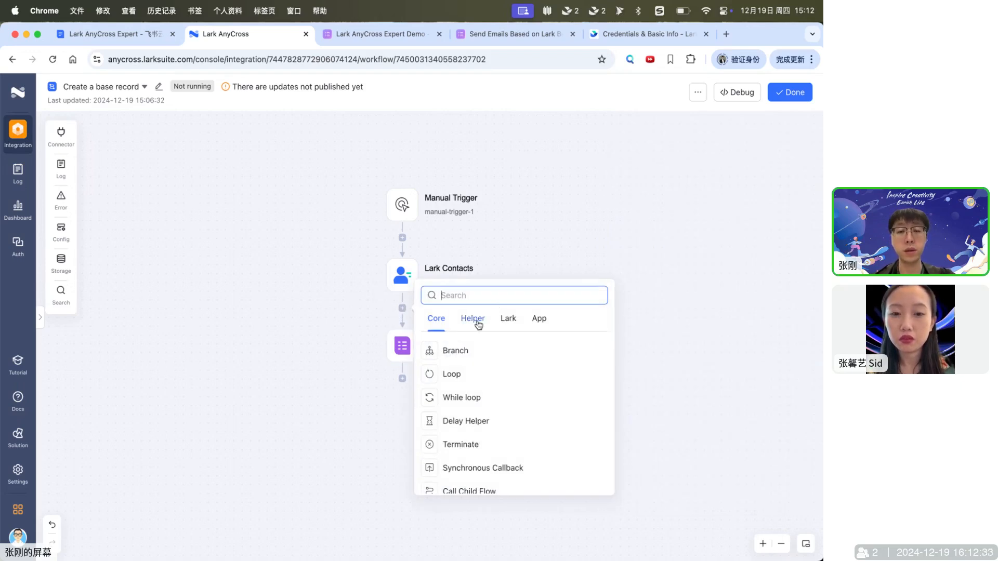
{"action": "type", "text": "datet"}
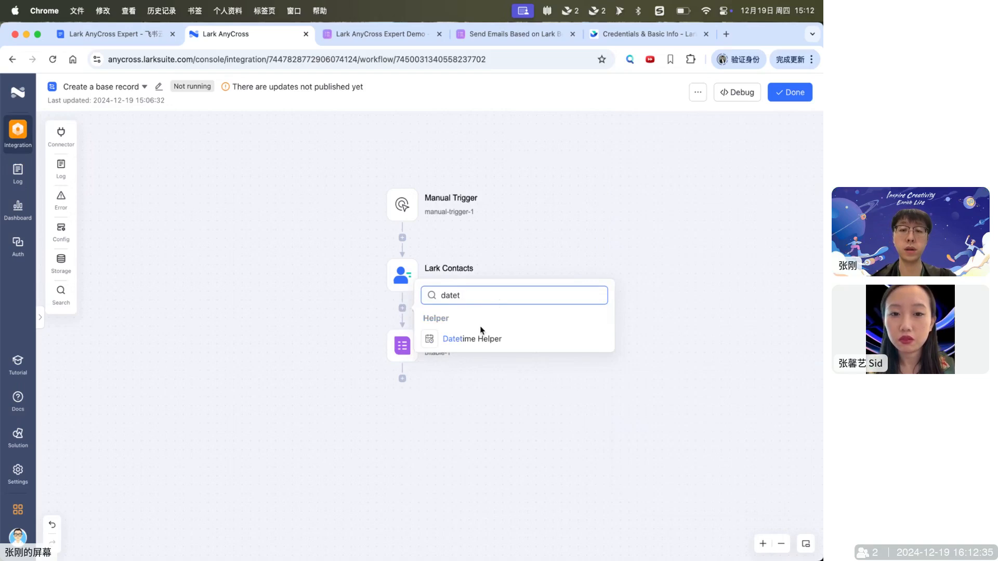
{"action": "left_click", "coordinate": [475, 338]}
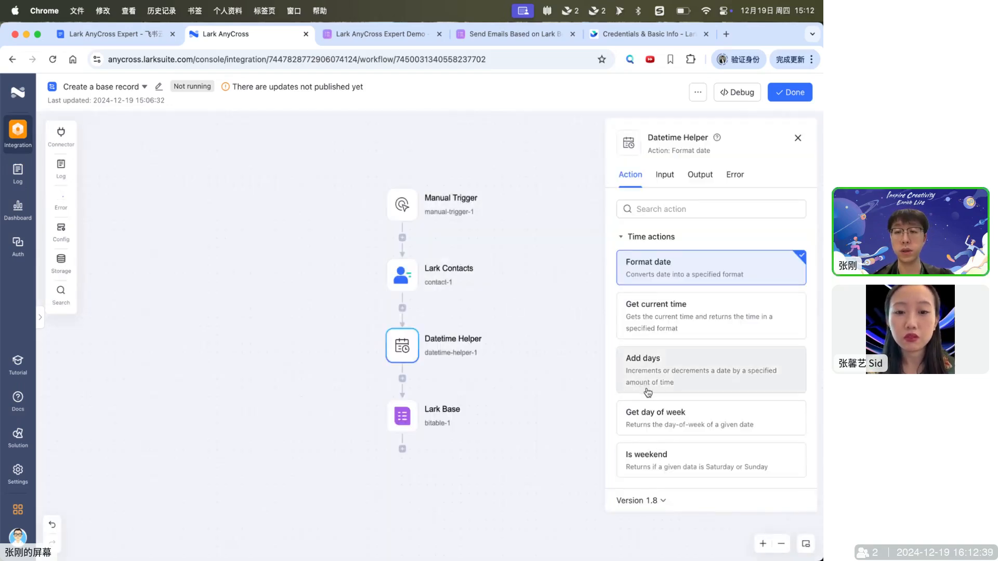
{"action": "left_click", "coordinate": [663, 323]}
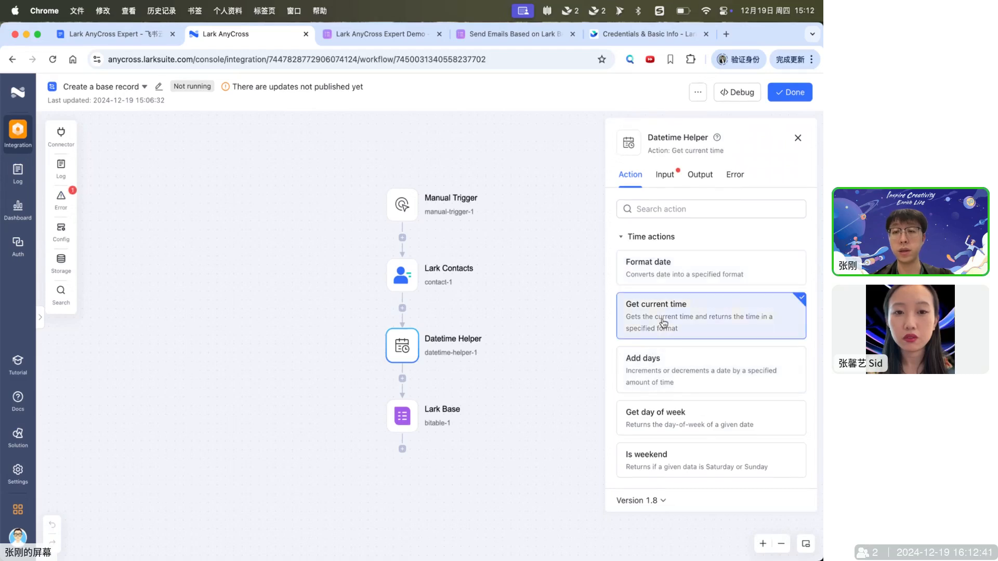
Step: Set the Datetime Helper's formatting selection to Built-in style, using Timestamp in milliseconds
{"action": "left_click", "coordinate": [665, 176]}
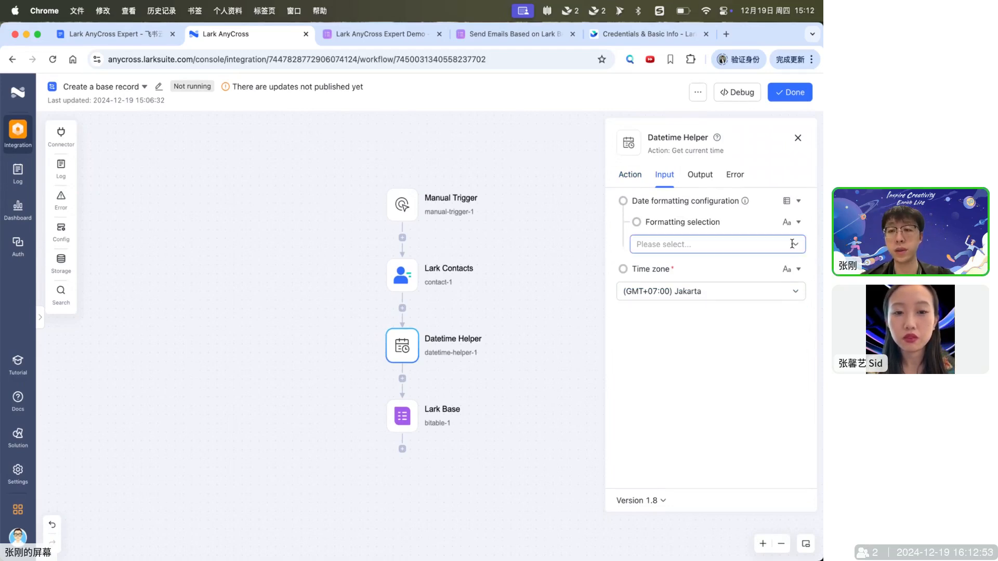
{"action": "left_click", "coordinate": [752, 245]}
{"action": "left_click", "coordinate": [658, 267]}
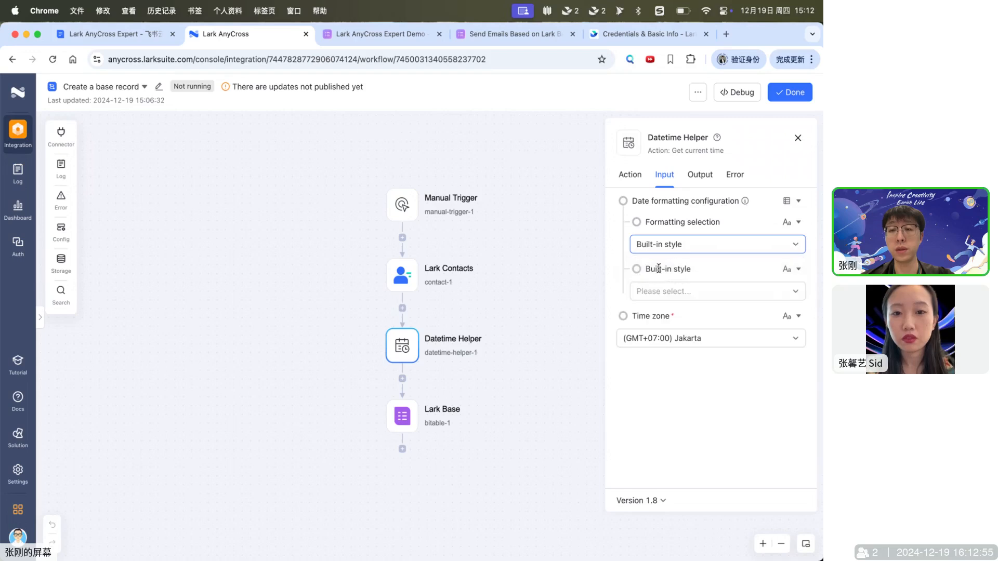
{"action": "left_click", "coordinate": [746, 291]}
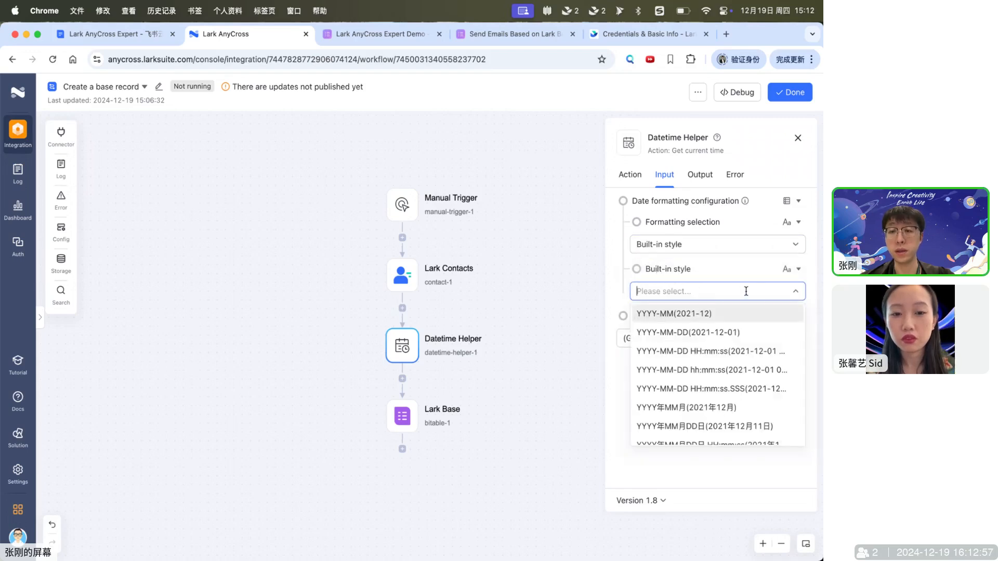
{"action": "scroll", "coordinate": [722, 363], "scroll_direction": "down", "scroll_amount": 1}
{"action": "scroll", "coordinate": [722, 363], "scroll_direction": "down", "scroll_amount": 5}
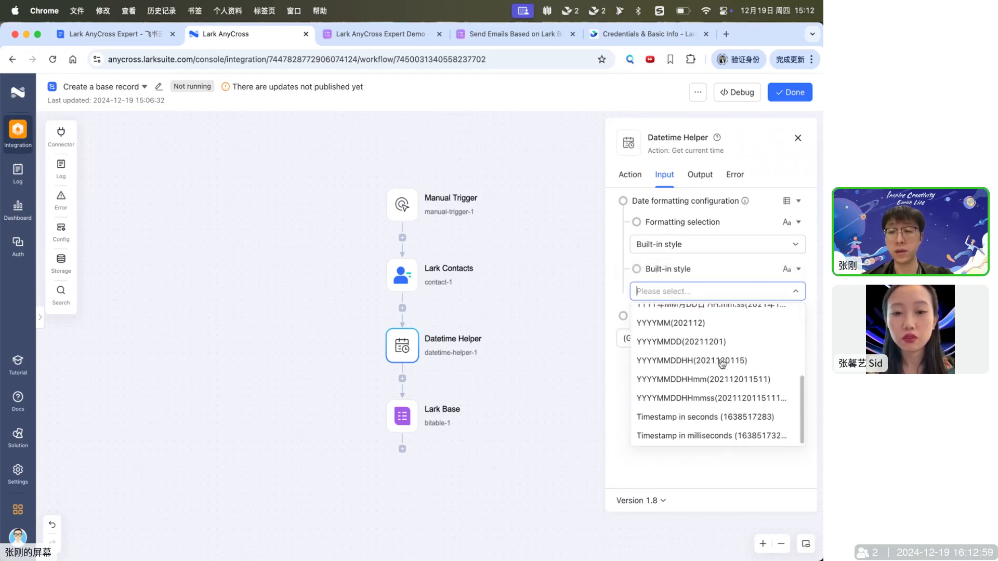
{"action": "left_click", "coordinate": [705, 439]}
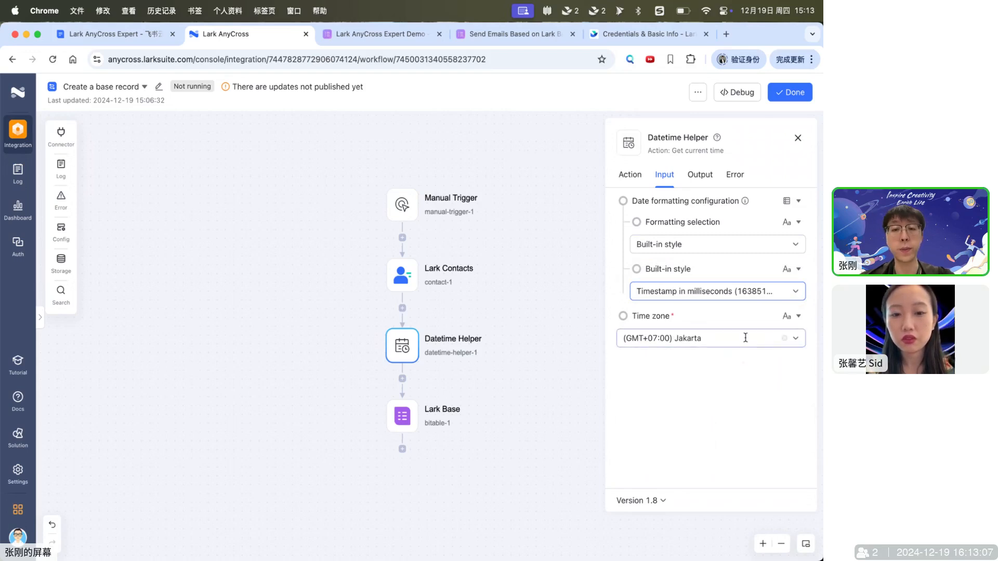
Step: Check the Datetime Helper's output and map its result to the date field in the Lark Base input
{"action": "left_click", "coordinate": [701, 175]}
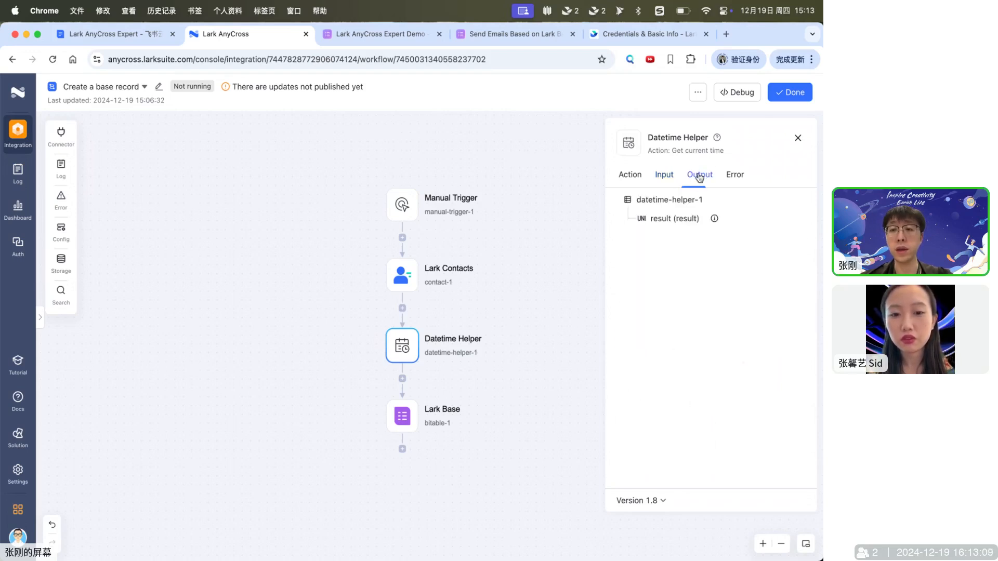
{"action": "left_click", "coordinate": [404, 419]}
{"action": "scroll", "coordinate": [678, 363], "scroll_direction": "down", "scroll_amount": 10}
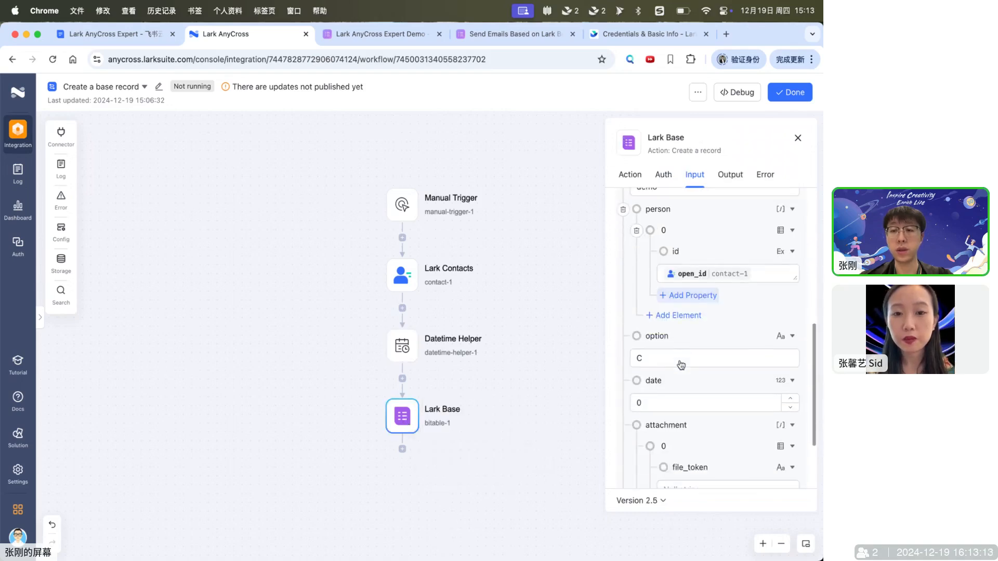
{"action": "scroll", "coordinate": [680, 364], "scroll_direction": "down", "scroll_amount": 2}
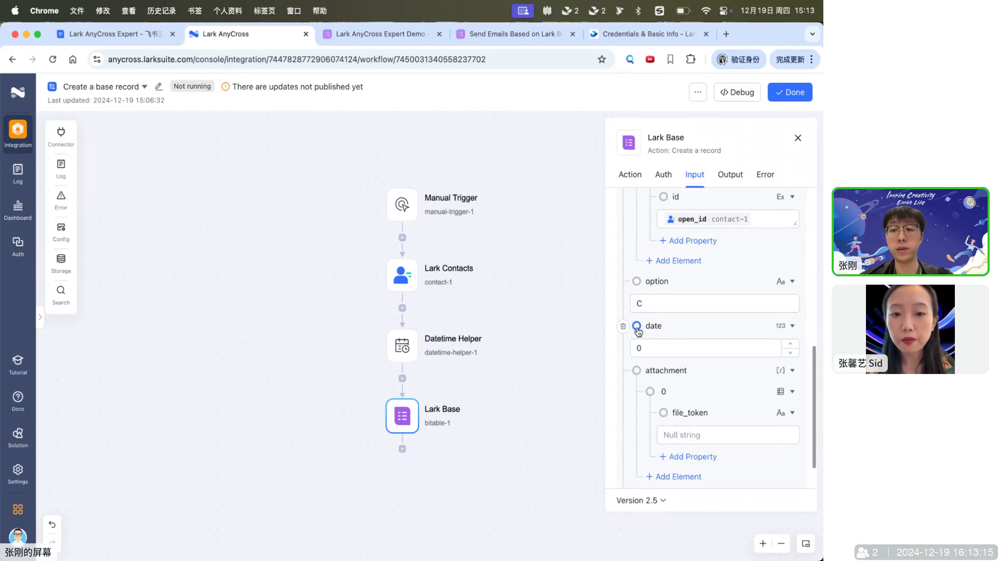
{"action": "left_click_drag", "start_coordinate": [637, 328], "coordinate": [413, 348]}
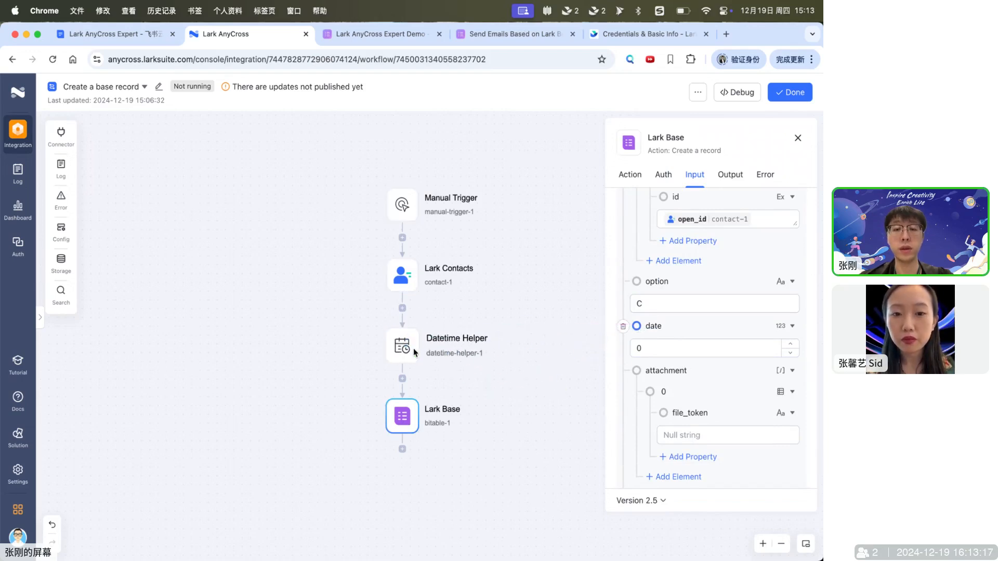
{"action": "left_click", "coordinate": [486, 354]}
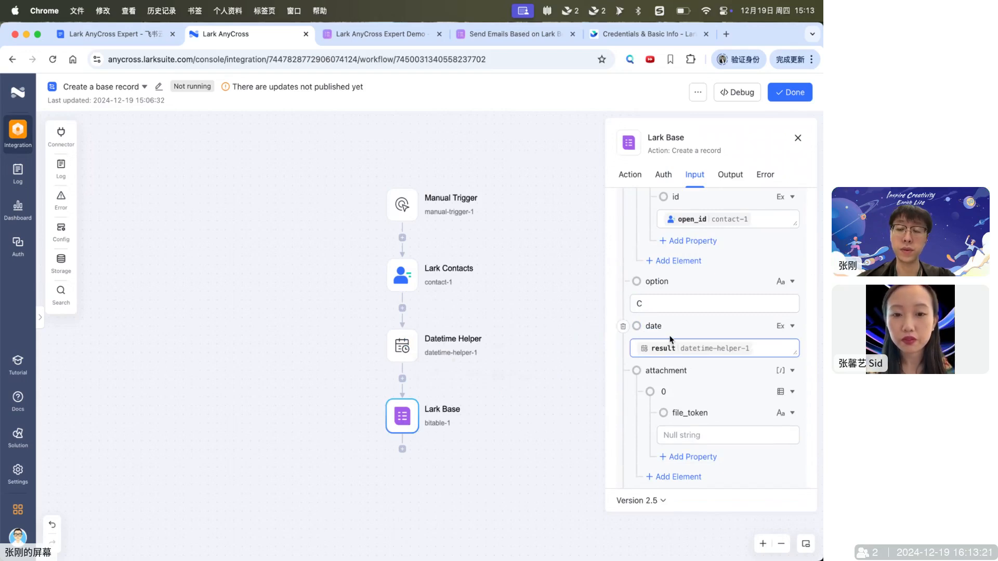
Step: Insert a Lark Docs File Management node between Datetime Helper and Lark Base
{"action": "scroll", "coordinate": [668, 344], "scroll_direction": "down", "scroll_amount": 1}
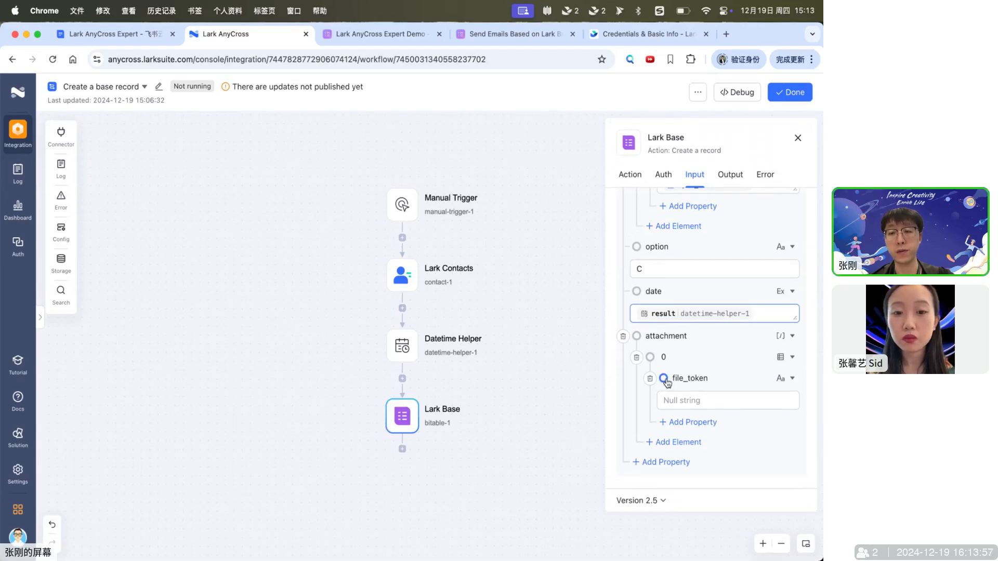
{"action": "left_click", "coordinate": [401, 379]}
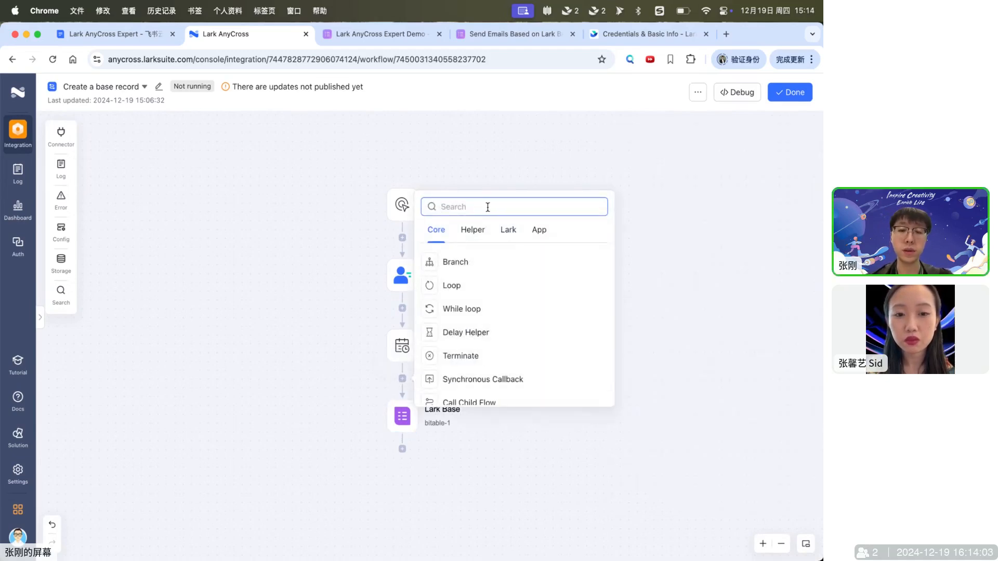
{"action": "type", "text": "file"}
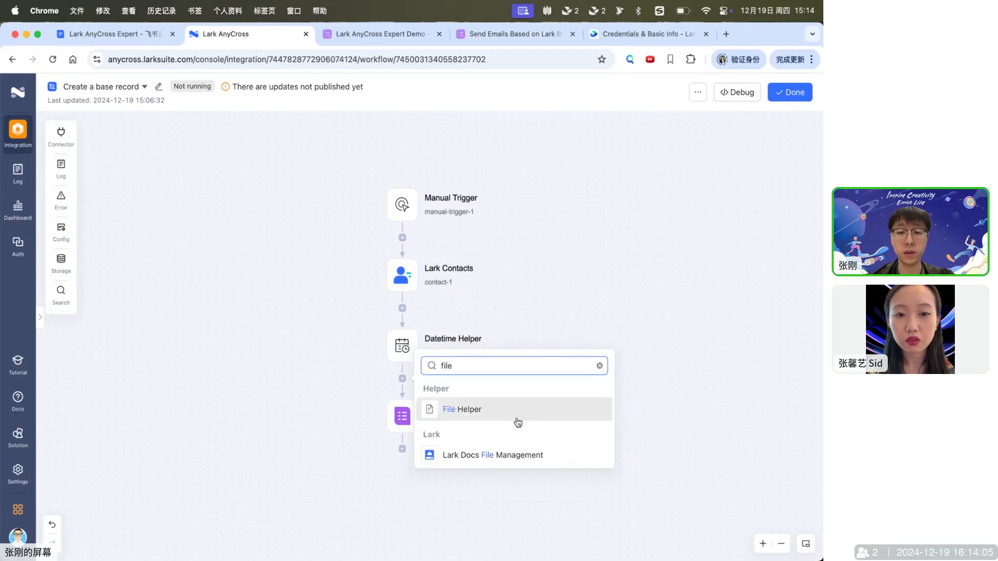
{"action": "left_click", "coordinate": [510, 460]}
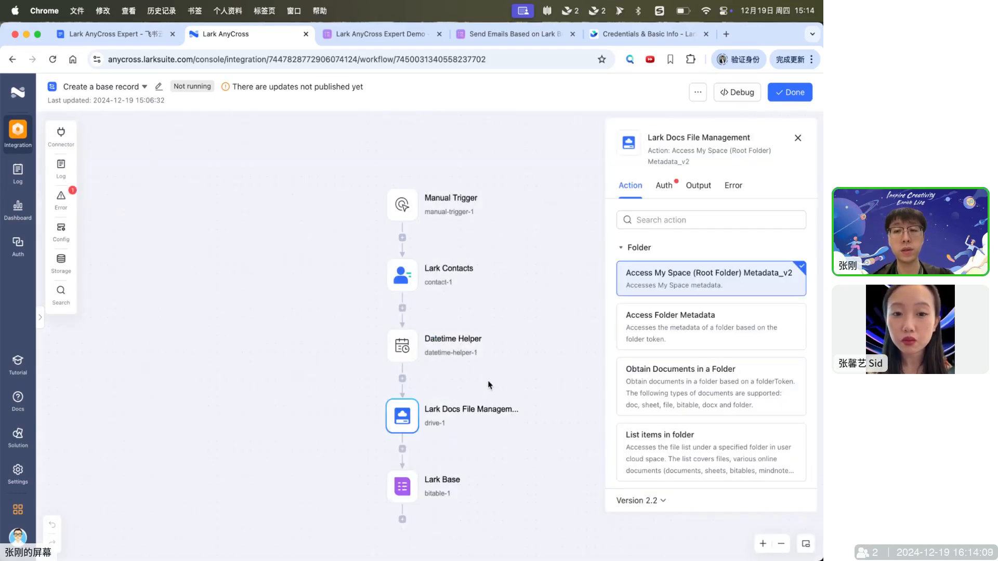
Step: Set the Lark Docs File Management node's action to Download File and its authentication to Lark AnyCross Expert
{"action": "scroll", "coordinate": [489, 384], "scroll_direction": "down", "scroll_amount": 3}
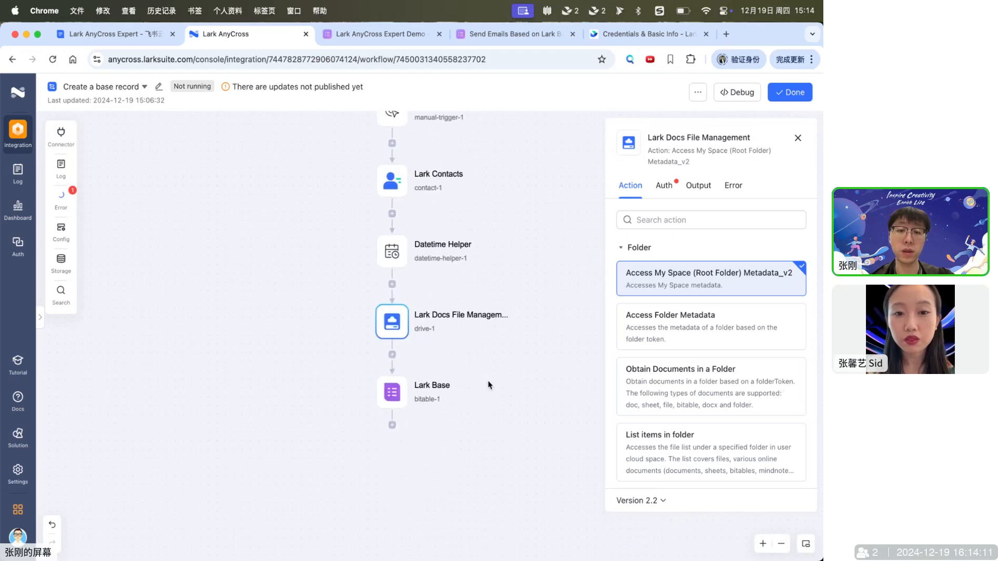
{"action": "left_click", "coordinate": [684, 221]}
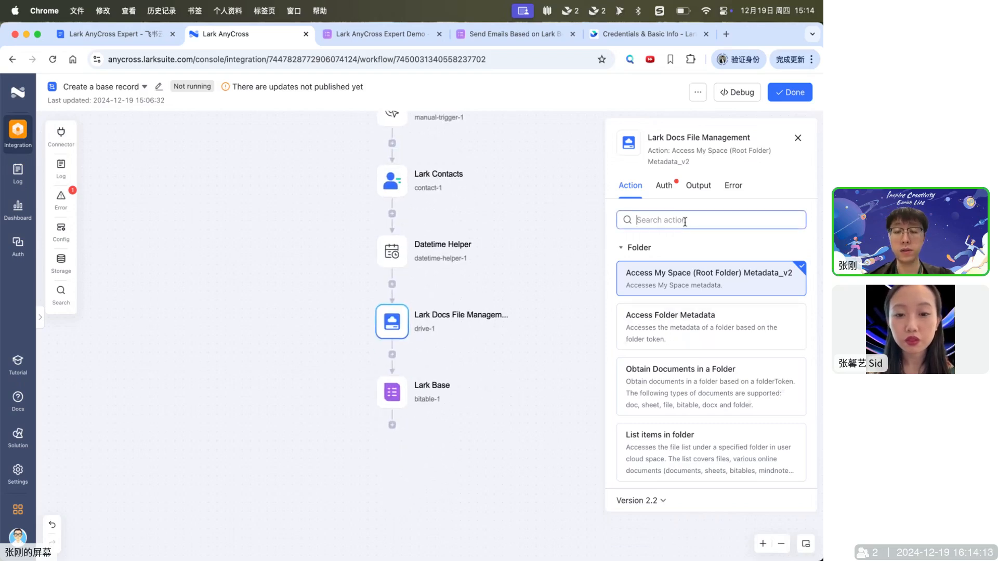
{"action": "type", "text": "download"}
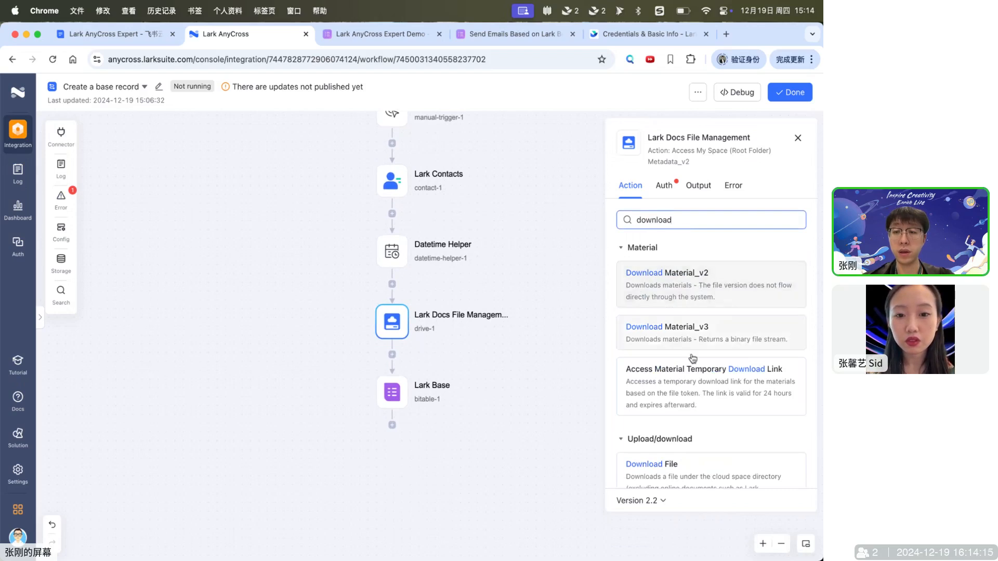
{"action": "scroll", "coordinate": [692, 358], "scroll_direction": "down", "scroll_amount": 3}
{"action": "left_click", "coordinate": [679, 365]}
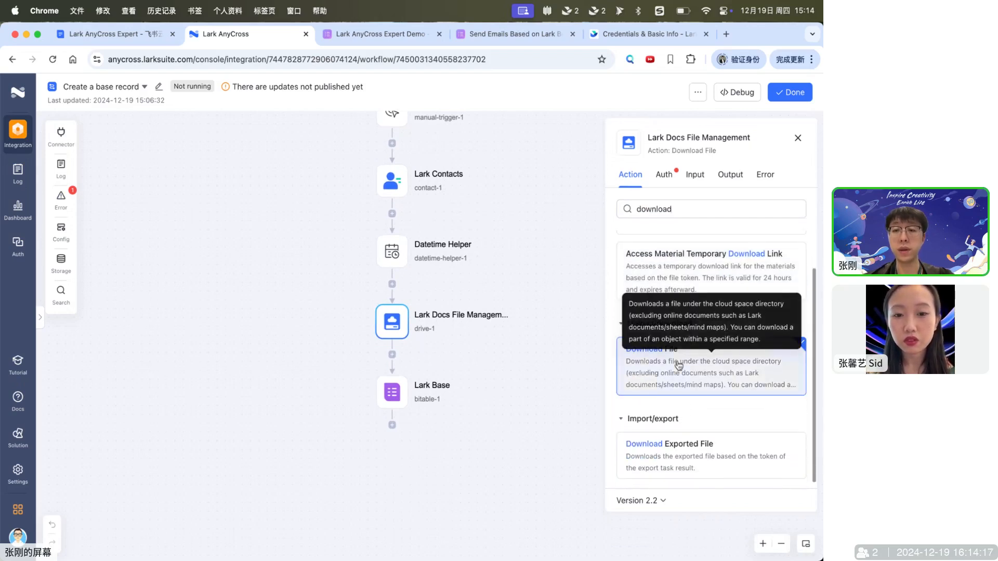
{"action": "left_click", "coordinate": [666, 175]}
{"action": "left_click", "coordinate": [704, 223]}
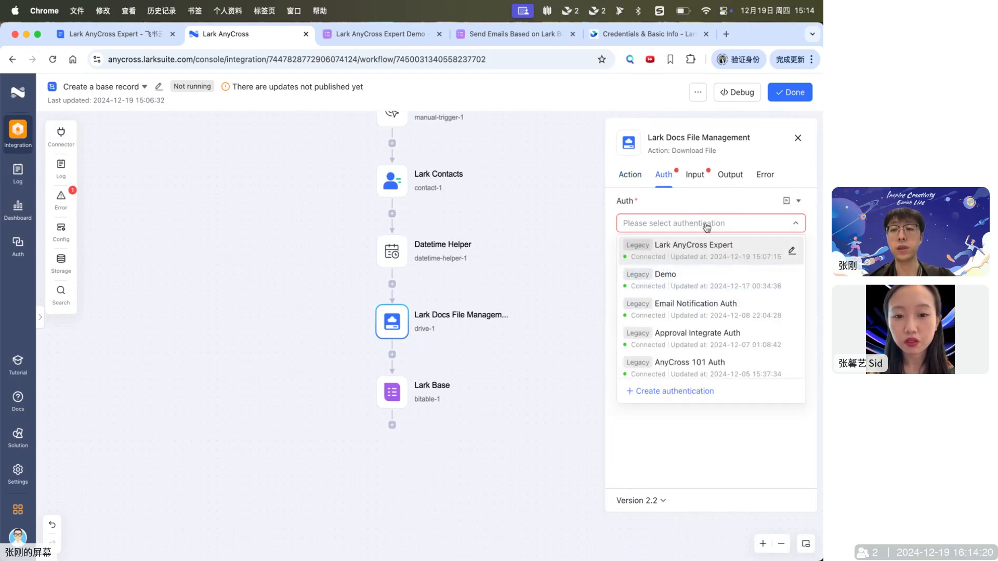
{"action": "left_click", "coordinate": [732, 252]}
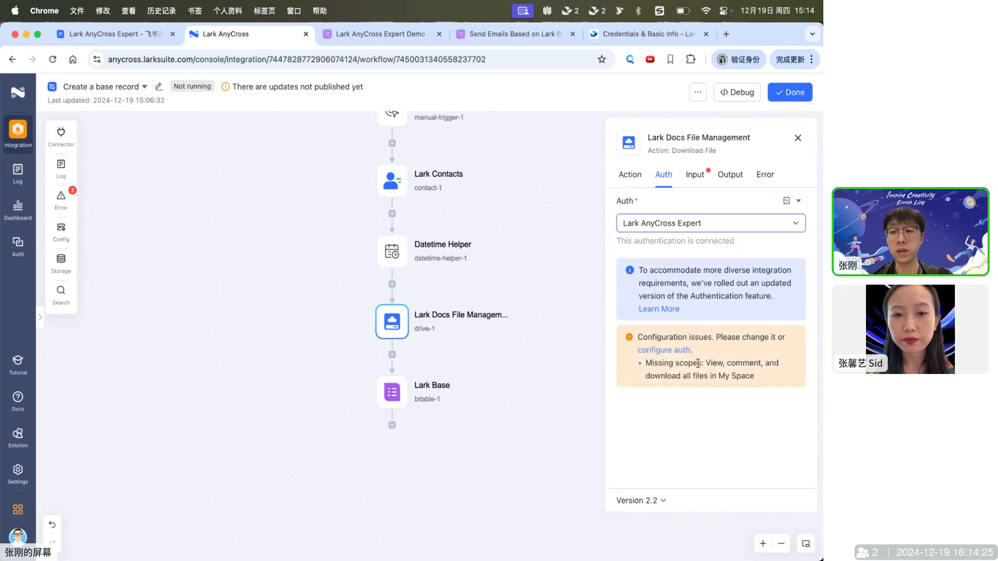
Step: Submit a request for the missing My Space file scope, with "Lark docs" as both the update description and the reason
{"action": "left_click_drag", "start_coordinate": [706, 364], "coordinate": [758, 375]}
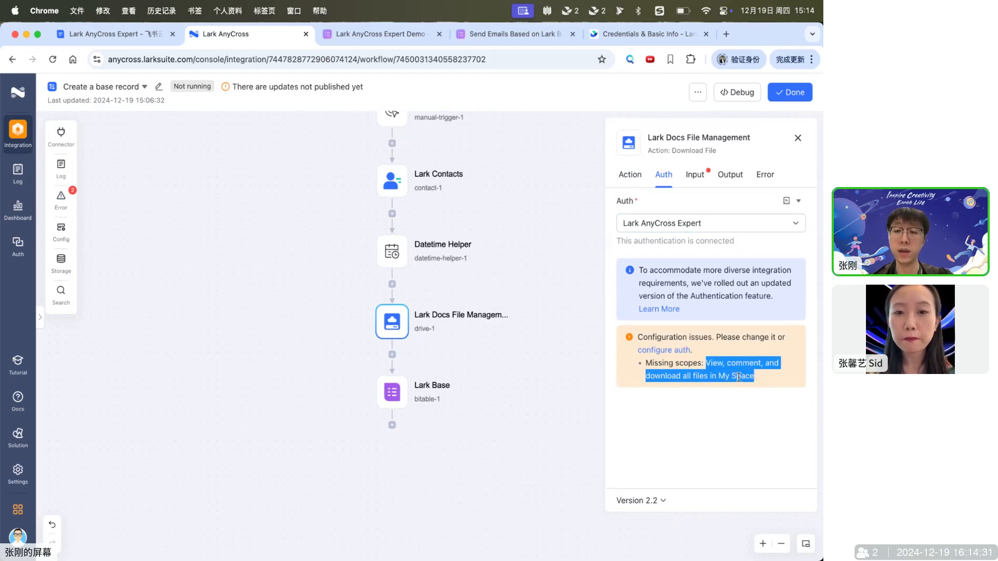
{"action": "left_click", "coordinate": [657, 350]}
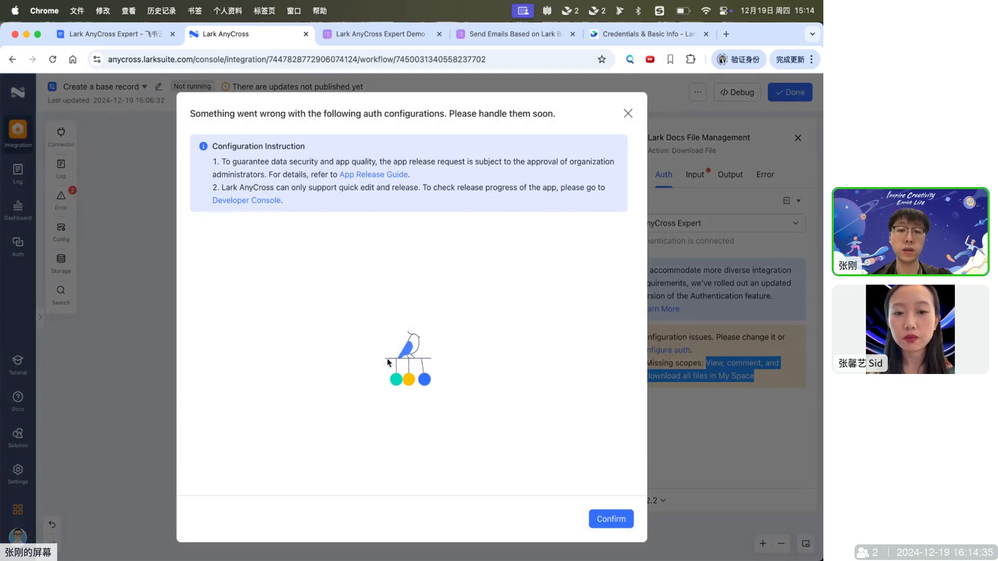
{"action": "scroll", "coordinate": [388, 359], "scroll_direction": "down", "scroll_amount": 10}
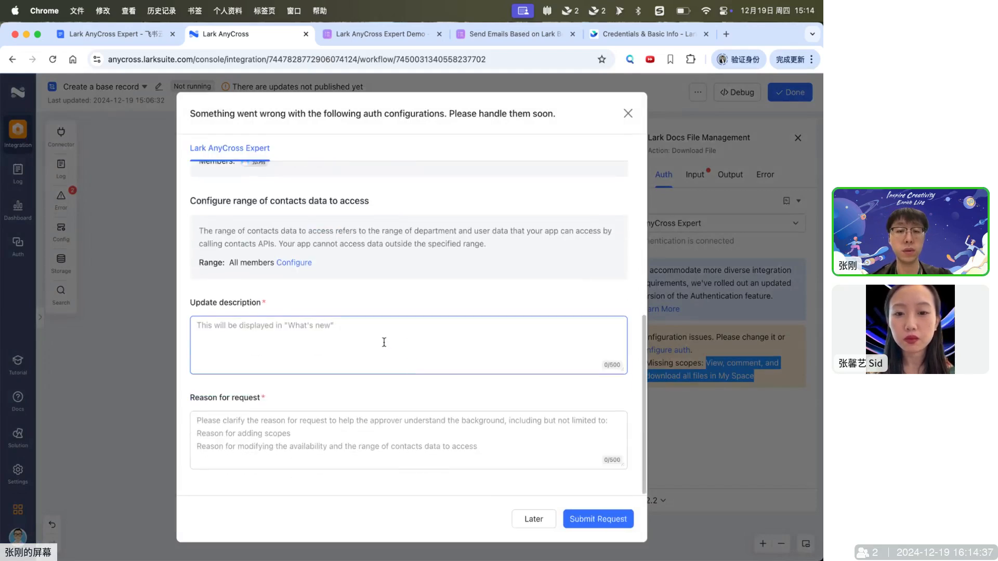
{"action": "left_click", "coordinate": [384, 342]}
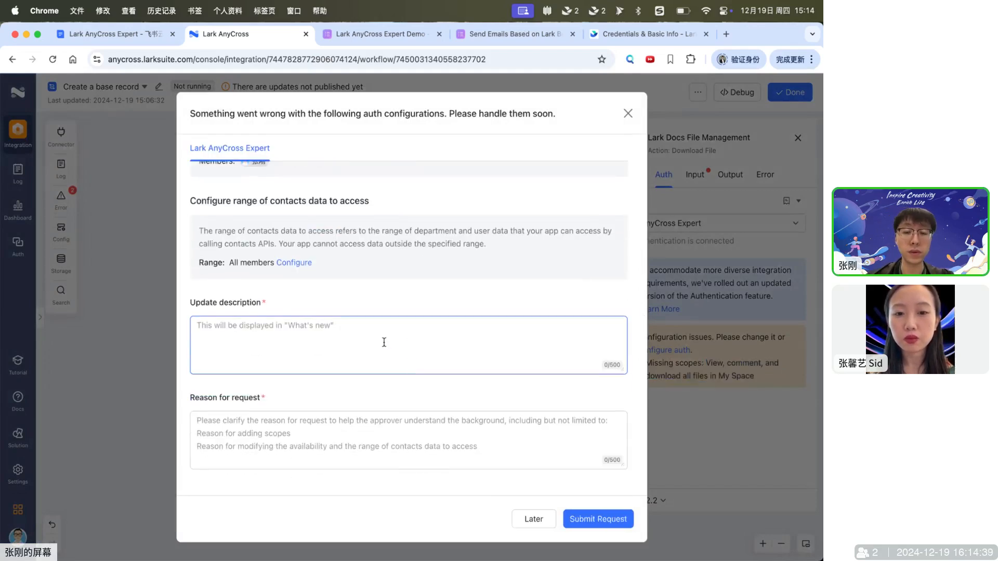
{"action": "type", "text": "Lark doc"}
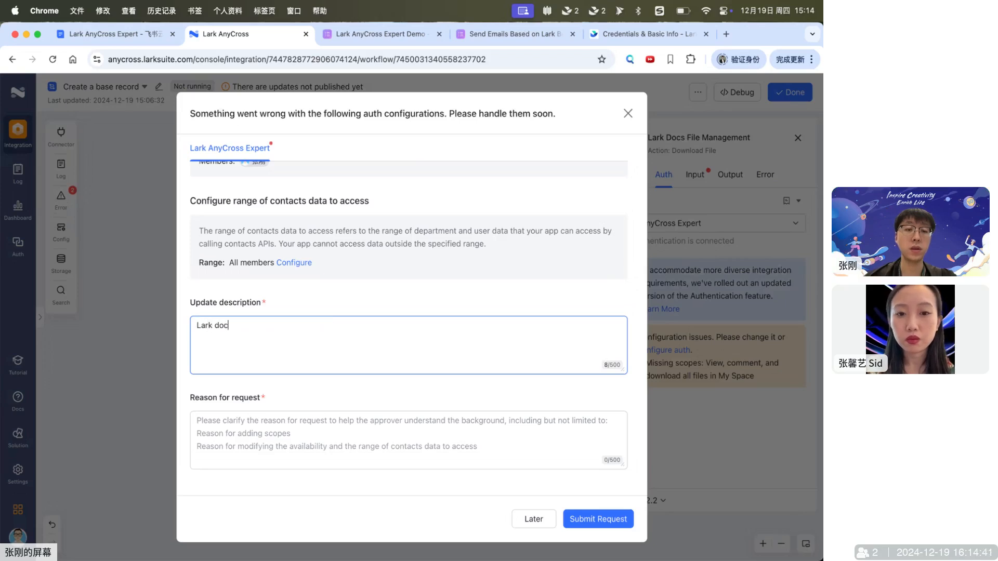
{"action": "type", "text": "s"}
{"action": "key", "text": "cmd+a"}
{"action": "key", "text": "cmd+c"}
{"action": "left_click", "coordinate": [397, 424]}
{"action": "key", "text": "cmd+v"}
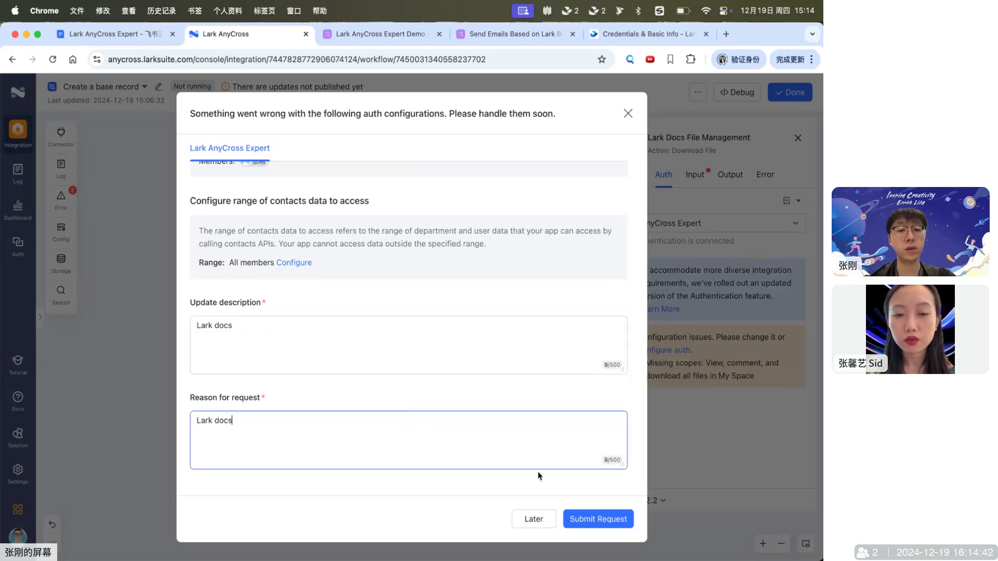
{"action": "left_click", "coordinate": [598, 519]}
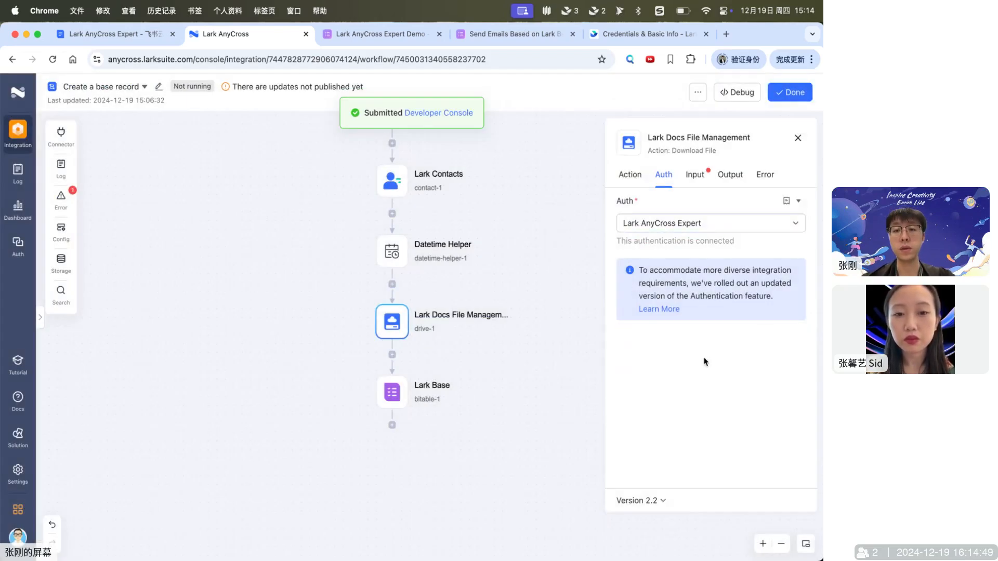
Step: Open the file token input of the Download File action for editing
{"action": "left_click", "coordinate": [694, 180]}
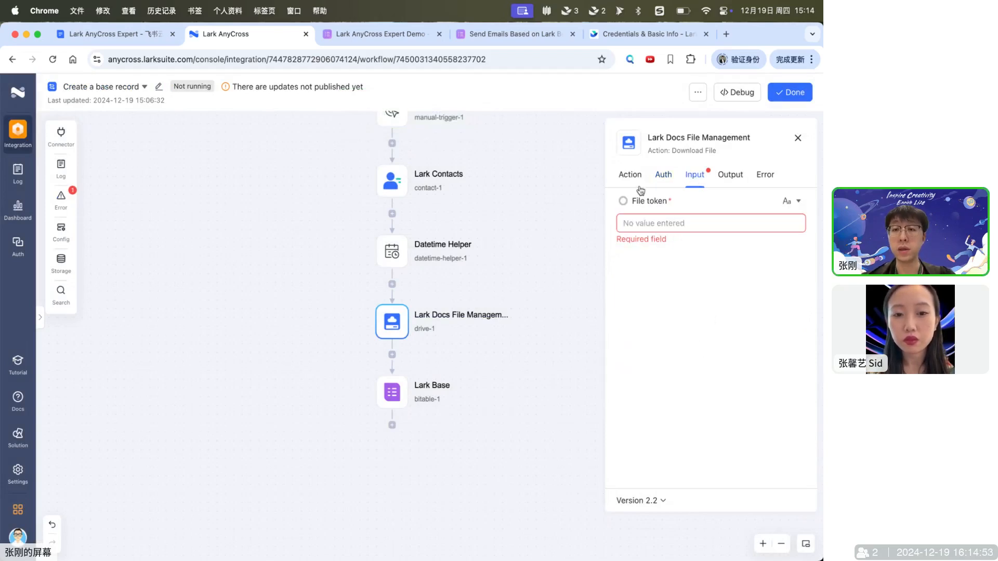
{"action": "left_click", "coordinate": [668, 224]}
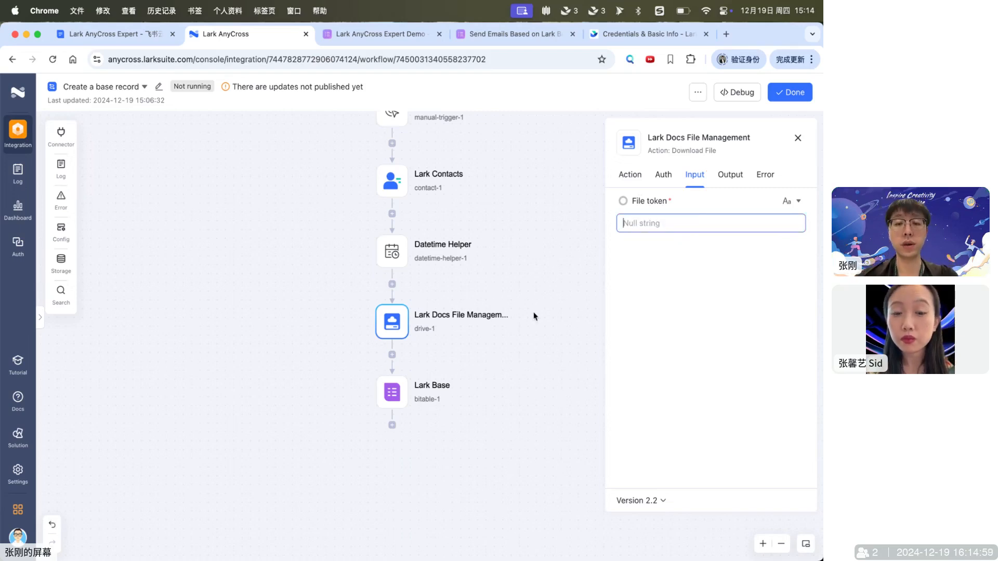
{"action": "left_click_drag", "start_coordinate": [501, 327], "coordinate": [485, 342]}
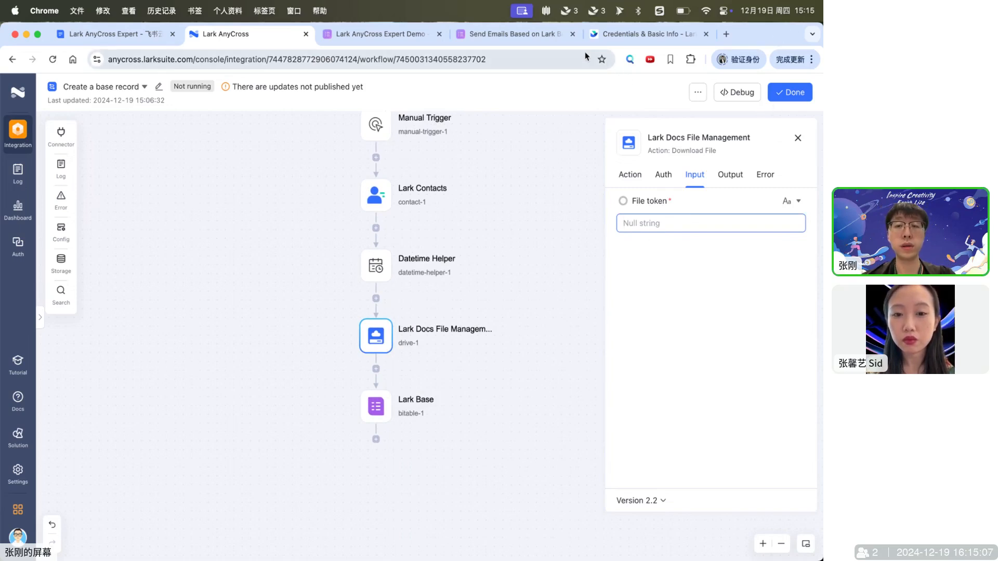
Step: Switch to Lark and copy the link of a.png from the demo folder in the Docs Drive
{"action": "left_click", "coordinate": [567, 10]}
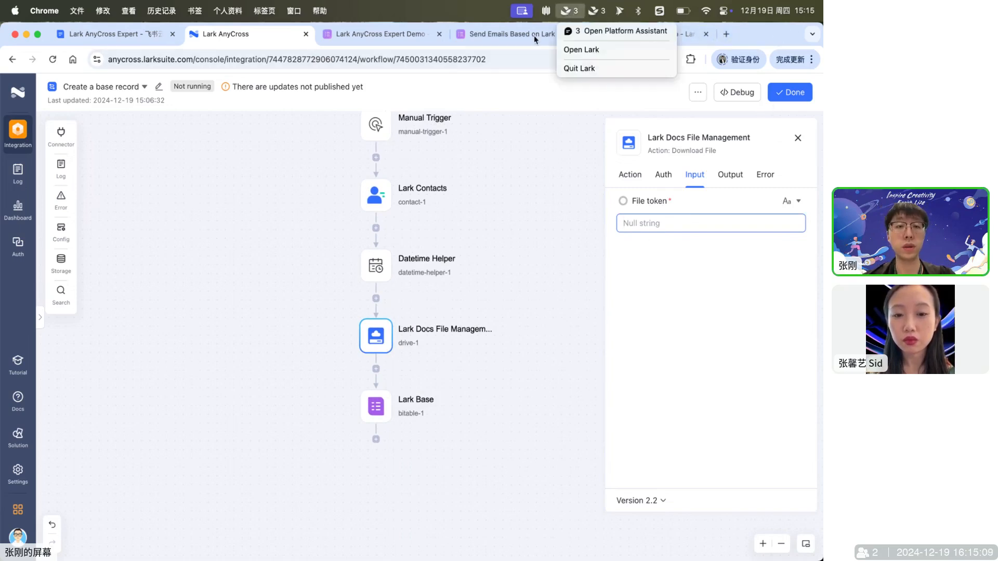
{"action": "left_click", "coordinate": [582, 49]}
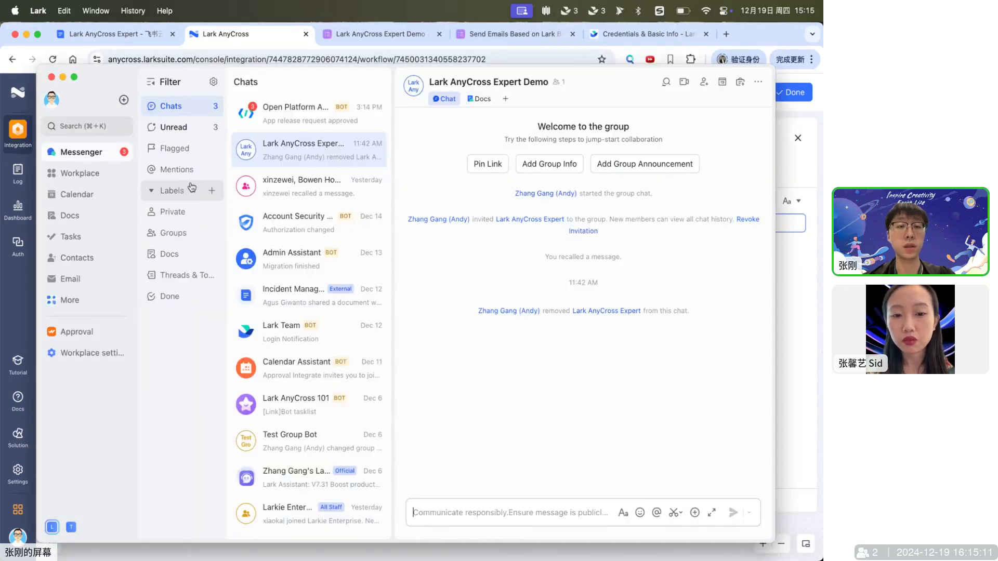
{"action": "left_click", "coordinate": [70, 215]}
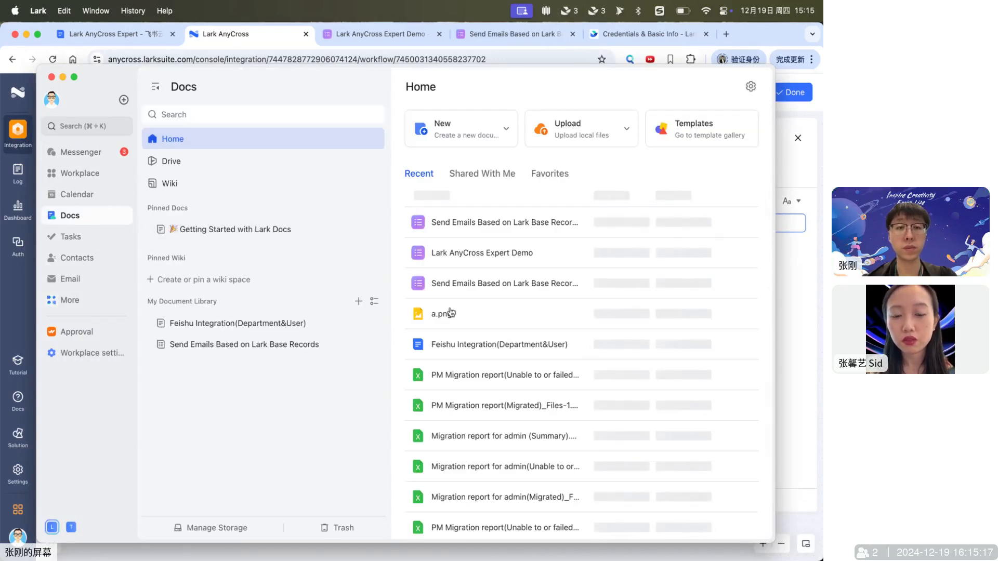
{"action": "left_click", "coordinate": [277, 167]}
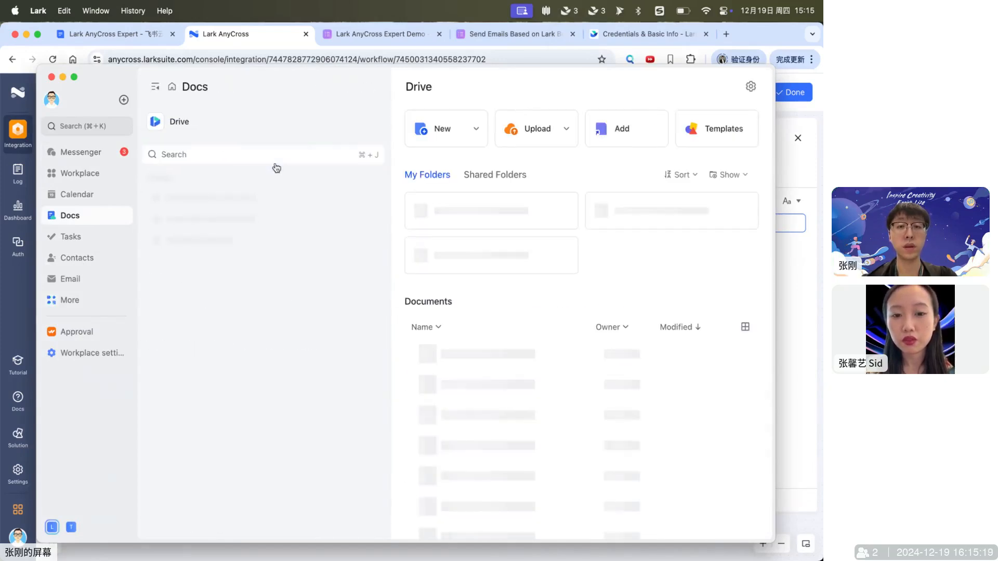
{"action": "left_click", "coordinate": [497, 218]}
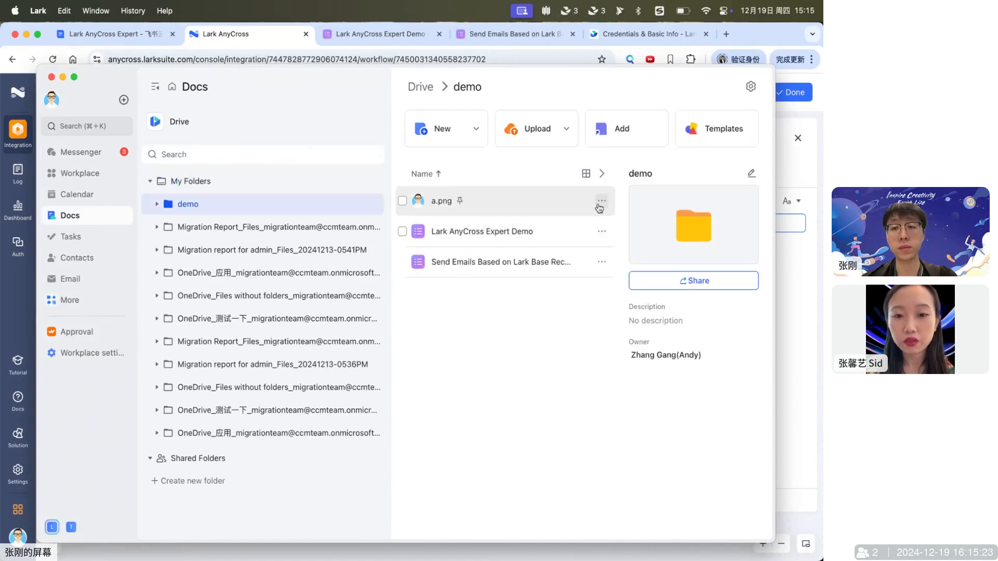
{"action": "left_click", "coordinate": [601, 201]}
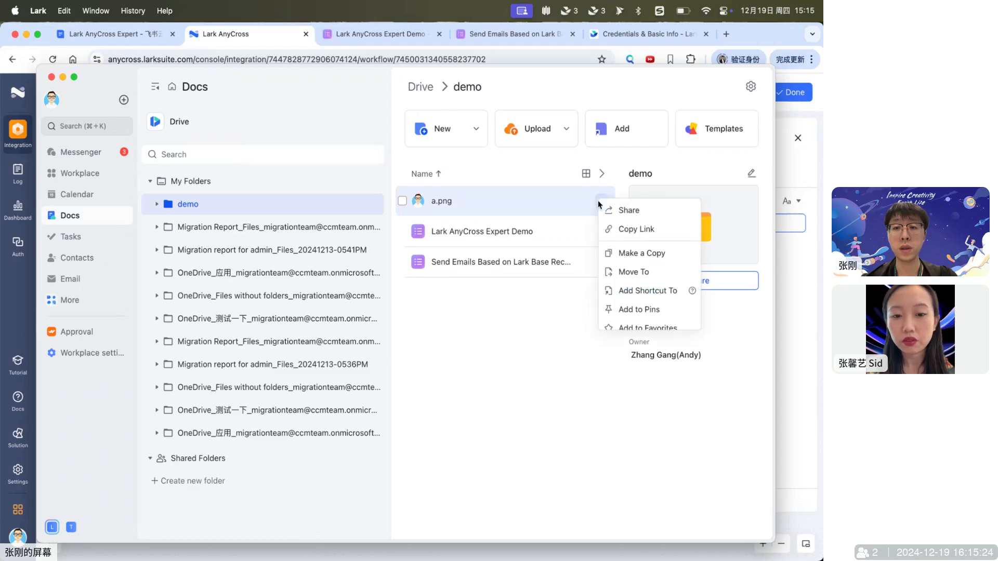
{"action": "left_click", "coordinate": [617, 226]}
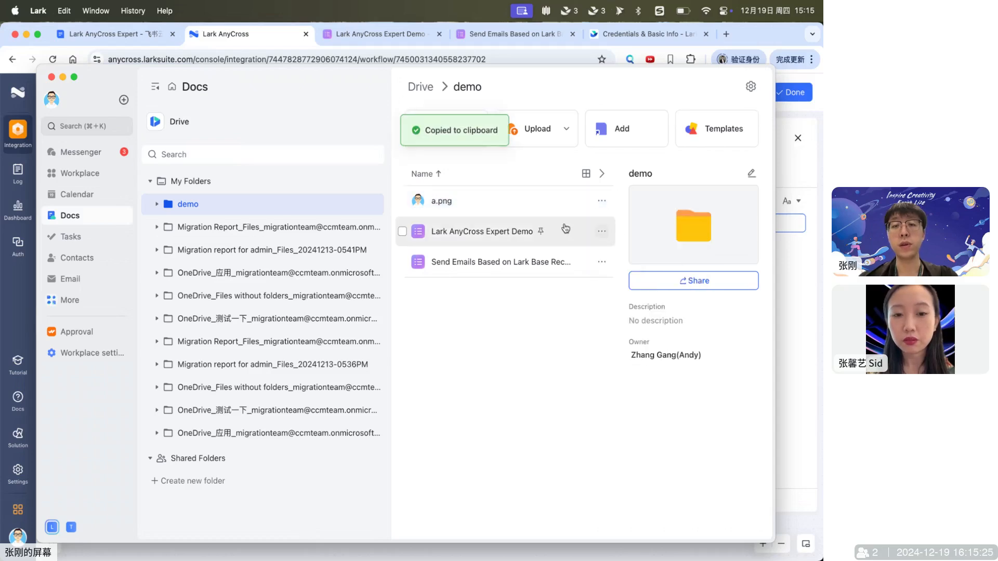
Step: Switch to Chrome and open the copied a.png link in a new browser tab
{"action": "left_click", "coordinate": [725, 35]}
{"action": "left_click", "coordinate": [724, 35]}
{"action": "key", "text": "super+v"}
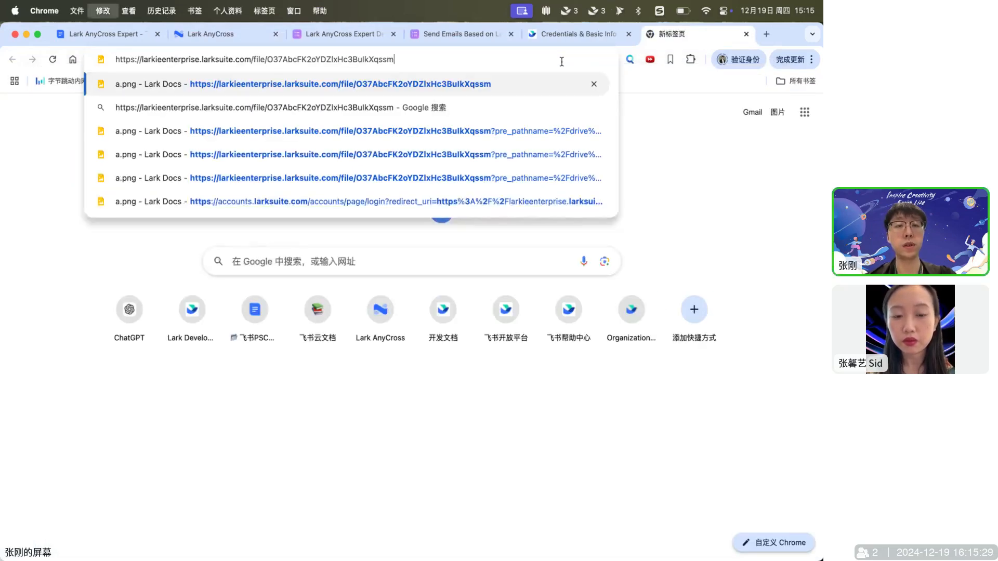
{"action": "key", "text": "Return"}
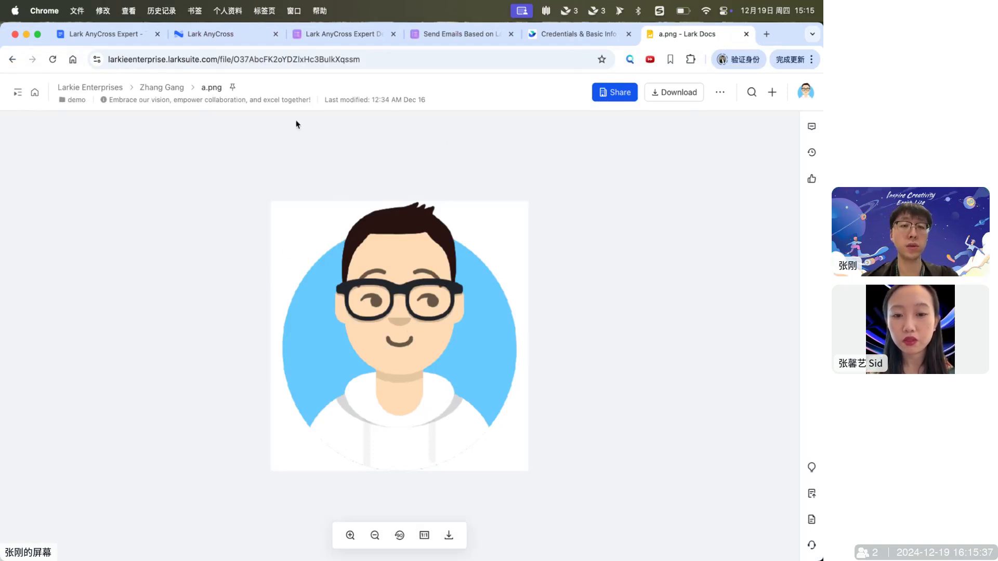
Step: Copy the file token from the a.png URL into the Download File action's file token input in the AnyCross workflow
{"action": "left_click", "coordinate": [260, 60]}
{"action": "double_click", "coordinate": [261, 60]}
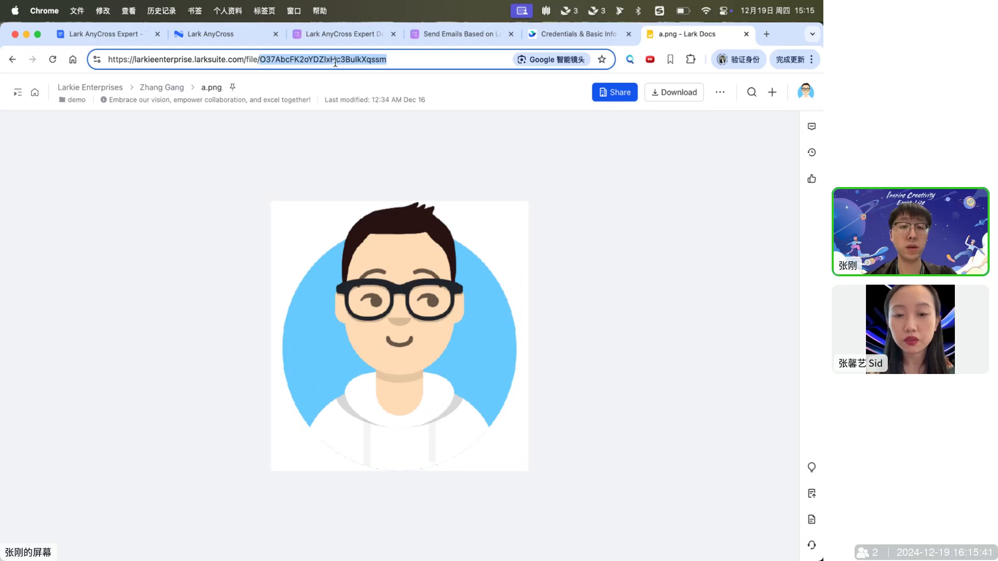
{"action": "left_click", "coordinate": [234, 40]}
{"action": "key", "text": "super+v"}
{"action": "left_click", "coordinate": [701, 287]}
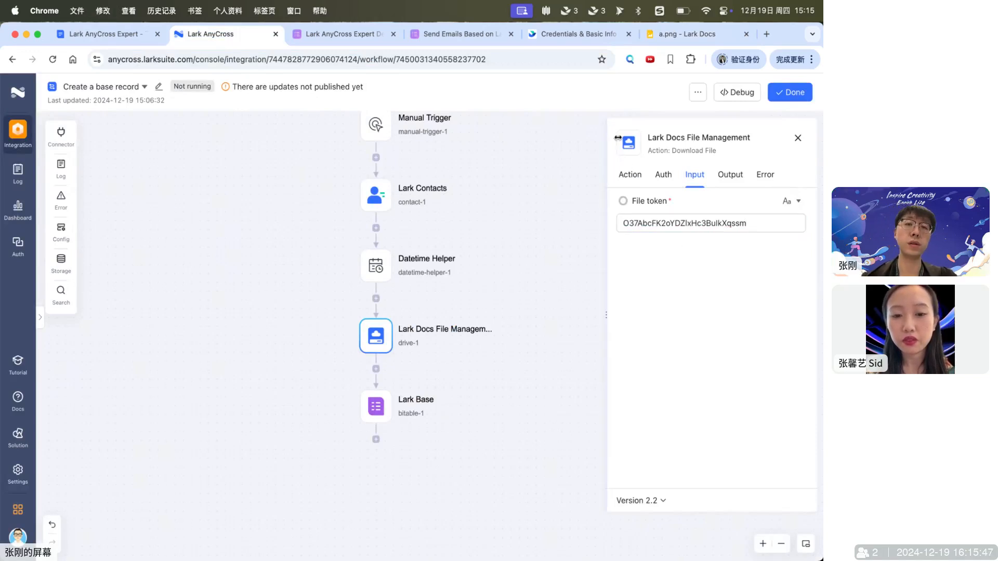
Step: Share a.png with the Lark AnyCross Expert Demo group as a collaborator with Can view permission and a notification
{"action": "left_click", "coordinate": [663, 177]}
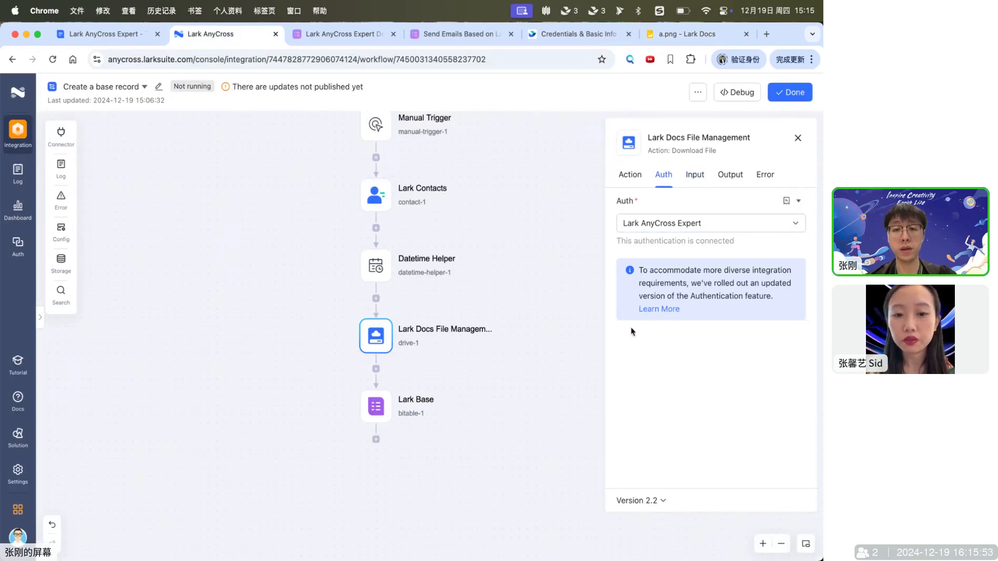
{"action": "left_click", "coordinate": [671, 39]}
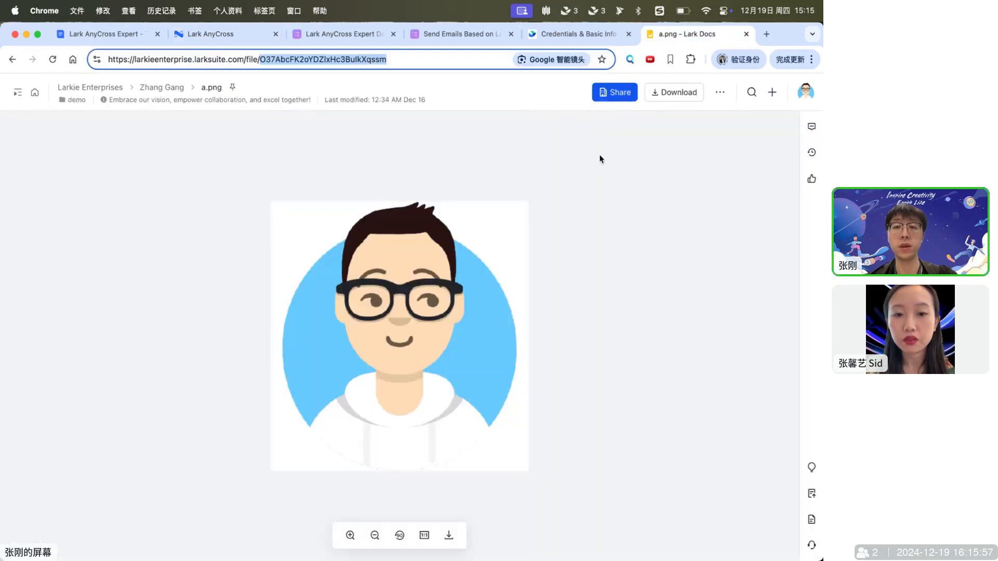
{"action": "left_click", "coordinate": [625, 92]}
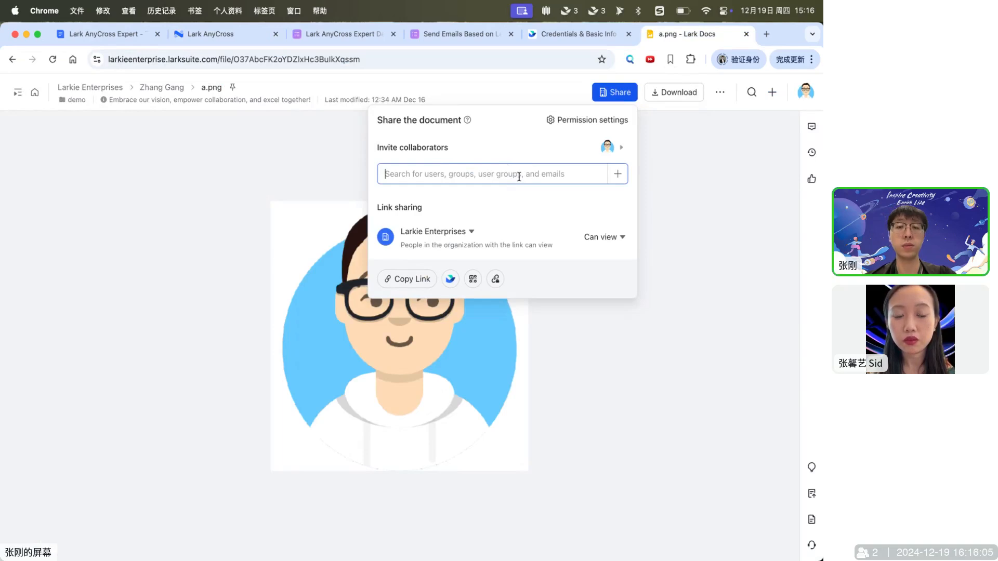
{"action": "left_click", "coordinate": [618, 176]}
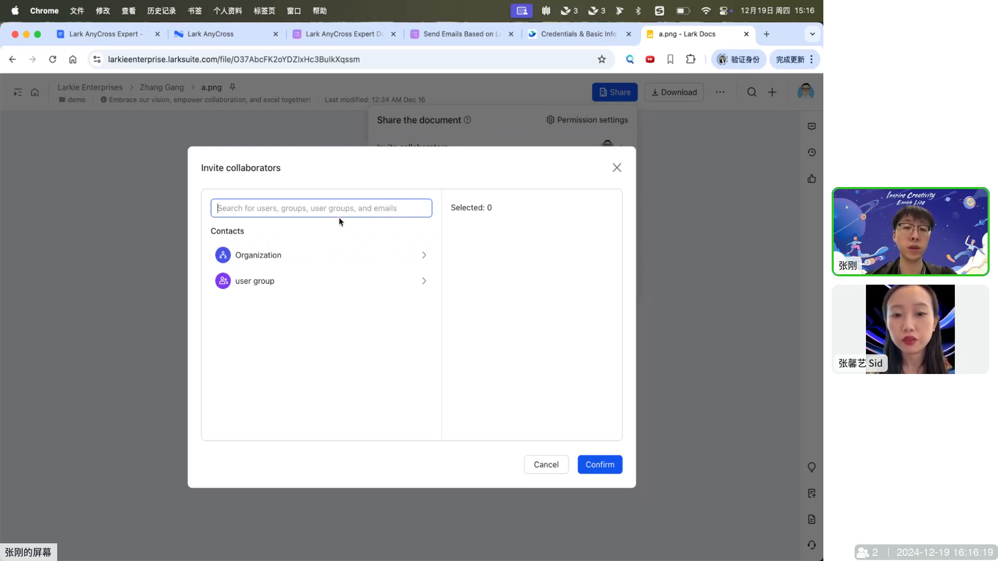
{"action": "type", "text": "Any"}
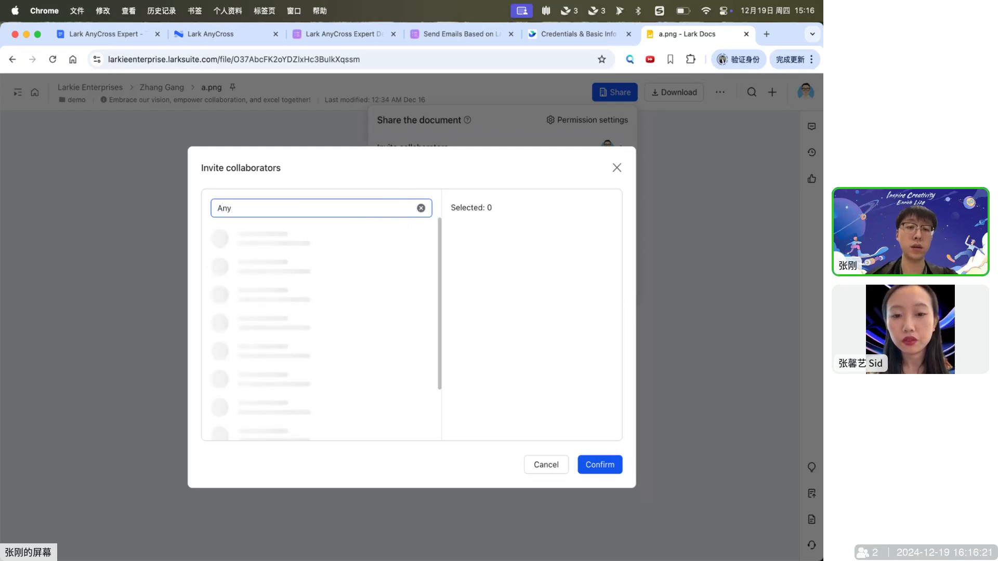
{"action": "type", "text": "Cross"}
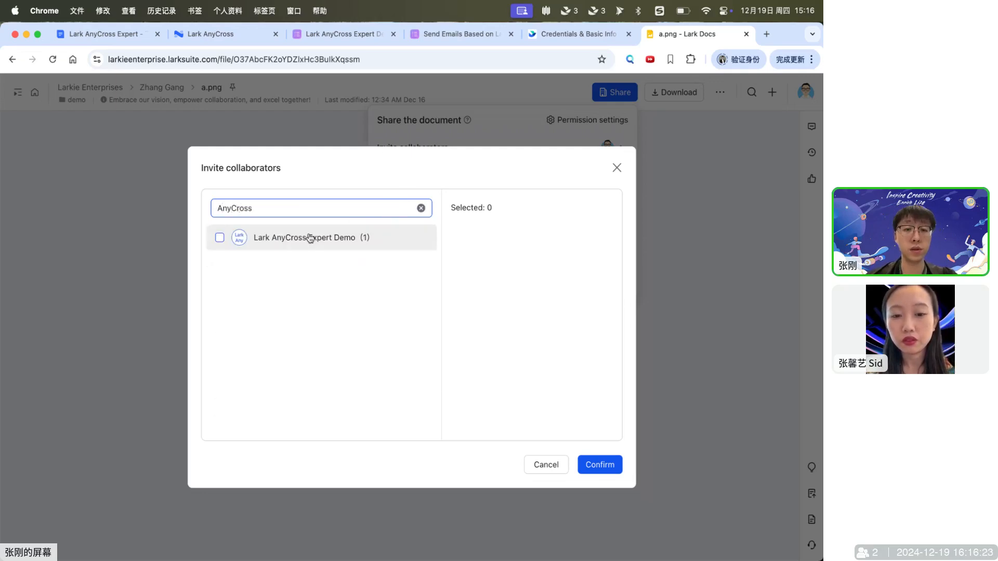
{"action": "left_click", "coordinate": [219, 237]}
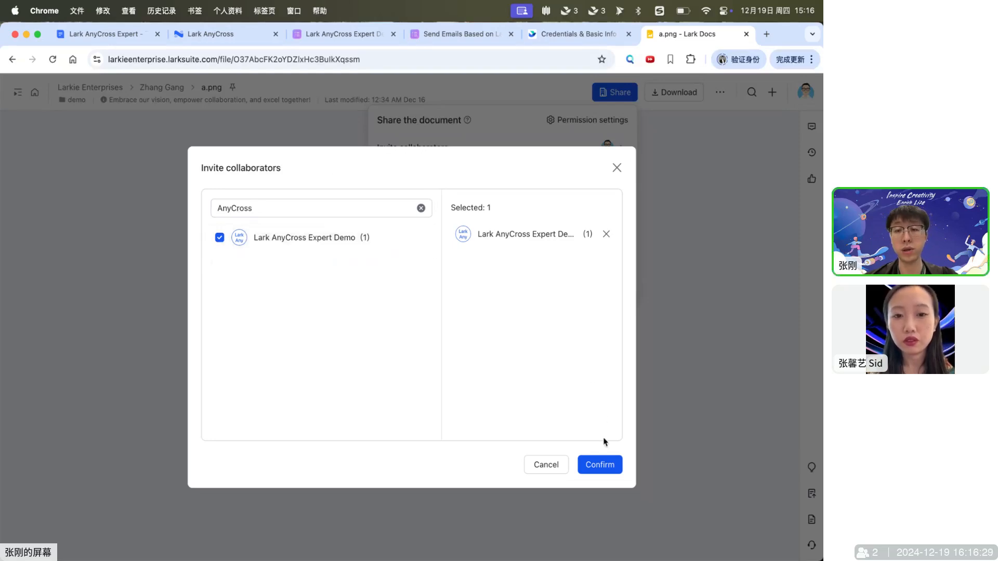
{"action": "left_click", "coordinate": [600, 465]}
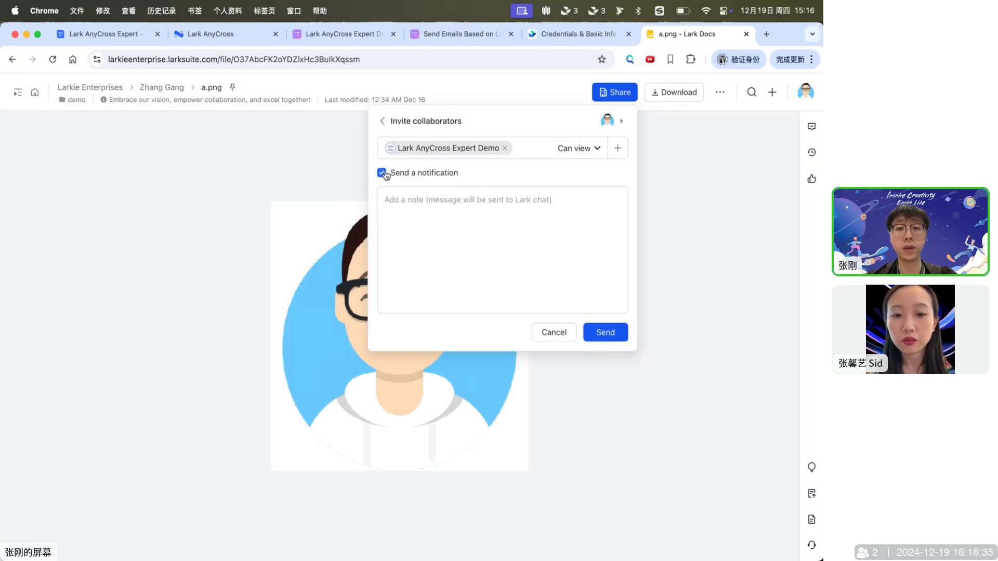
{"action": "left_click", "coordinate": [596, 333]}
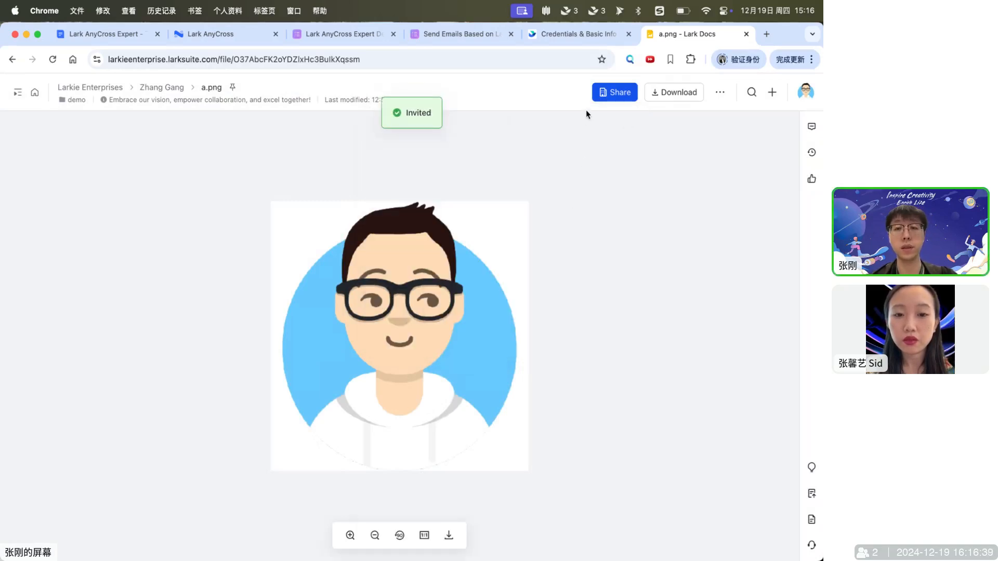
{"action": "left_click", "coordinate": [621, 92]}
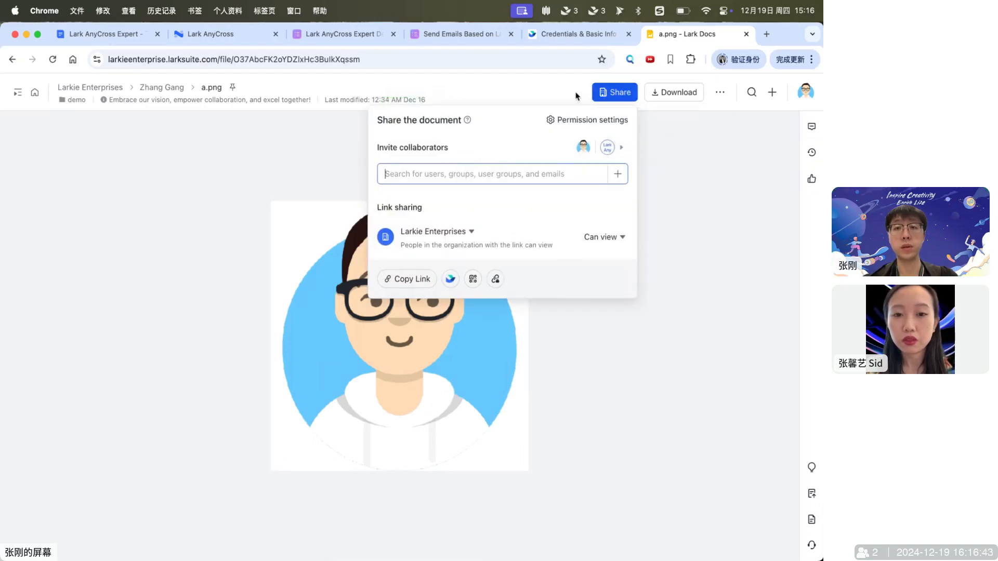
Step: Switch to Lark and add the Lark AnyCross Expert bot to the Lark AnyCross Expert Demo group chat
{"action": "left_click", "coordinate": [566, 12]}
{"action": "left_click", "coordinate": [577, 46]}
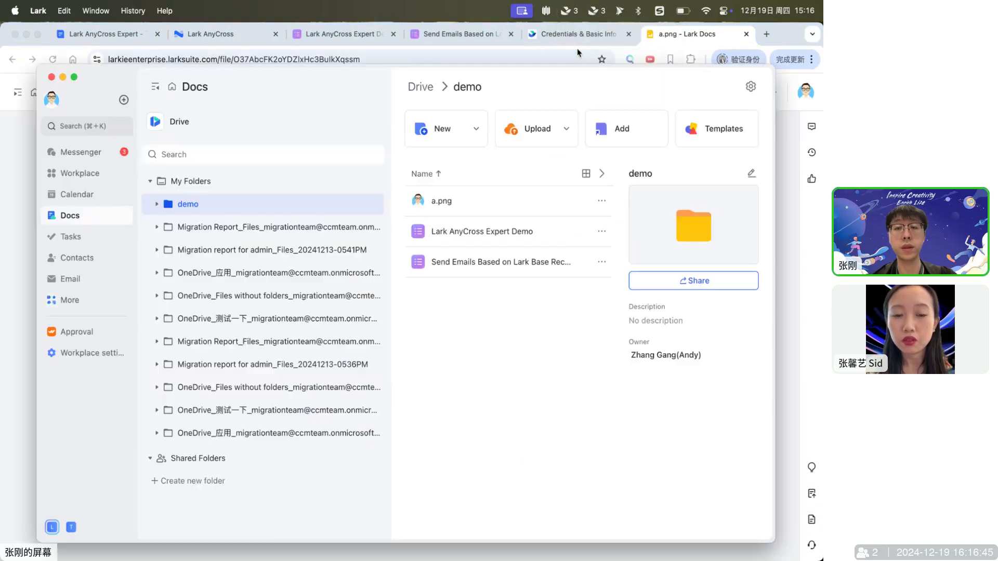
{"action": "left_click", "coordinate": [91, 158]}
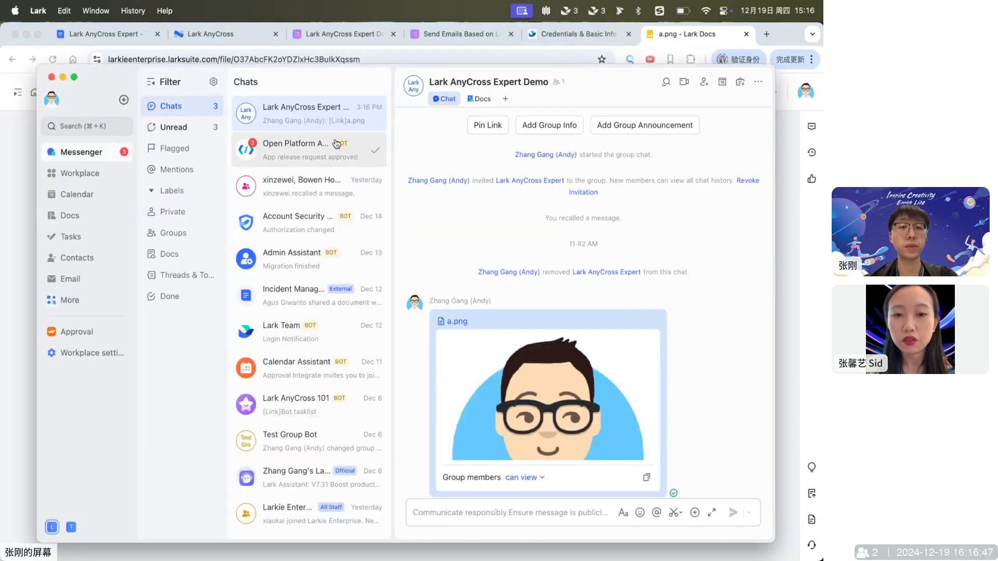
{"action": "left_click_drag", "start_coordinate": [605, 88], "coordinate": [562, 74]}
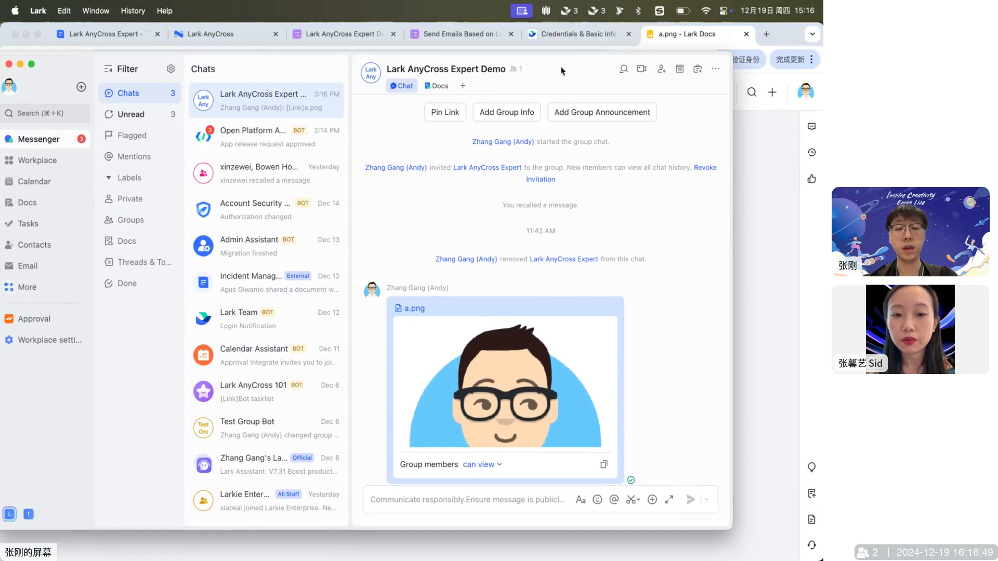
{"action": "left_click", "coordinate": [715, 69]}
{"action": "left_click", "coordinate": [685, 139]}
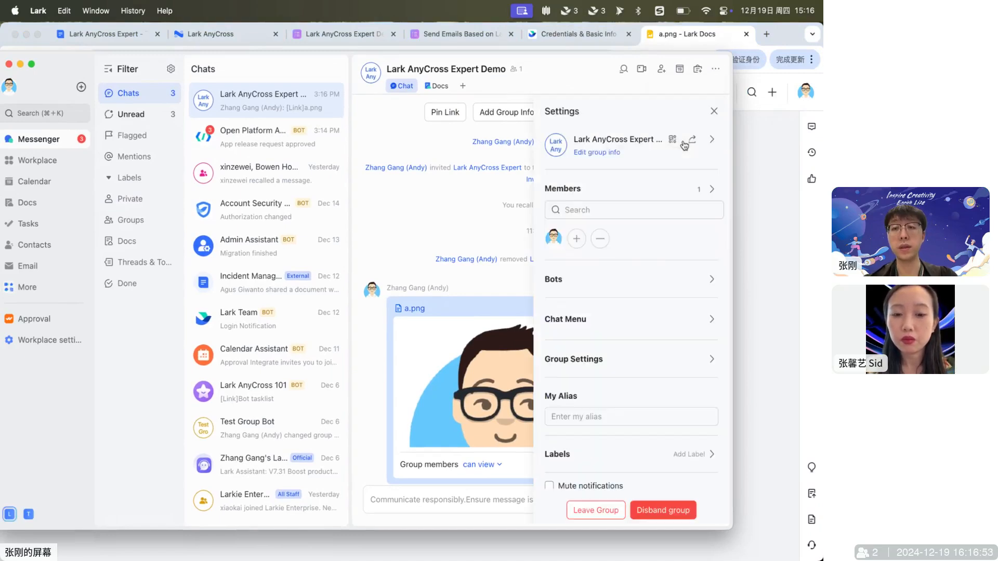
{"action": "left_click", "coordinate": [621, 283]}
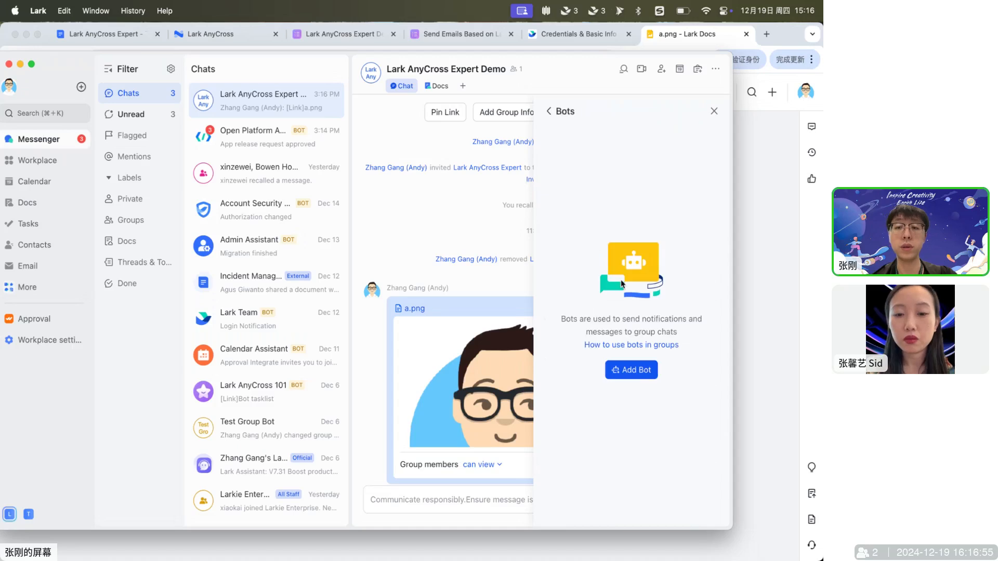
{"action": "left_click", "coordinate": [629, 370]}
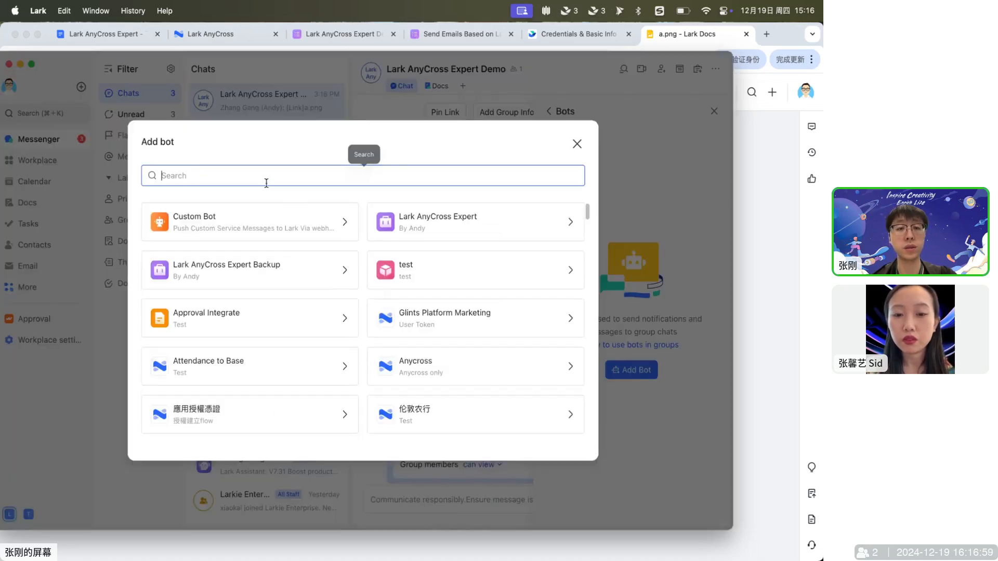
{"action": "left_click", "coordinate": [424, 218]}
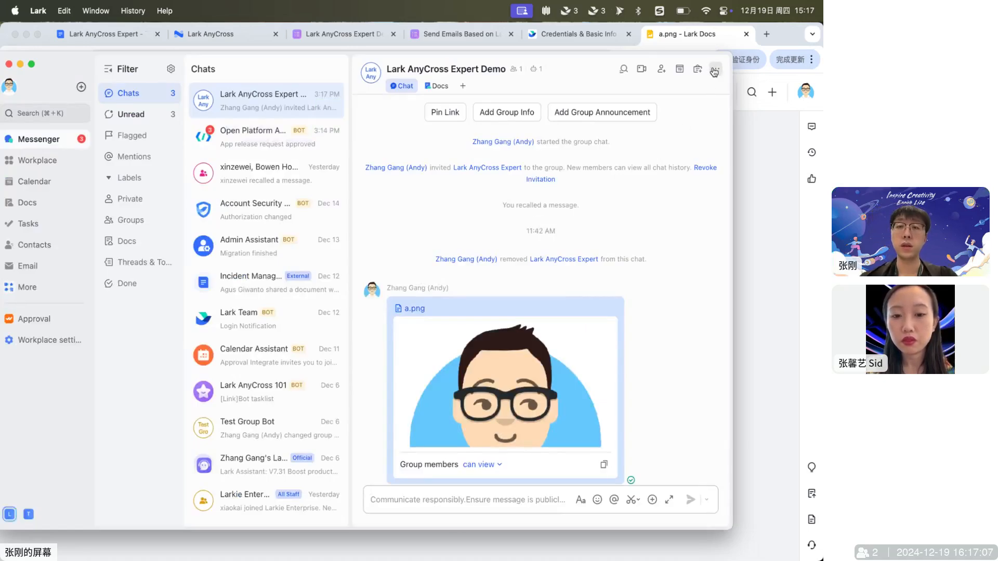
Step: Switch to Chrome and review the collaborators who can access a.png
{"action": "left_click", "coordinate": [690, 29]}
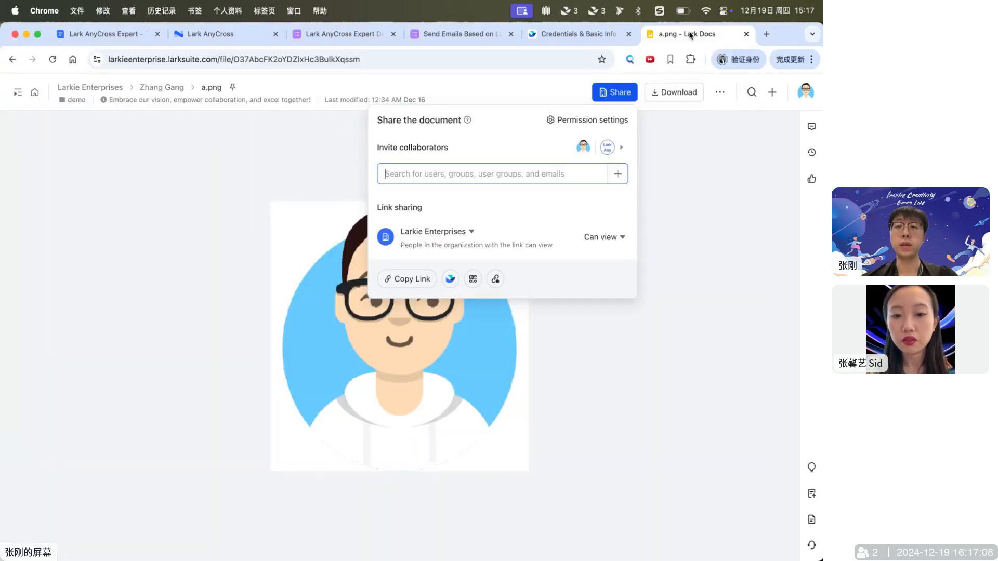
{"action": "left_click", "coordinate": [622, 147]}
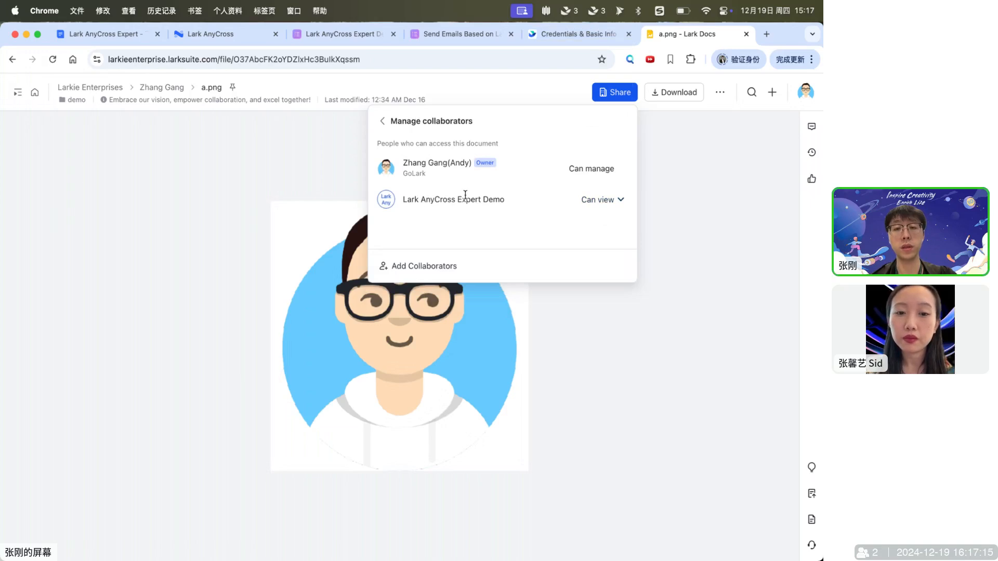
{"action": "left_click", "coordinate": [382, 121]}
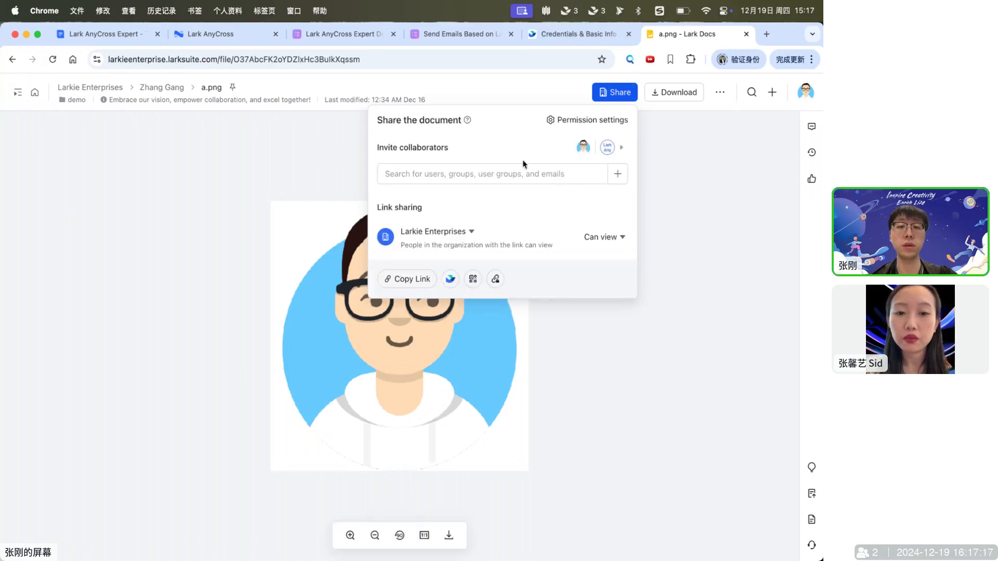
{"action": "left_click", "coordinate": [691, 208]}
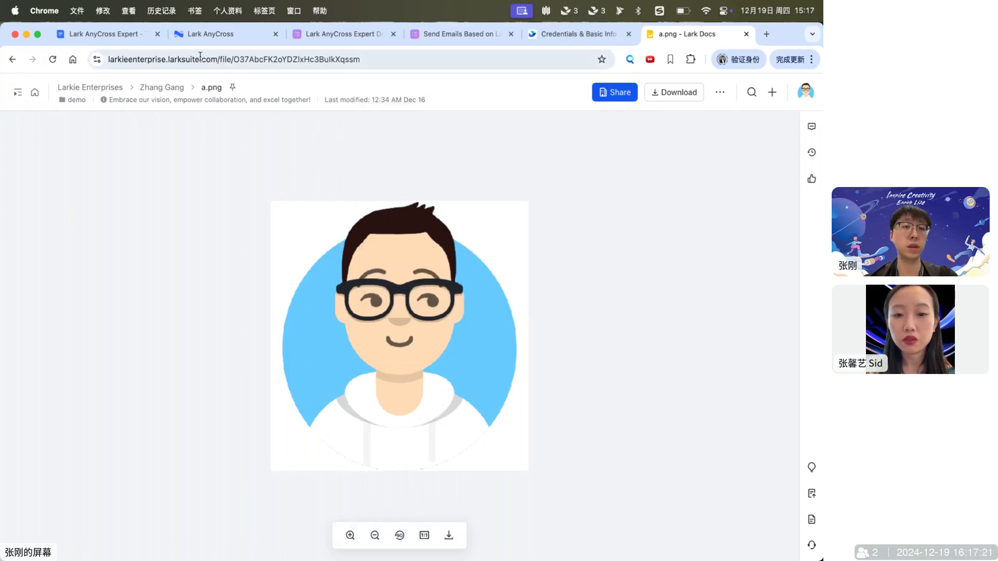
Step: Return to the AnyCross workflow and insert another Lark Docs File Management node between the Download File node and the Lark Base node
{"action": "left_click", "coordinate": [202, 34]}
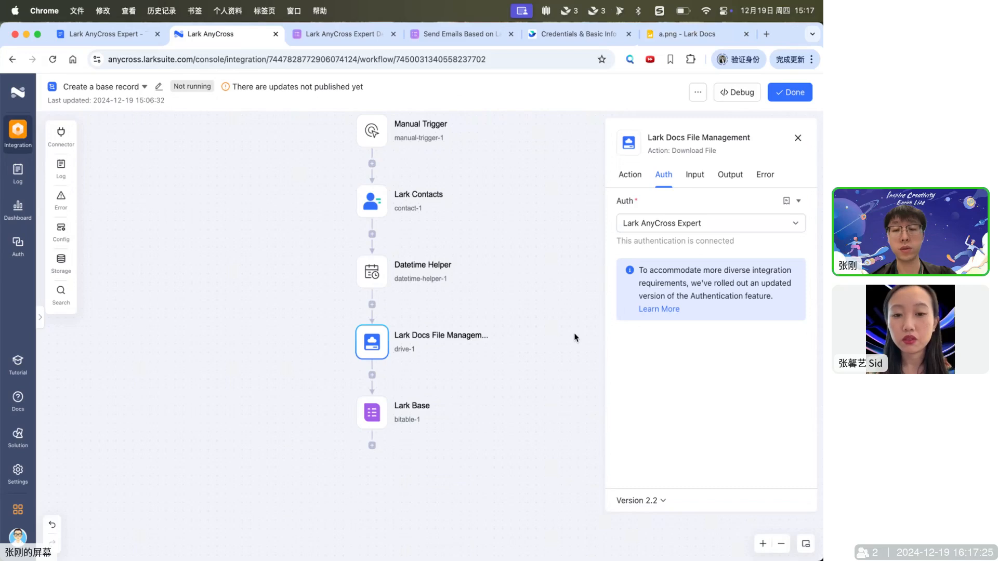
{"action": "left_click", "coordinate": [694, 175]}
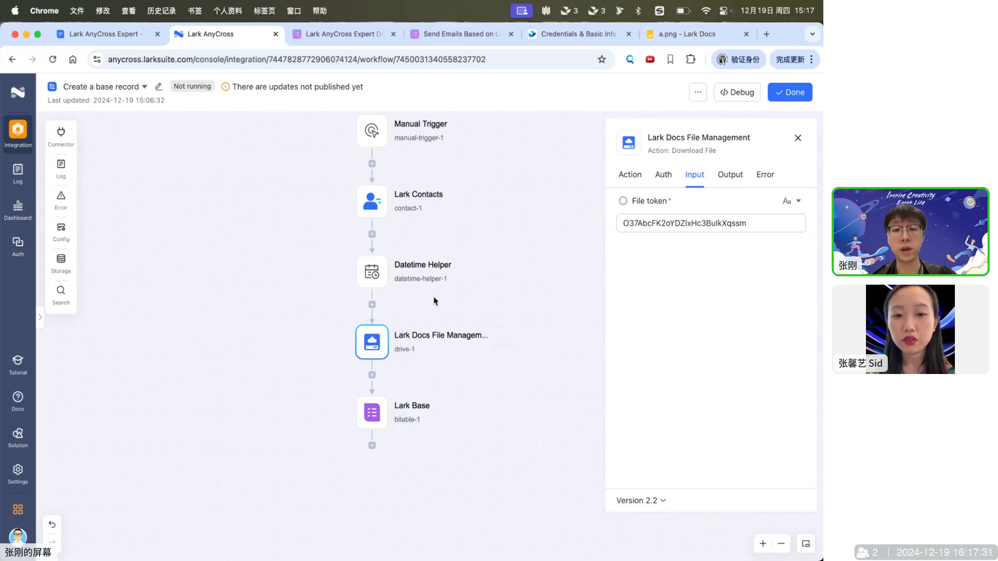
{"action": "left_click", "coordinate": [697, 214]}
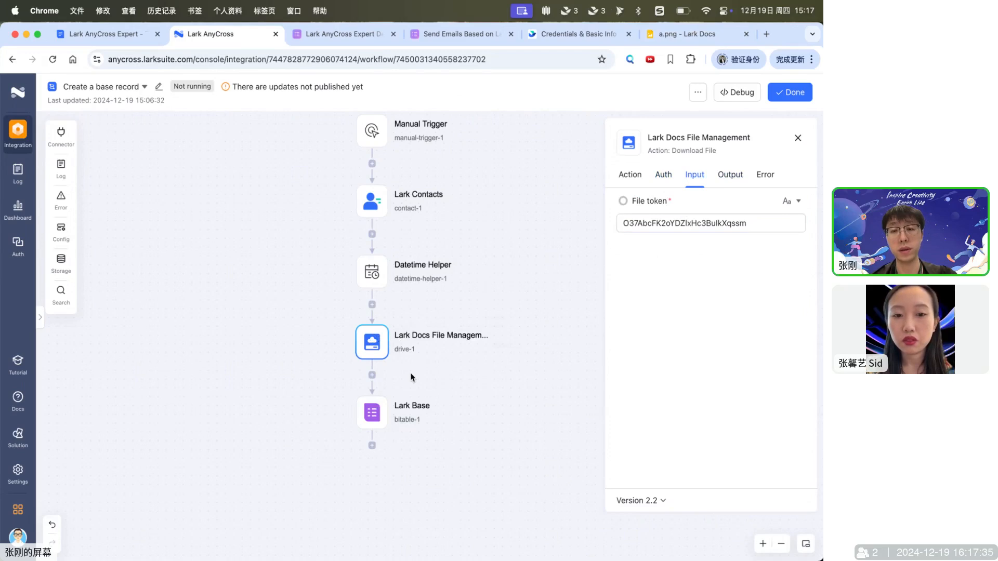
{"action": "left_click", "coordinate": [372, 375]}
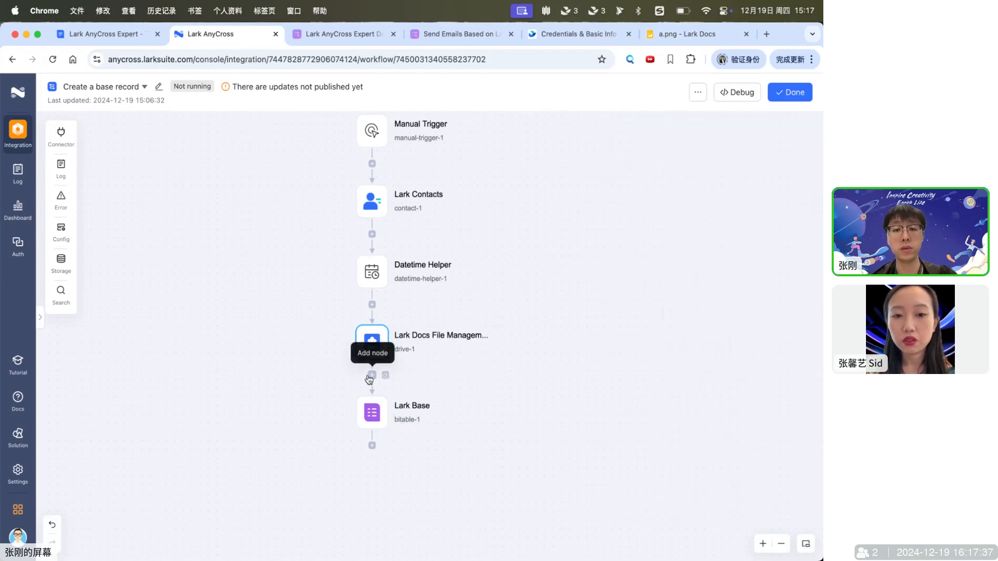
{"action": "type", "text": "file"}
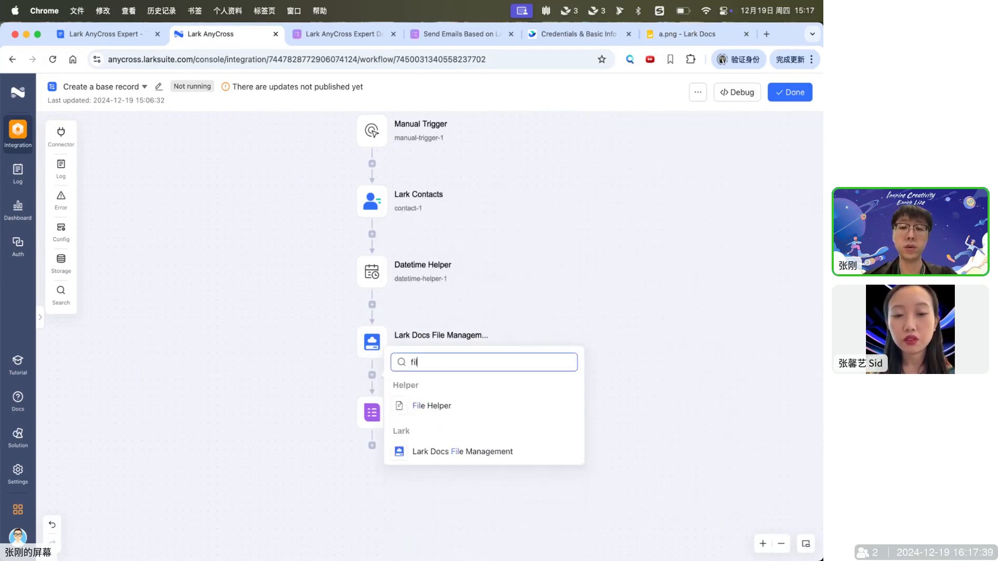
{"action": "left_click", "coordinate": [470, 452]}
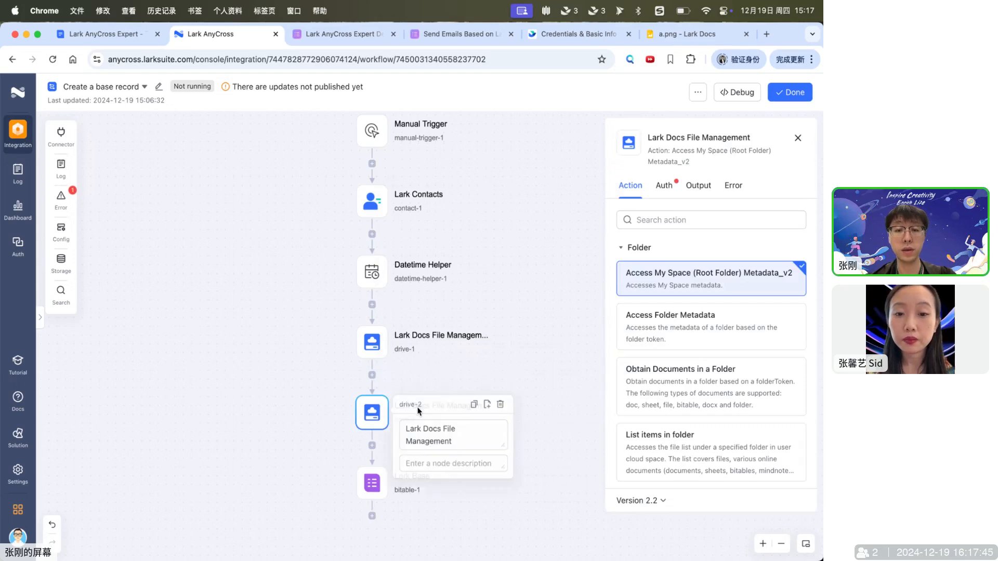
Step: Rename the drive-1 node as Download and the drive-2 node as Upload
{"action": "left_click", "coordinate": [368, 350]}
{"action": "triple_click", "coordinate": [446, 362]}
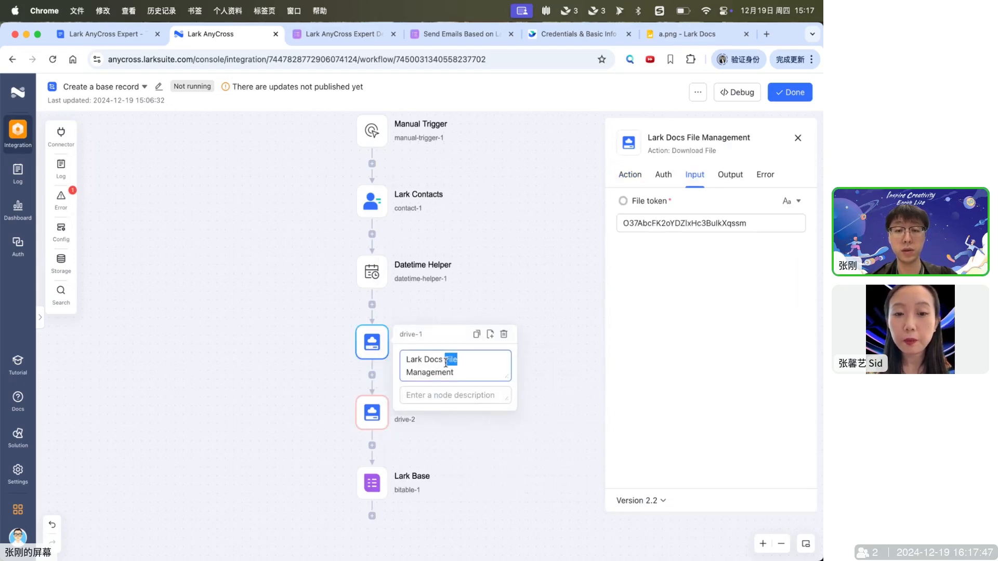
{"action": "type", "text": "Download"}
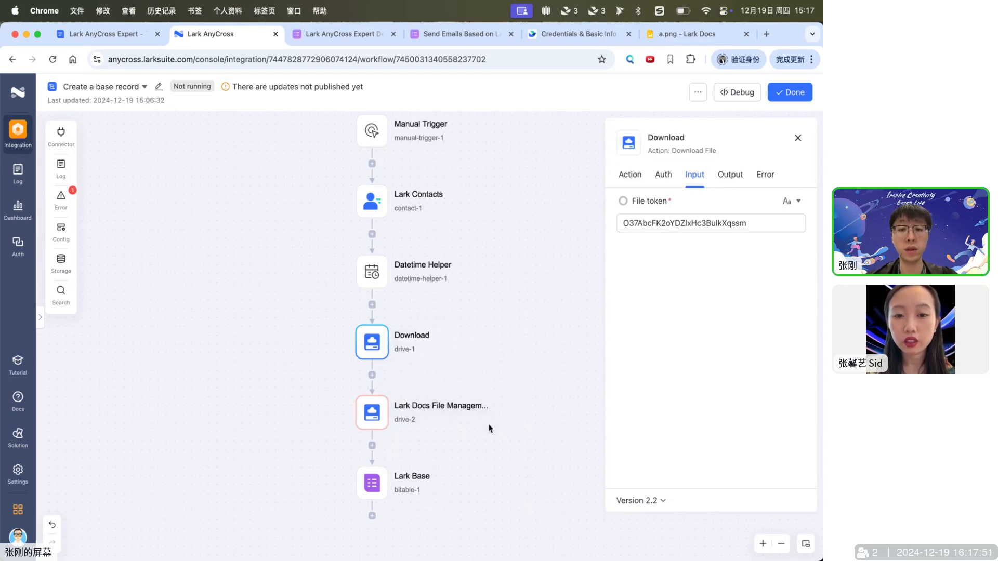
{"action": "left_click", "coordinate": [399, 415]}
{"action": "triple_click", "coordinate": [434, 425]}
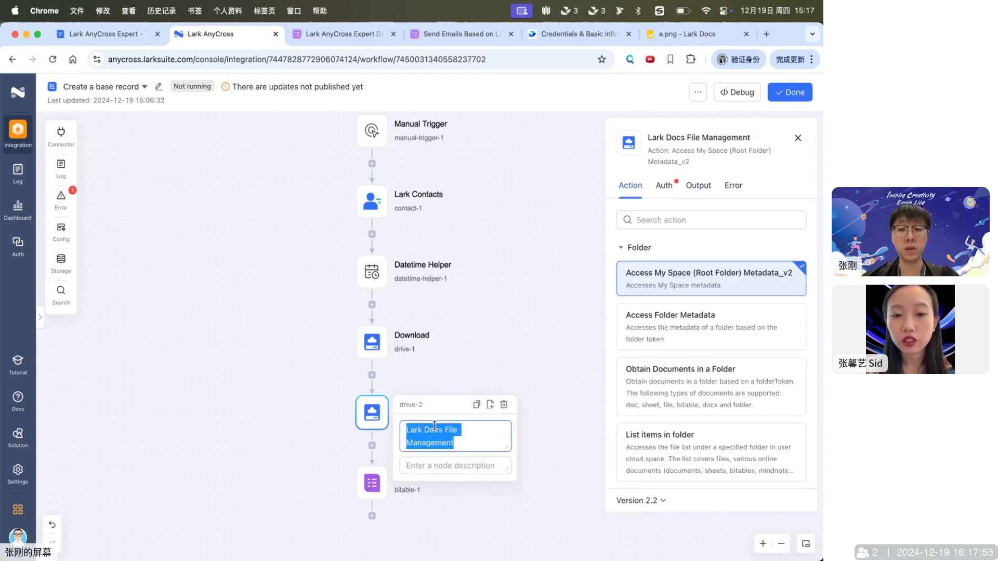
{"action": "type", "text": "Upload"}
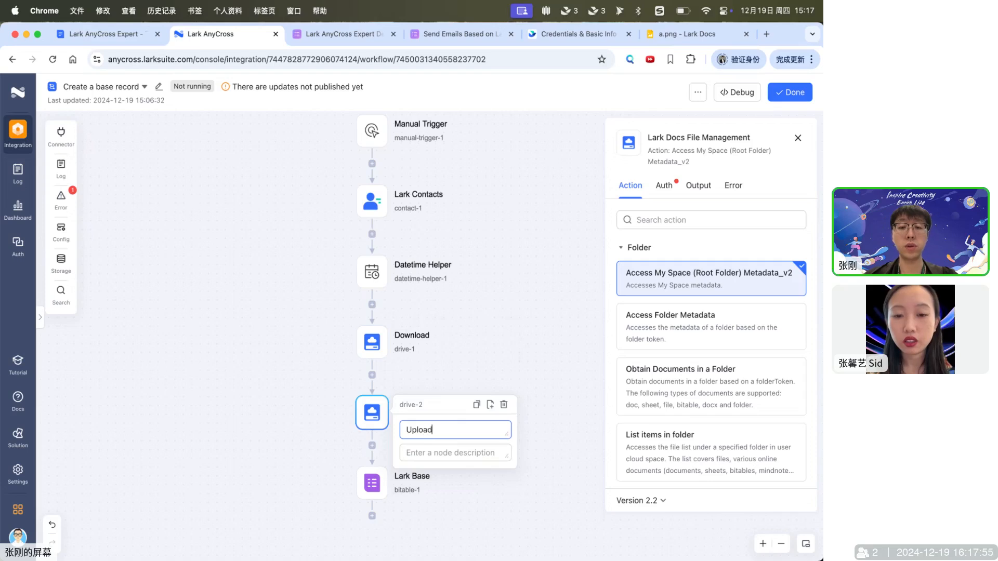
{"action": "left_click", "coordinate": [512, 366]}
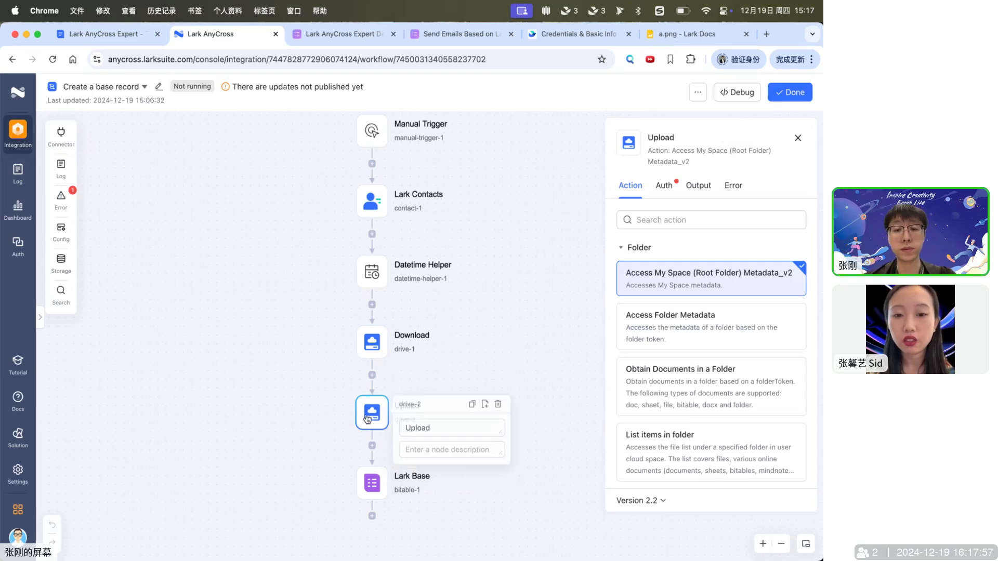
Step: Set the Upload node's action to Upload Material after searching the actions for "upload"
{"action": "left_click", "coordinate": [378, 420]}
{"action": "left_click", "coordinate": [398, 419]}
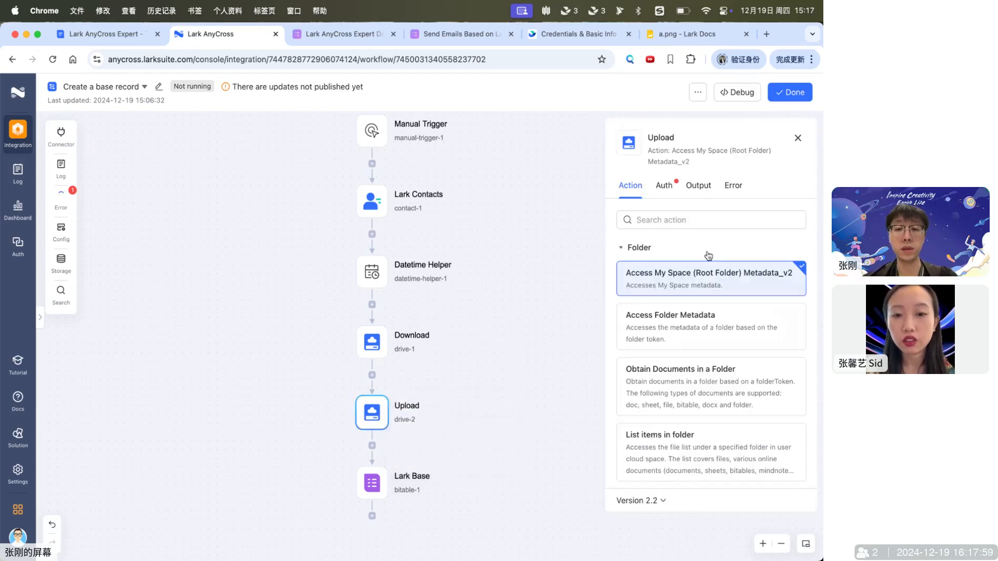
{"action": "scroll", "coordinate": [675, 348], "scroll_direction": "down", "scroll_amount": 5}
{"action": "scroll", "coordinate": [672, 350], "scroll_direction": "up", "scroll_amount": 3}
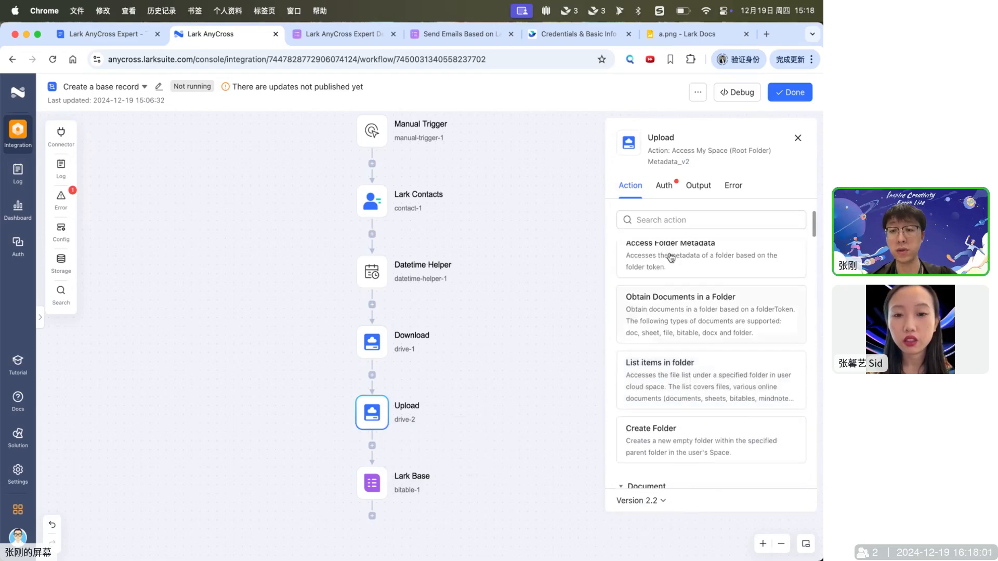
{"action": "left_click", "coordinate": [661, 219]}
{"action": "type", "text": "upload"}
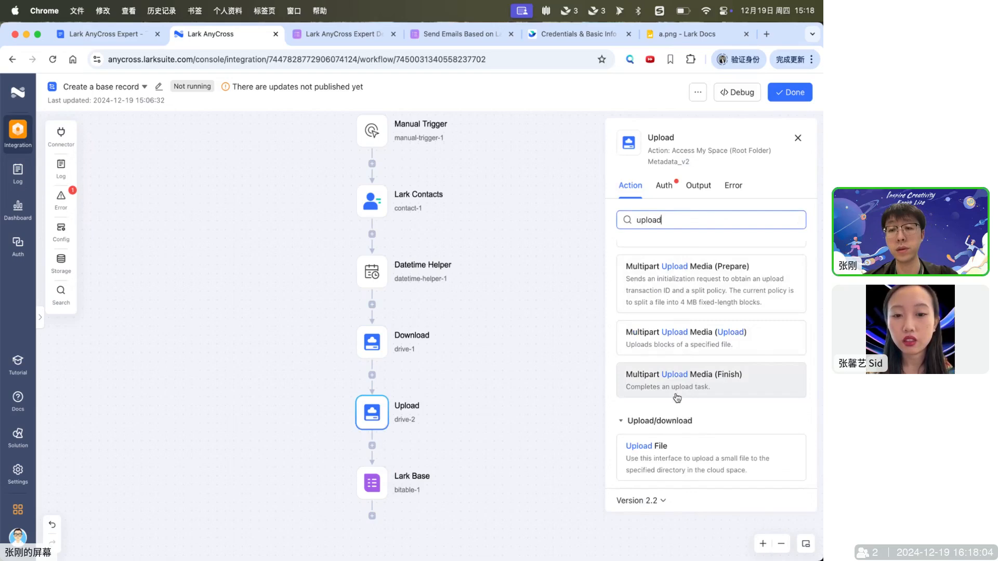
{"action": "scroll", "coordinate": [676, 398], "scroll_direction": "up", "scroll_amount": 3}
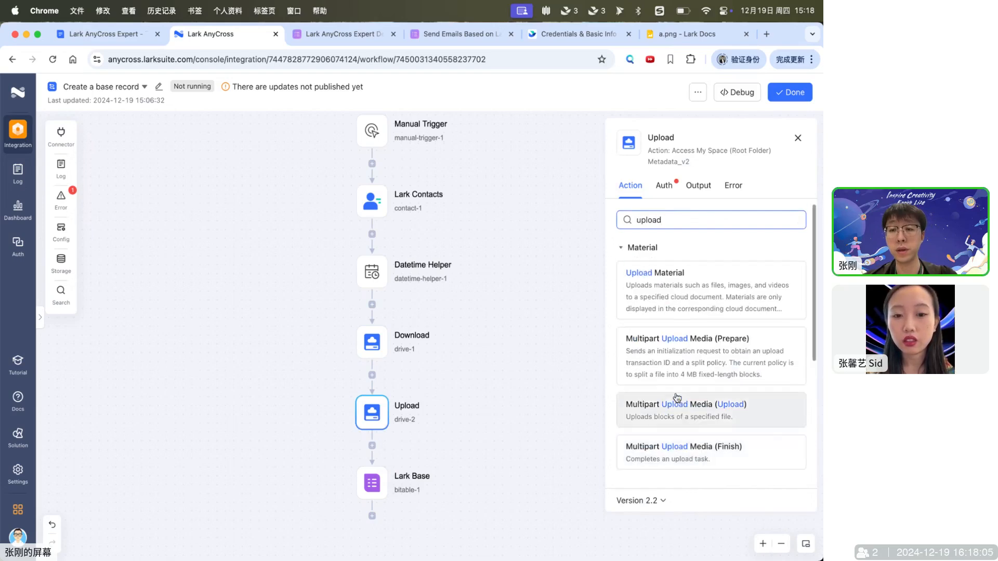
{"action": "left_click", "coordinate": [677, 289]}
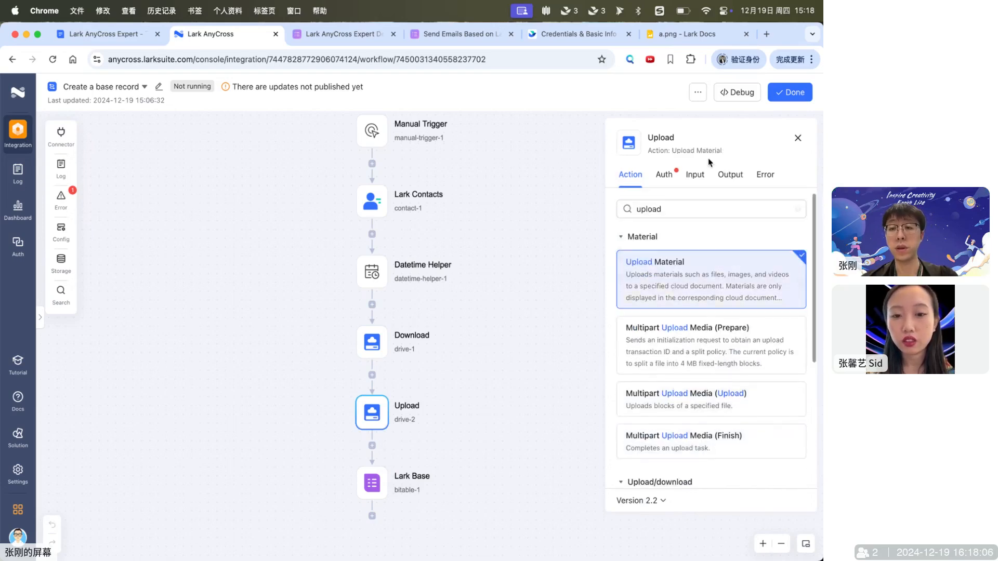
Step: Assign the Lark AnyCross Expert authentication to the Upload node
{"action": "left_click", "coordinate": [664, 175]}
{"action": "left_click", "coordinate": [700, 222]}
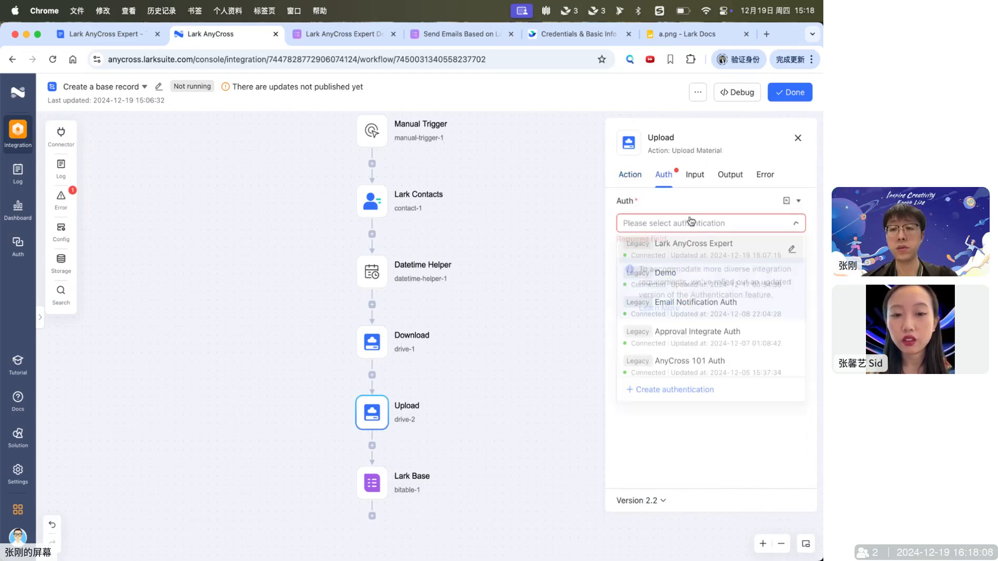
{"action": "left_click", "coordinate": [710, 248]}
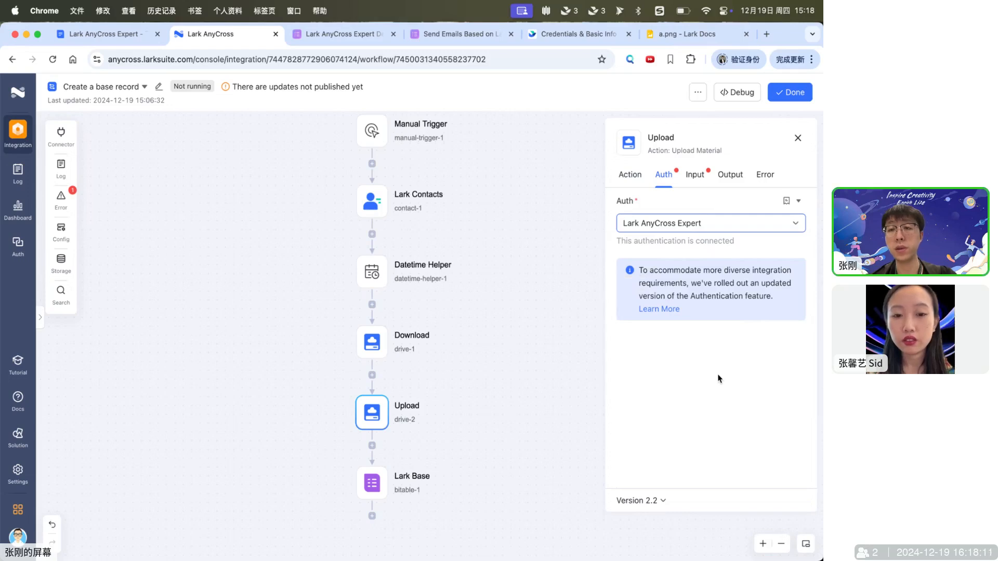
Step: Set the Upload node's file name to a.png and its parent node type to bitable_image
{"action": "left_click", "coordinate": [696, 180]}
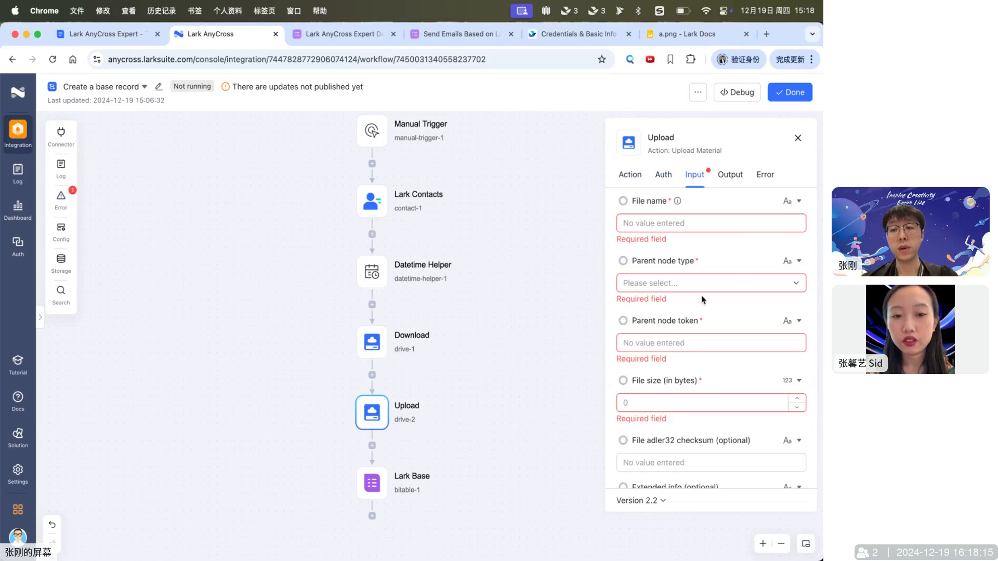
{"action": "scroll", "coordinate": [702, 296], "scroll_direction": "down", "scroll_amount": 3}
{"action": "scroll", "coordinate": [703, 300], "scroll_direction": "up", "scroll_amount": 3}
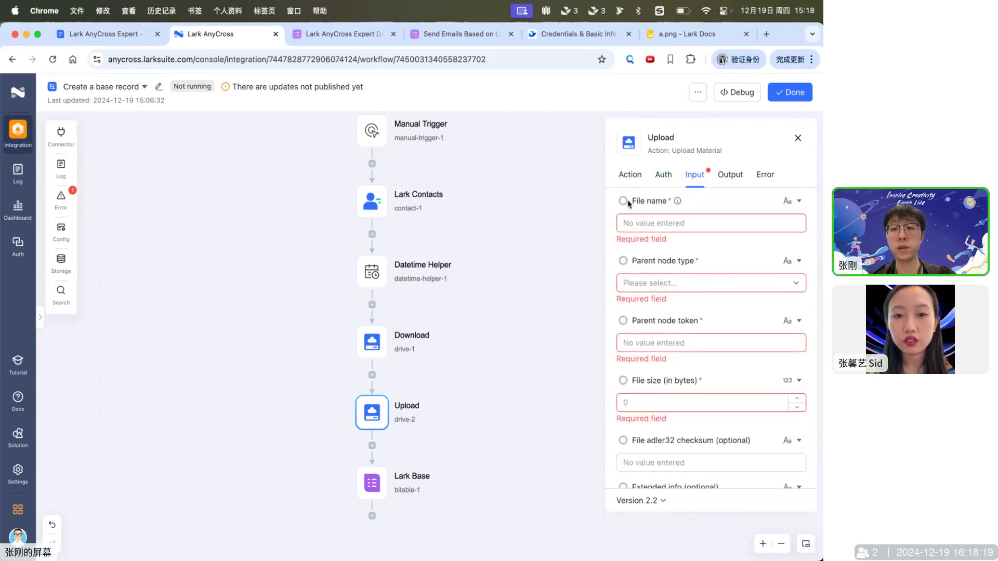
{"action": "left_click", "coordinate": [663, 225]}
{"action": "type", "text": "a"}
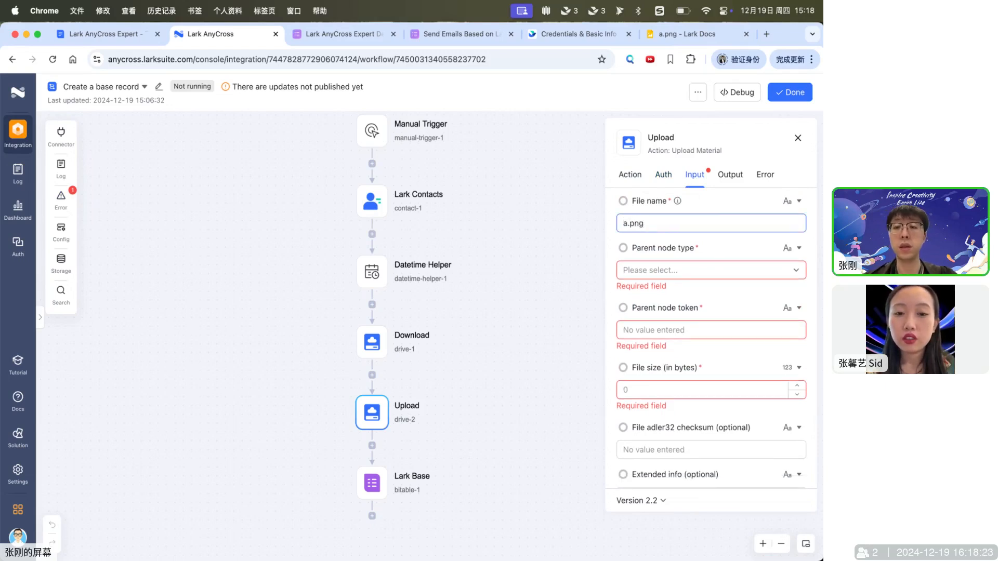
{"action": "left_click", "coordinate": [649, 269]}
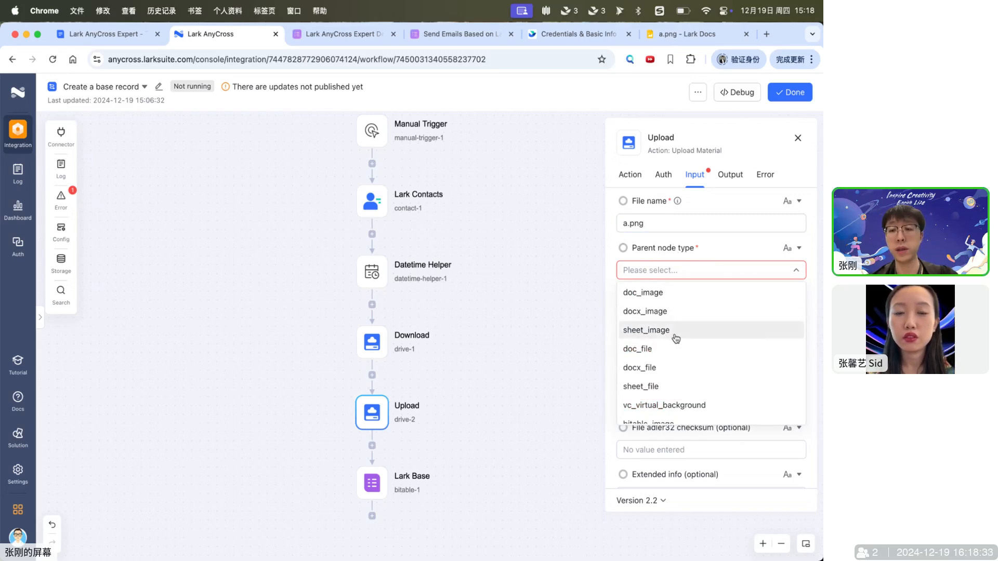
{"action": "scroll", "coordinate": [675, 338], "scroll_direction": "down", "scroll_amount": 3}
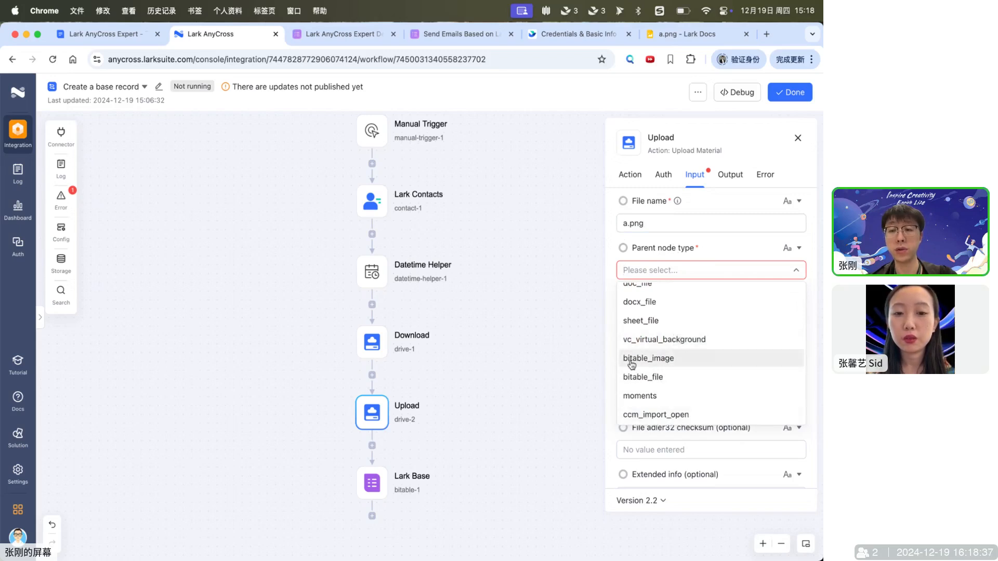
{"action": "left_click", "coordinate": [690, 359]}
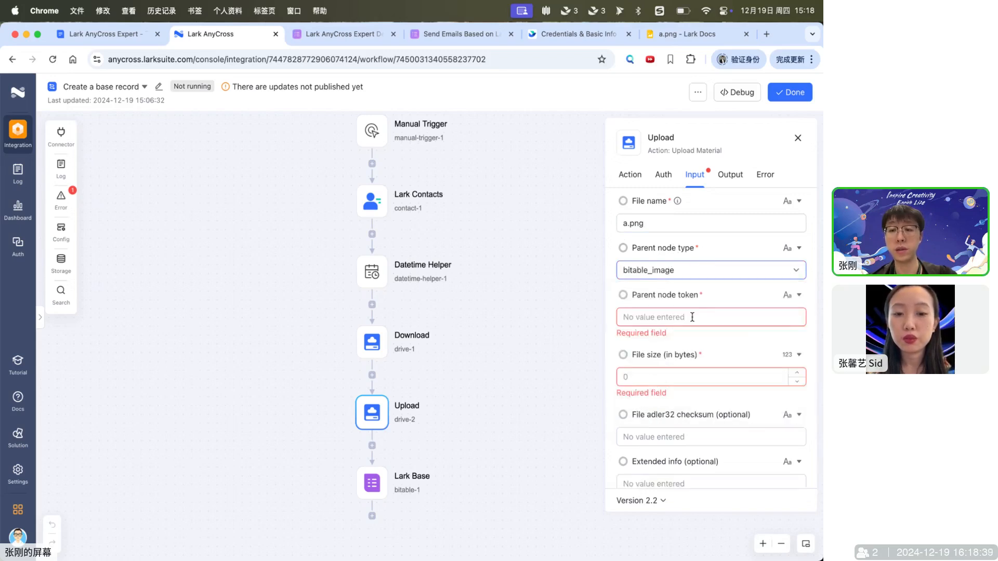
Step: Copy the Base token from the Lark AnyCross Expert Demo base's URL into the Upload node's Parent node token
{"action": "left_click", "coordinate": [686, 317]}
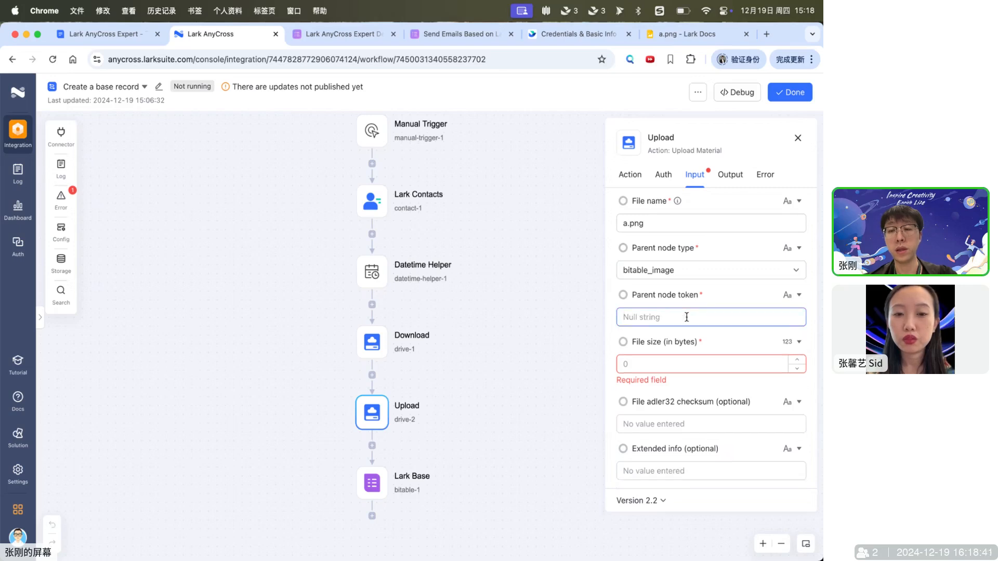
{"action": "scroll", "coordinate": [687, 317], "scroll_direction": "down", "scroll_amount": 1}
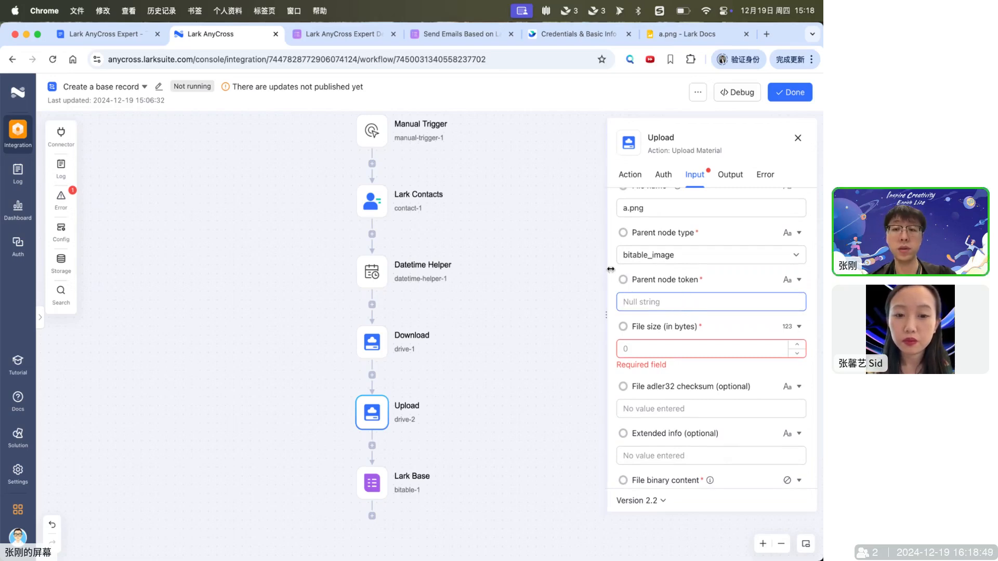
{"action": "left_click", "coordinate": [340, 33]}
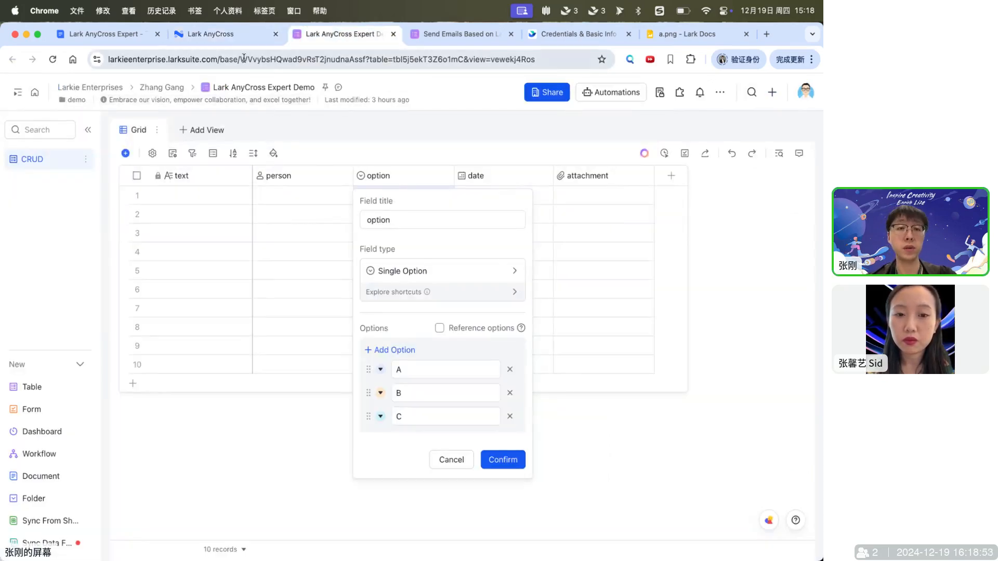
{"action": "double_click", "coordinate": [263, 57]}
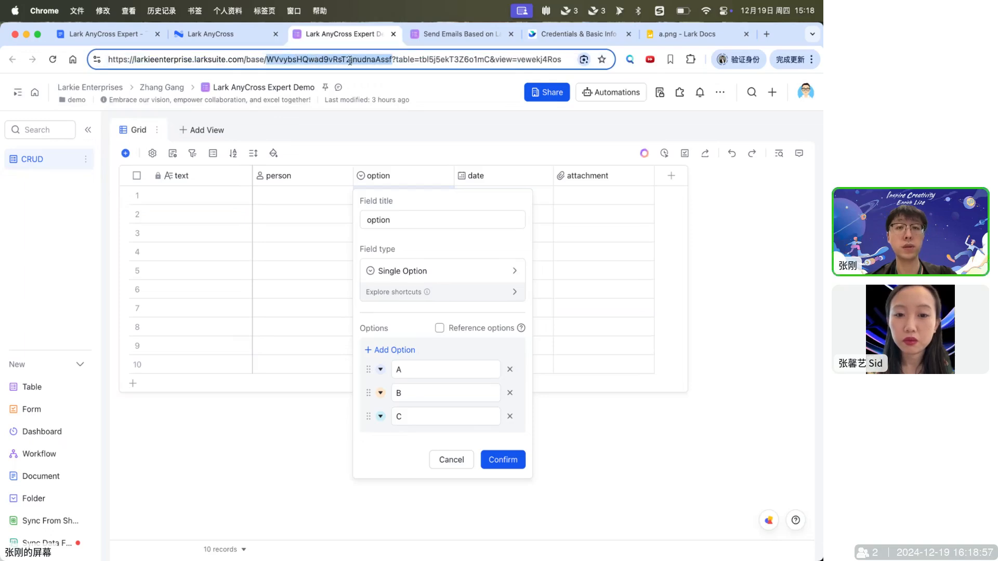
{"action": "double_click", "coordinate": [456, 58]}
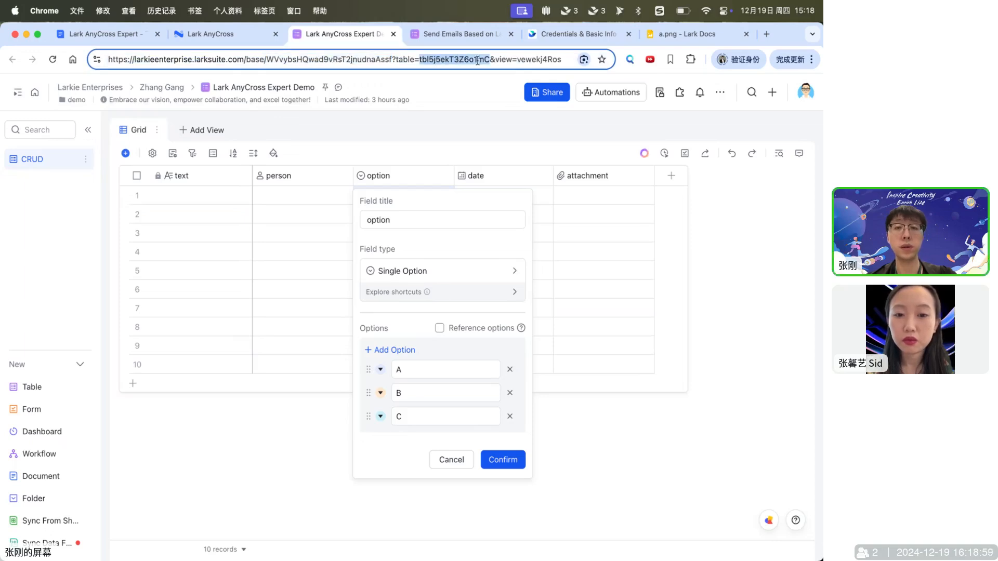
{"action": "double_click", "coordinate": [537, 59]}
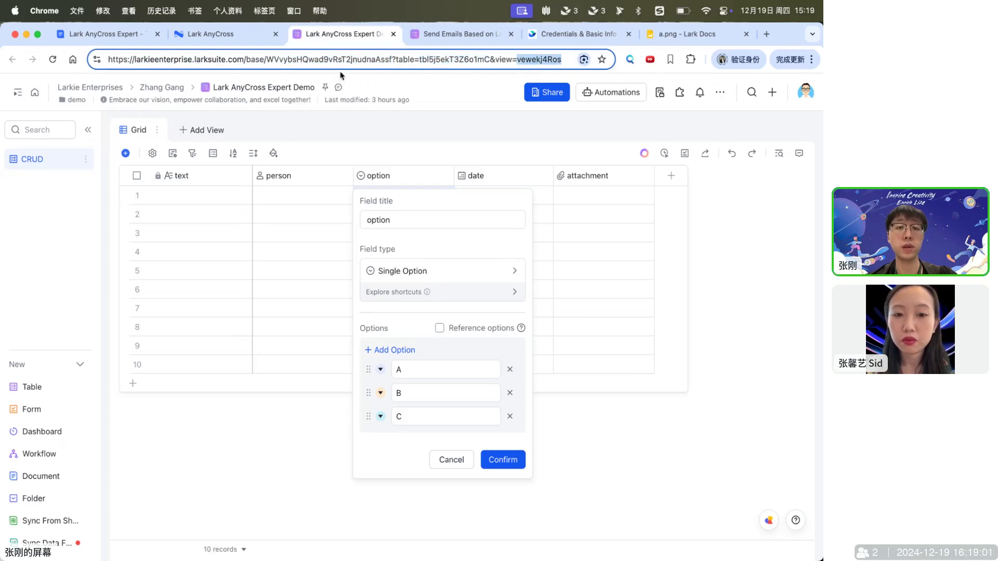
{"action": "double_click", "coordinate": [304, 59]}
{"action": "key", "text": "super+c"}
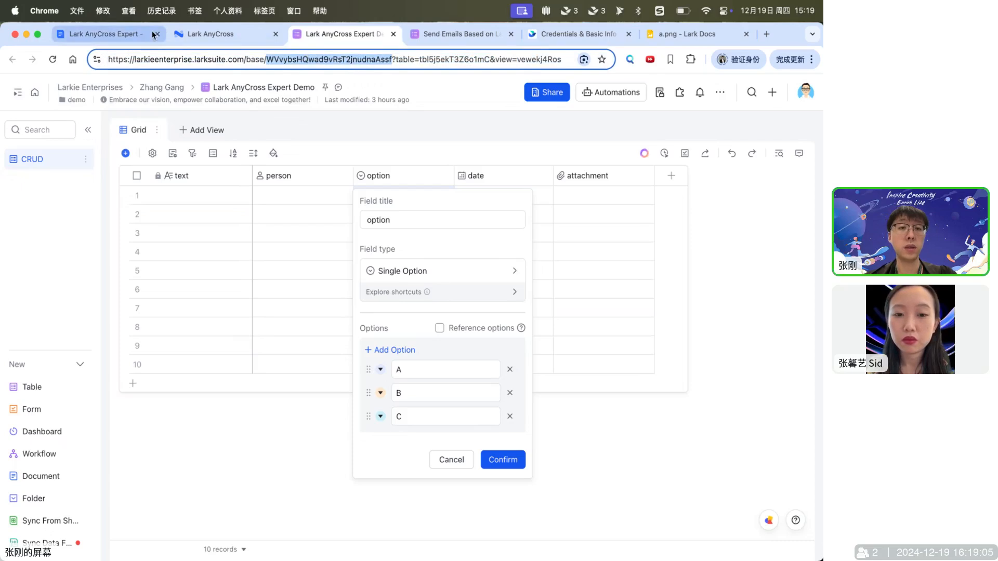
{"action": "left_click", "coordinate": [208, 34]}
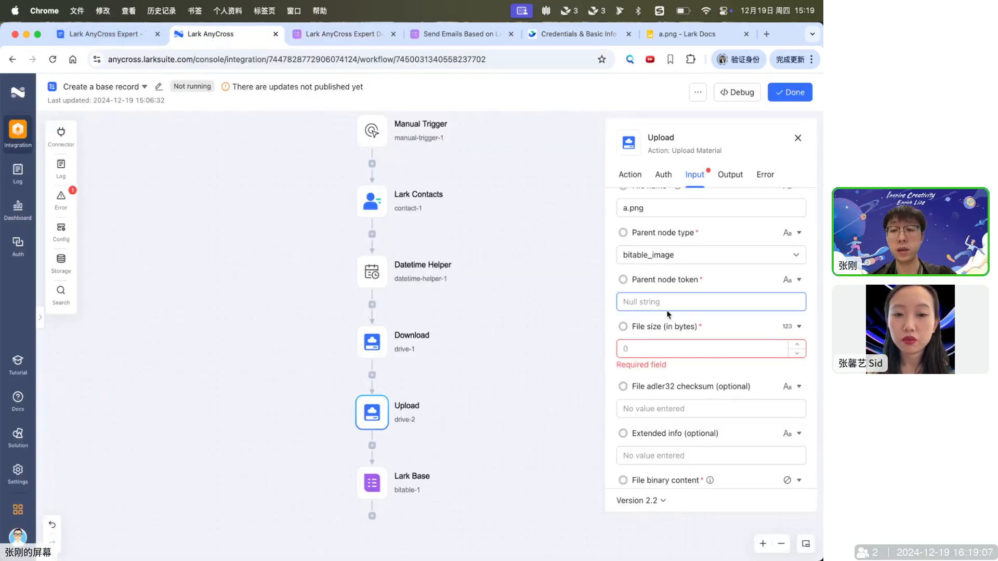
{"action": "key", "text": "super+v"}
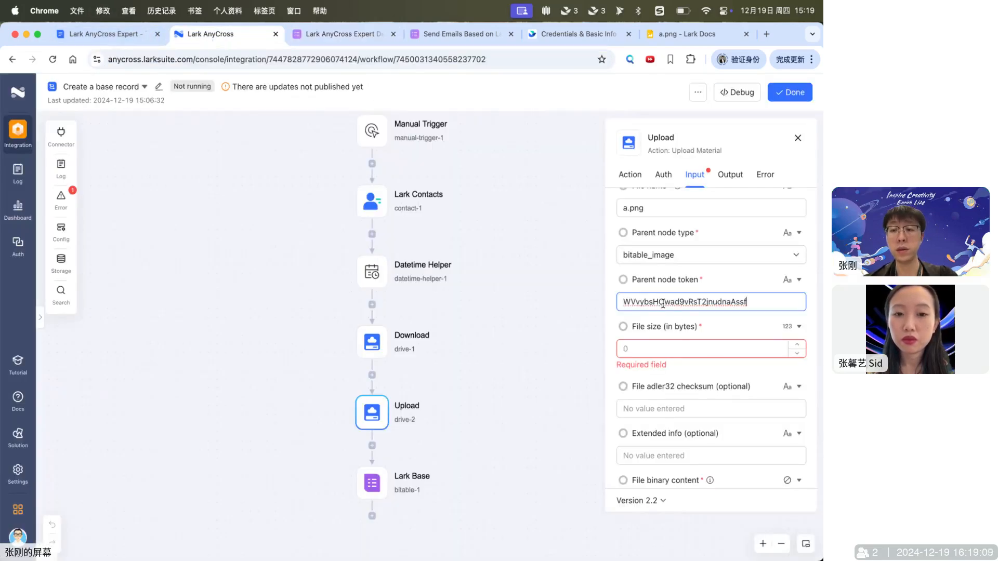
Step: Map the Upload node's File size (in bytes) input to the file output of the Download node
{"action": "scroll", "coordinate": [663, 304], "scroll_direction": "down", "scroll_amount": 2}
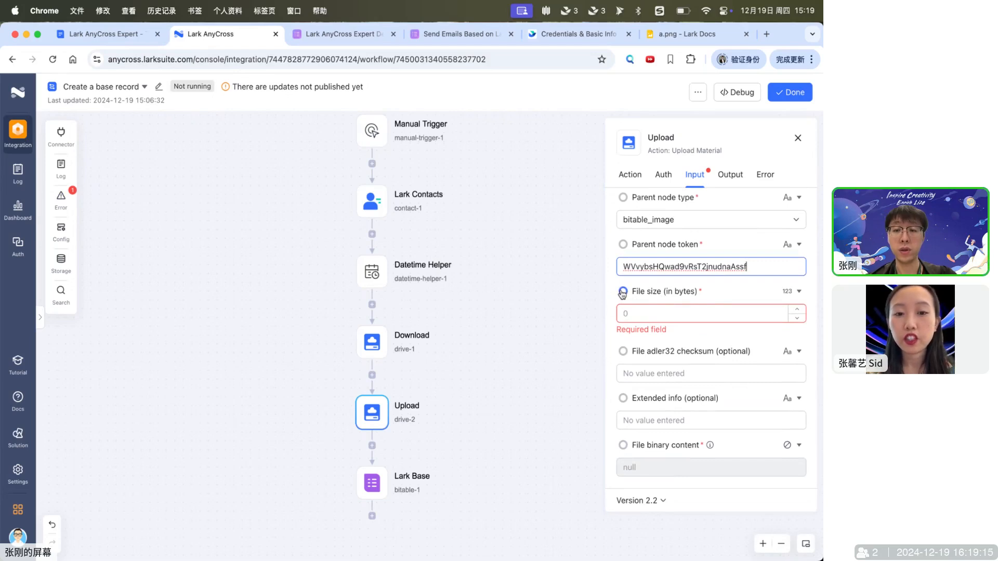
{"action": "left_click_drag", "start_coordinate": [624, 294], "coordinate": [382, 351]}
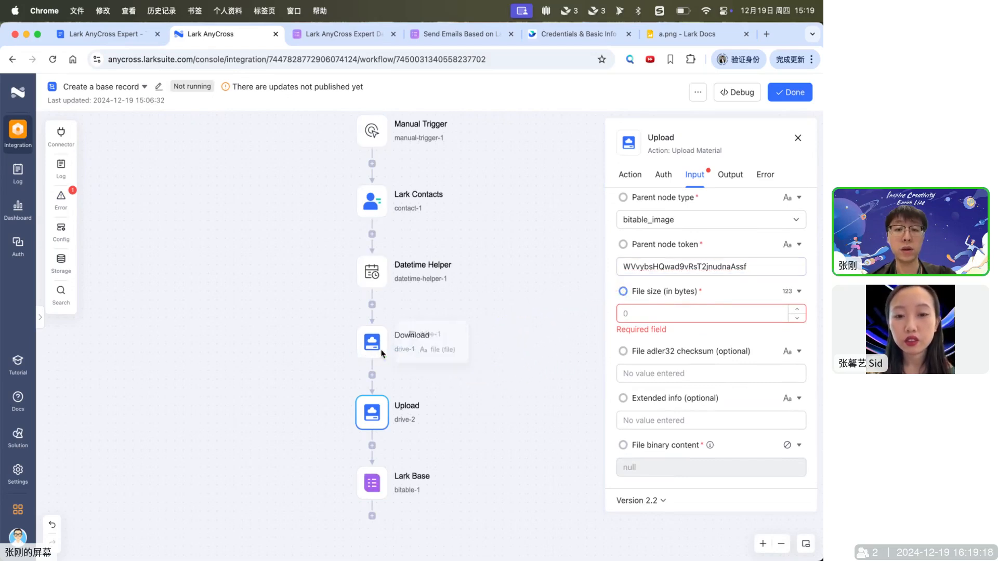
{"action": "left_click", "coordinate": [444, 354]}
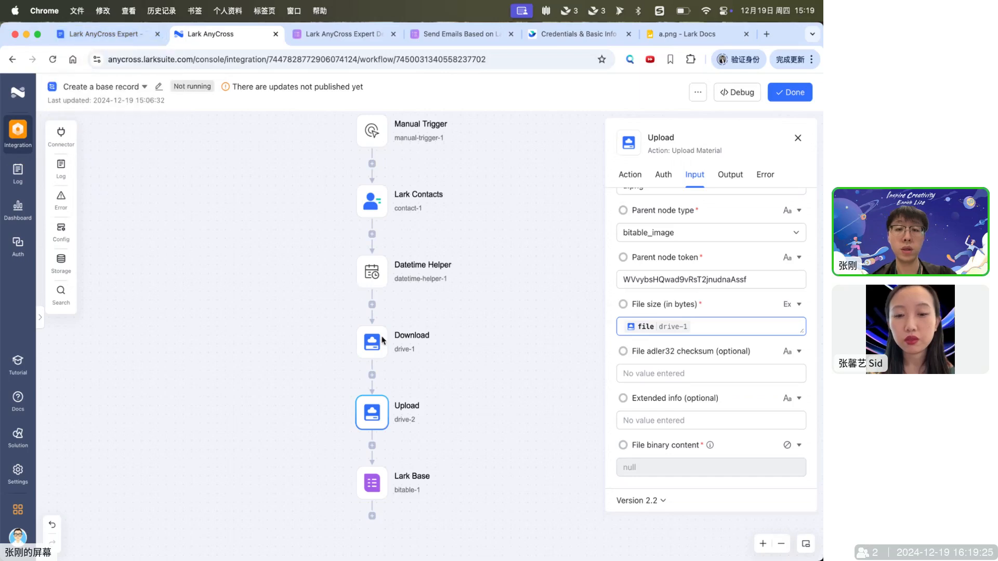
Step: In the Lark AnyCross Expert document, examine the File structure under "Set the value of type Attachment", including its size property
{"action": "left_click", "coordinate": [104, 34]}
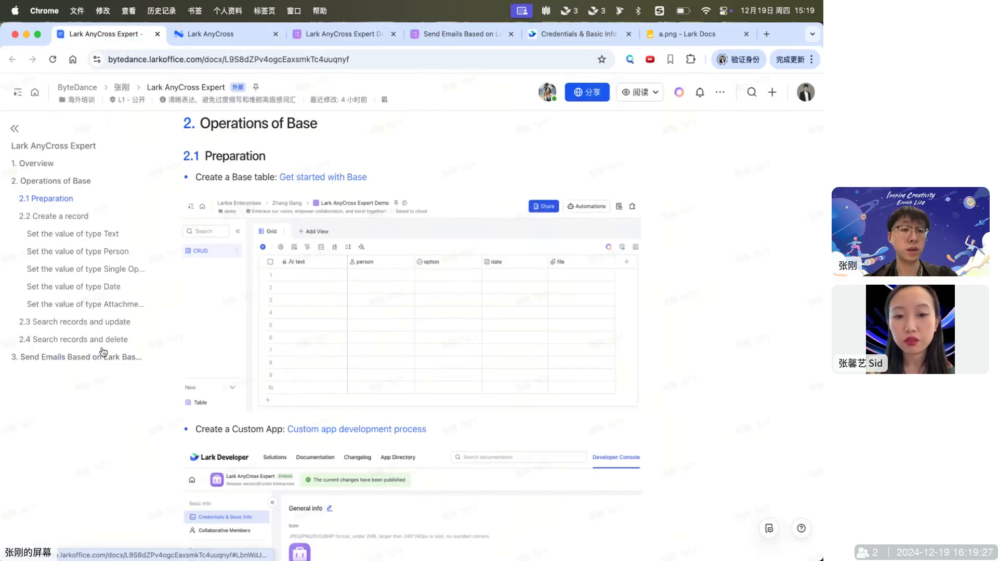
{"action": "left_click", "coordinate": [96, 306]}
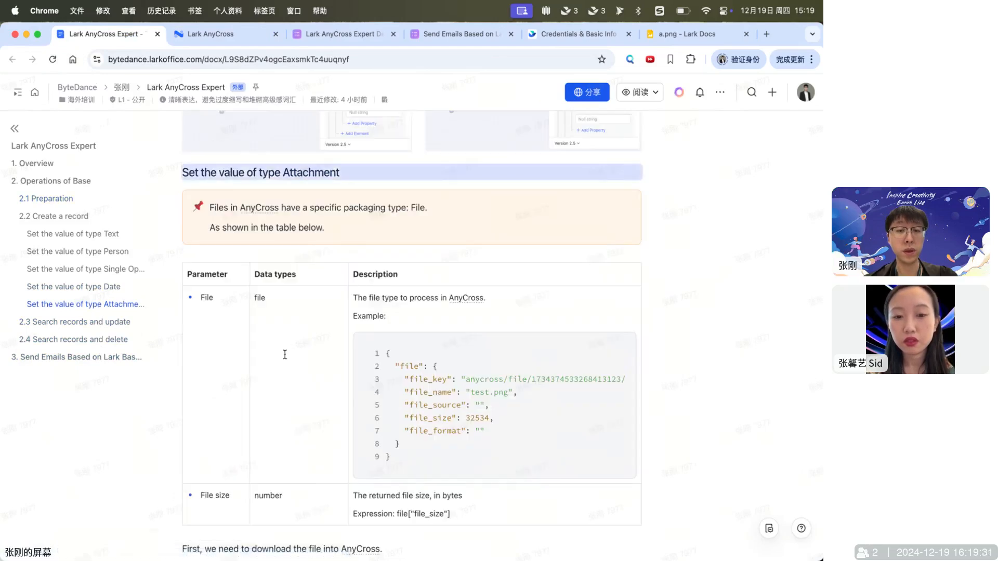
{"action": "scroll", "coordinate": [285, 352], "scroll_direction": "down", "scroll_amount": 3}
{"action": "scroll", "coordinate": [285, 355], "scroll_direction": "down", "scroll_amount": 1}
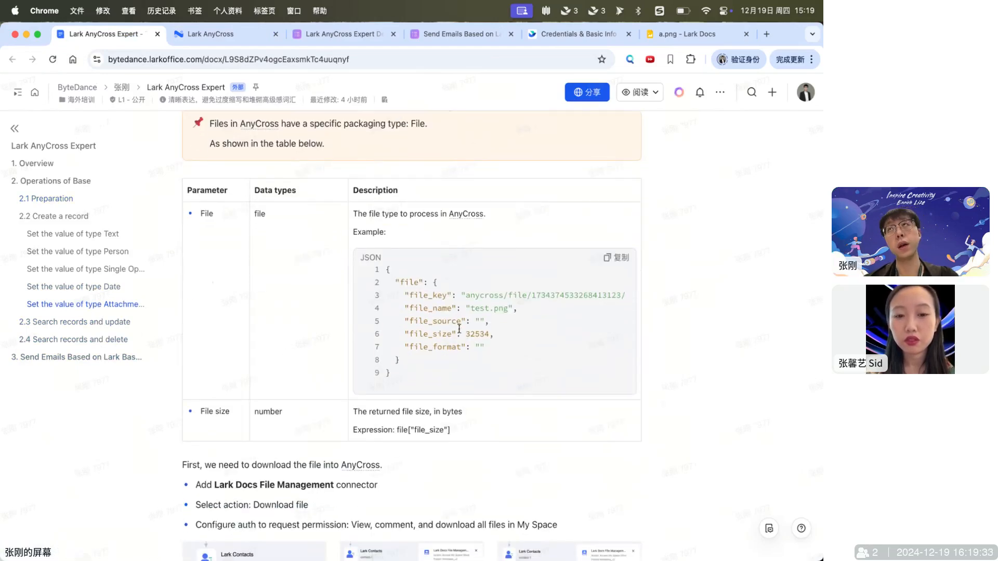
{"action": "left_click", "coordinate": [438, 315]}
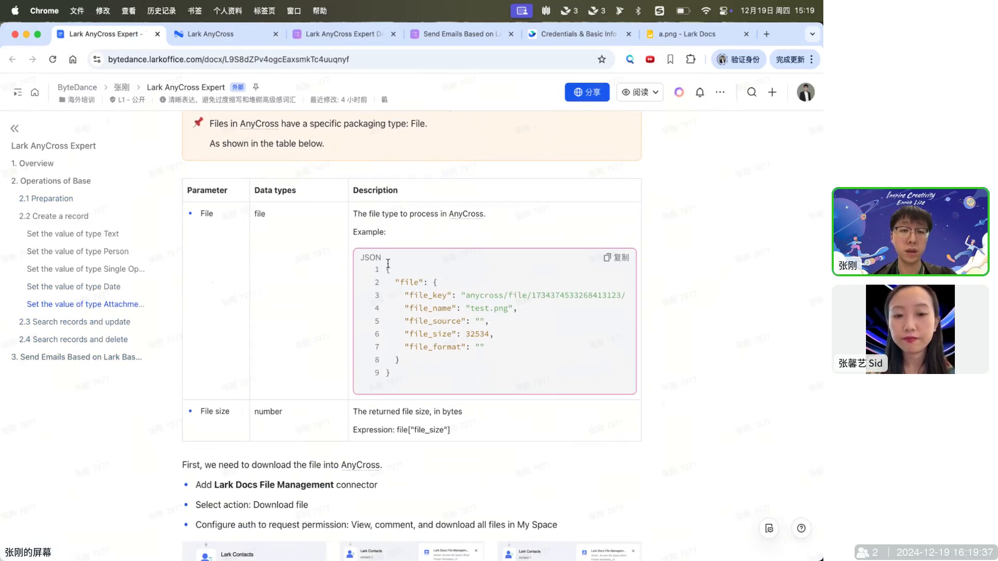
{"action": "left_click", "coordinate": [264, 213]}
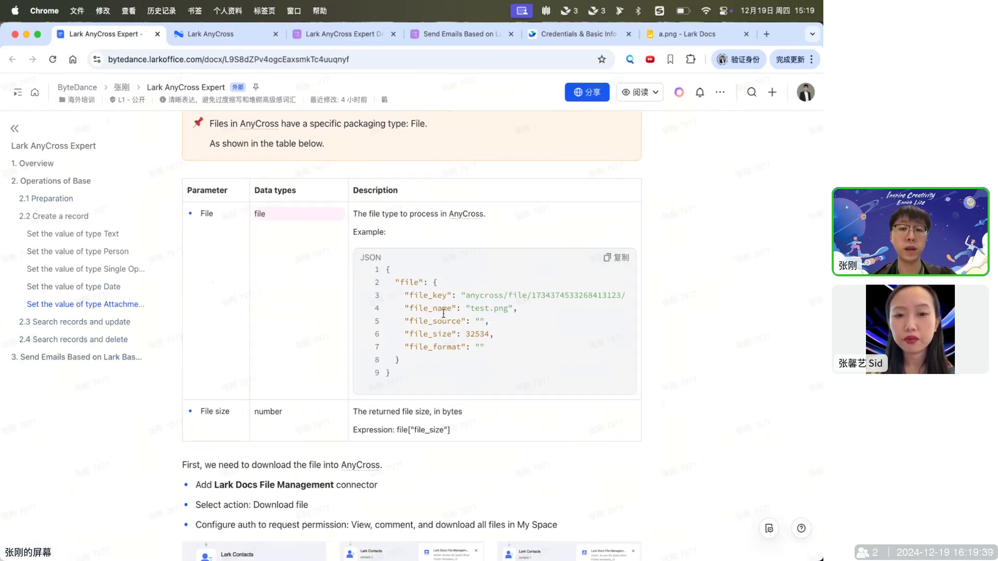
{"action": "left_click", "coordinate": [462, 344]}
{"action": "double_click", "coordinate": [430, 334]}
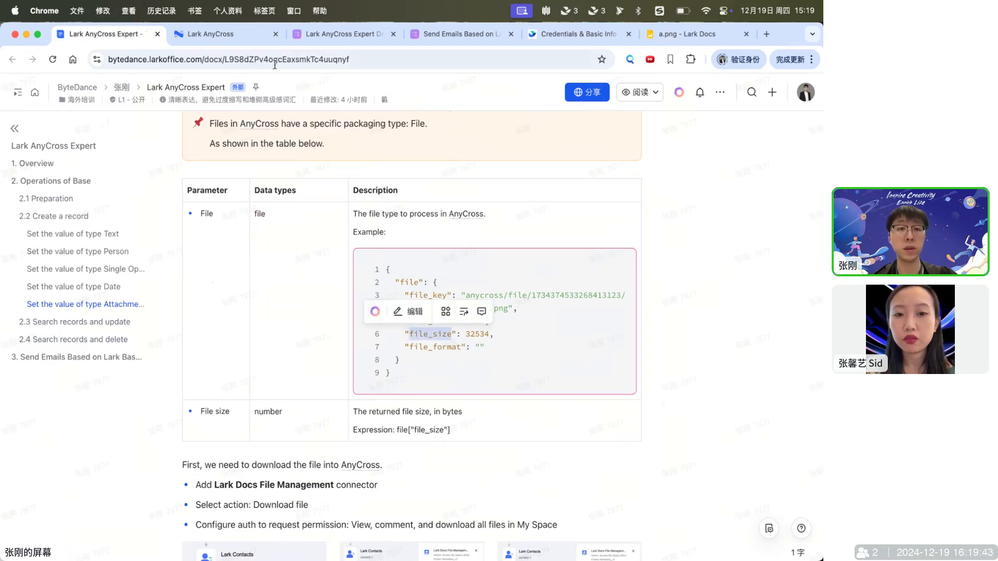
Step: Return to the AnyCross workflow and change the Upload node's File size reference to $.drive-1.file.file_size
{"action": "left_click", "coordinate": [223, 38]}
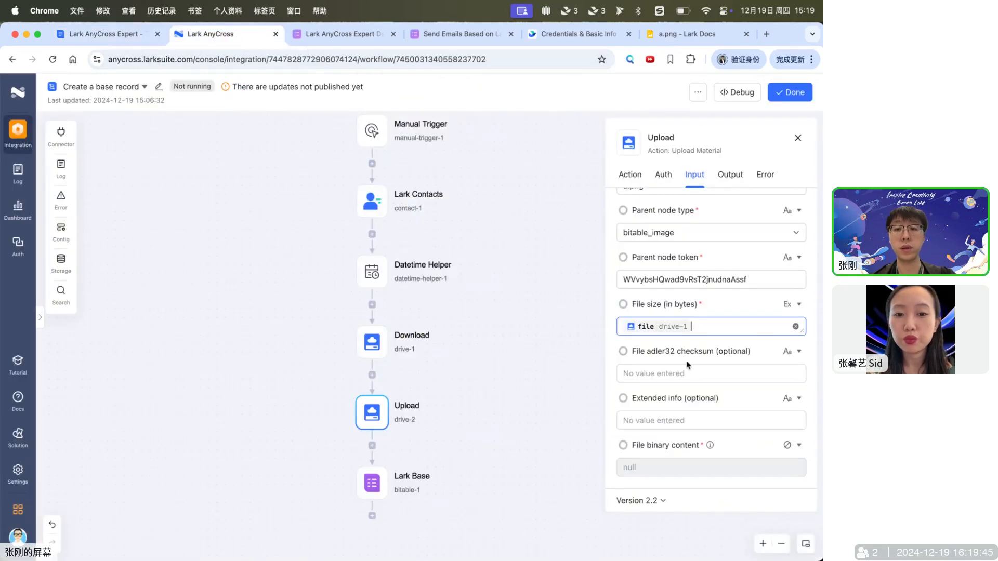
{"action": "left_click", "coordinate": [667, 327]}
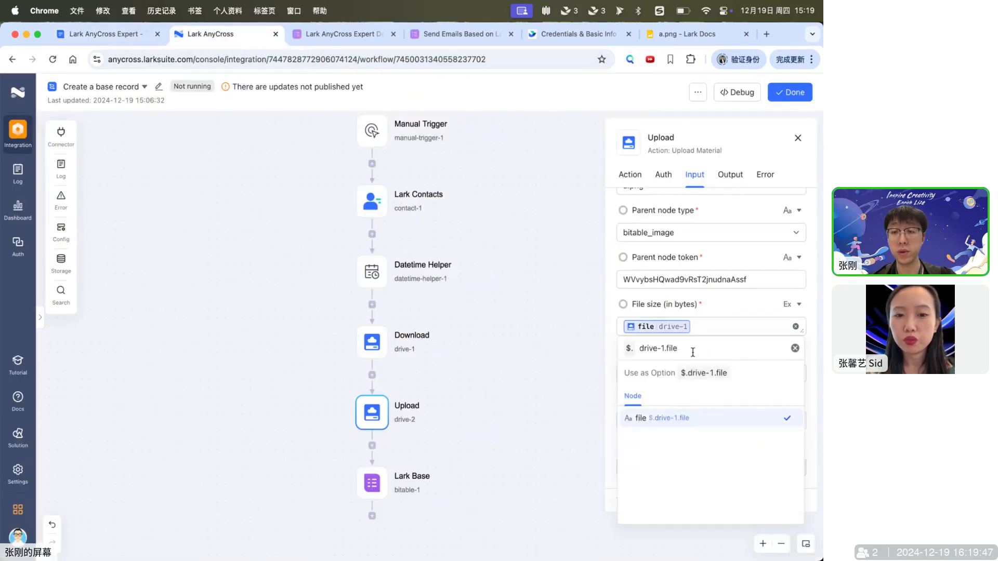
{"action": "type", "text": ".file_size"}
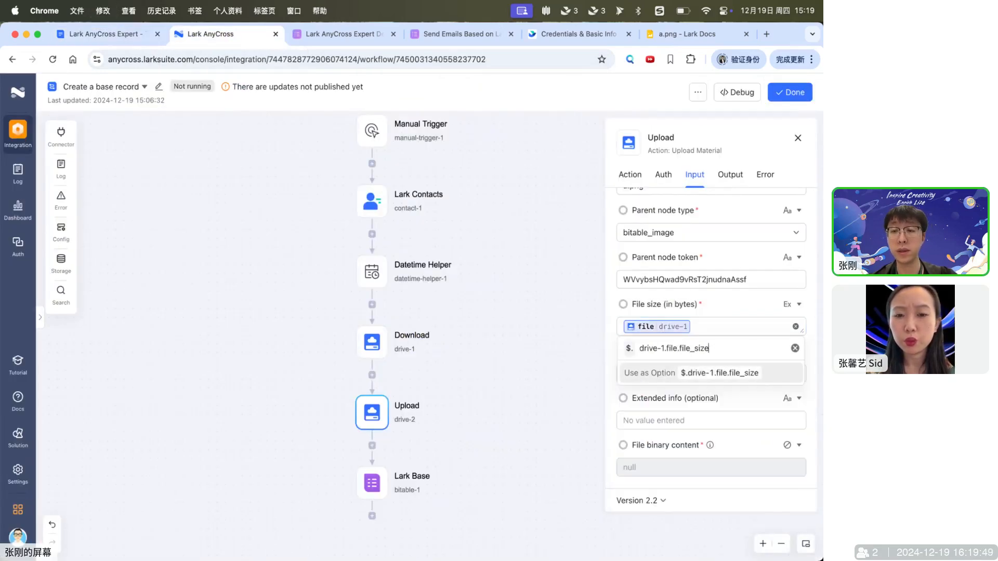
{"action": "key", "text": "Return"}
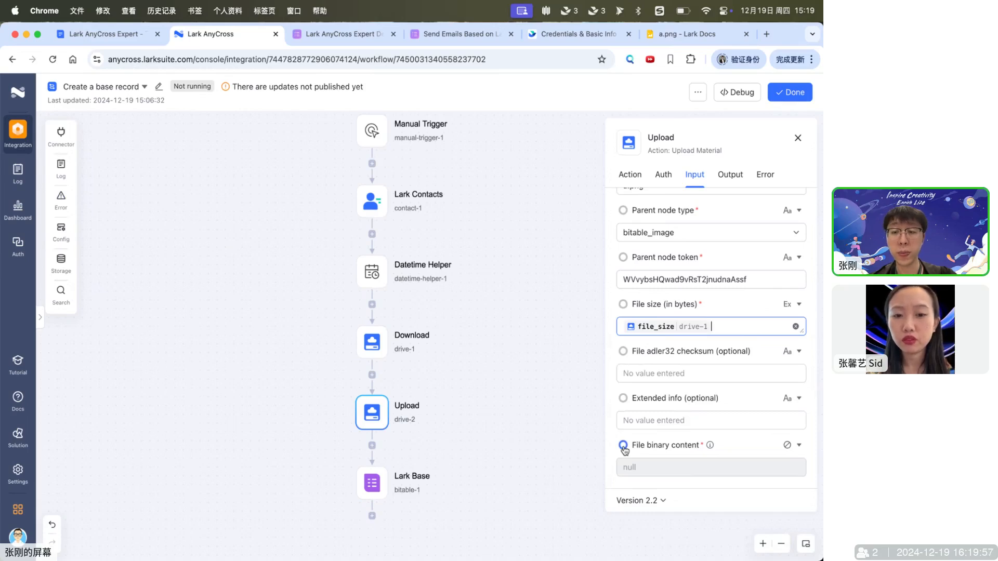
Step: Map the Upload node's File binary content input to the file output of the Download node and view Upload's output structure
{"action": "left_click_drag", "start_coordinate": [624, 448], "coordinate": [383, 348]}
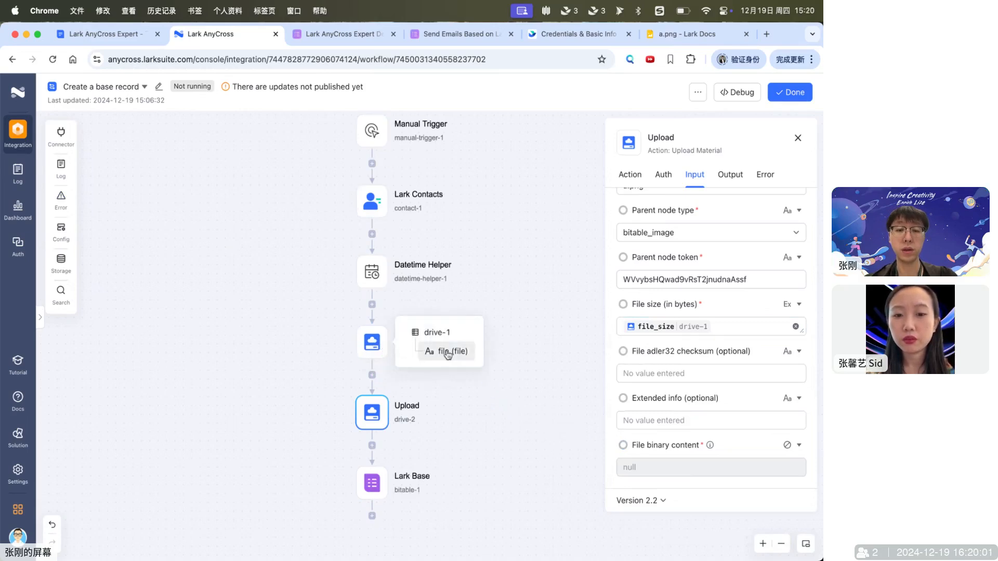
{"action": "left_click", "coordinate": [448, 353]}
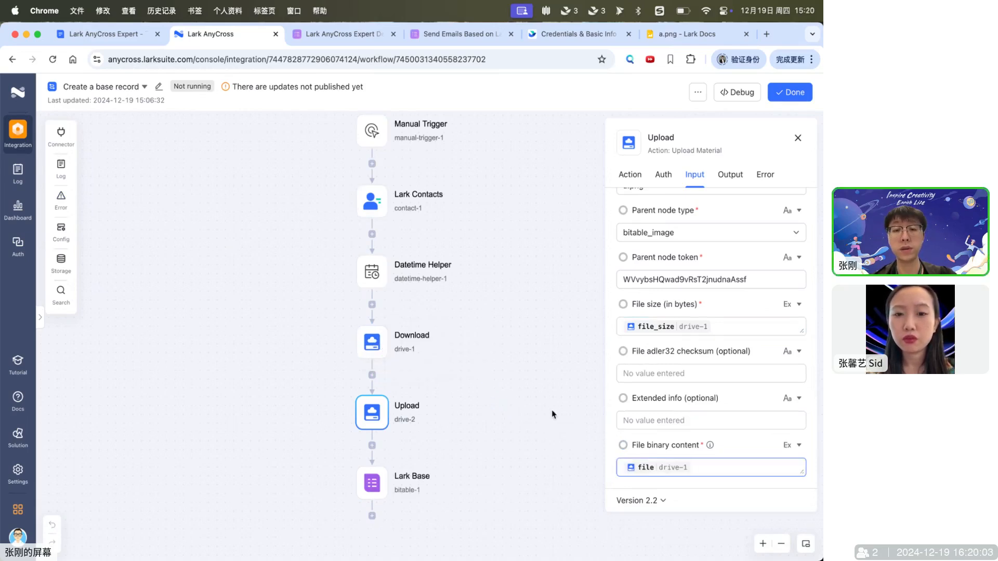
{"action": "left_click", "coordinate": [730, 174]}
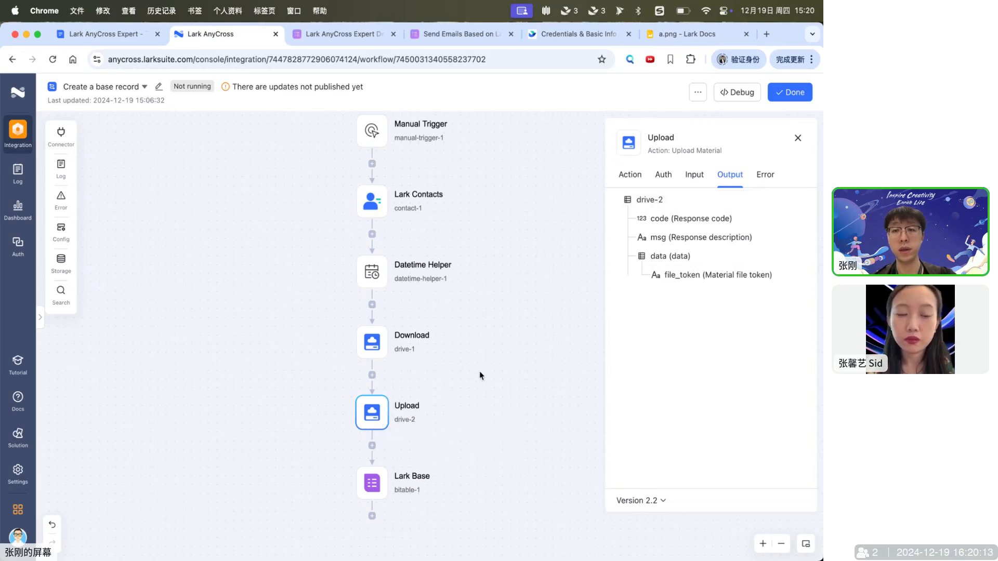
Step: In the Lark Base node's inputs, map the attachment's file_token to the file_token output of the Upload node
{"action": "scroll", "coordinate": [479, 372], "scroll_direction": "down", "scroll_amount": 1}
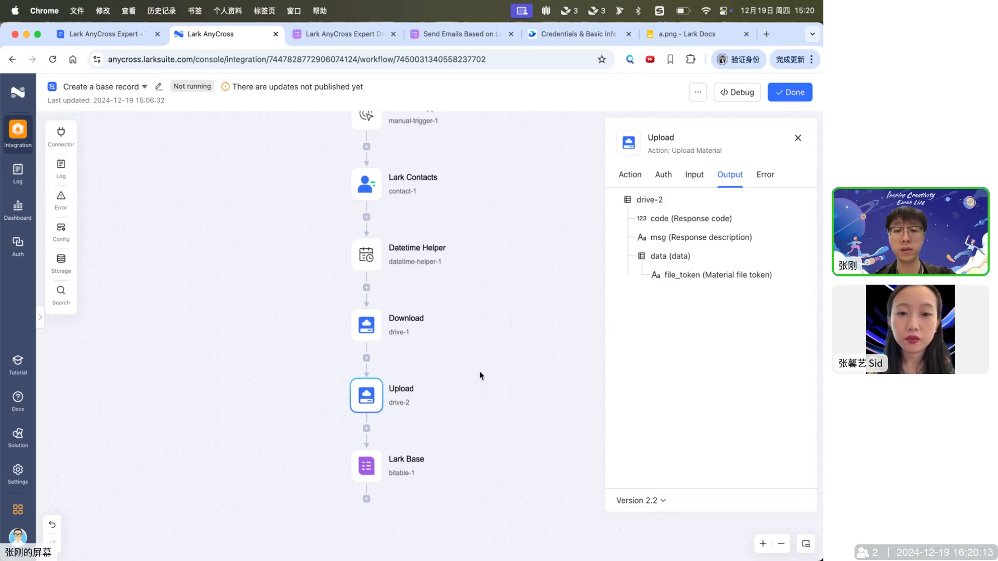
{"action": "left_click", "coordinate": [362, 471]}
{"action": "scroll", "coordinate": [699, 364], "scroll_direction": "down", "scroll_amount": 1}
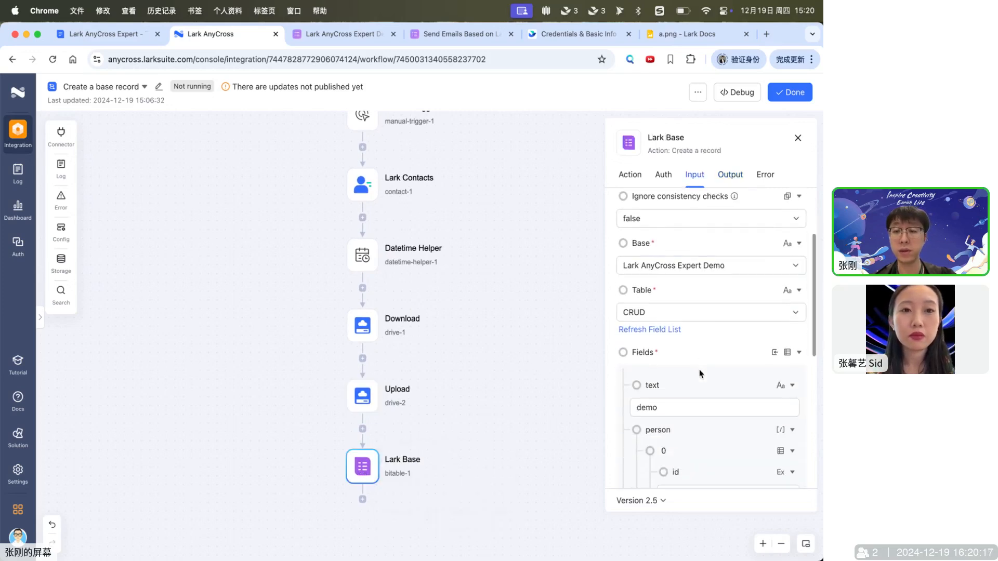
{"action": "scroll", "coordinate": [700, 373], "scroll_direction": "down", "scroll_amount": 6}
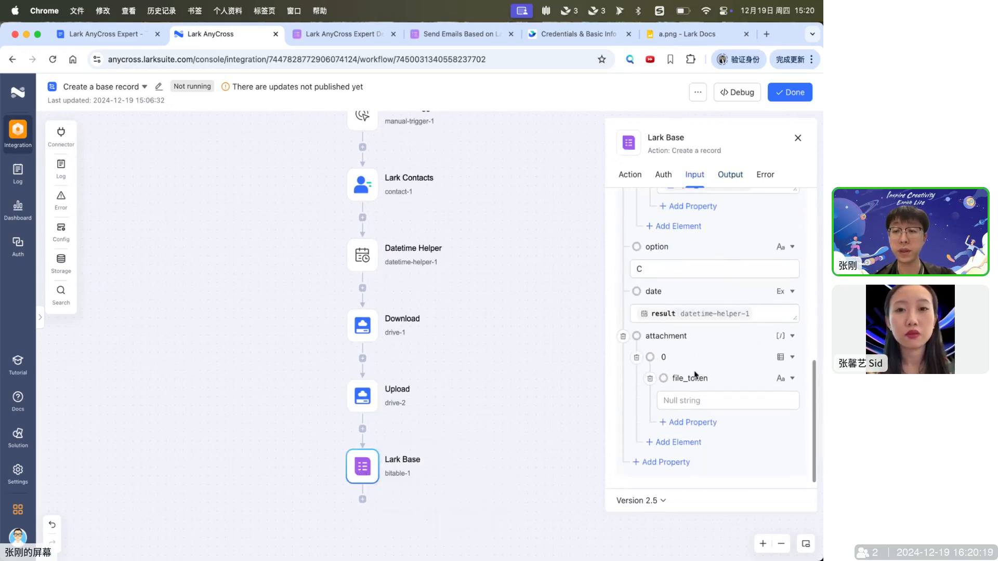
{"action": "left_click_drag", "start_coordinate": [664, 383], "coordinate": [371, 404]}
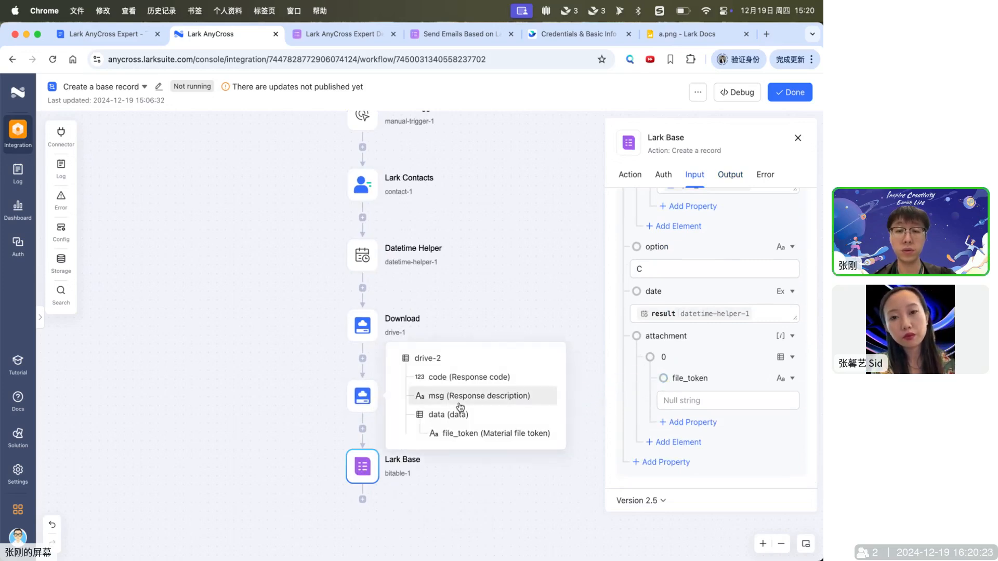
{"action": "left_click", "coordinate": [480, 438]}
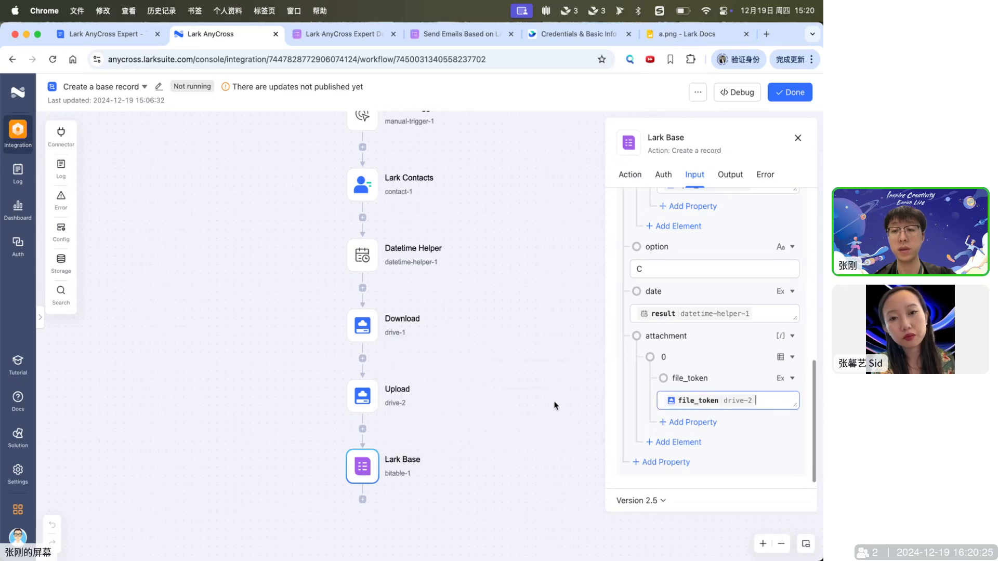
{"action": "scroll", "coordinate": [714, 343], "scroll_direction": "up", "scroll_amount": 1}
{"action": "scroll", "coordinate": [714, 342], "scroll_direction": "up", "scroll_amount": 10}
{"action": "scroll", "coordinate": [713, 338], "scroll_direction": "down", "scroll_amount": 12}
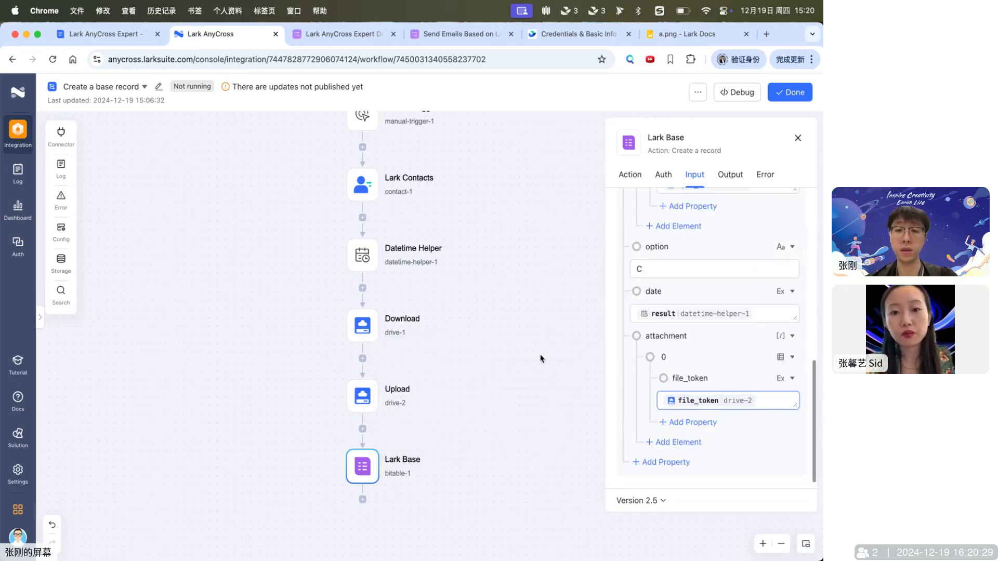
{"action": "scroll", "coordinate": [541, 359], "scroll_direction": "down", "scroll_amount": 1}
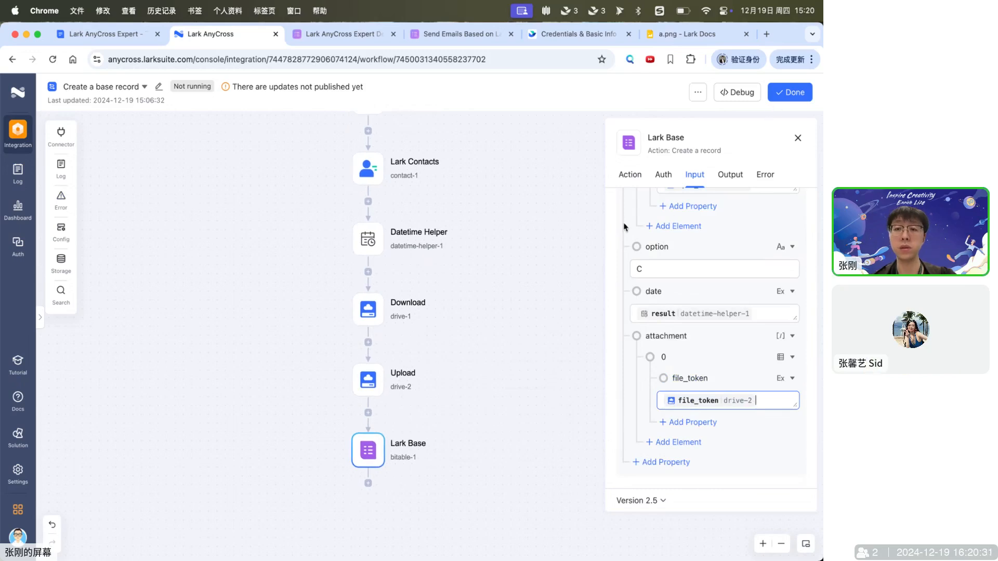
Step: Debug the Create a base record workflow and open its latest run log
{"action": "scroll", "coordinate": [512, 328], "scroll_direction": "up", "scroll_amount": 3}
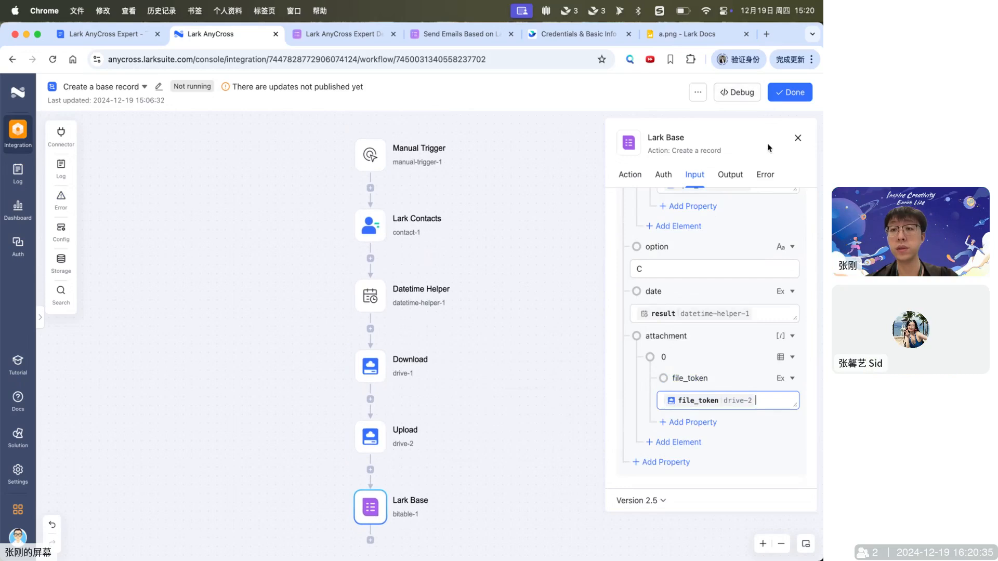
{"action": "left_click", "coordinate": [728, 98]}
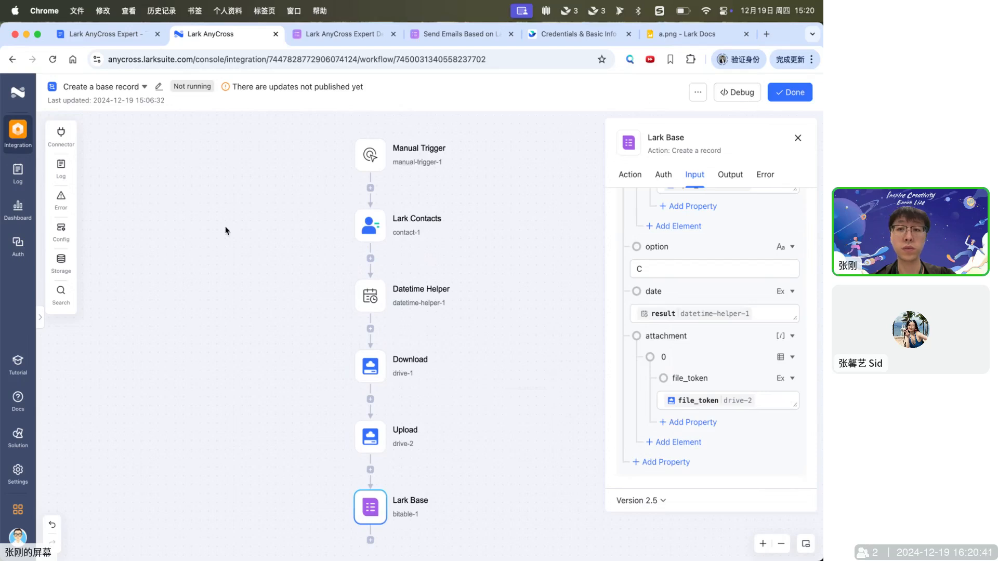
{"action": "left_click", "coordinate": [61, 166]}
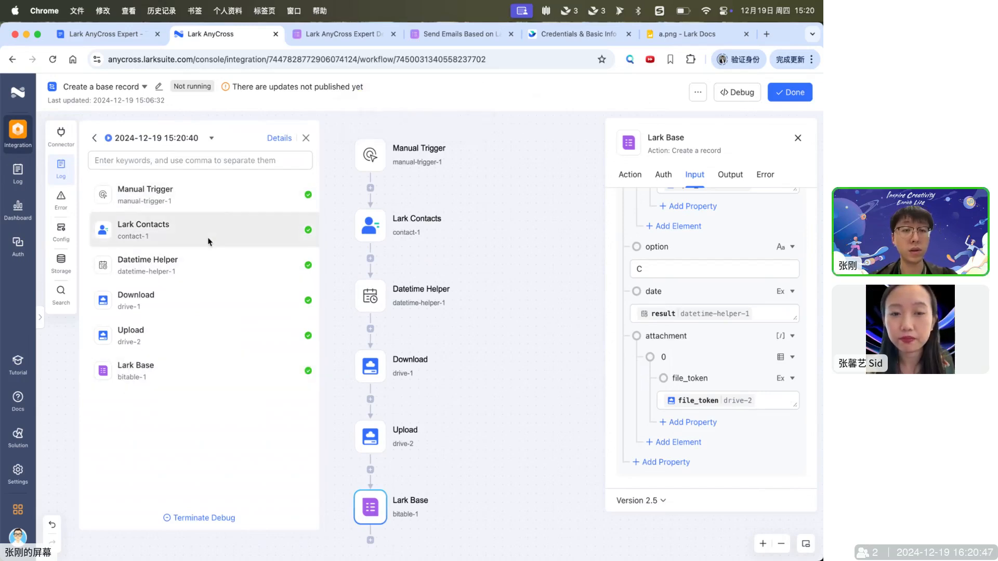
Step: Examine the Lark Base node's output in the debug log, including the record's date, attachment, person, text and option fields
{"action": "left_click", "coordinate": [206, 367]}
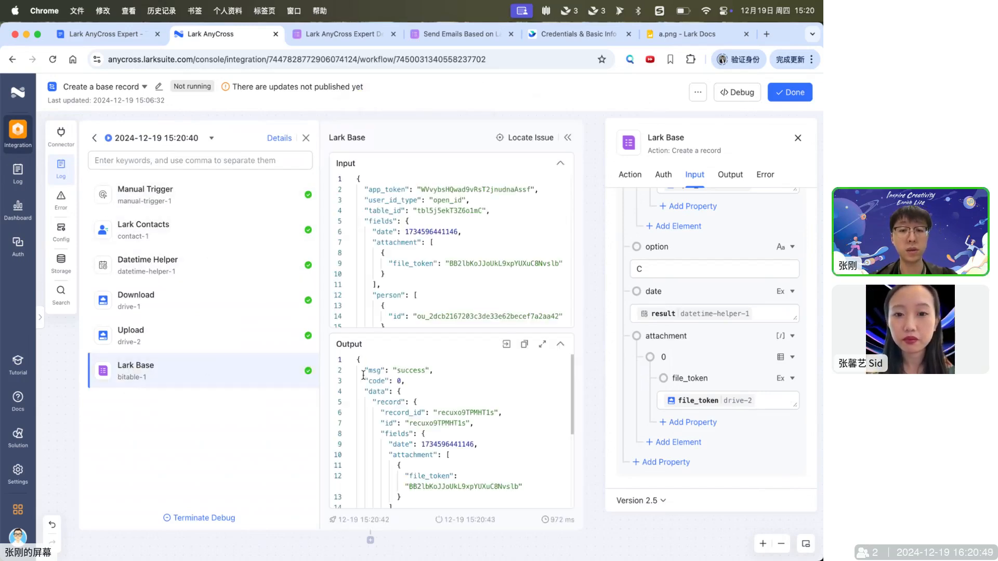
{"action": "scroll", "coordinate": [401, 413], "scroll_direction": "down", "scroll_amount": 2}
{"action": "scroll", "coordinate": [401, 413], "scroll_direction": "up", "scroll_amount": 1}
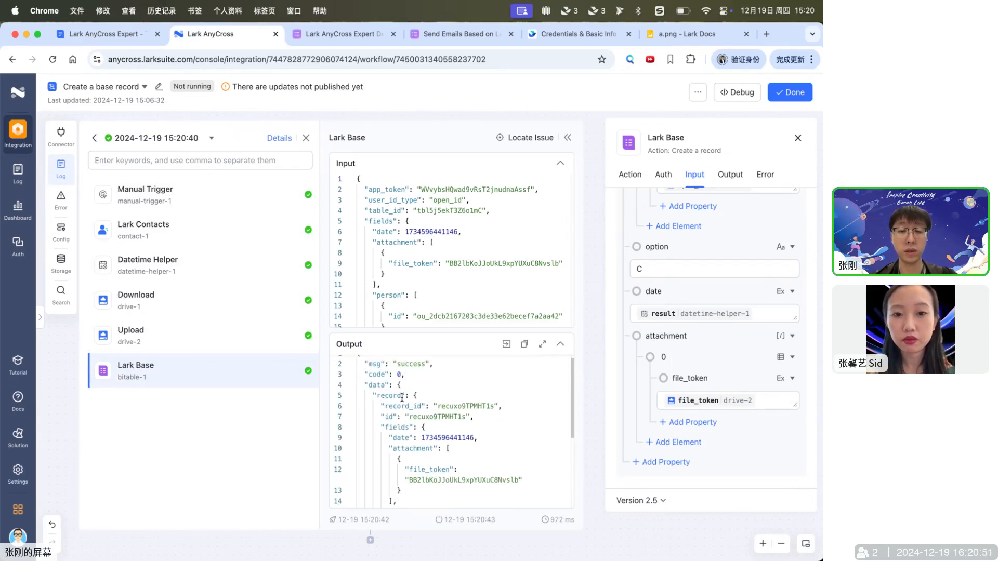
{"action": "scroll", "coordinate": [426, 438], "scroll_direction": "down", "scroll_amount": 5}
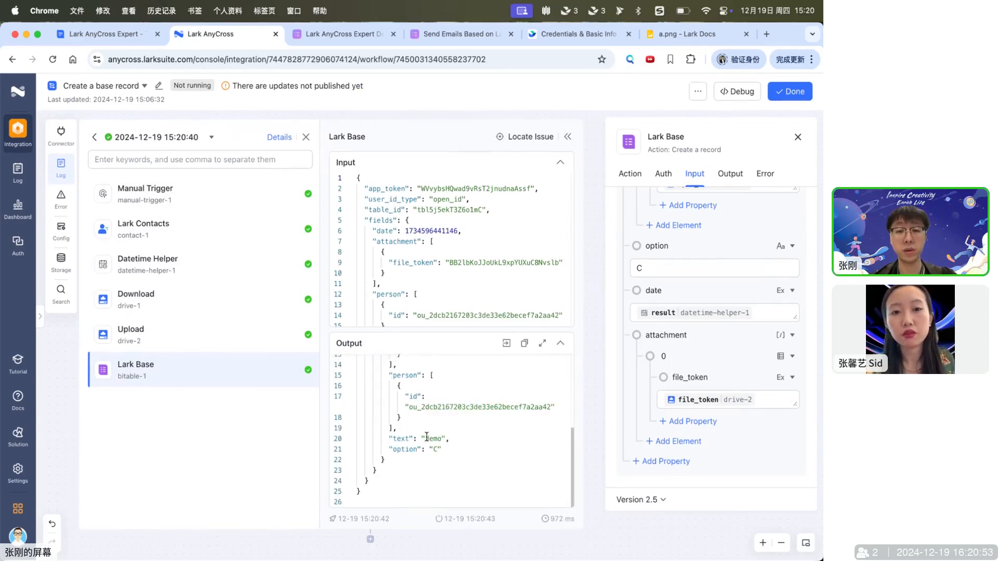
{"action": "scroll", "coordinate": [427, 438], "scroll_direction": "up", "scroll_amount": 6}
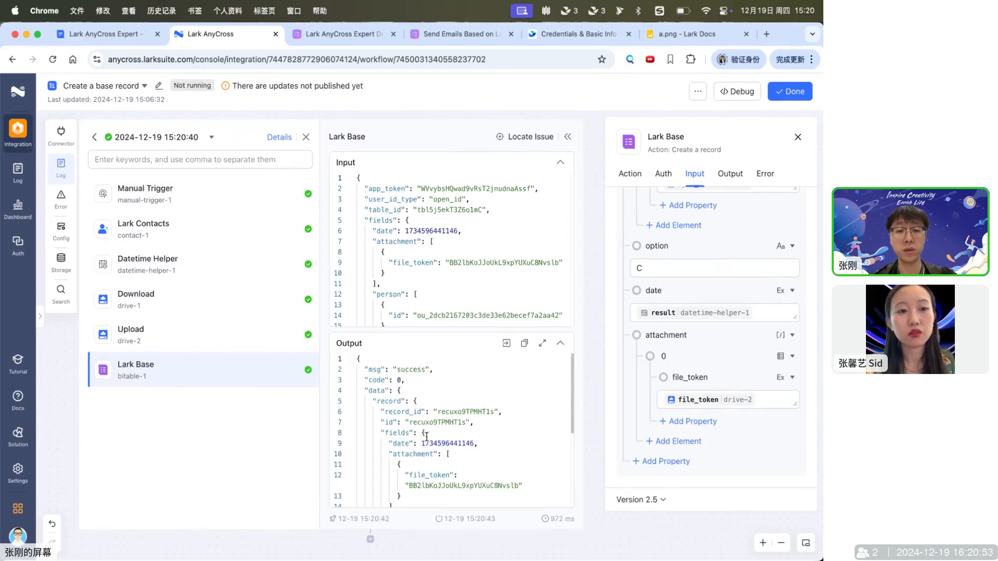
Step: In the Lark AnyCross Expert Demo base, dismiss the option field settings and check the new demo record in the CRUD table, including its attachment
{"action": "left_click", "coordinate": [349, 32]}
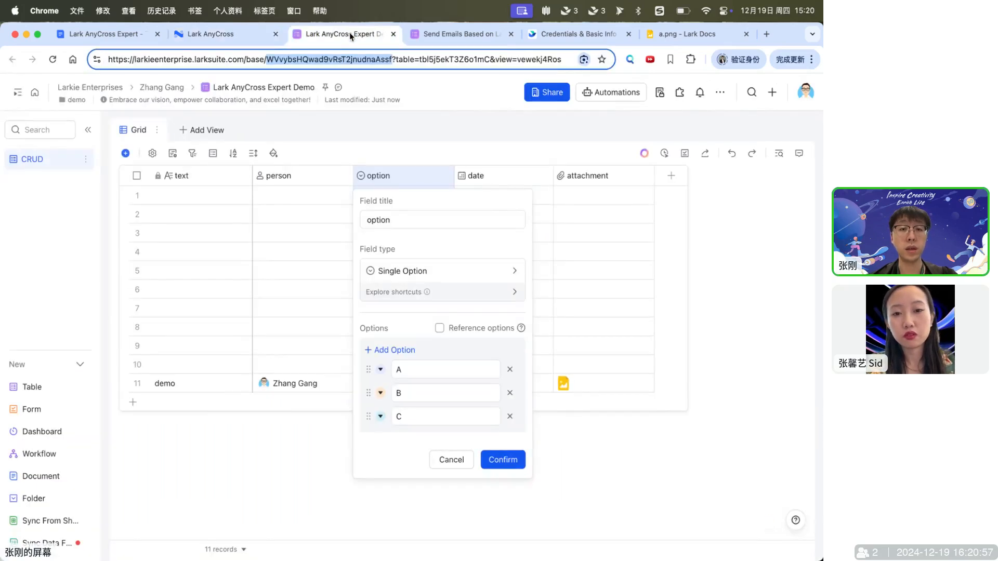
{"action": "left_click", "coordinate": [304, 469]}
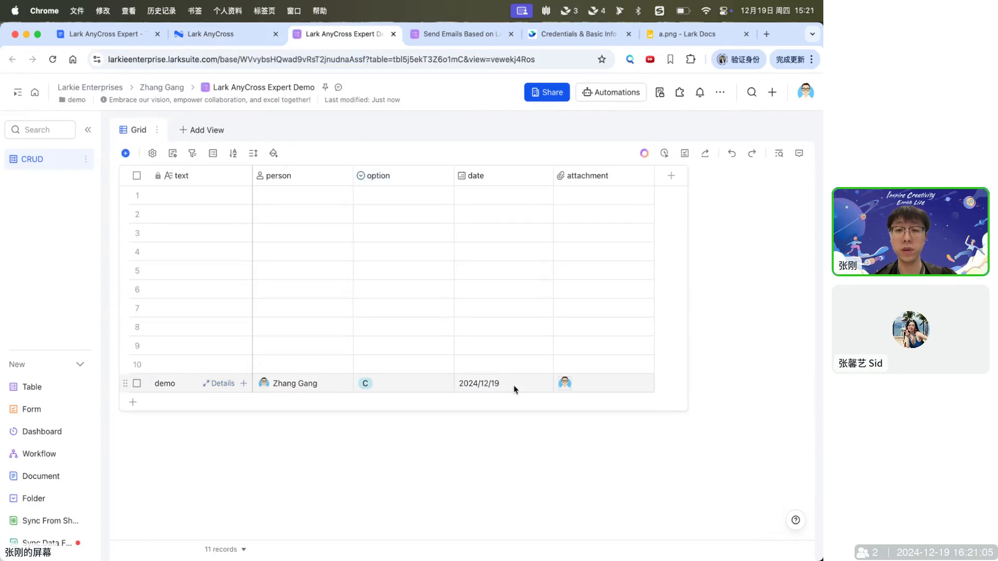
{"action": "left_click", "coordinate": [599, 386]}
{"action": "left_click", "coordinate": [555, 439]}
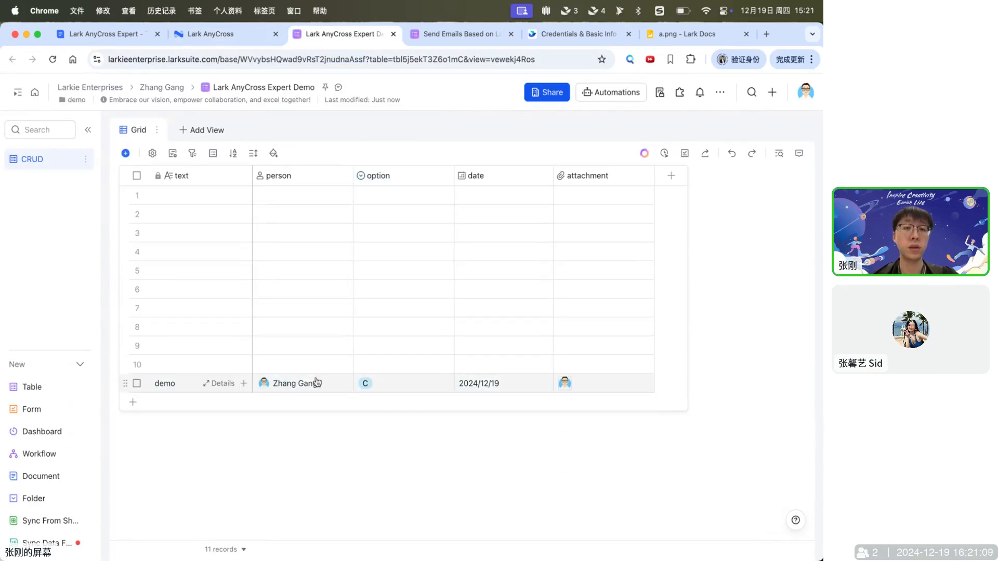
Step: Return to the AnyCross workflow, finish editing it and close the node details and run log
{"action": "left_click", "coordinate": [211, 39]}
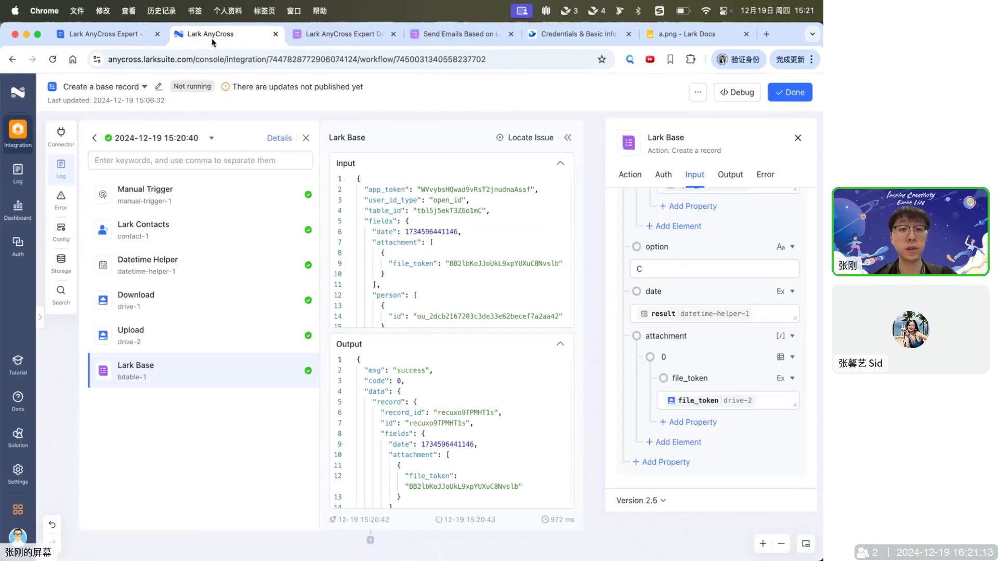
{"action": "left_click", "coordinate": [795, 94]}
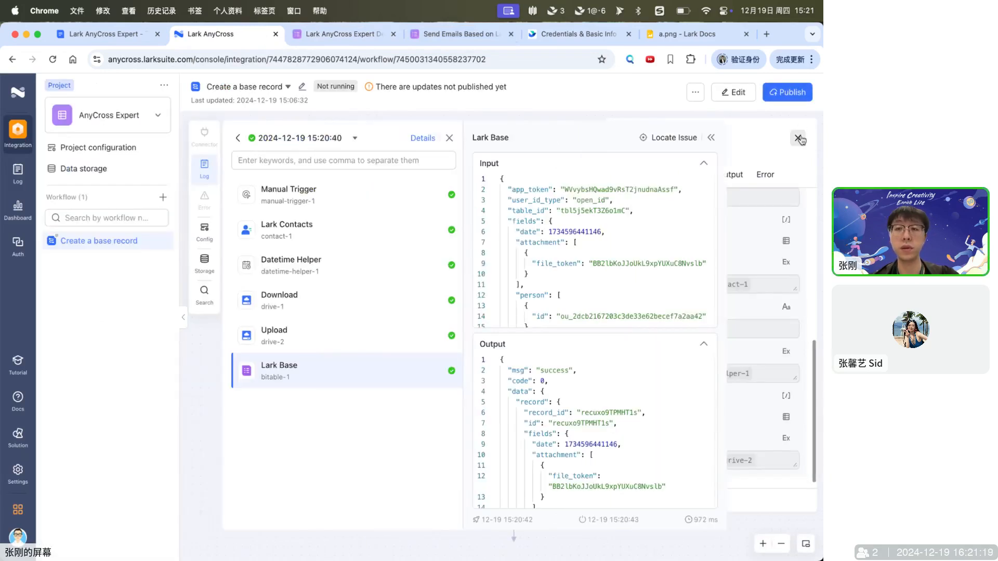
{"action": "left_click", "coordinate": [711, 138]}
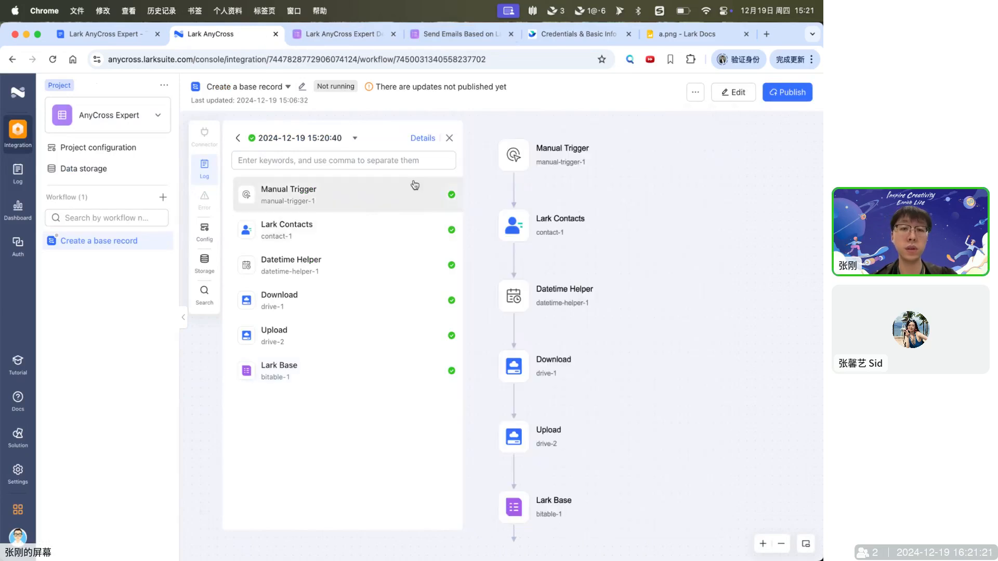
{"action": "left_click", "coordinate": [449, 138]}
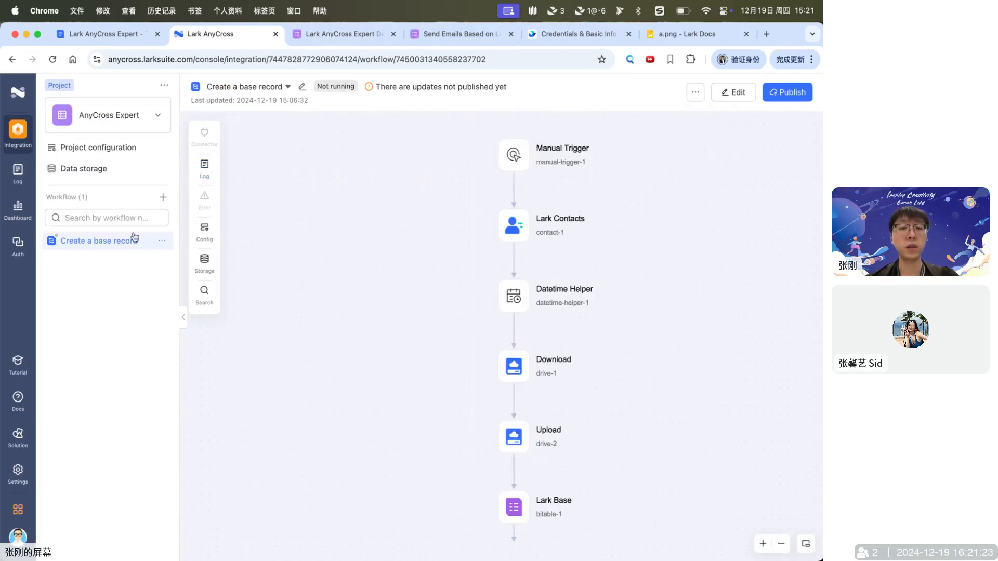
Step: Start a new blank workflow in the AnyCross Expert project and begin its name with "modi"
{"action": "left_click", "coordinate": [164, 197]}
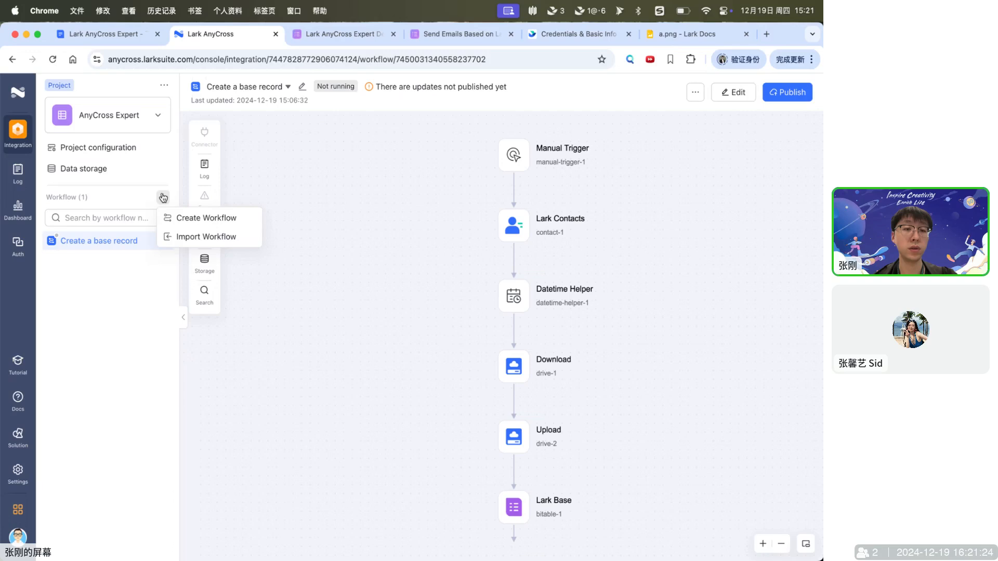
{"action": "left_click", "coordinate": [191, 222]}
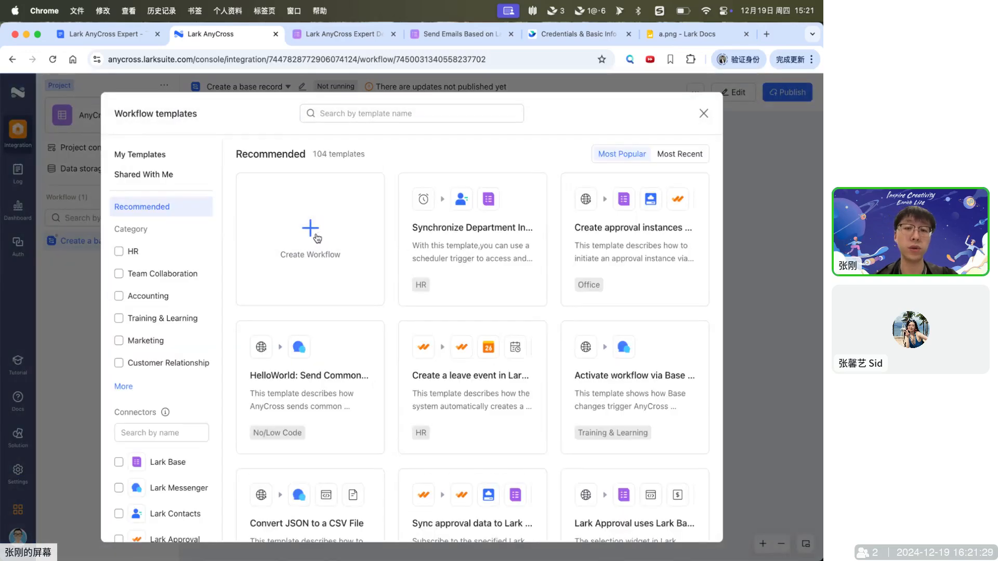
{"action": "left_click", "coordinate": [317, 238]}
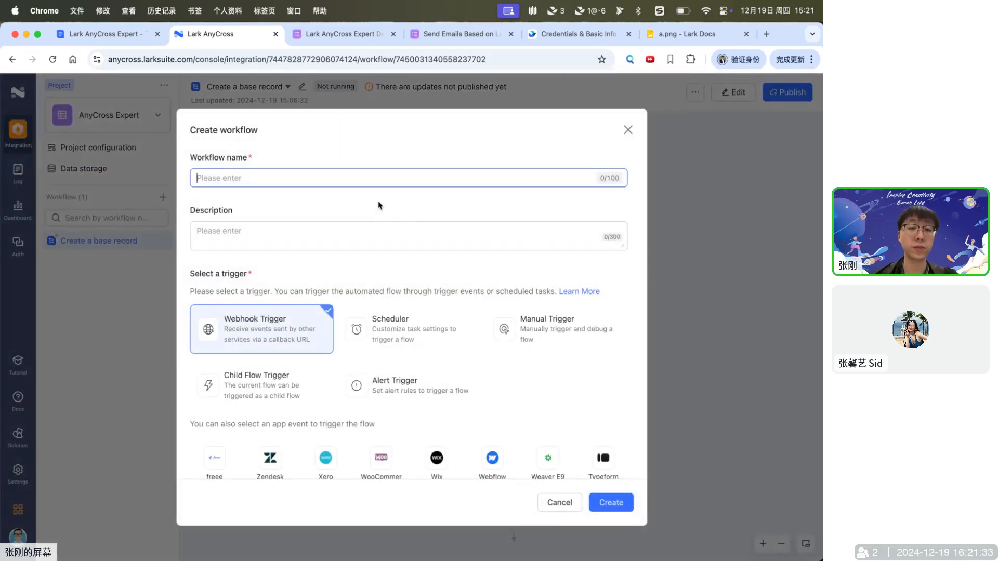
{"action": "type", "text": "modi"}
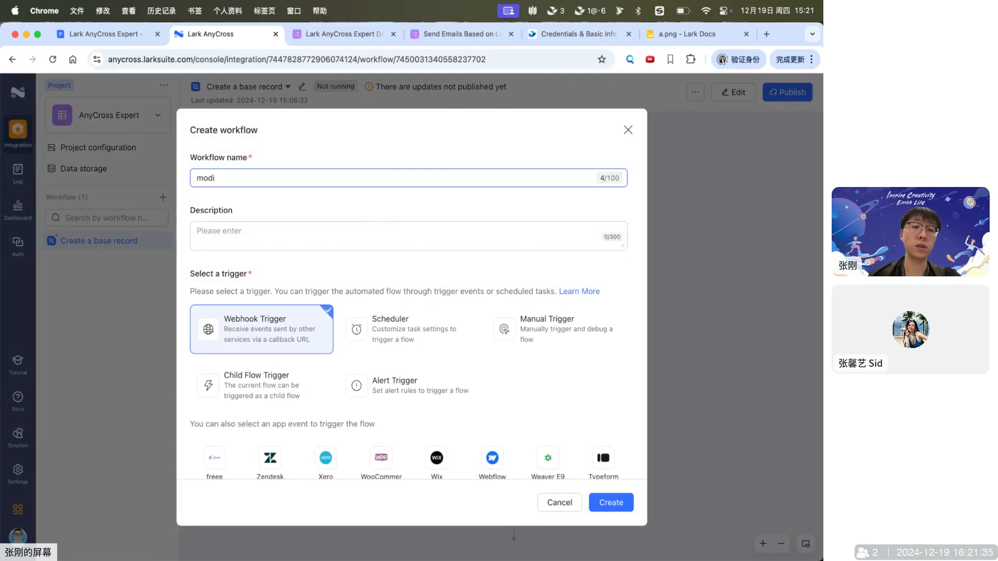
Step: Name the new workflow "update base record", choose the Manual Trigger, and create it
{"action": "key", "text": "super+a"}
{"action": "type", "text": "upda"}
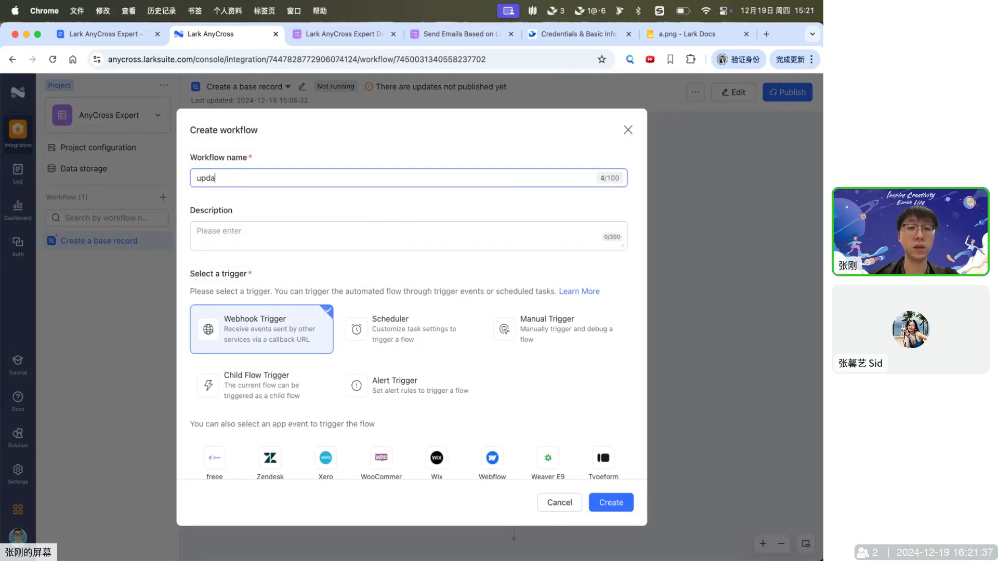
{"action": "type", "text": "te base "}
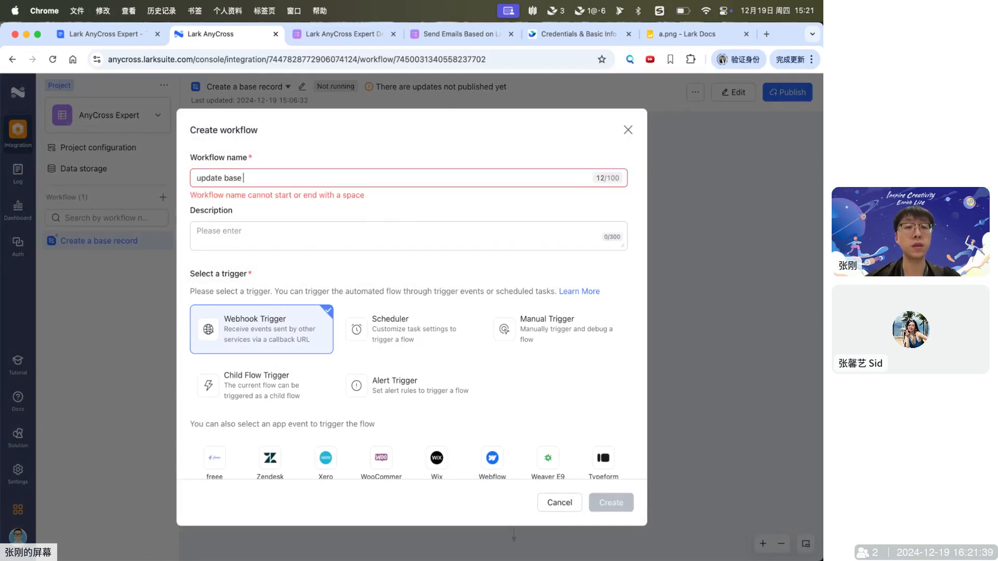
{"action": "type", "text": "record"}
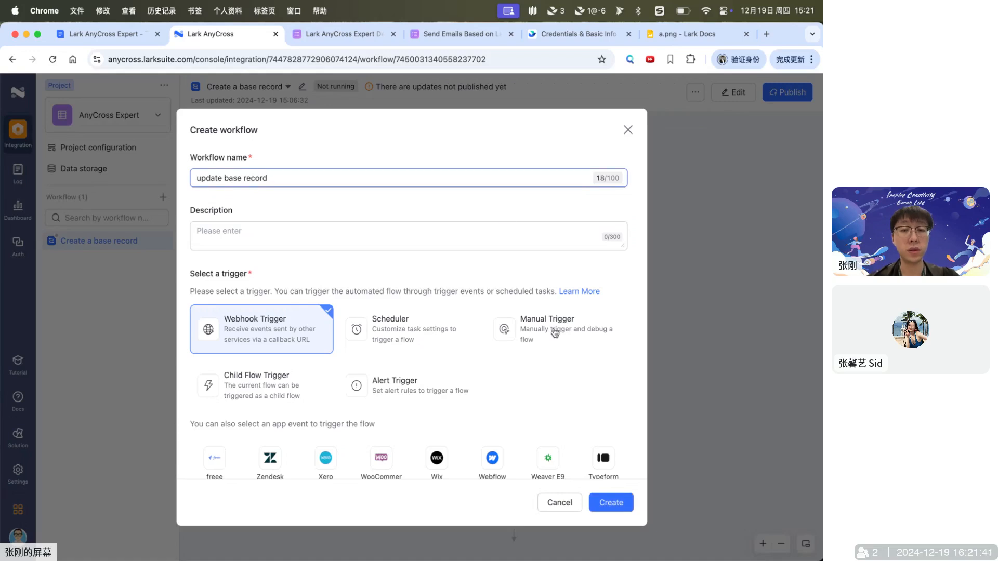
{"action": "left_click", "coordinate": [539, 344]}
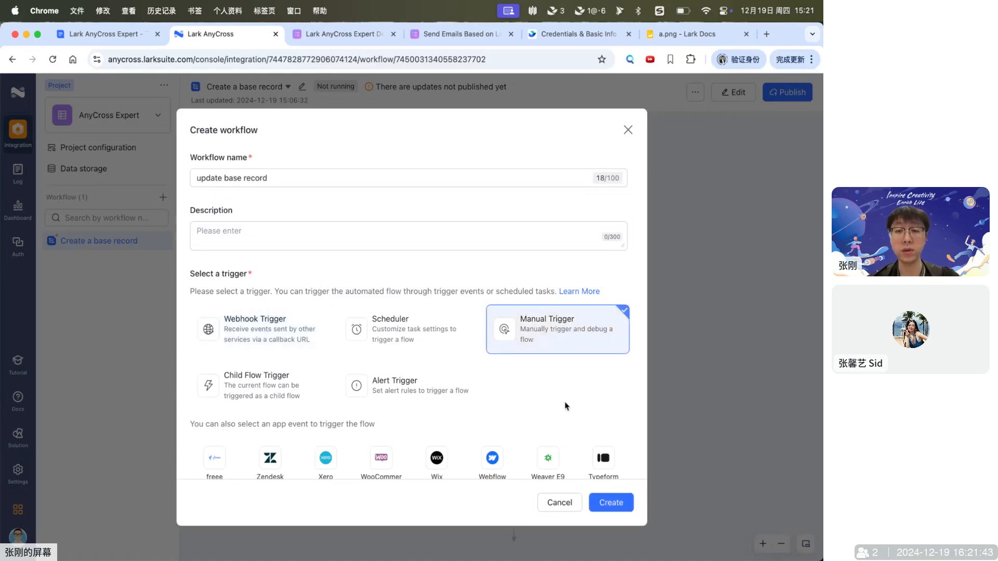
{"action": "scroll", "coordinate": [566, 405], "scroll_direction": "down", "scroll_amount": 1}
{"action": "left_click", "coordinate": [607, 504]}
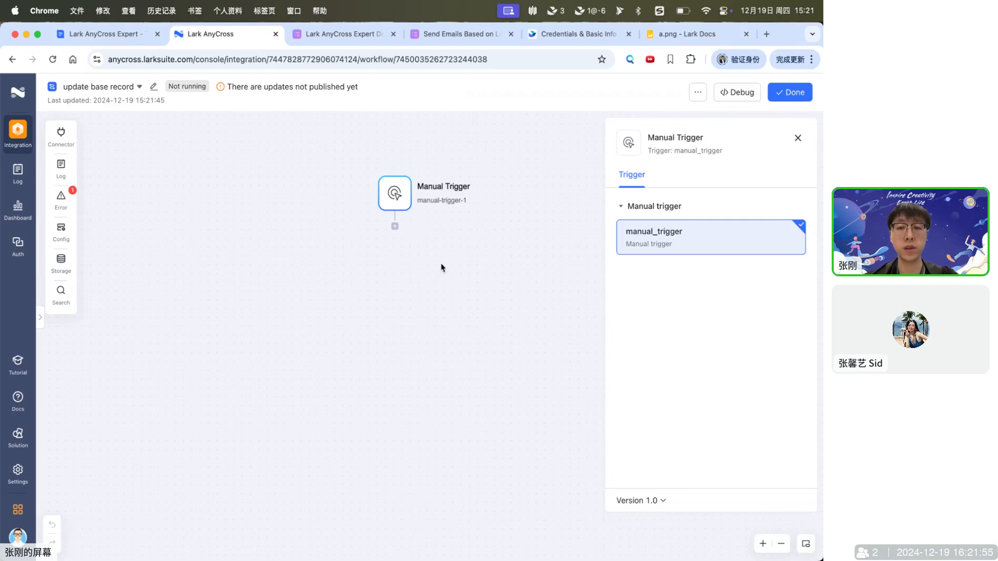
Step: Add a Lark Base node with the Search records action after the Manual Trigger
{"action": "left_click", "coordinate": [395, 227]}
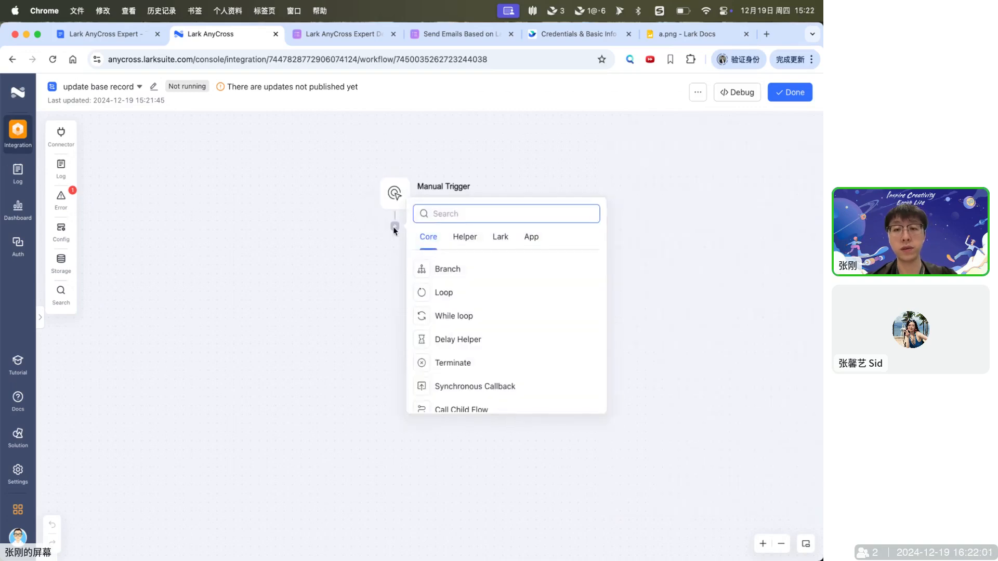
{"action": "type", "text": "base"}
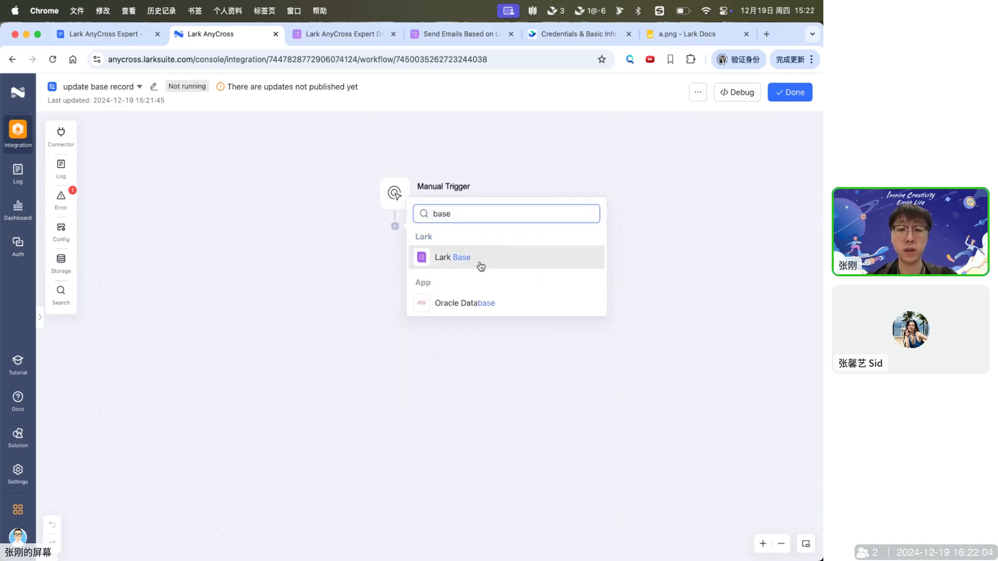
{"action": "left_click", "coordinate": [476, 261]}
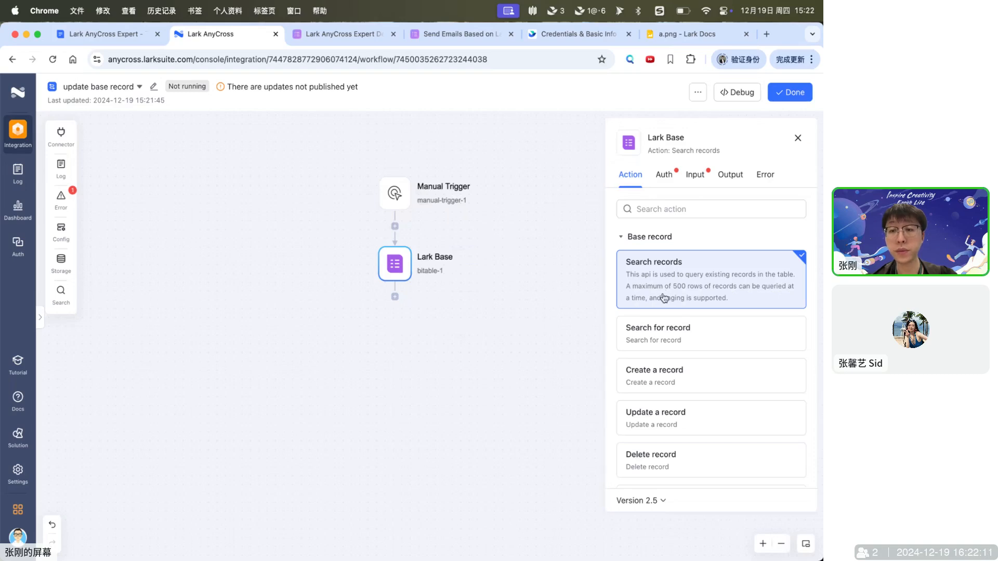
{"action": "scroll", "coordinate": [672, 367], "scroll_direction": "down", "scroll_amount": 1}
{"action": "scroll", "coordinate": [672, 367], "scroll_direction": "up", "scroll_amount": 1}
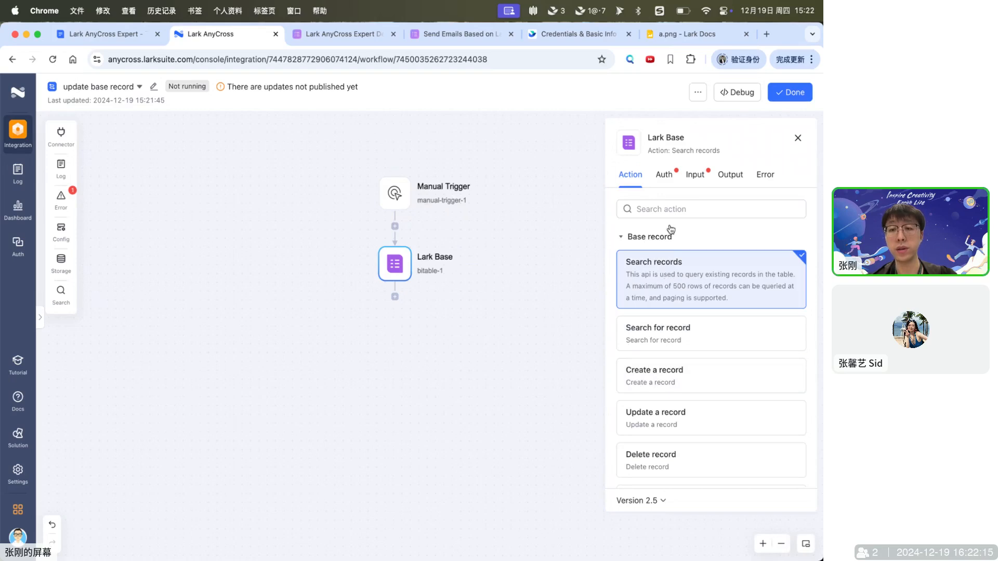
Step: Assign the "Lark AnyCross Expert" authentication to the Lark Base node
{"action": "left_click", "coordinate": [664, 176]}
{"action": "left_click", "coordinate": [697, 230]}
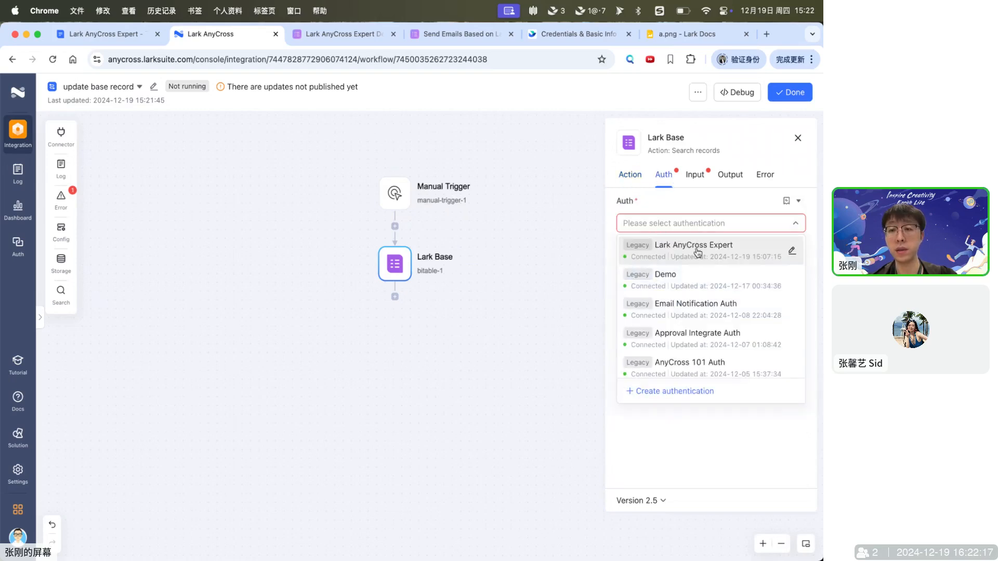
{"action": "left_click", "coordinate": [697, 251]}
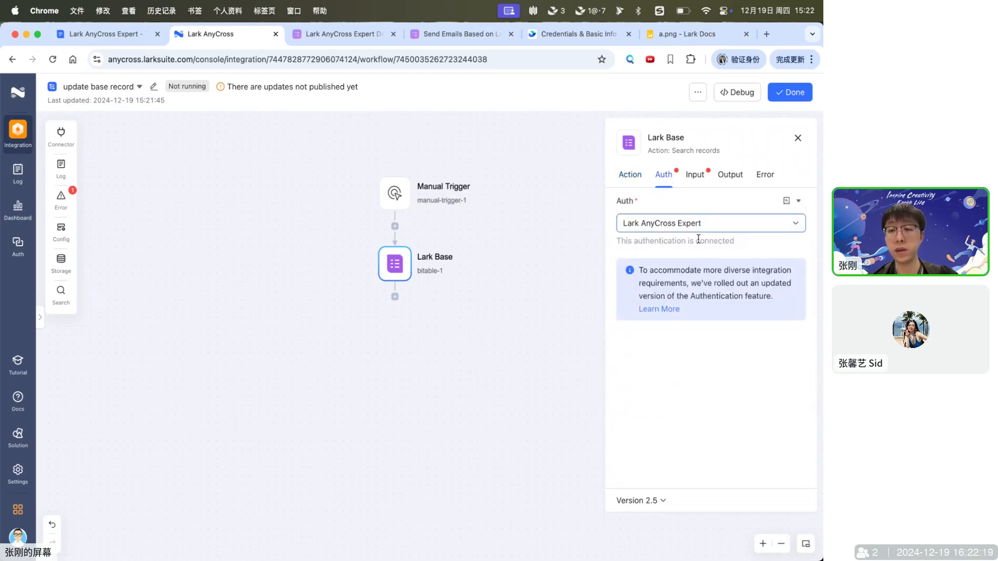
Step: Set the Lark Base node's base to "Lark AnyCross Expert Demo" and its table to CRUD
{"action": "left_click", "coordinate": [693, 176]}
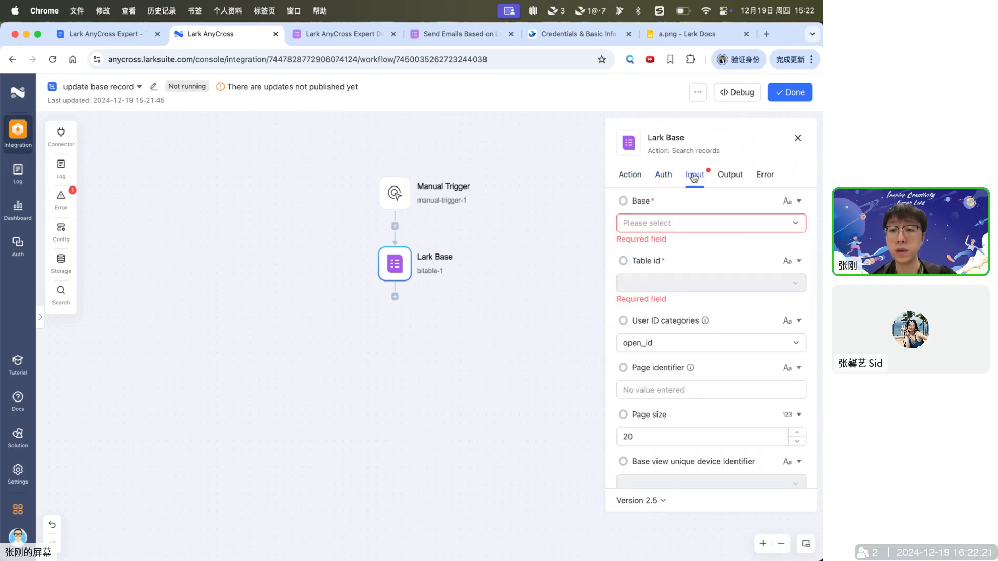
{"action": "left_click", "coordinate": [746, 225]}
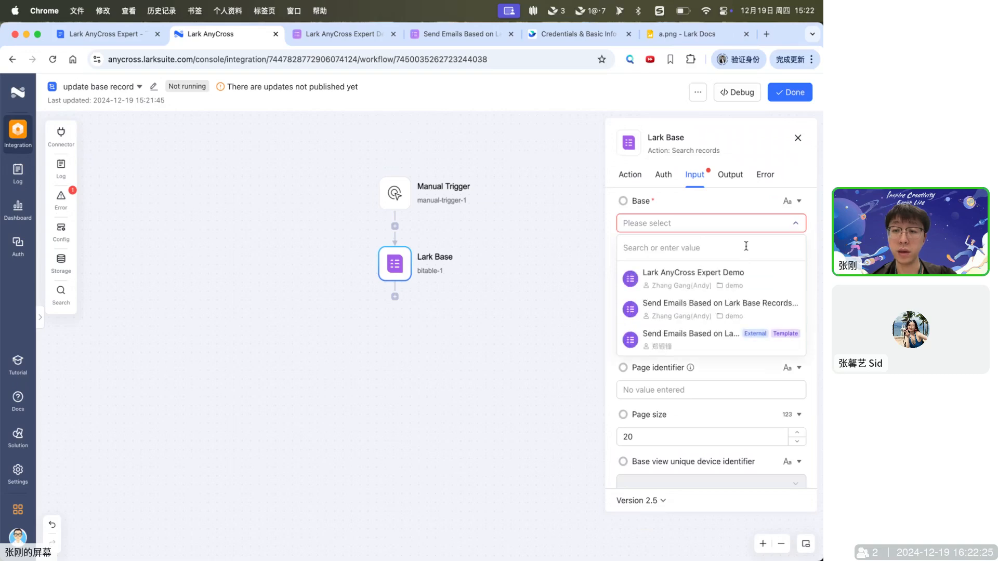
{"action": "left_click", "coordinate": [741, 276]}
{"action": "left_click", "coordinate": [734, 271]}
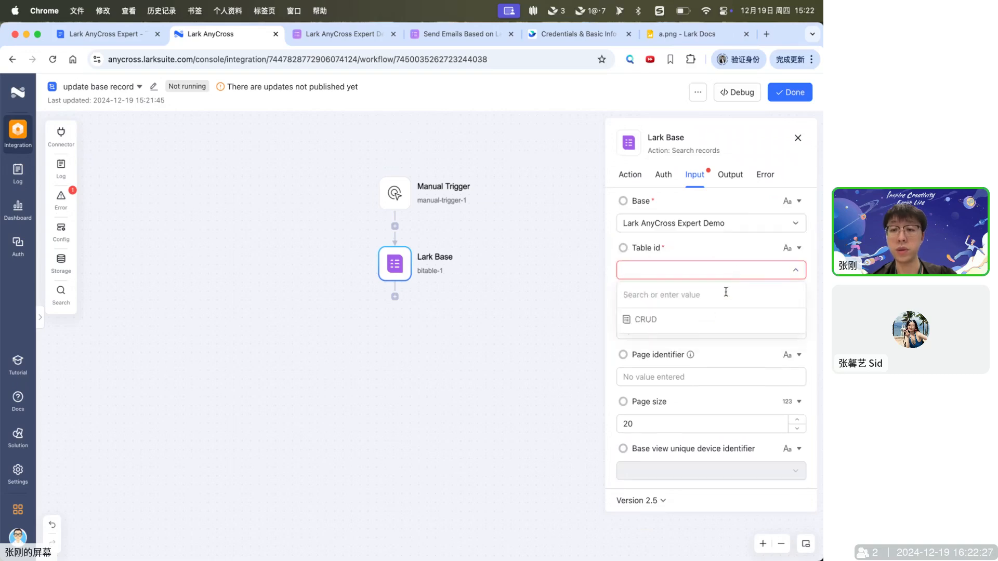
{"action": "left_click", "coordinate": [703, 326]}
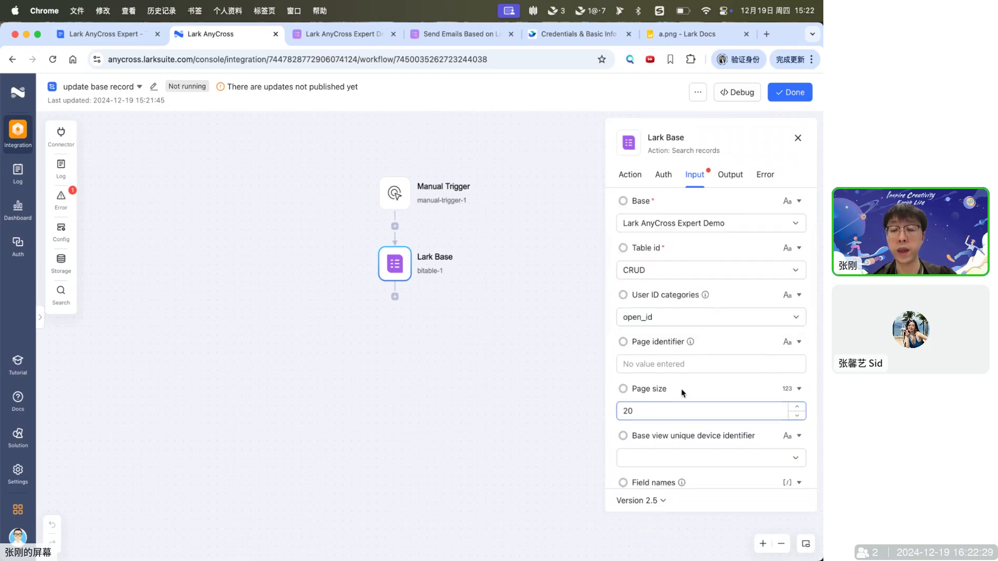
Step: Examine the remaining input parameters of the record search and the structure of its output
{"action": "scroll", "coordinate": [683, 393], "scroll_direction": "down", "scroll_amount": 3}
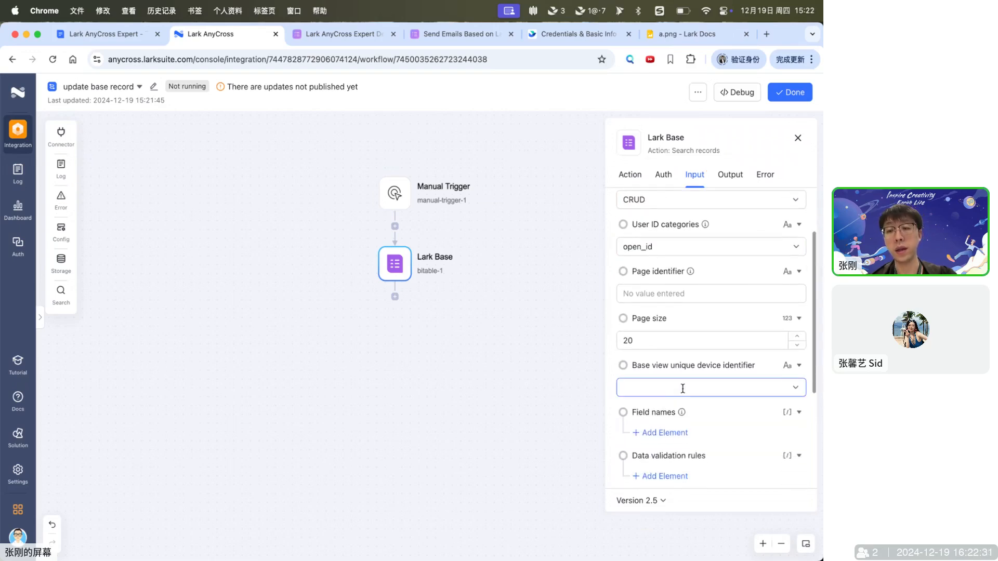
{"action": "scroll", "coordinate": [682, 389], "scroll_direction": "down", "scroll_amount": 1}
{"action": "scroll", "coordinate": [682, 388], "scroll_direction": "up", "scroll_amount": 1}
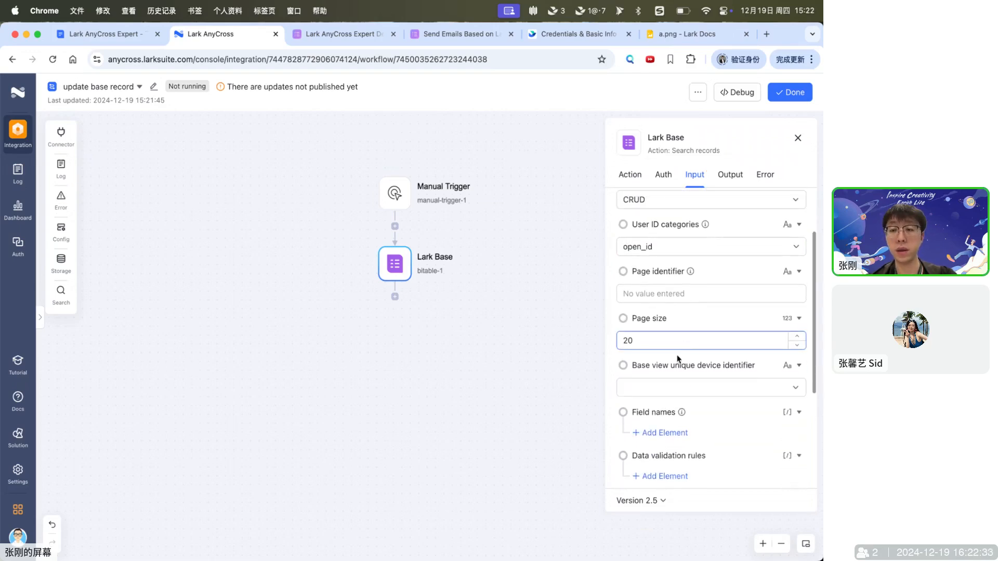
{"action": "scroll", "coordinate": [678, 359], "scroll_direction": "down", "scroll_amount": 3}
{"action": "scroll", "coordinate": [689, 349], "scroll_direction": "down", "scroll_amount": 5}
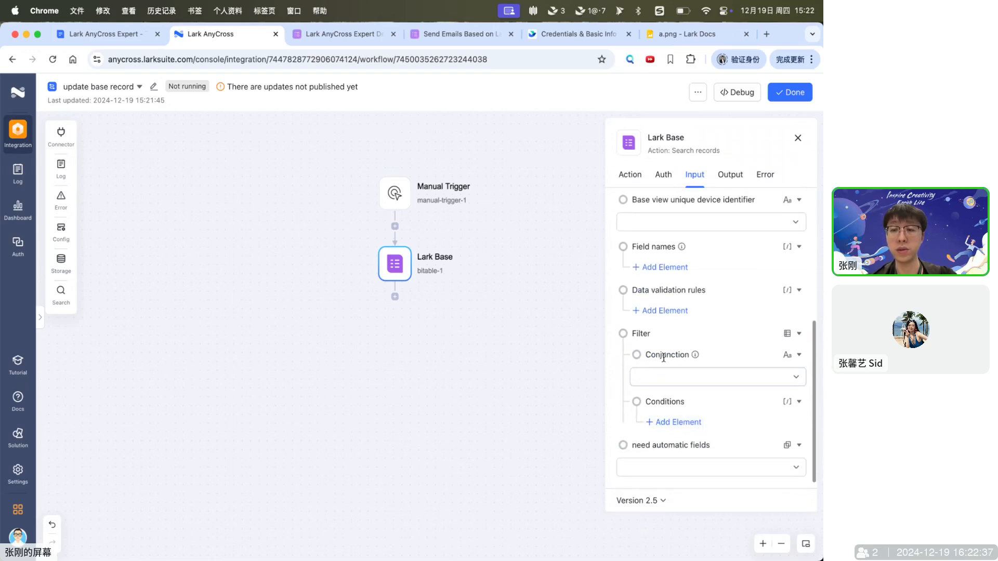
{"action": "scroll", "coordinate": [717, 405], "scroll_direction": "up", "scroll_amount": 10}
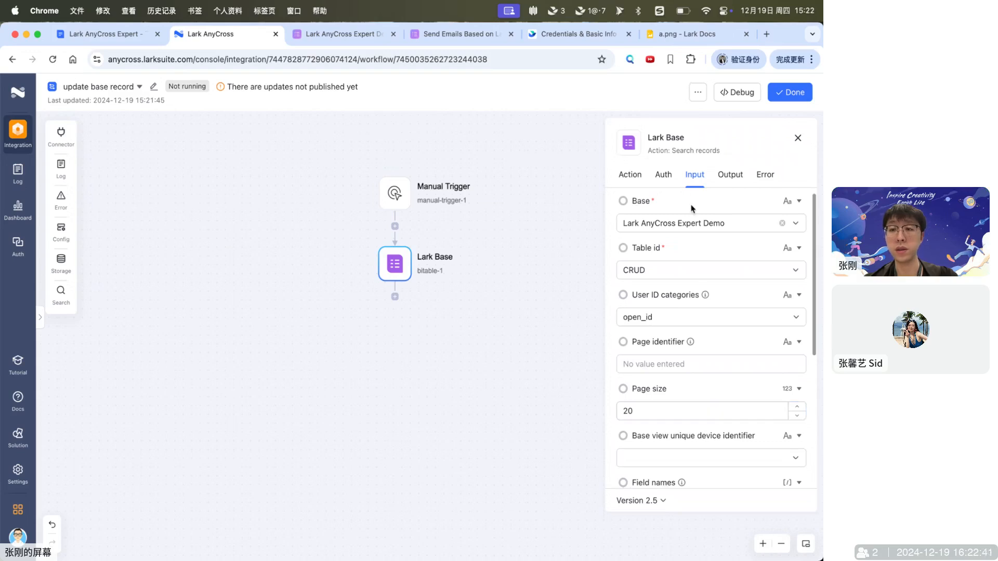
{"action": "left_click", "coordinate": [729, 179]}
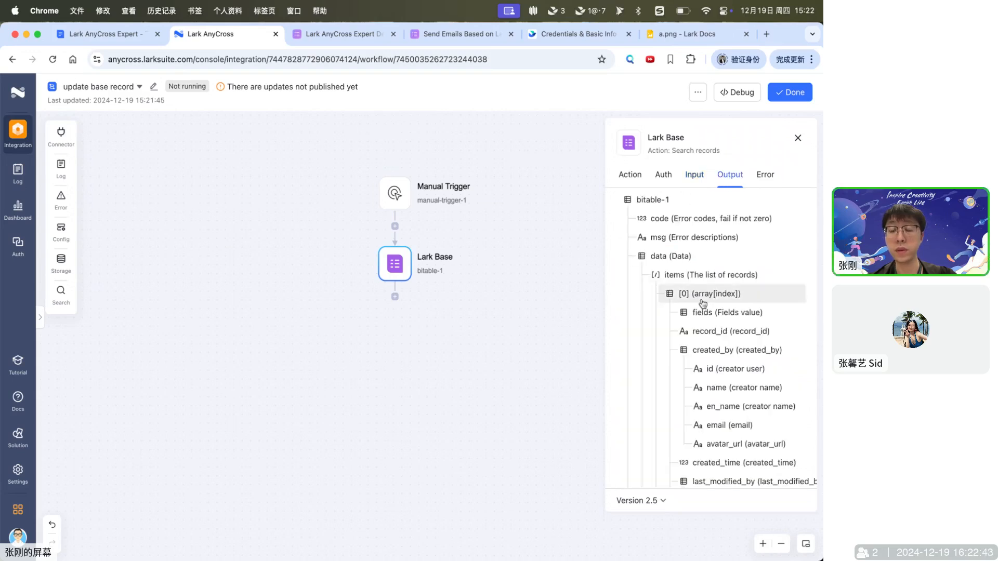
{"action": "scroll", "coordinate": [702, 301], "scroll_direction": "down", "scroll_amount": 1}
{"action": "scroll", "coordinate": [703, 303], "scroll_direction": "up", "scroll_amount": 1}
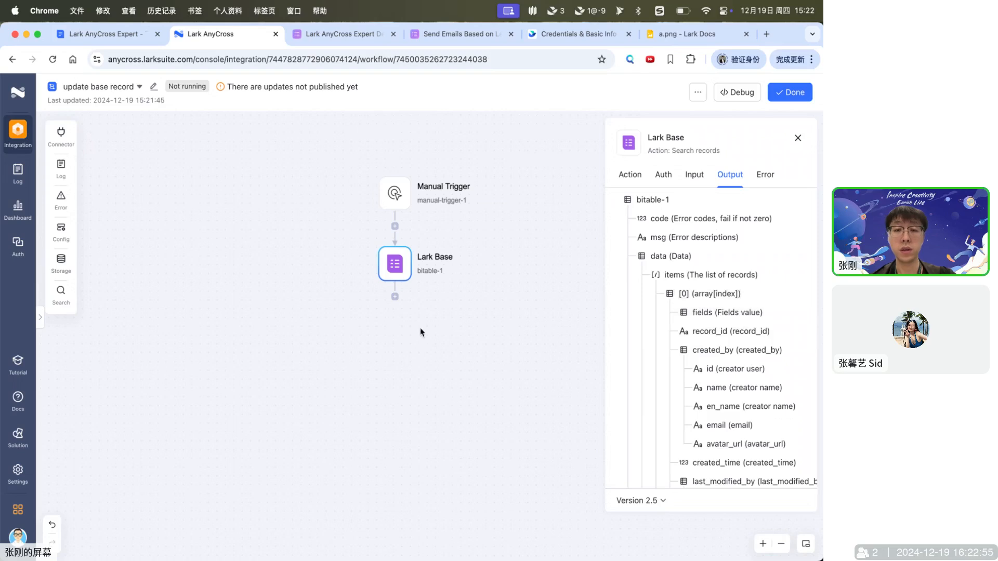
Step: Add a serial Loop after the Lark Base node and set its loop list to the items from bitable-1
{"action": "left_click", "coordinate": [394, 297]}
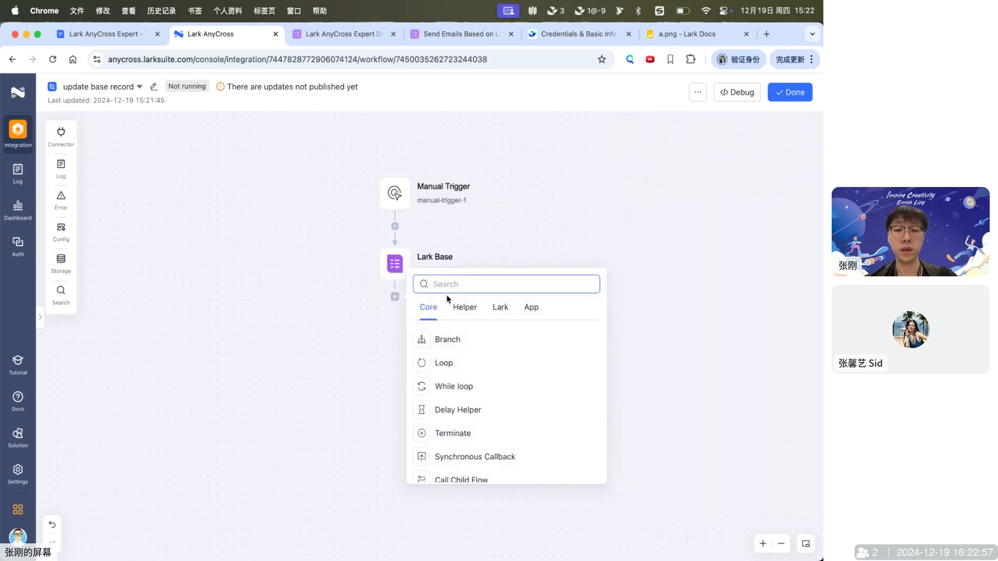
{"action": "left_click", "coordinate": [457, 370]}
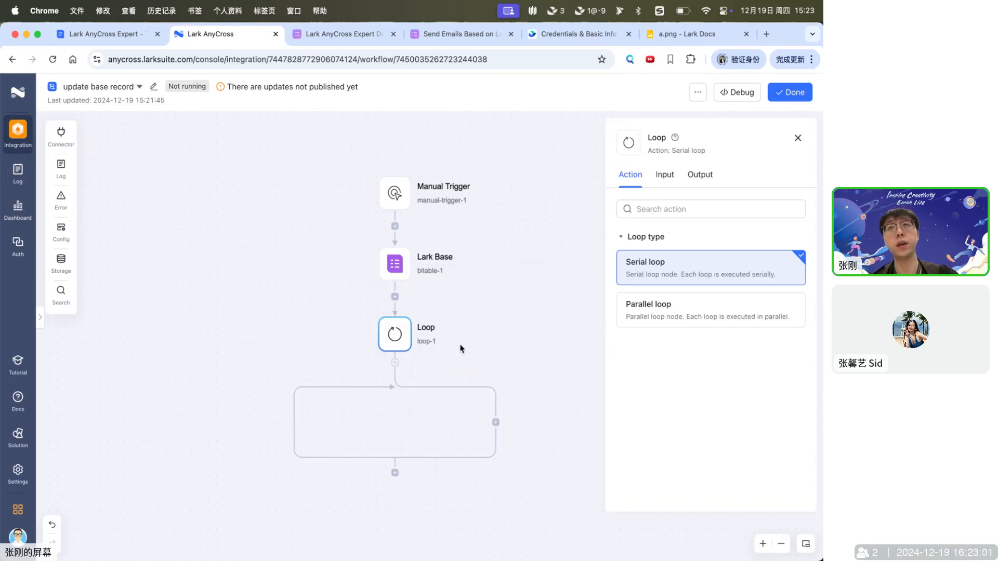
{"action": "scroll", "coordinate": [460, 348], "scroll_direction": "down", "scroll_amount": 2}
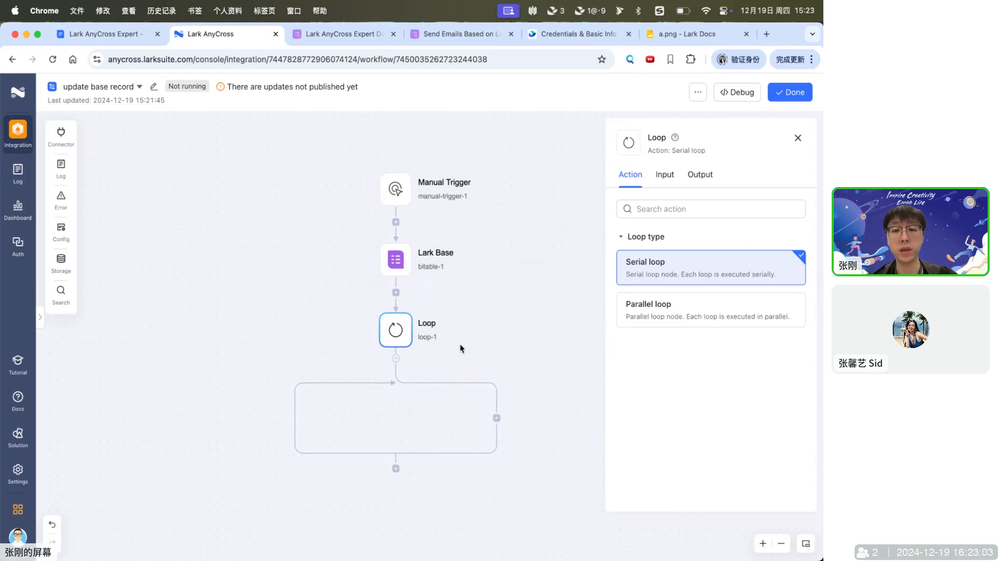
{"action": "left_click", "coordinate": [663, 180]}
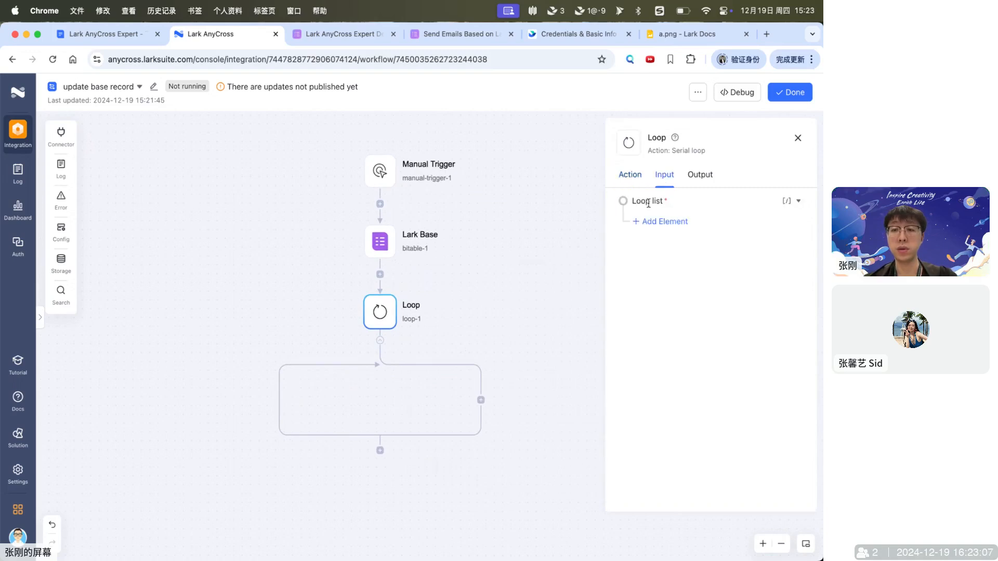
{"action": "left_click_drag", "start_coordinate": [625, 206], "coordinate": [389, 253]}
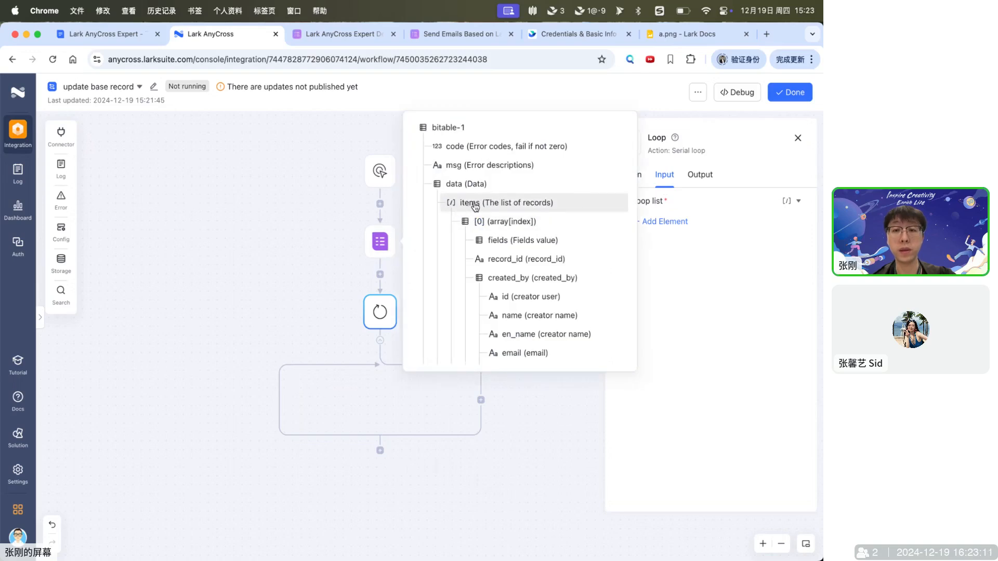
{"action": "left_click", "coordinate": [483, 203]}
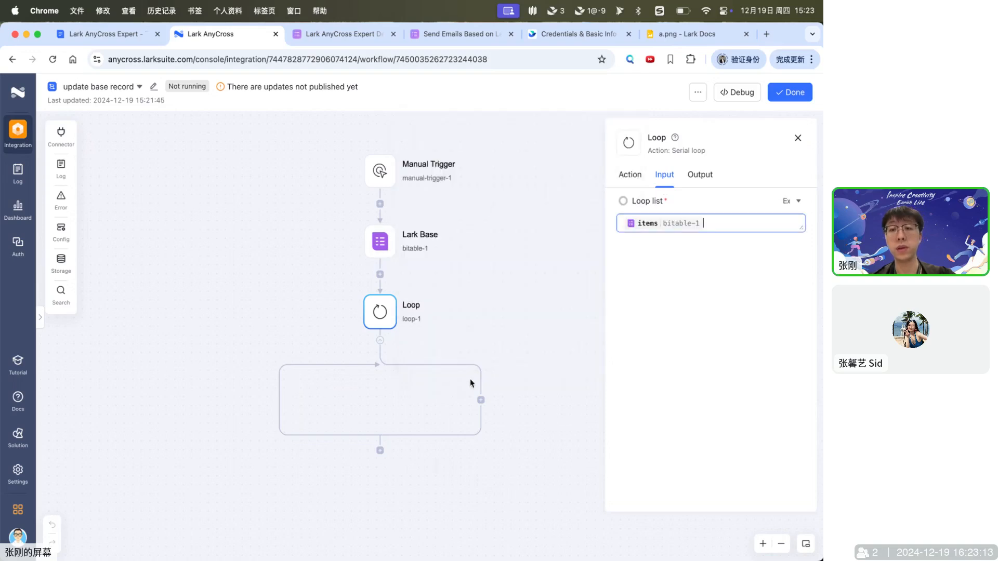
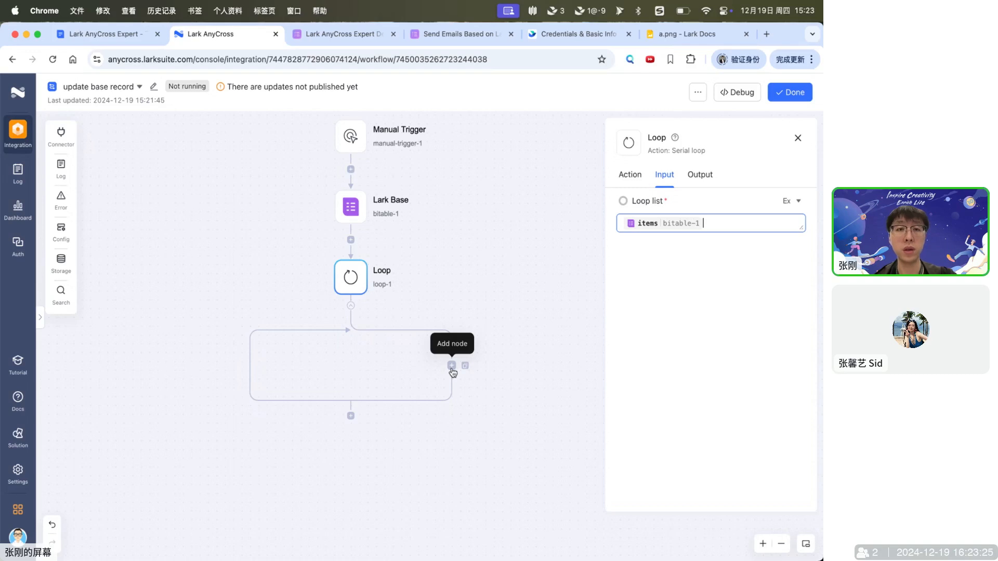
Step: Check the records in the CRUD table, and add a Branch node inside the loop
{"action": "left_click", "coordinate": [342, 35]}
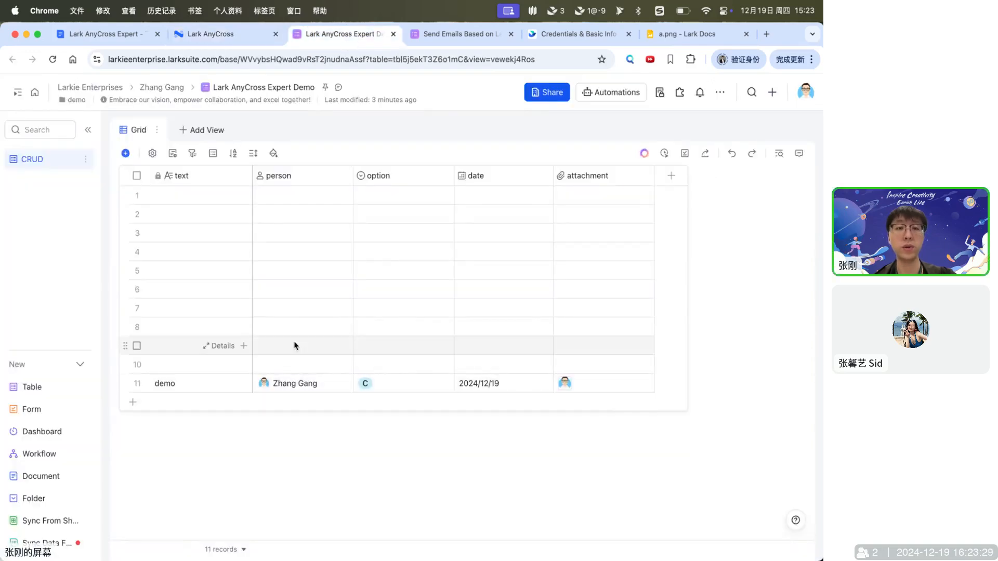
{"action": "left_click", "coordinate": [205, 33]}
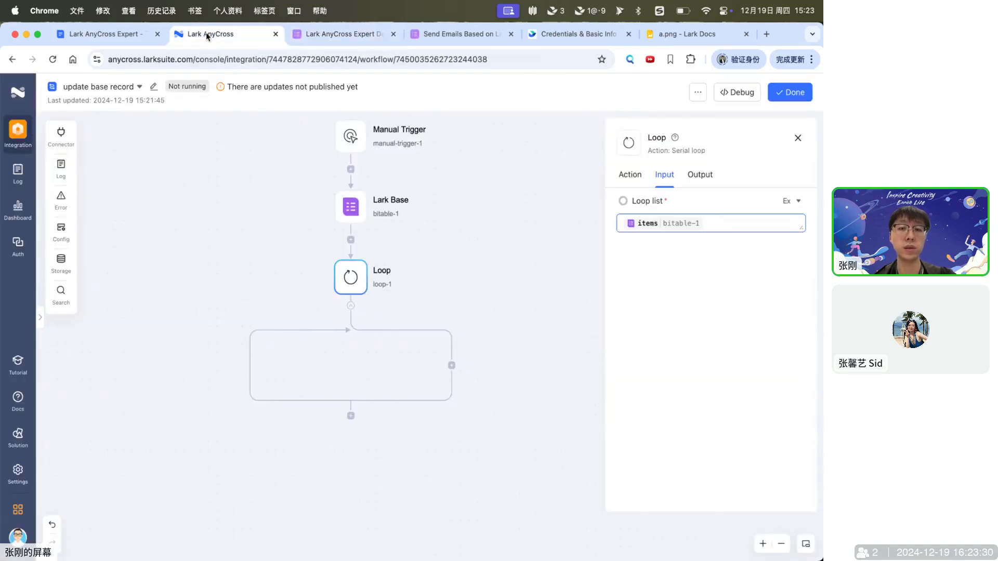
{"action": "left_click", "coordinate": [451, 365]}
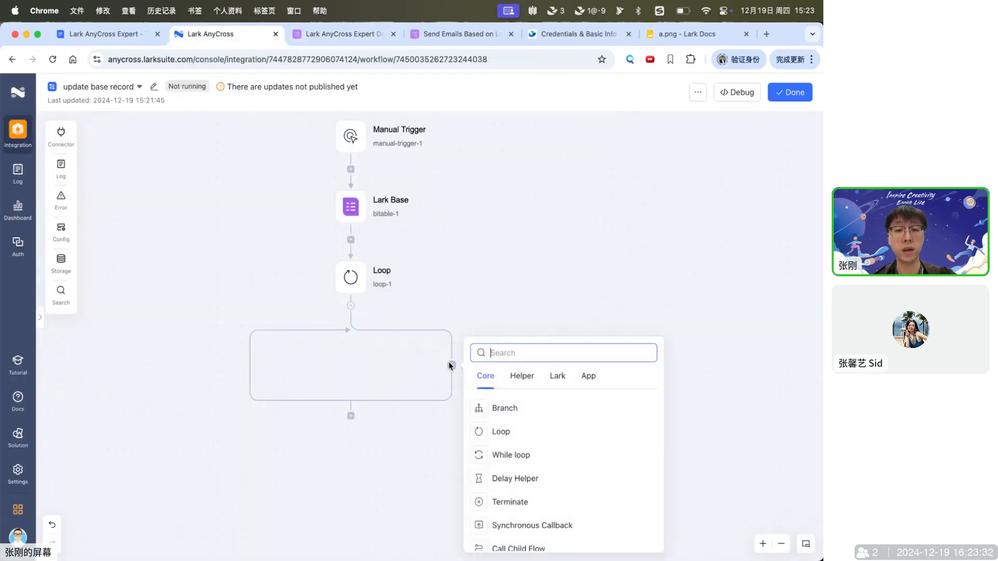
{"action": "left_click", "coordinate": [504, 408]}
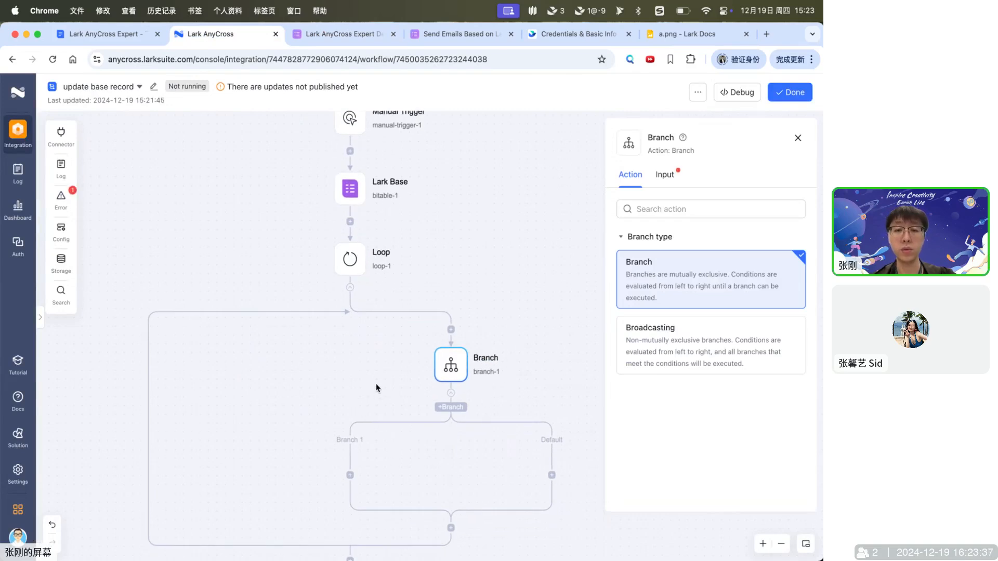
{"action": "scroll", "coordinate": [377, 387], "scroll_direction": "down", "scroll_amount": 1}
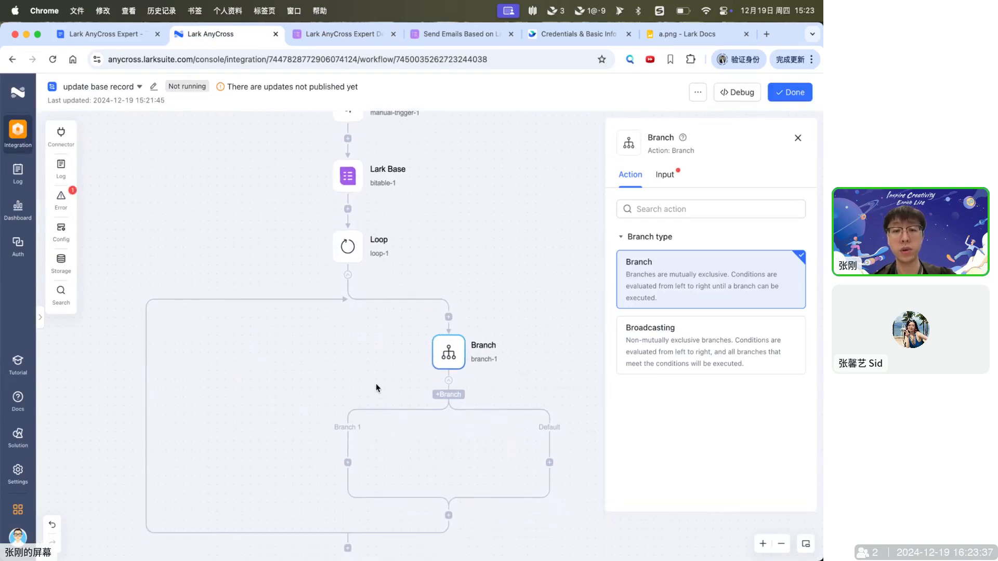
Step: Insert a List Helper node between the Lark Base node and the Loop
{"action": "left_click", "coordinate": [347, 209]}
{"action": "type", "text": "list"}
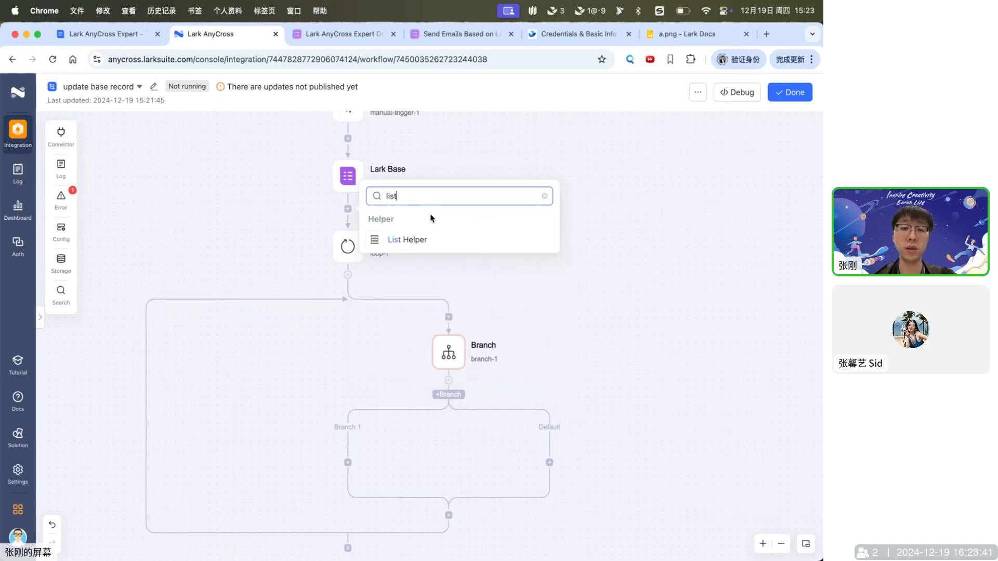
{"action": "left_click", "coordinate": [430, 239]}
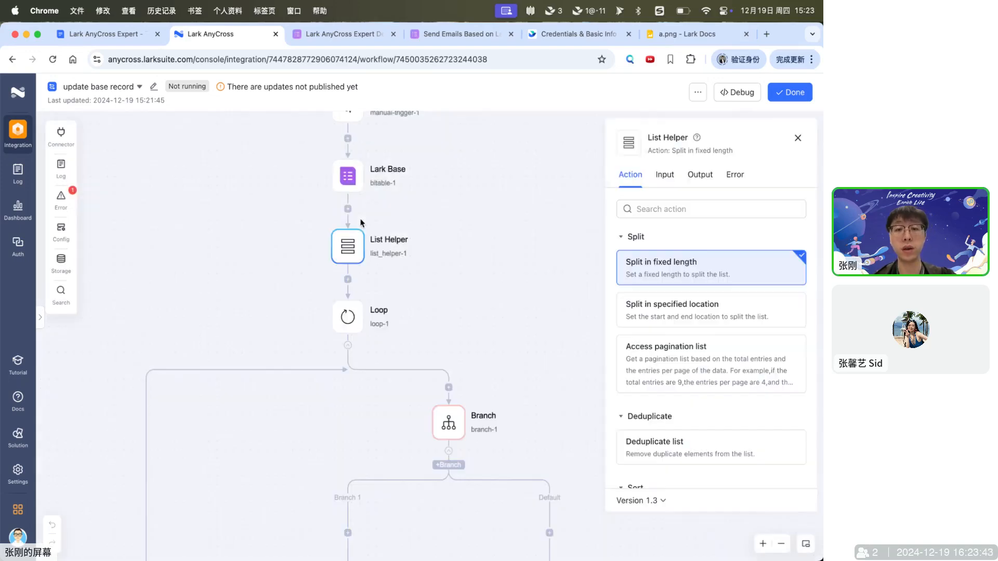
Step: Search the List Helper's actions for "filter", and delete the List Helper node from the workflow
{"action": "scroll", "coordinate": [678, 359], "scroll_direction": "down", "scroll_amount": 2}
{"action": "scroll", "coordinate": [678, 359], "scroll_direction": "down", "scroll_amount": 8}
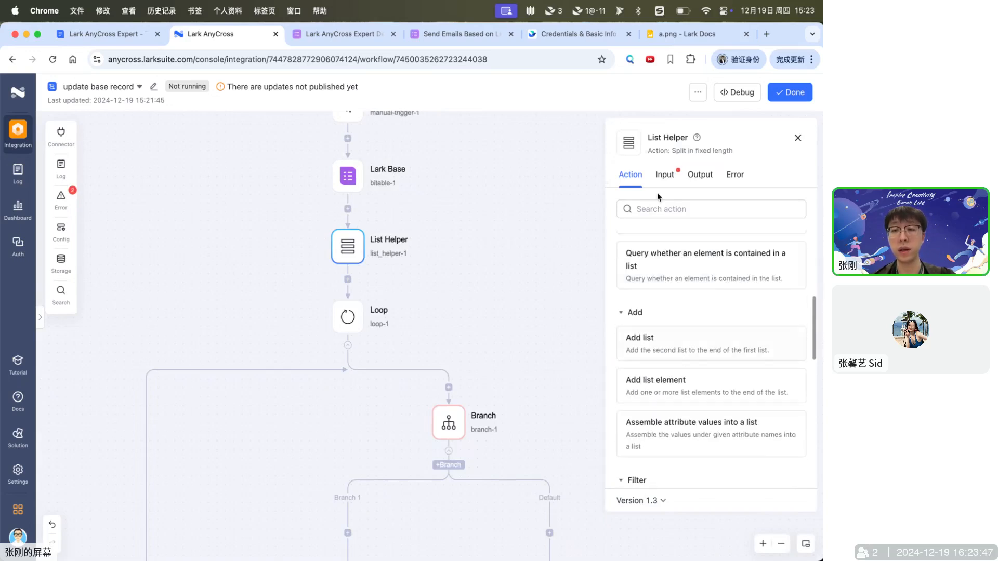
{"action": "left_click", "coordinate": [657, 208]}
{"action": "type", "text": "filter"}
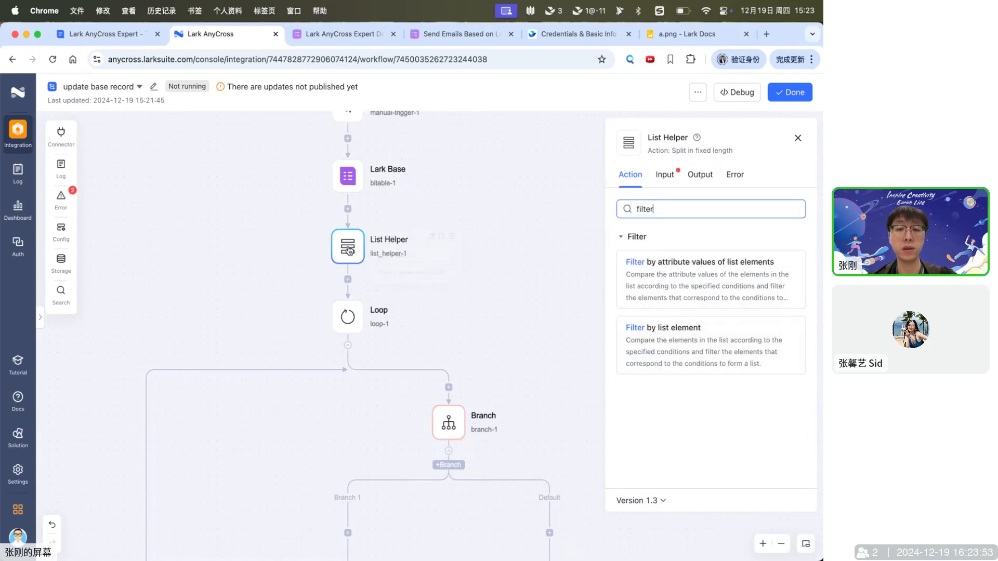
{"action": "left_click", "coordinate": [479, 239]}
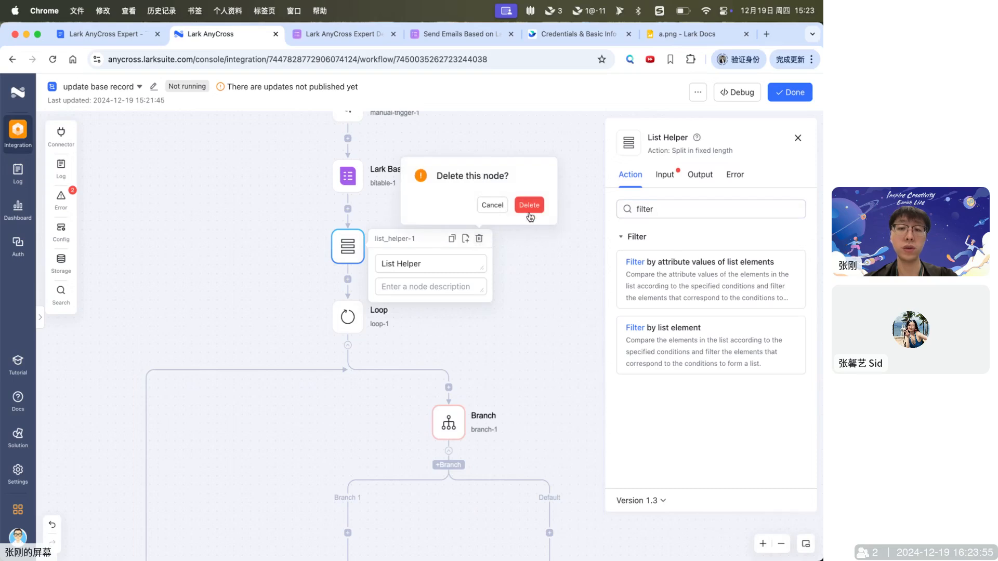
{"action": "left_click", "coordinate": [529, 214]}
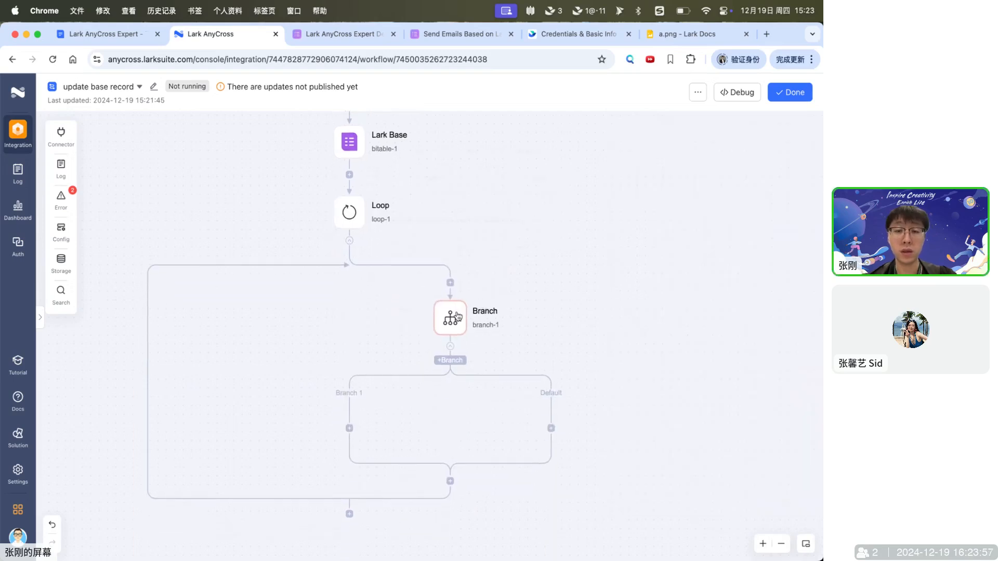
Step: Rename Branch 1 of the Branch node inside the loop to "update"
{"action": "left_click", "coordinate": [457, 316]}
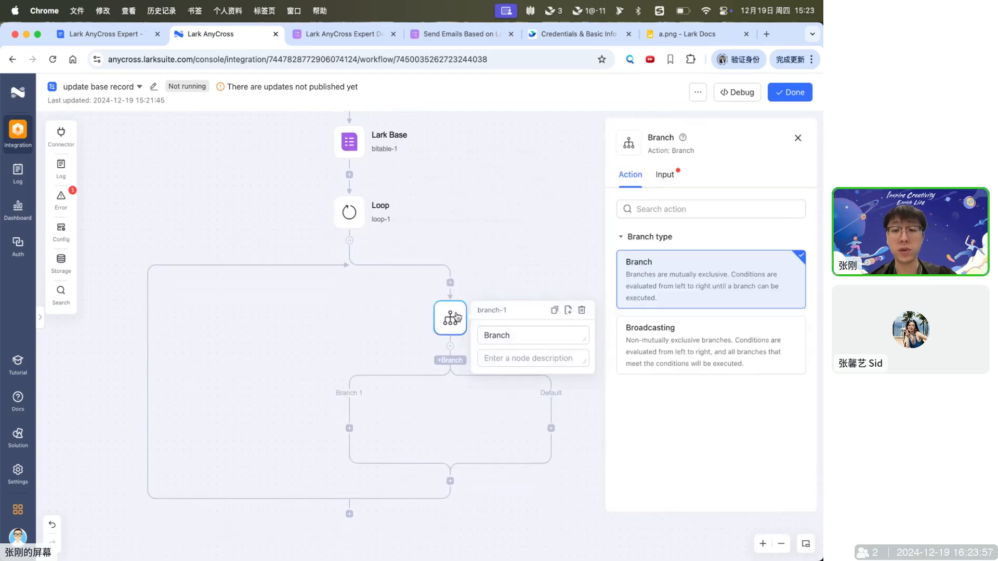
{"action": "left_click", "coordinate": [665, 175]}
{"action": "triple_click", "coordinate": [665, 252]}
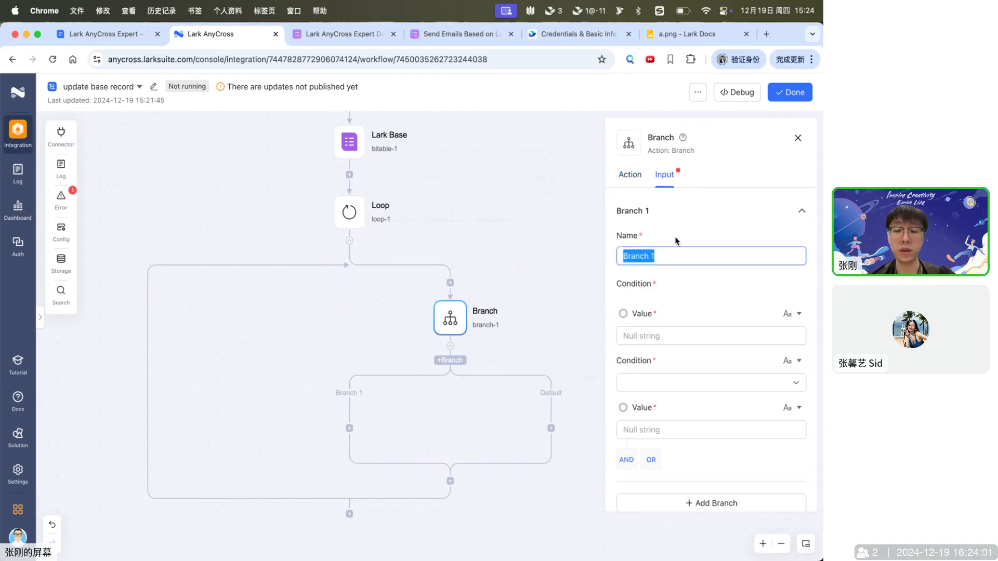
{"action": "type", "text": "update"}
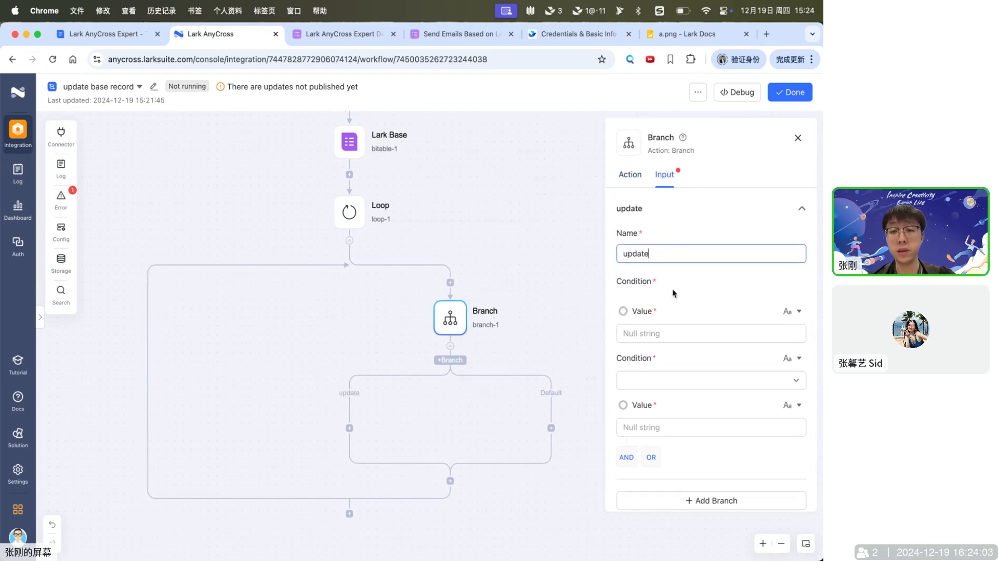
Step: Set the first value of the update branch's condition to the loop item's option field, $.loop-1.item.fields.option
{"action": "scroll", "coordinate": [676, 285], "scroll_direction": "down", "scroll_amount": 1}
{"action": "scroll", "coordinate": [507, 301], "scroll_direction": "down", "scroll_amount": 2}
{"action": "scroll", "coordinate": [506, 299], "scroll_direction": "down", "scroll_amount": 1}
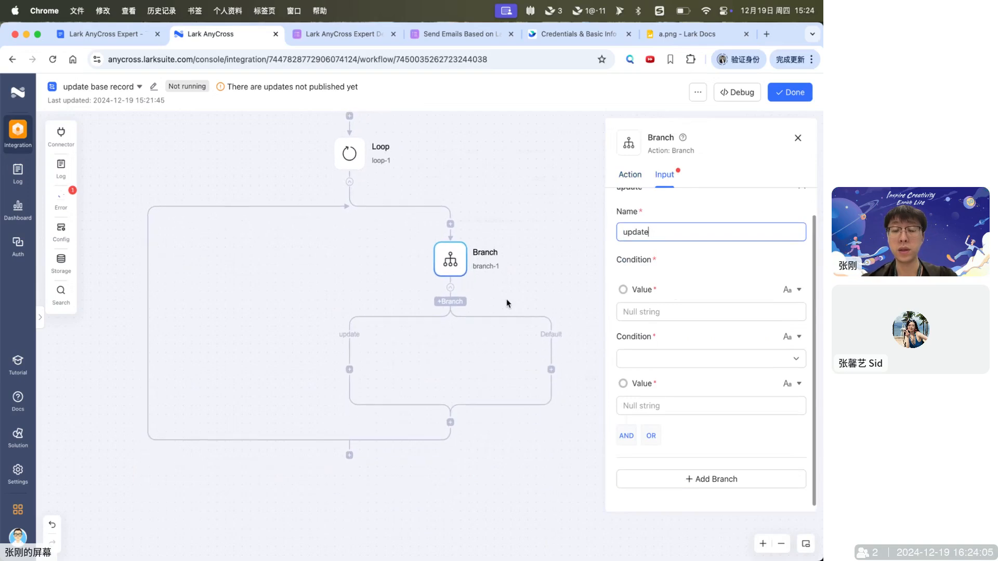
{"action": "scroll", "coordinate": [502, 292], "scroll_direction": "up", "scroll_amount": 1}
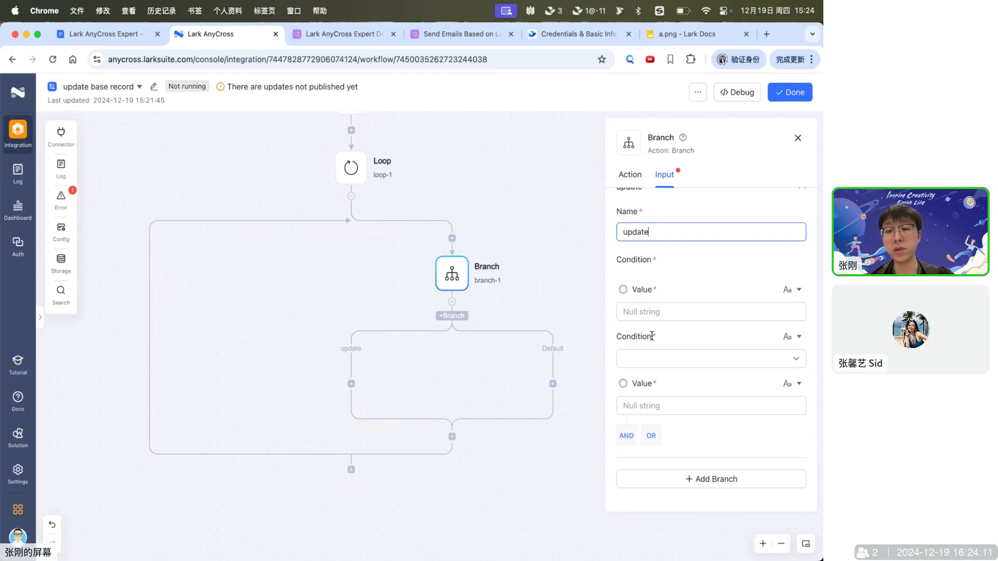
{"action": "scroll", "coordinate": [505, 321], "scroll_direction": "up", "scroll_amount": 1}
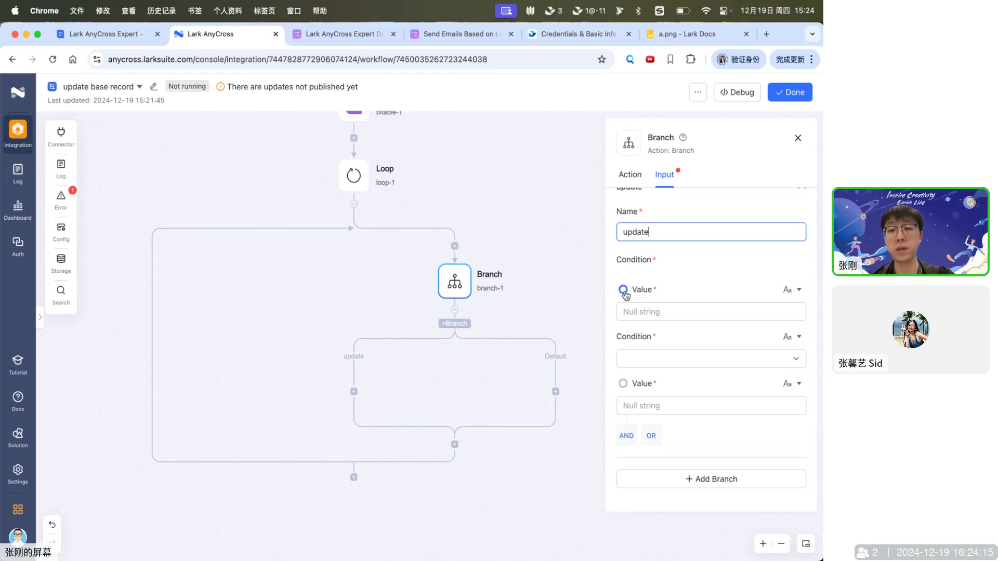
{"action": "left_click_drag", "start_coordinate": [625, 295], "coordinate": [362, 186]}
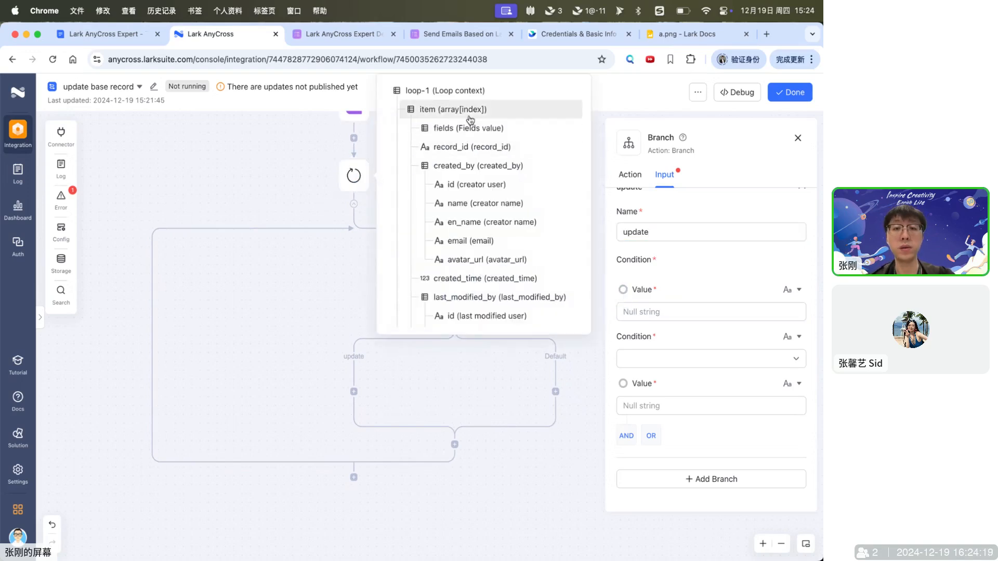
{"action": "left_click", "coordinate": [459, 139]}
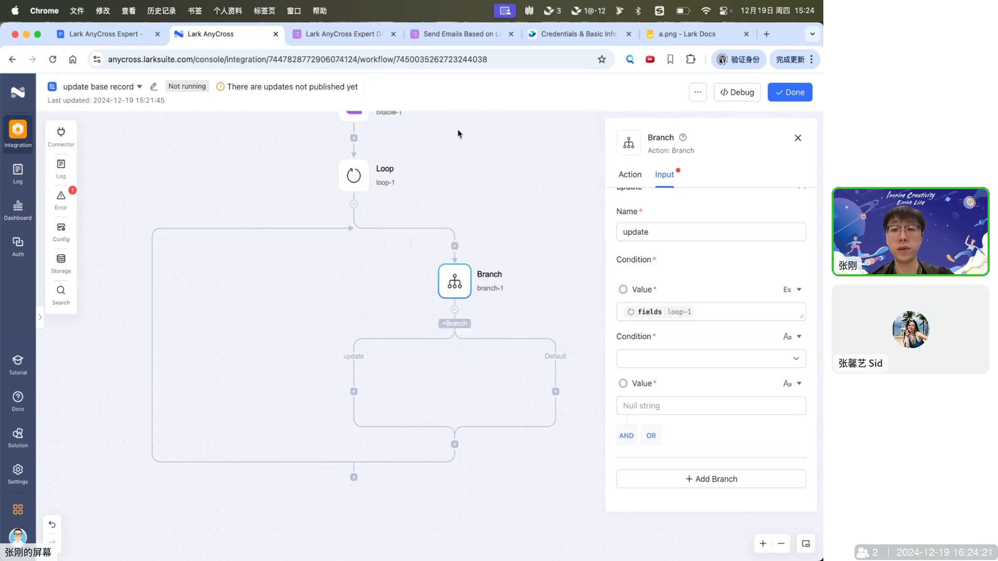
{"action": "left_click", "coordinate": [687, 315]}
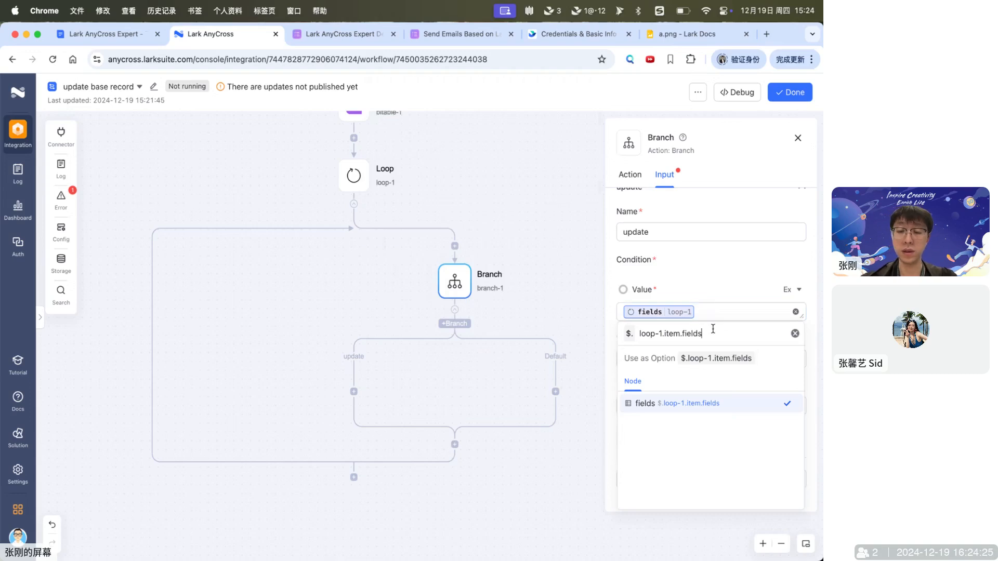
{"action": "type", "text": ".option"}
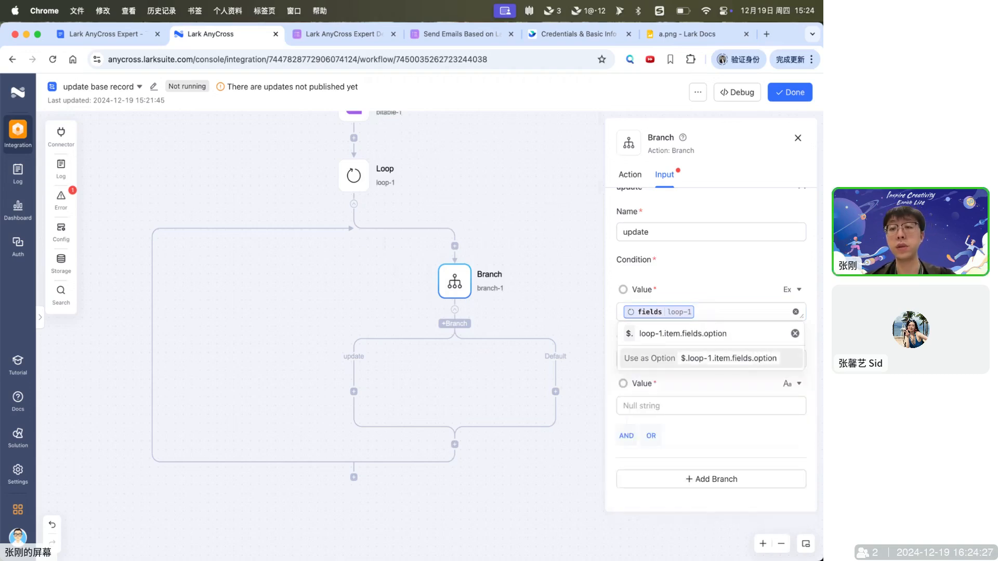
{"action": "key", "text": "Return"}
Step: Complete the update branch's condition with the operator "equals to" and the comparison value C
{"action": "left_click", "coordinate": [709, 358]}
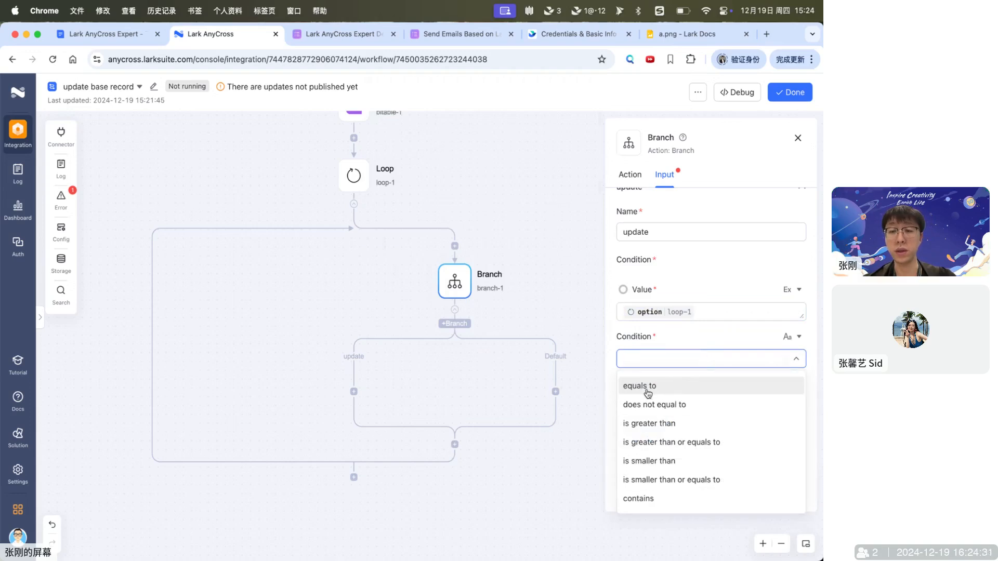
{"action": "left_click", "coordinate": [671, 393]}
{"action": "left_click", "coordinate": [656, 398]}
{"action": "type", "text": "C"}
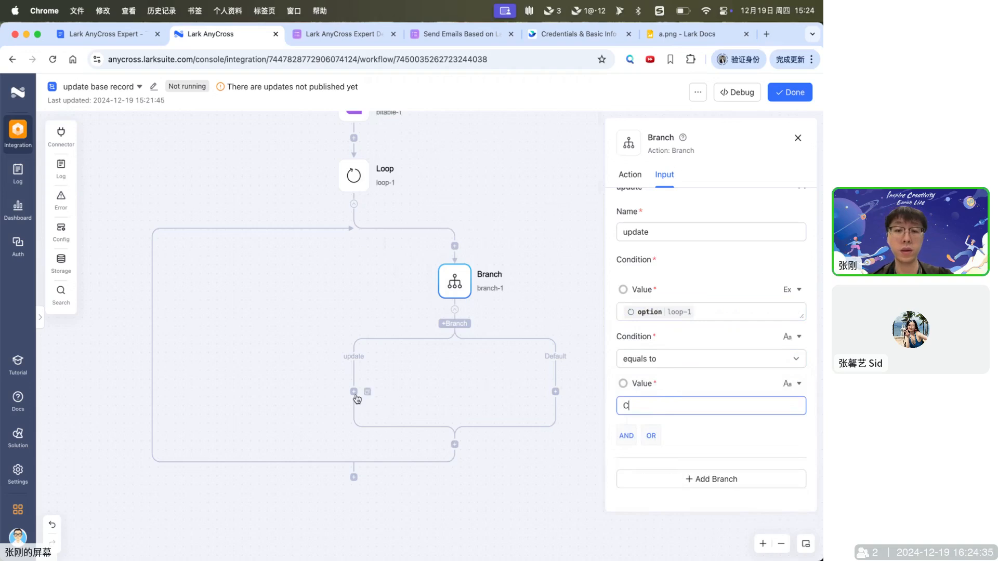
Step: Add a Lark Base node in the update branch and set its action to Update a record
{"action": "scroll", "coordinate": [380, 383], "scroll_direction": "down", "scroll_amount": 1}
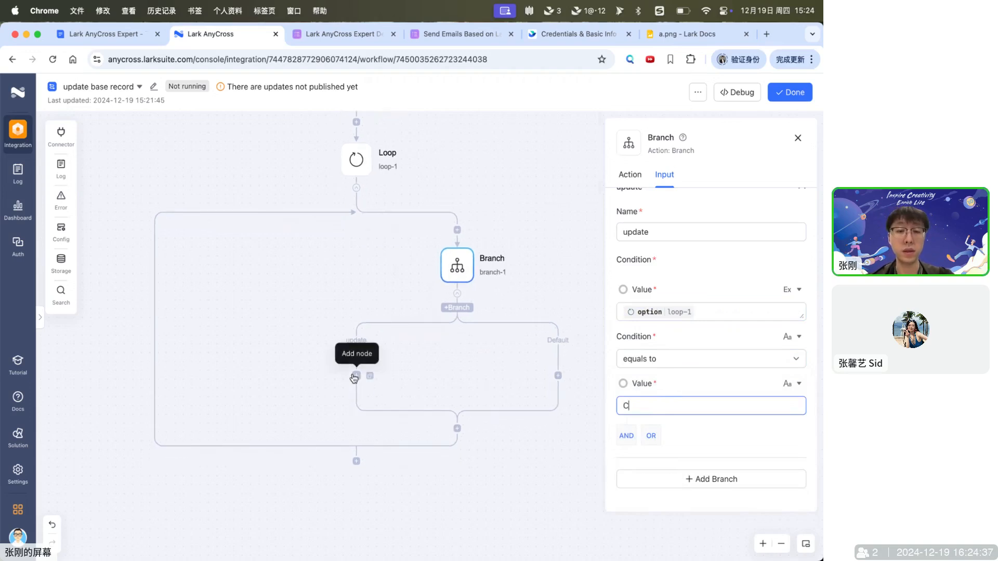
{"action": "left_click", "coordinate": [355, 375]}
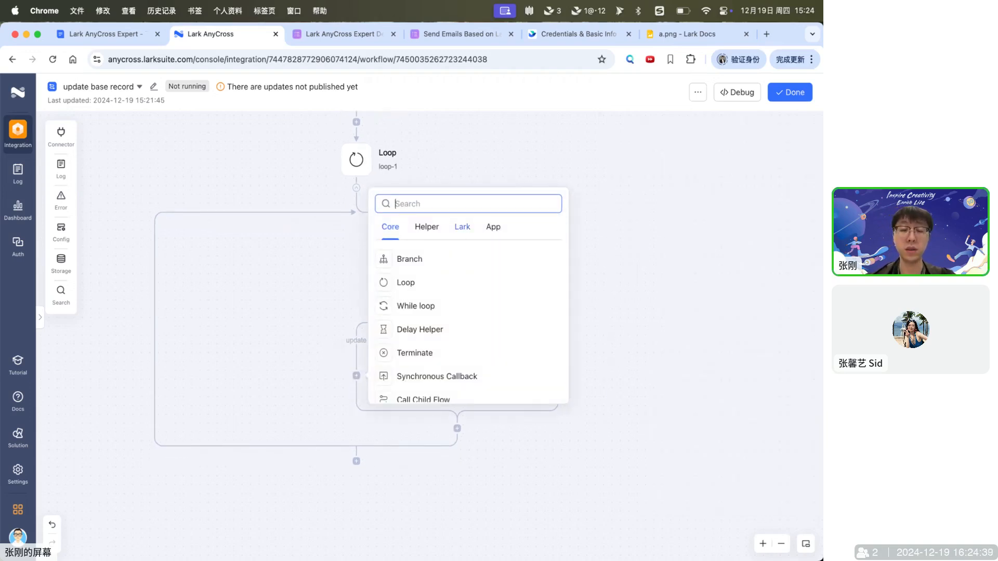
{"action": "type", "text": "Lark b"}
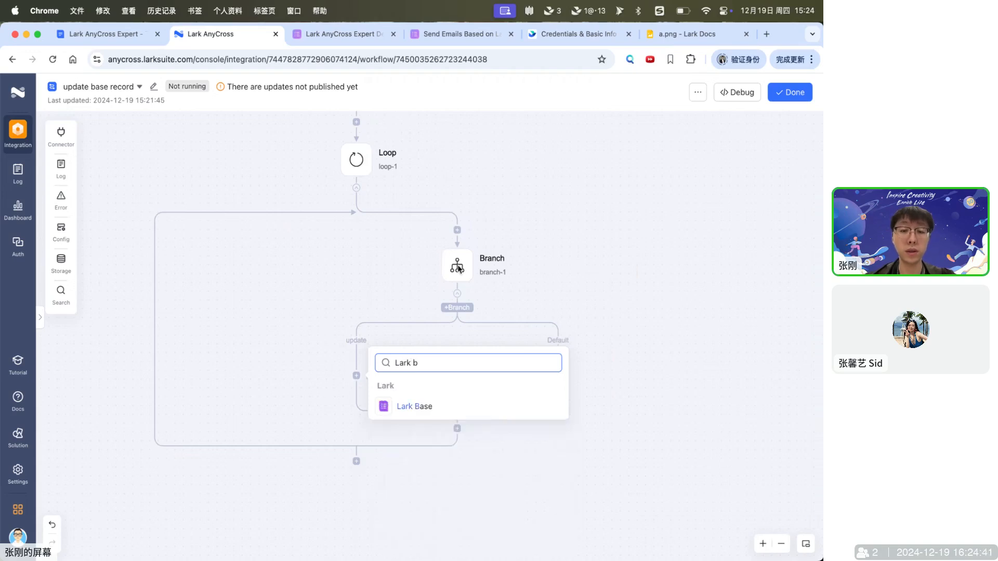
{"action": "left_click", "coordinate": [423, 406]}
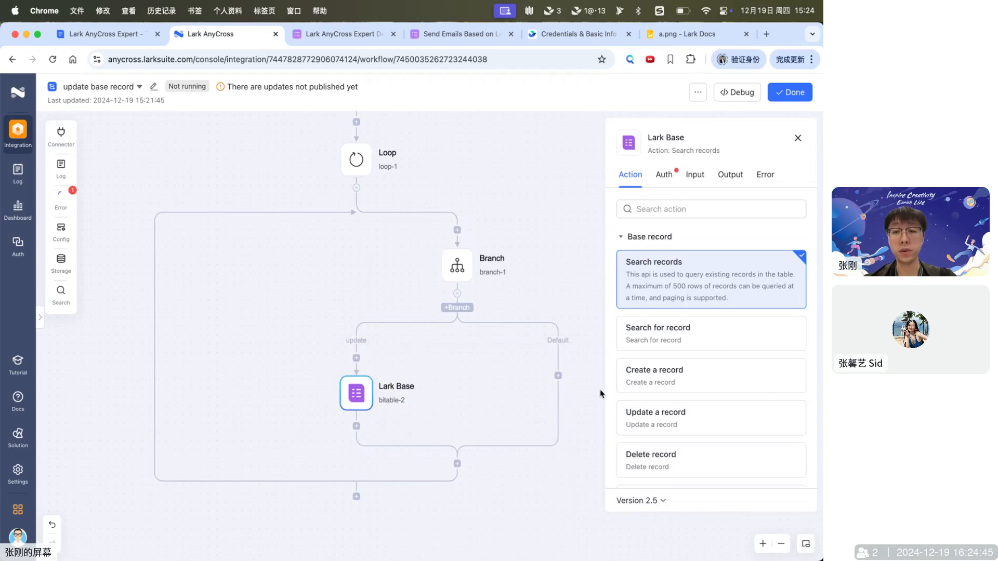
{"action": "left_click", "coordinate": [679, 424]}
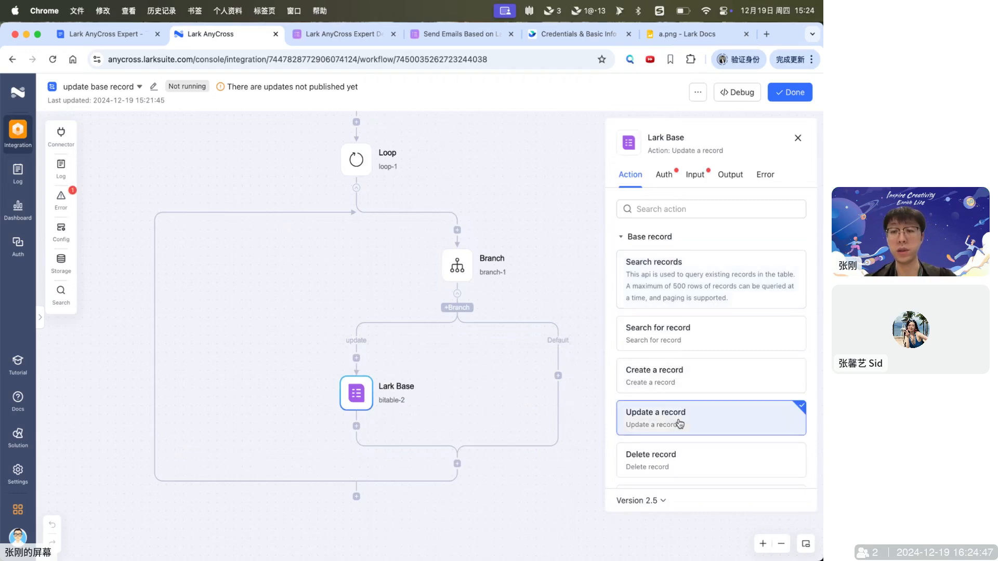
Step: Assign the Lark AnyCross Expert authentication to the Lark Base node in the update branch
{"action": "left_click", "coordinate": [664, 175]}
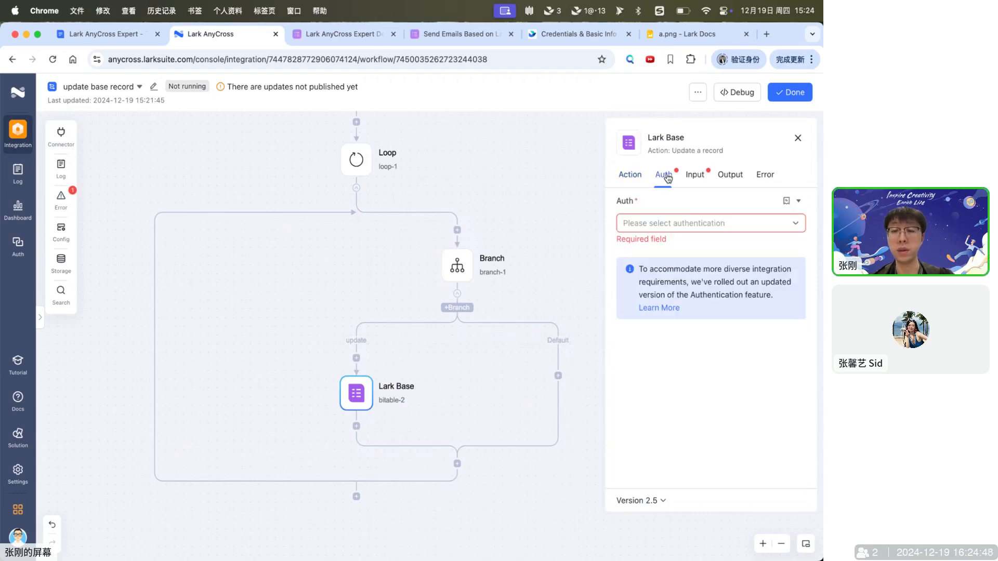
{"action": "left_click", "coordinate": [696, 223]}
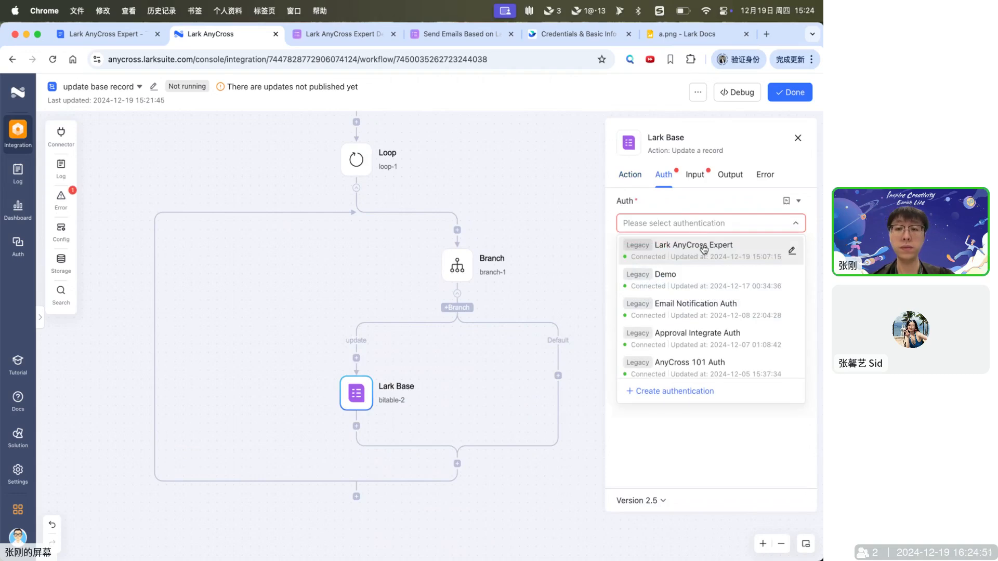
{"action": "left_click", "coordinate": [704, 250]}
Step: Set the record update's base to Lark AnyCross Expert Demo and its table to CRUD
{"action": "left_click", "coordinate": [695, 175]}
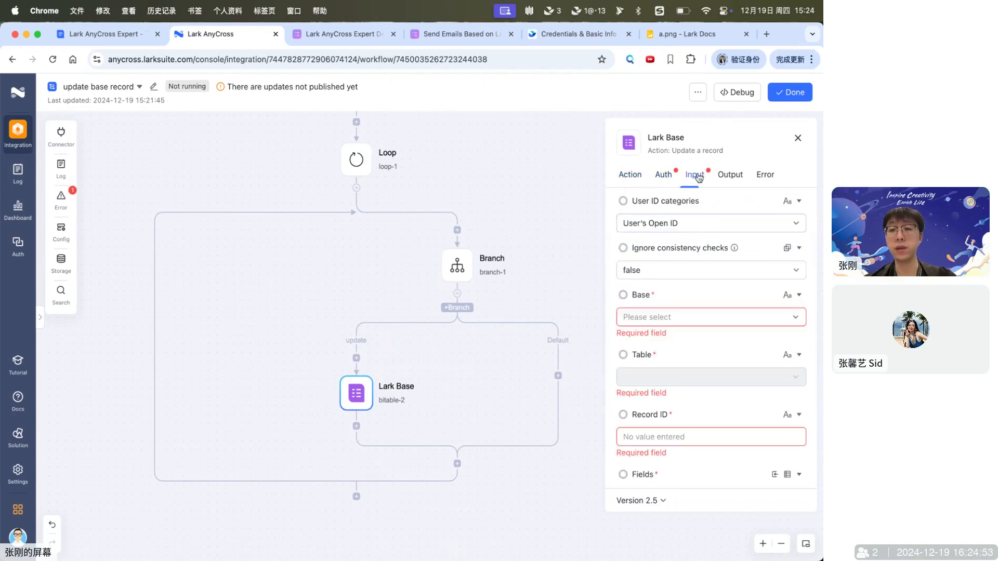
{"action": "scroll", "coordinate": [665, 292], "scroll_direction": "down", "scroll_amount": 1}
{"action": "scroll", "coordinate": [665, 292], "scroll_direction": "down", "scroll_amount": 1}
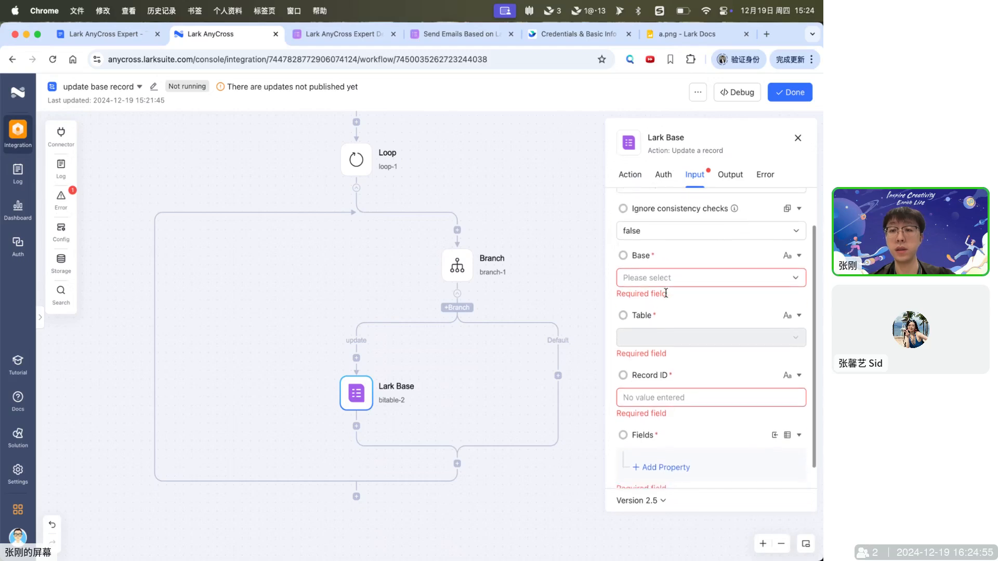
{"action": "left_click", "coordinate": [676, 282]}
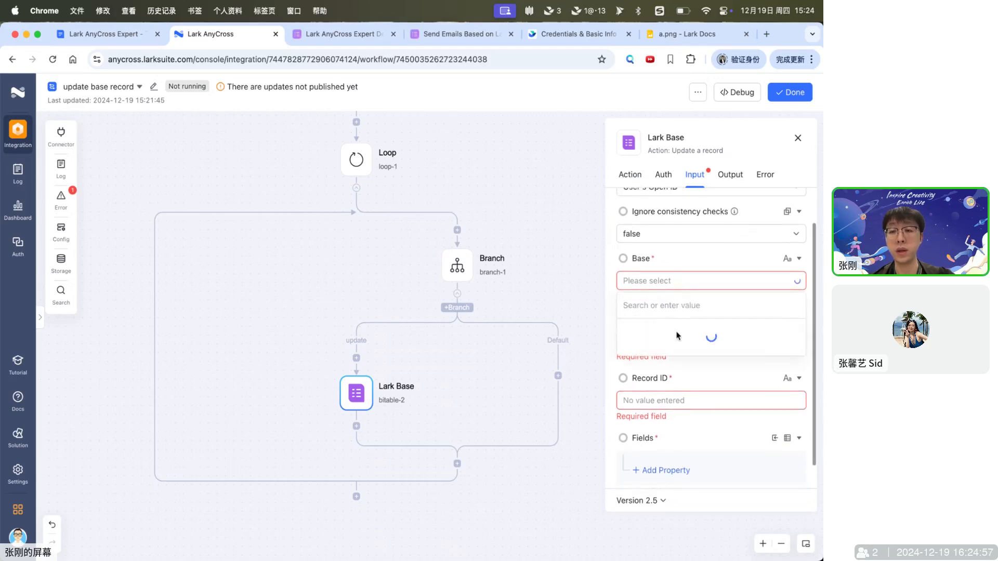
{"action": "left_click", "coordinate": [712, 335]}
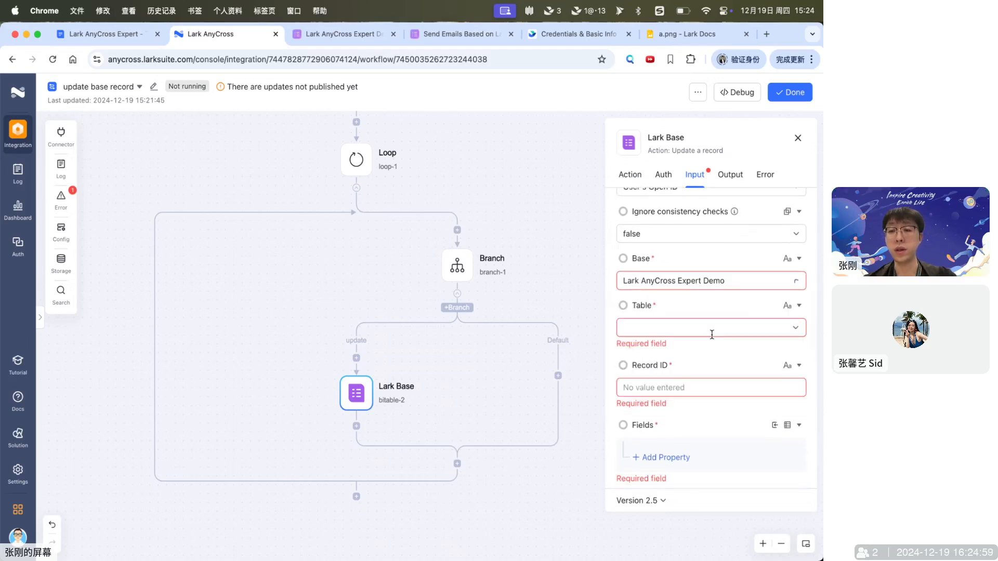
{"action": "left_click", "coordinate": [712, 328]}
{"action": "left_click", "coordinate": [697, 375]}
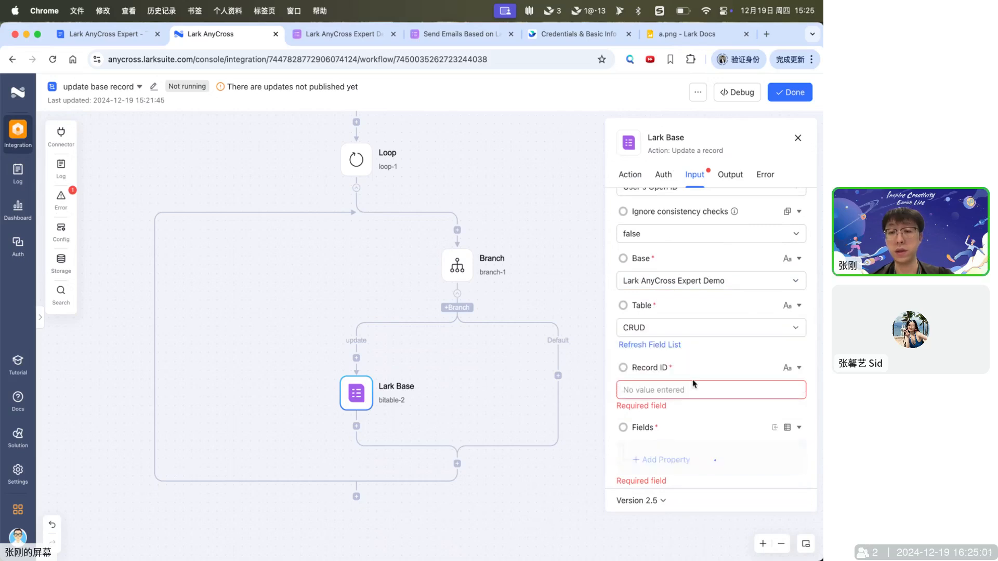
Step: Map the record update's Record ID to the record_id of the current item in loop-1
{"action": "scroll", "coordinate": [697, 361], "scroll_direction": "down", "scroll_amount": 2}
{"action": "scroll", "coordinate": [699, 361], "scroll_direction": "down", "scroll_amount": 1}
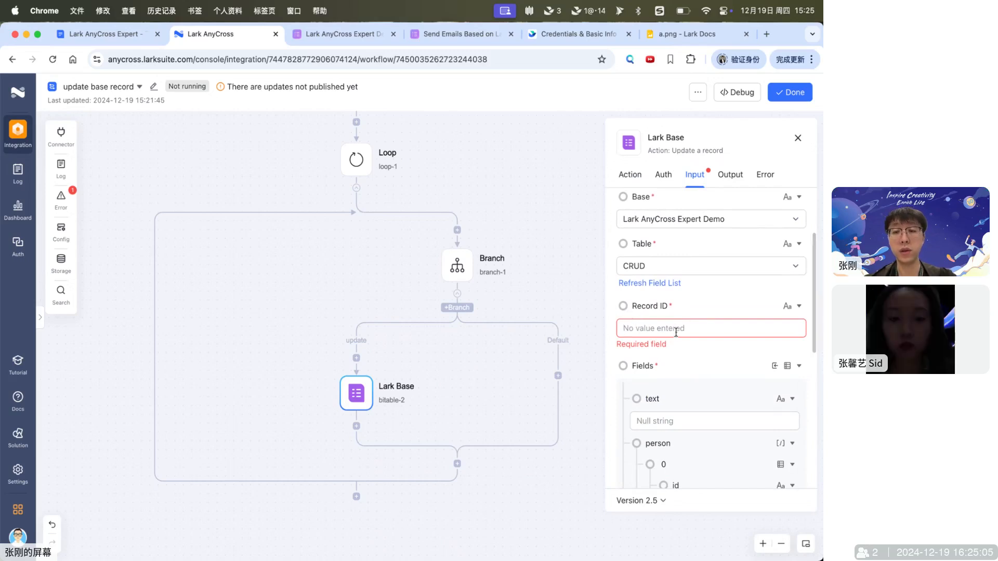
{"action": "scroll", "coordinate": [491, 384], "scroll_direction": "down", "scroll_amount": 2}
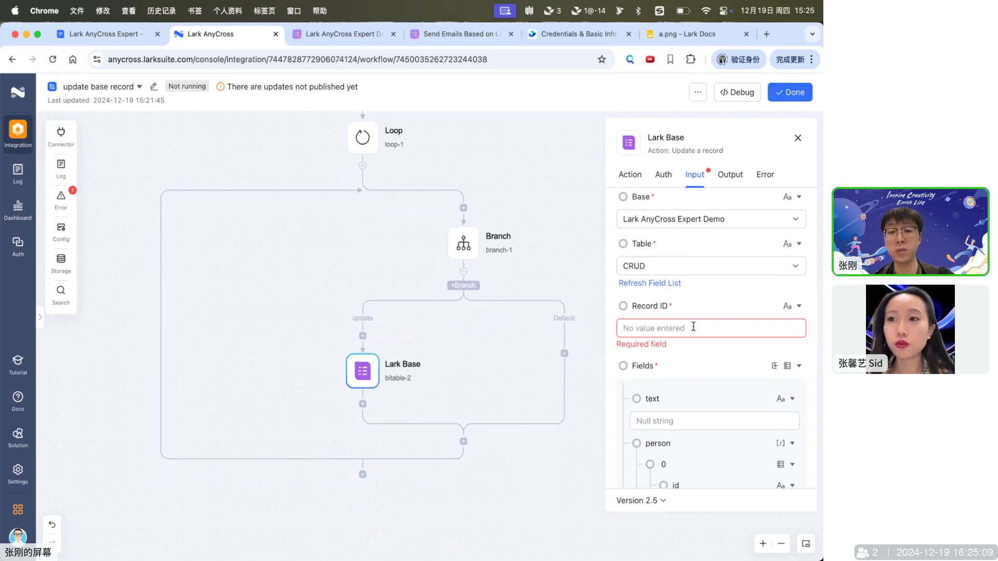
{"action": "left_click_drag", "start_coordinate": [623, 306], "coordinate": [367, 152]}
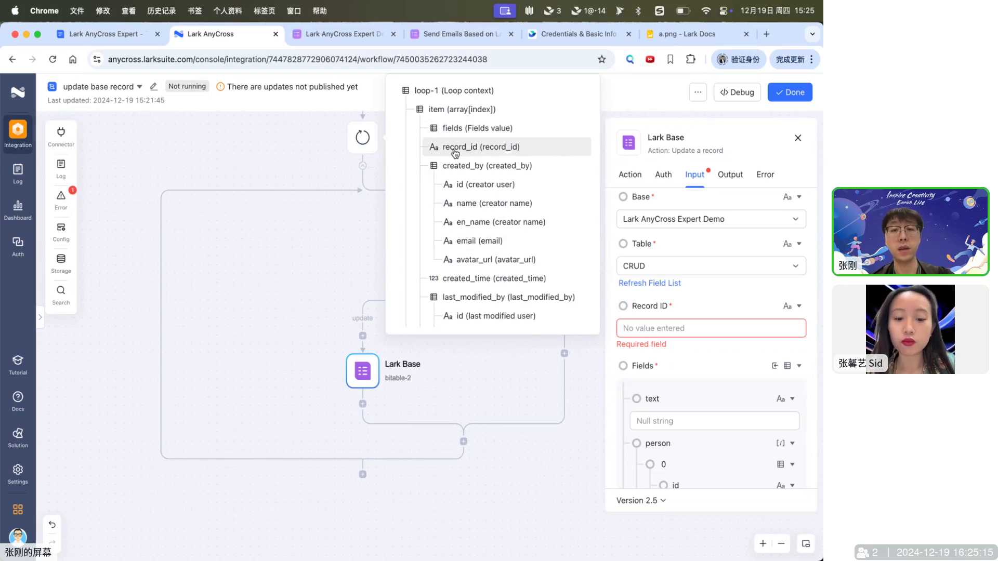
{"action": "left_click", "coordinate": [464, 148]}
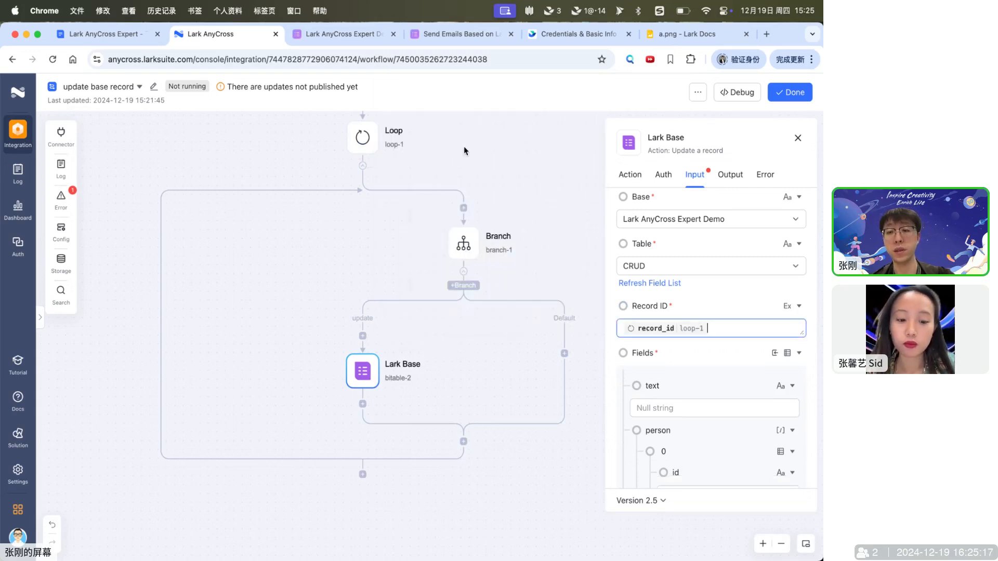
Step: Delete the person field from the Fields of the record update in the update branch
{"action": "scroll", "coordinate": [674, 401], "scroll_direction": "down", "scroll_amount": 5}
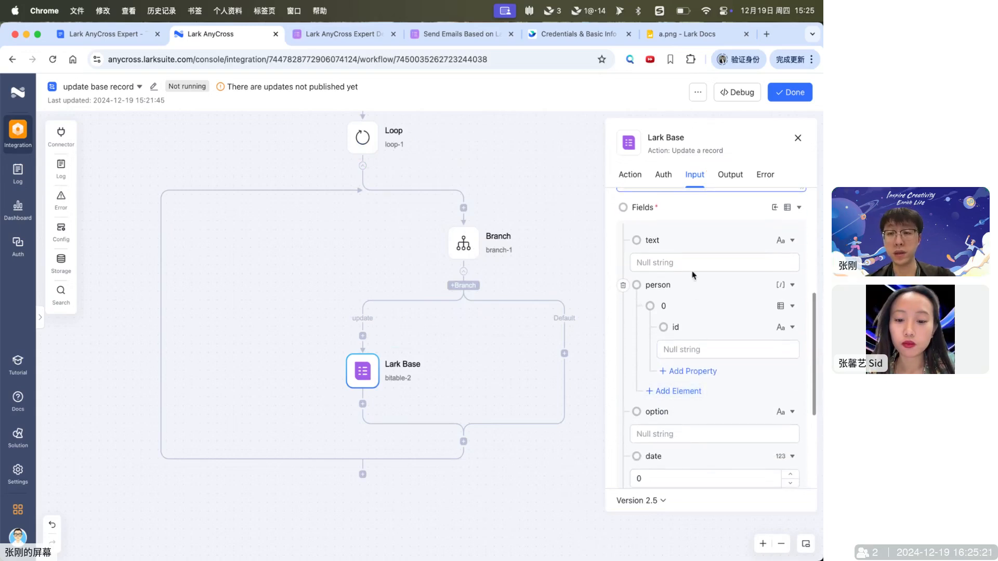
{"action": "scroll", "coordinate": [678, 399], "scroll_direction": "down", "scroll_amount": 4}
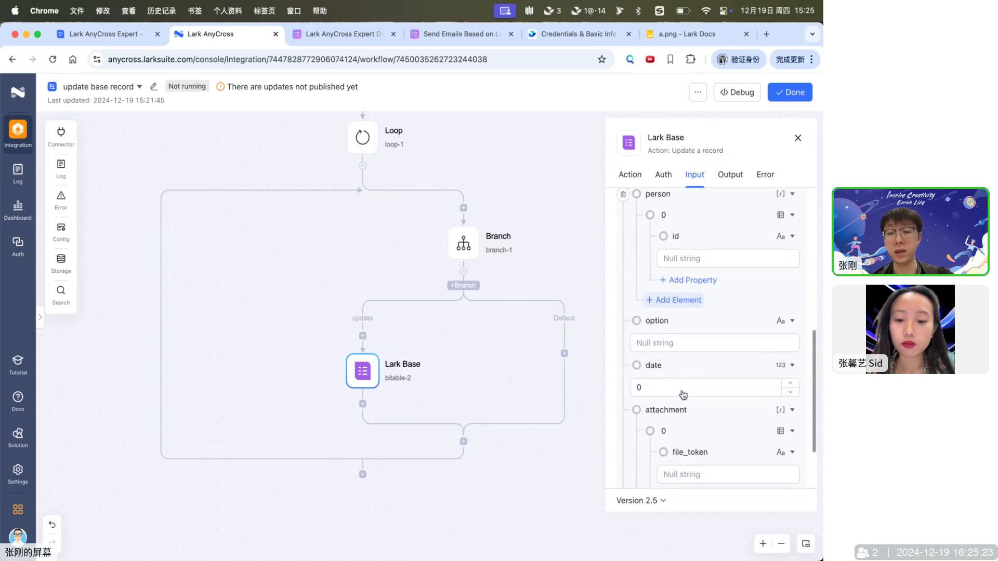
{"action": "left_click", "coordinate": [682, 390]}
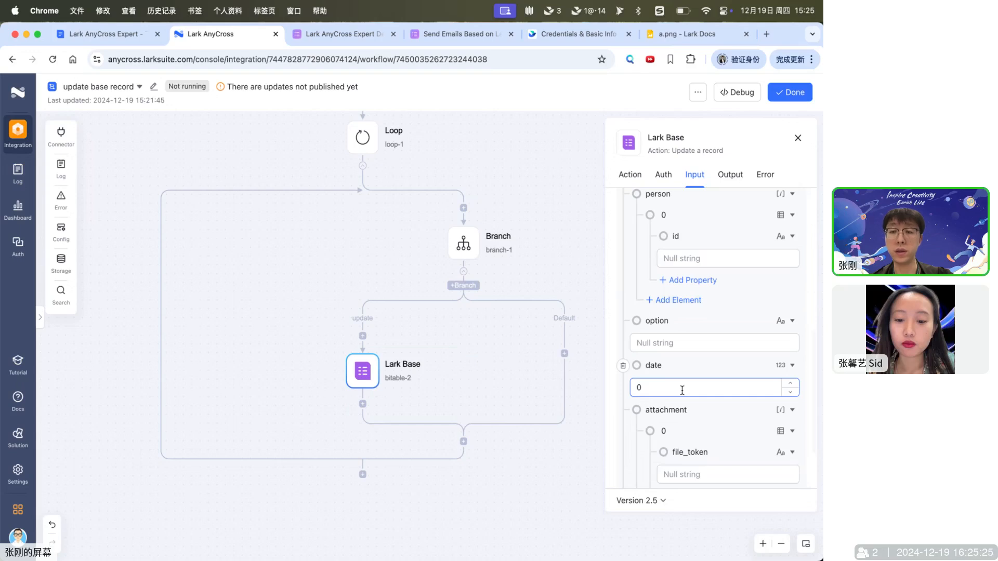
{"action": "scroll", "coordinate": [702, 319], "scroll_direction": "up", "scroll_amount": 5}
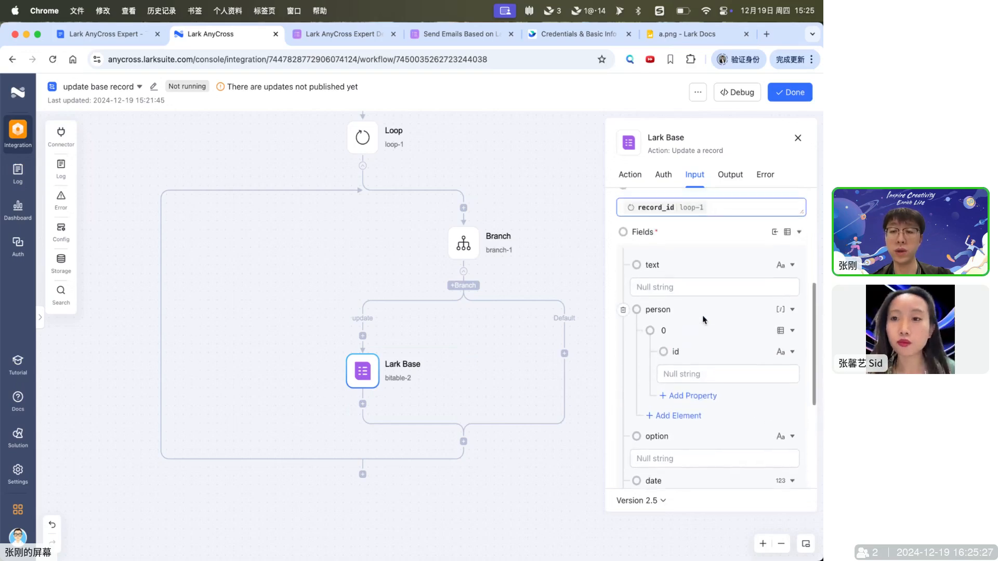
{"action": "scroll", "coordinate": [704, 319], "scroll_direction": "down", "scroll_amount": 3}
{"action": "scroll", "coordinate": [704, 319], "scroll_direction": "up", "scroll_amount": 3}
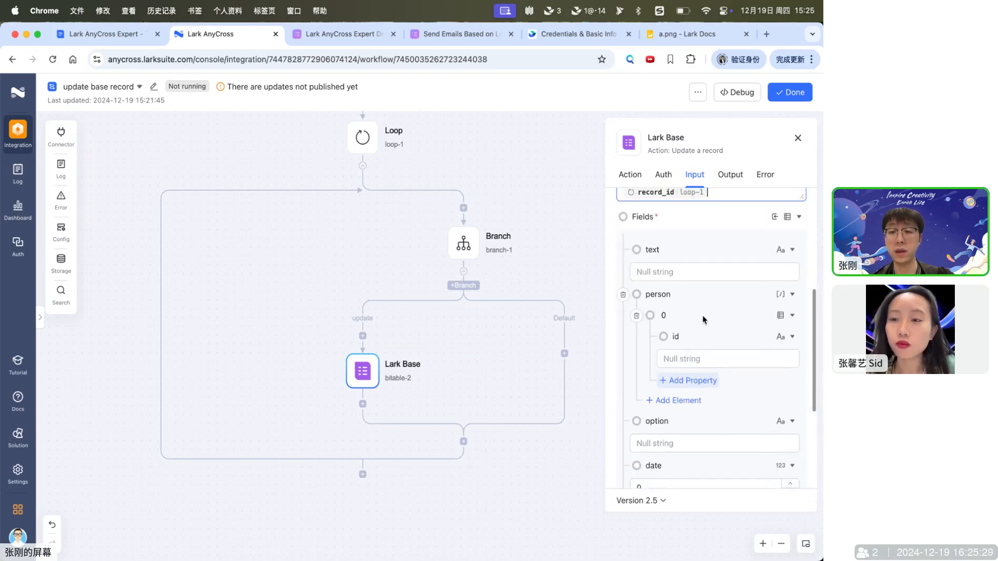
{"action": "left_click", "coordinate": [622, 294]}
{"action": "left_click", "coordinate": [748, 266]}
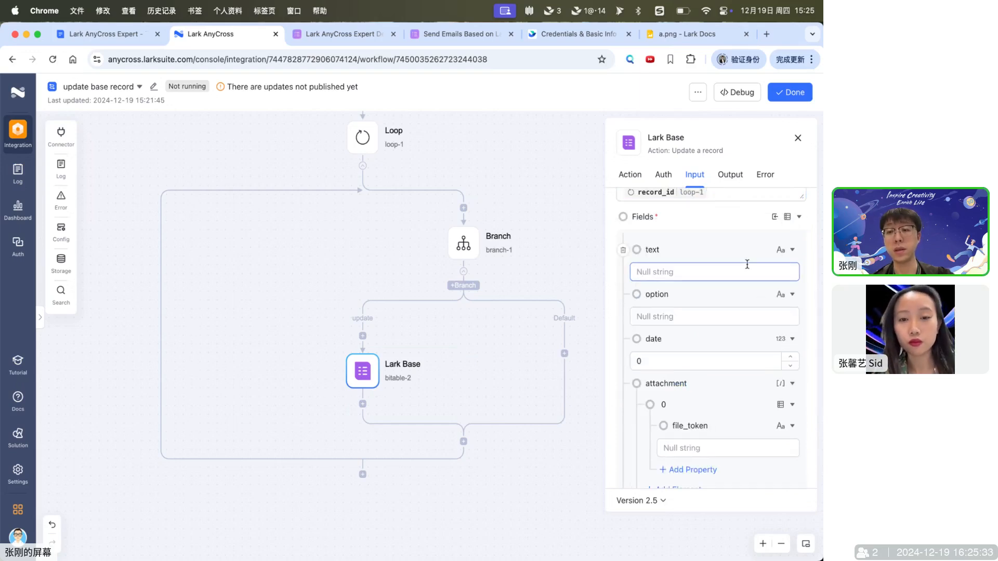
Step: Delete the date and attachment fields from the record update's Fields
{"action": "left_click", "coordinate": [622, 339]}
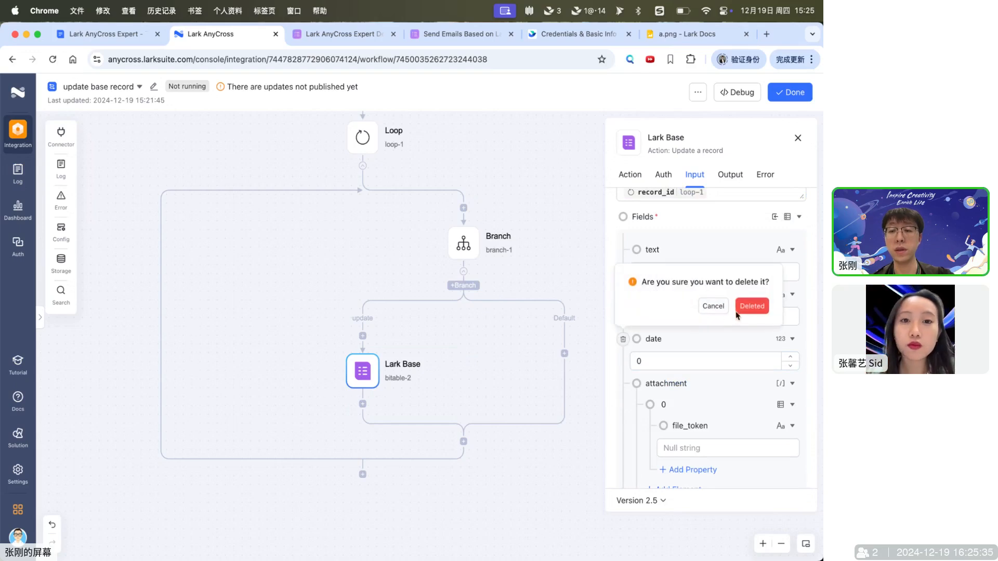
{"action": "left_click", "coordinate": [751, 309]}
{"action": "left_click", "coordinate": [622, 339]}
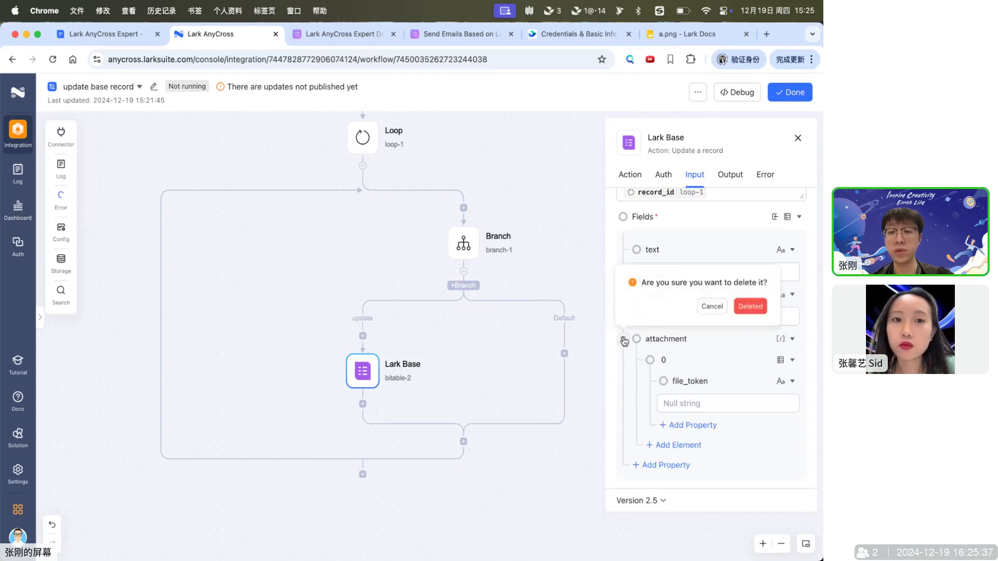
{"action": "left_click", "coordinate": [760, 308]}
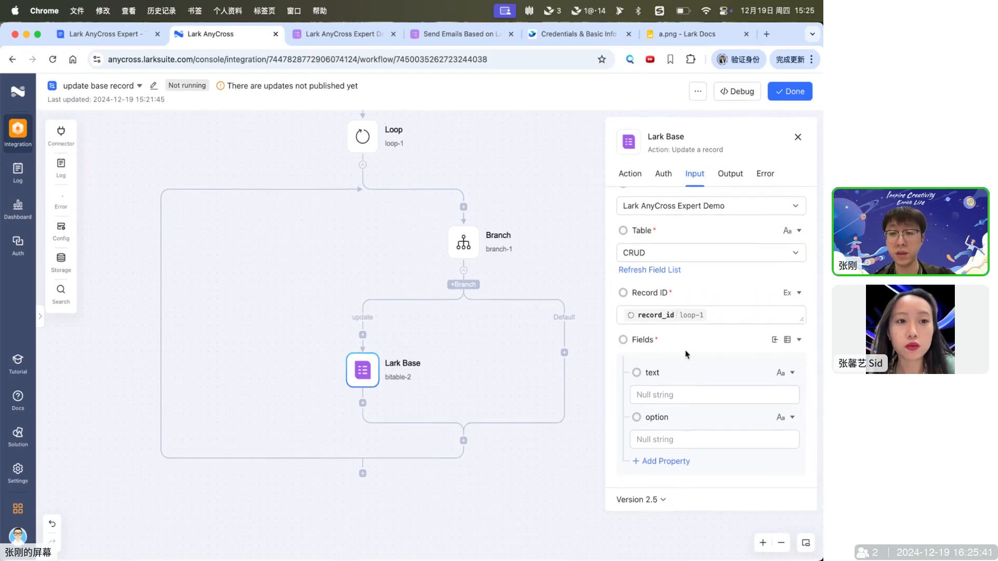
Step: Set the record update's text field to "update" and its option field to A, and close the node's settings
{"action": "type", "text": "update"}
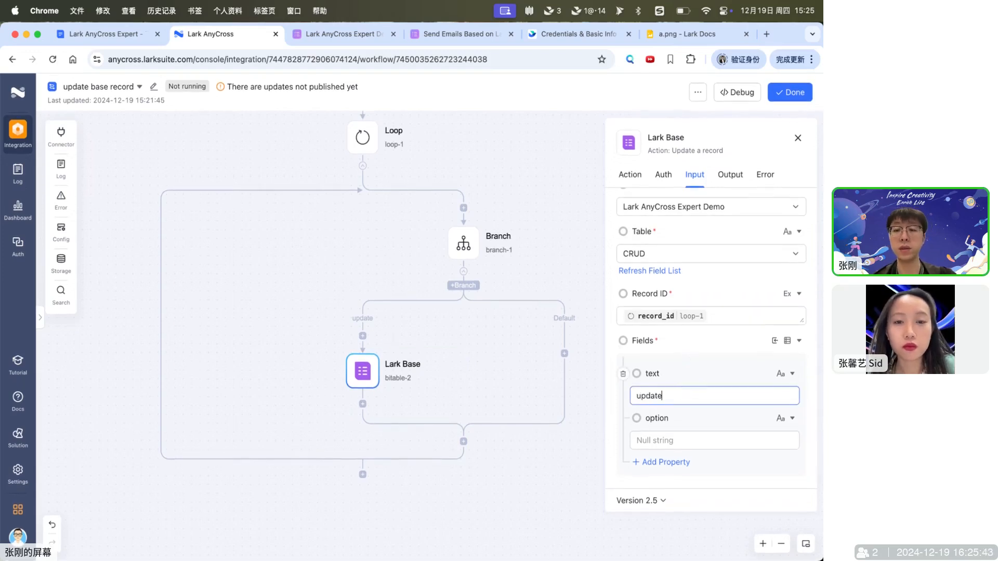
{"action": "left_click", "coordinate": [675, 440]}
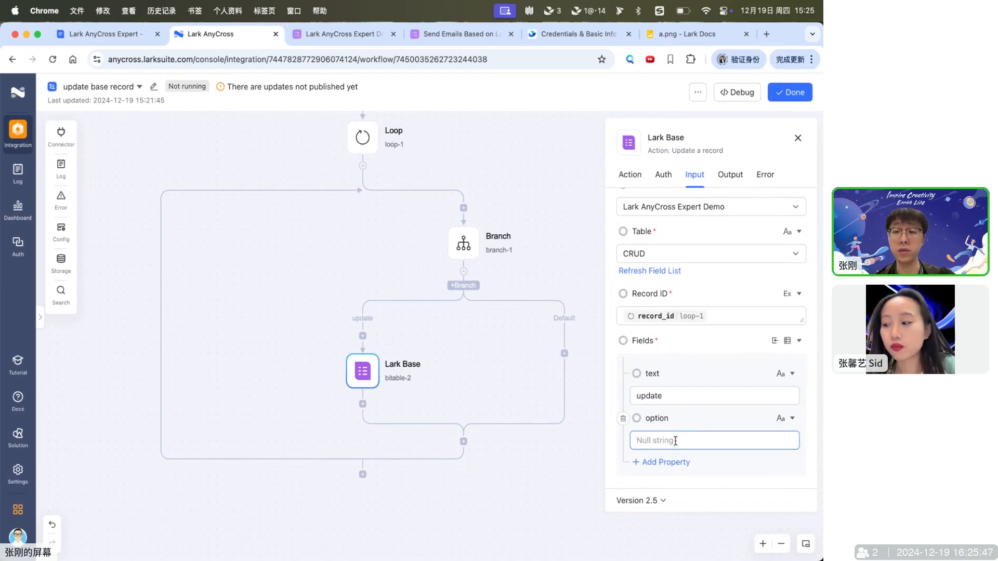
{"action": "type", "text": "A"}
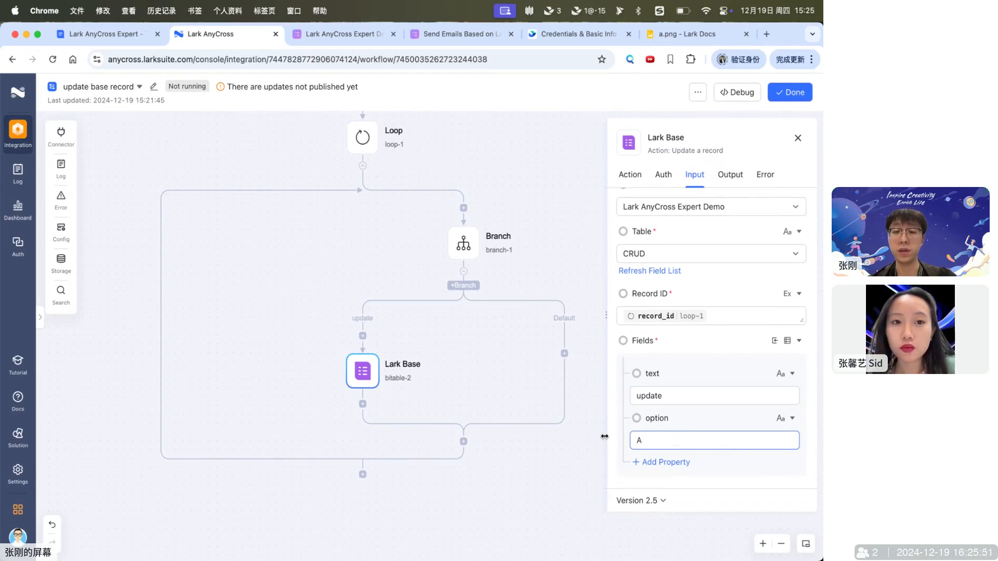
{"action": "left_click", "coordinate": [798, 138]}
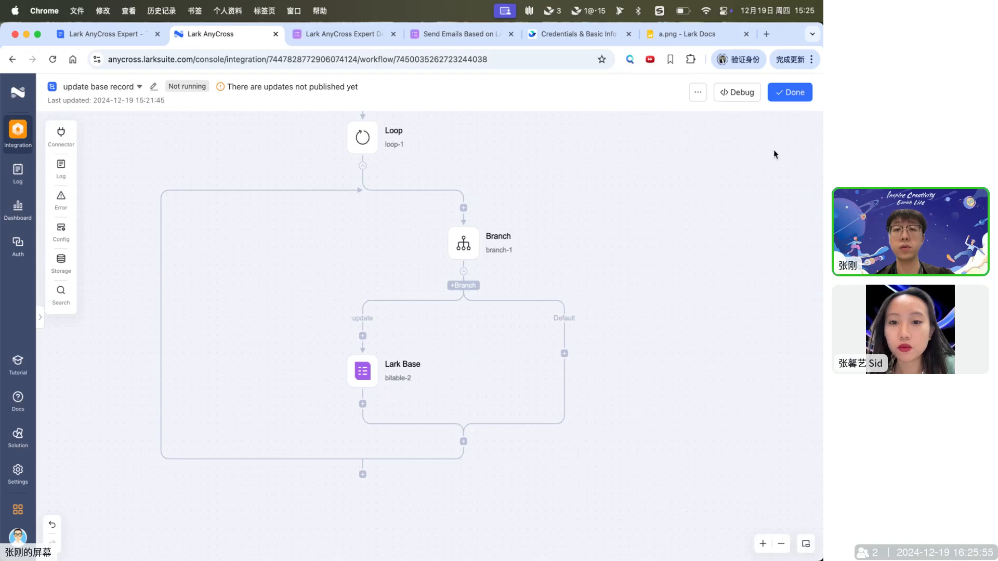
Step: Run the update base record workflow in debug mode and check the log of its loop iterations
{"action": "scroll", "coordinate": [579, 239], "scroll_direction": "up", "scroll_amount": 1}
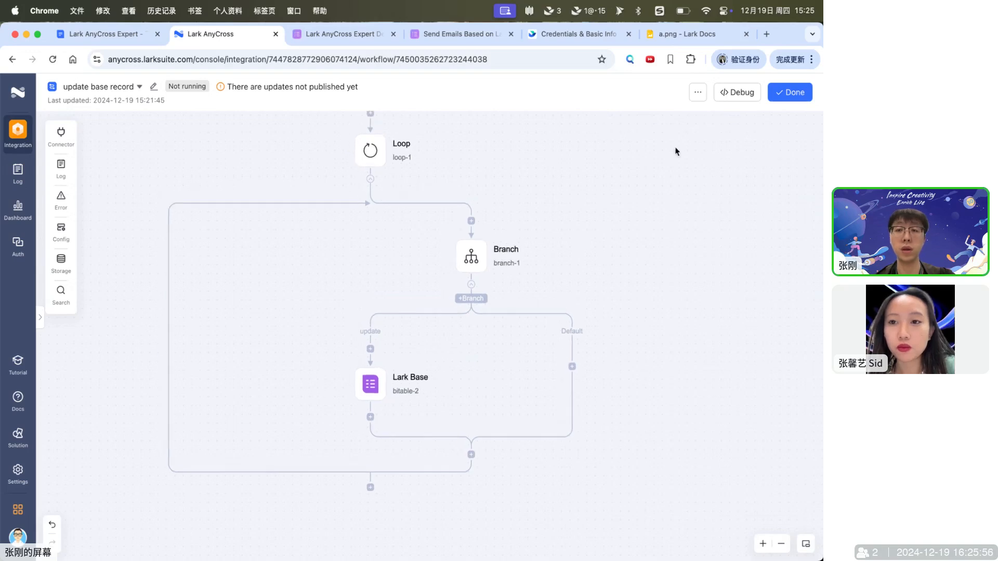
{"action": "left_click", "coordinate": [731, 92]}
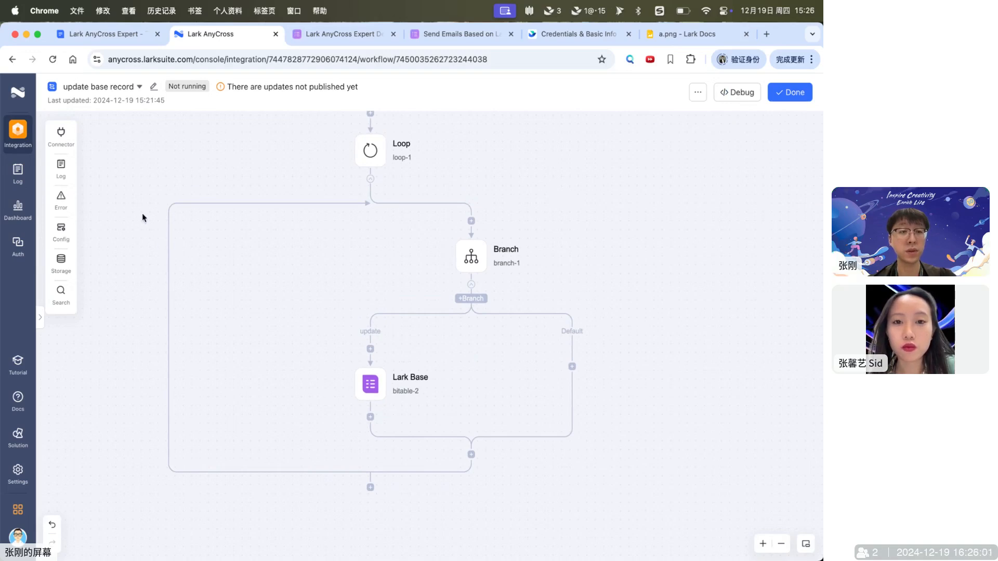
{"action": "left_click", "coordinate": [61, 167]}
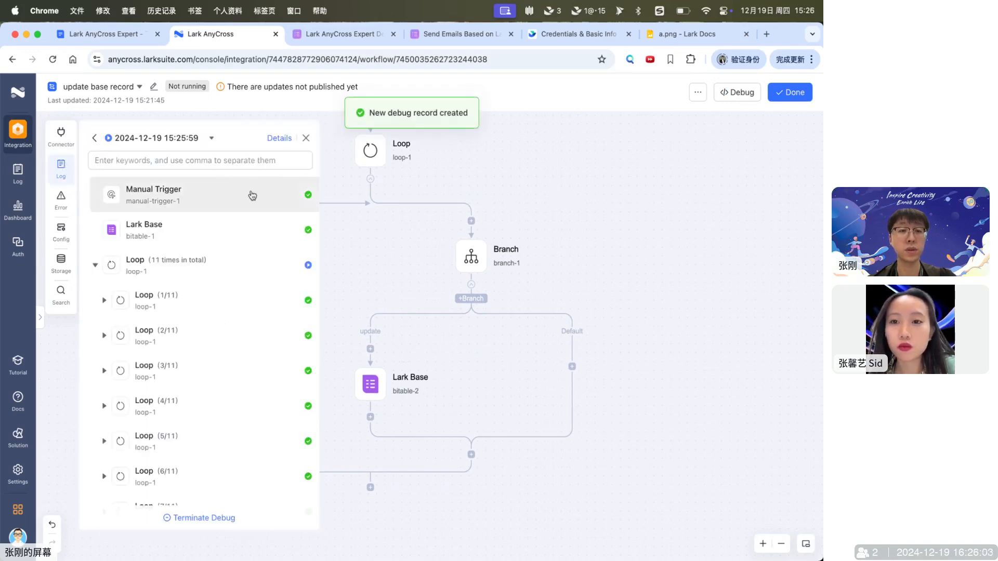
{"action": "scroll", "coordinate": [231, 314], "scroll_direction": "down", "scroll_amount": 5}
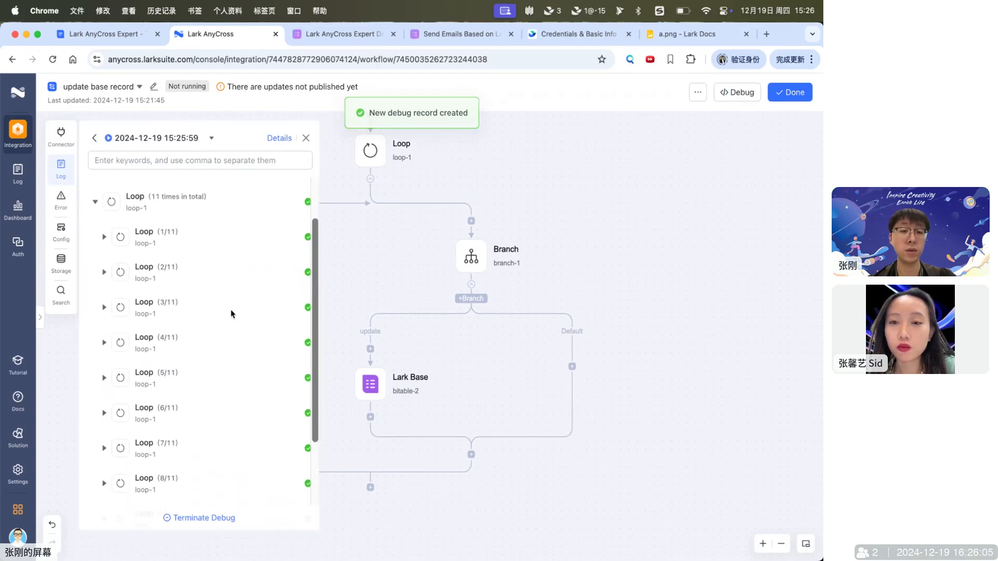
{"action": "scroll", "coordinate": [231, 313], "scroll_direction": "down", "scroll_amount": 1}
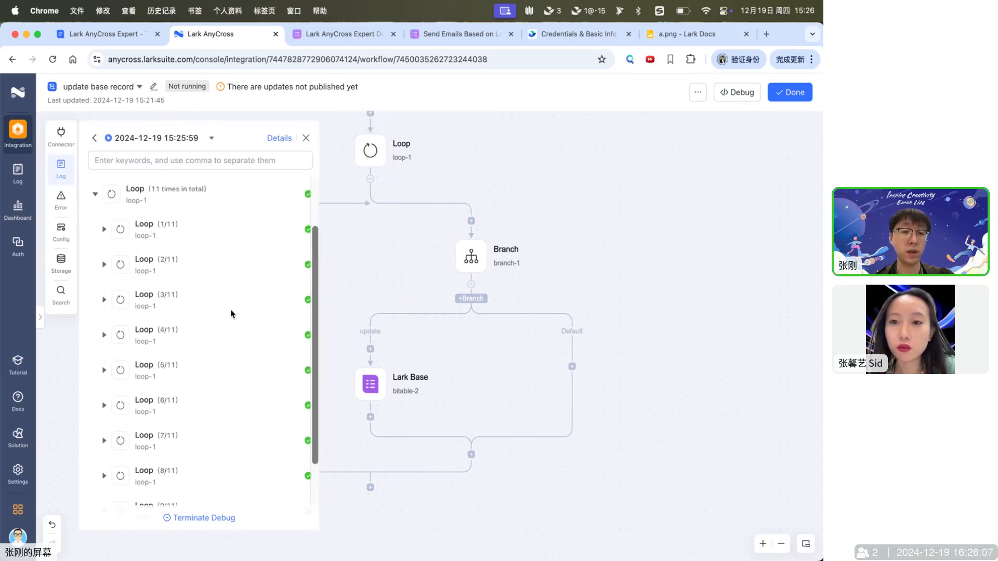
{"action": "scroll", "coordinate": [231, 313], "scroll_direction": "down", "scroll_amount": 1}
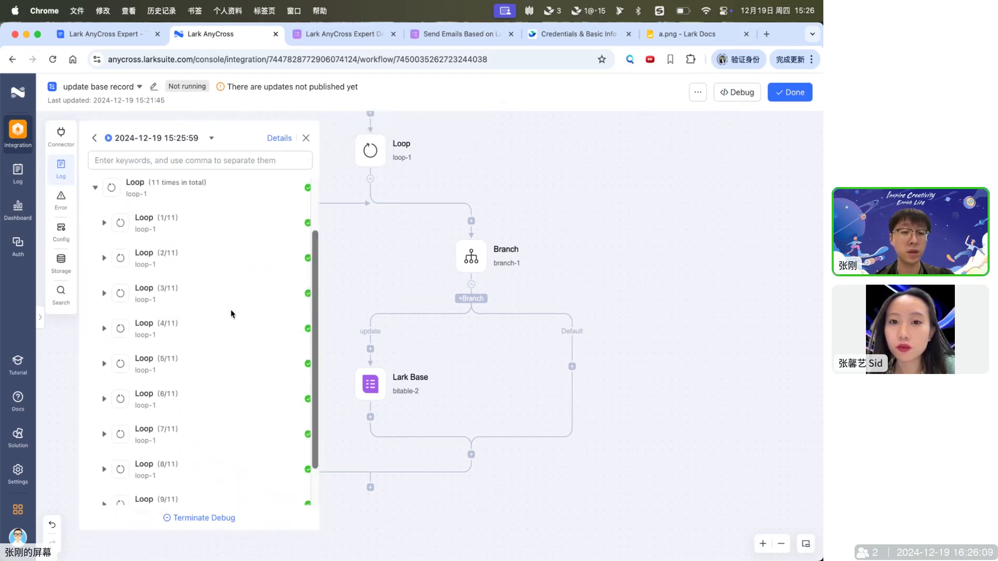
{"action": "scroll", "coordinate": [231, 317], "scroll_direction": "down", "scroll_amount": 5}
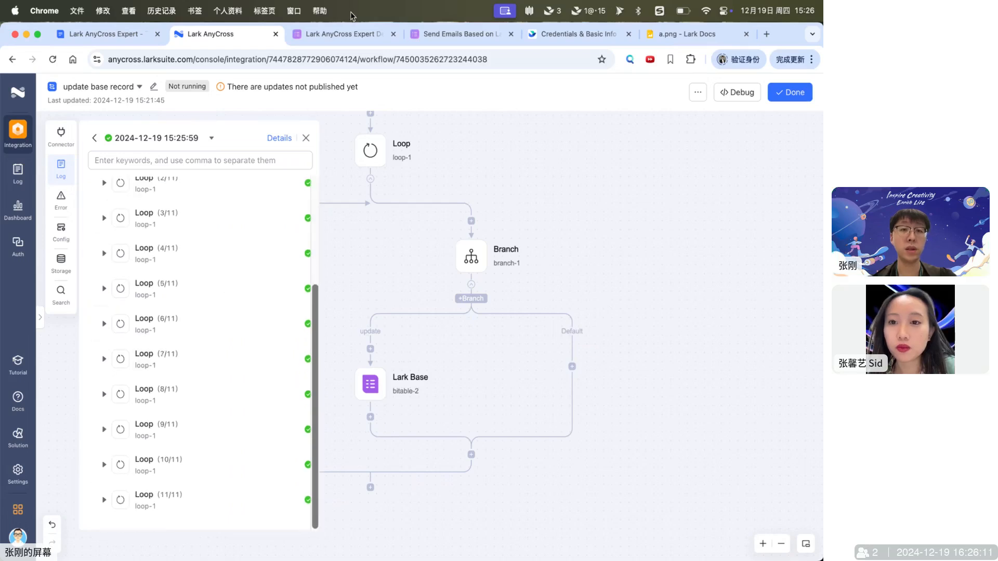
Step: Check the records of the CRUD table in Lark AnyCross Expert Demo, return to the workflow and close its debug log
{"action": "left_click", "coordinate": [347, 35]}
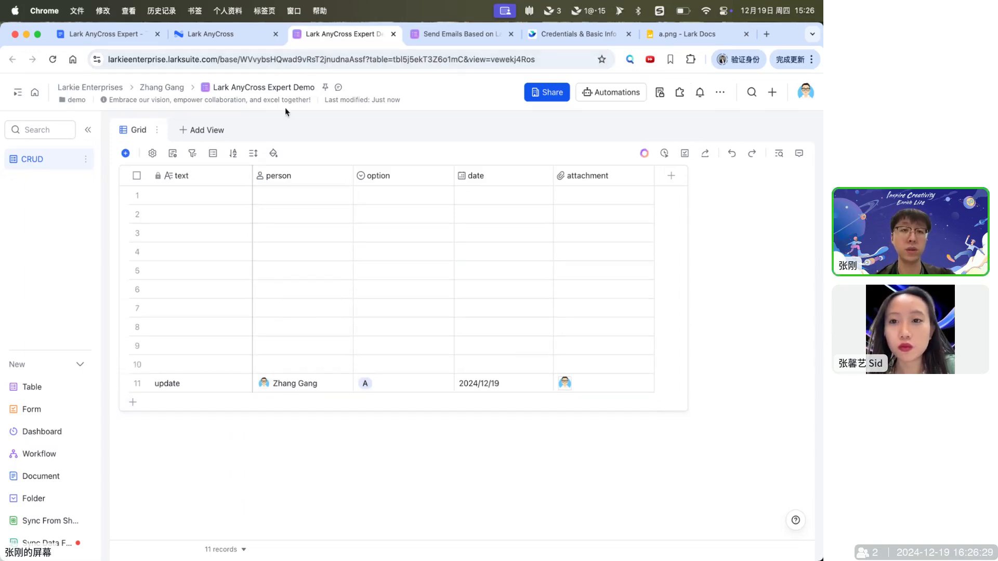
{"action": "left_click", "coordinate": [218, 36]}
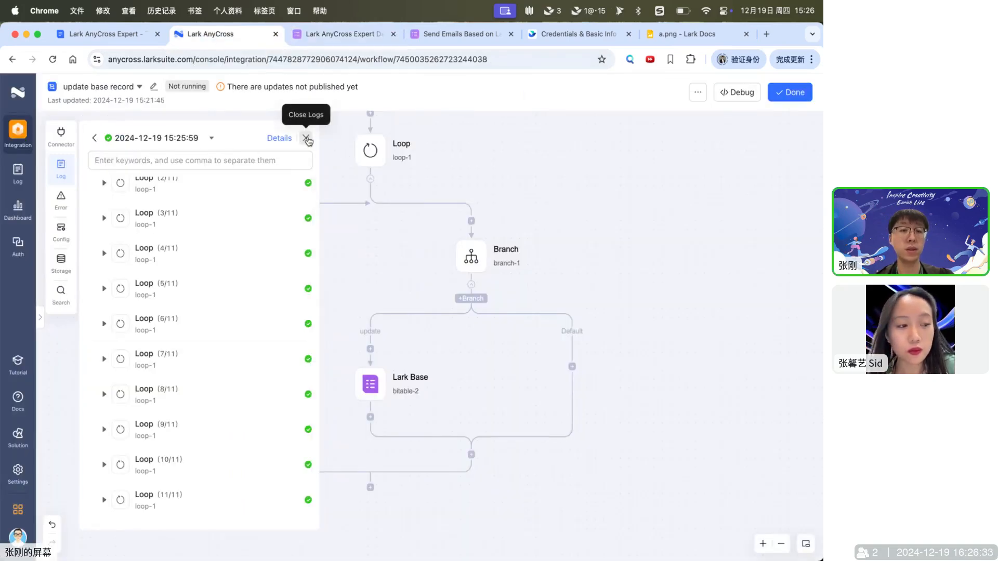
{"action": "left_click", "coordinate": [307, 138]}
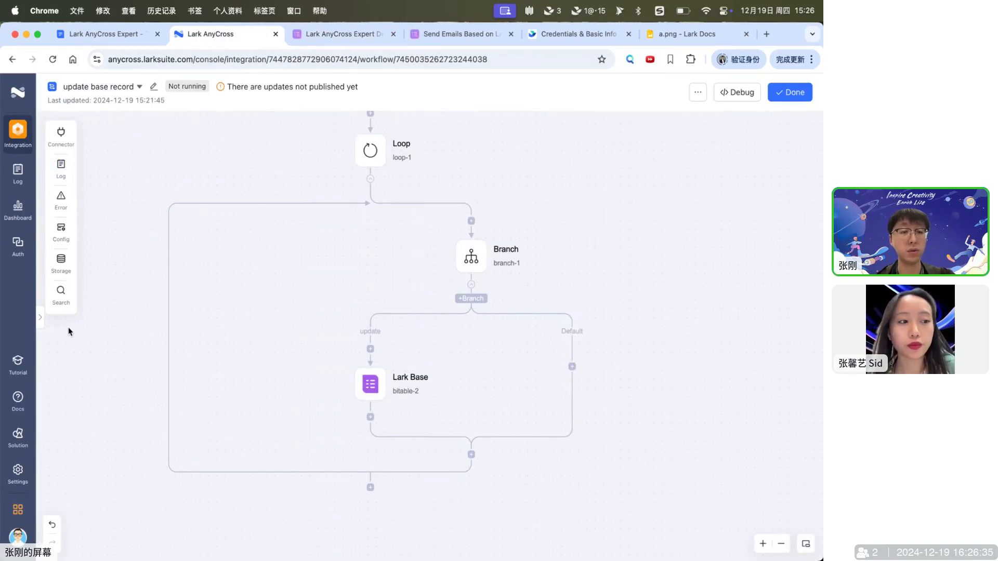
Step: Create a copy of the update base record workflow named "delete base record" in the AnyCross Expert project
{"action": "left_click", "coordinate": [40, 317]}
{"action": "scroll", "coordinate": [471, 260], "scroll_direction": "up", "scroll_amount": 2}
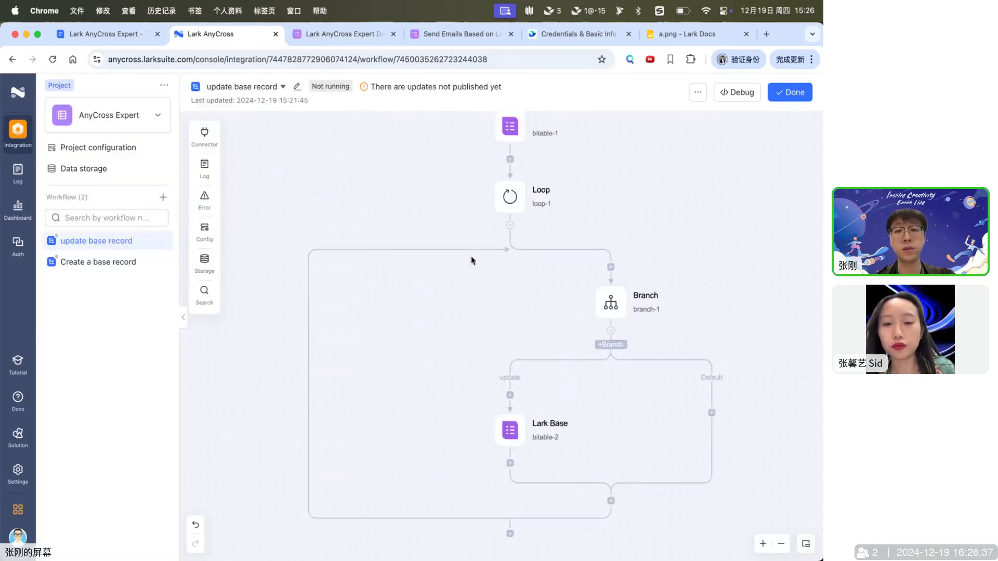
{"action": "scroll", "coordinate": [470, 258], "scroll_direction": "up", "scroll_amount": 4}
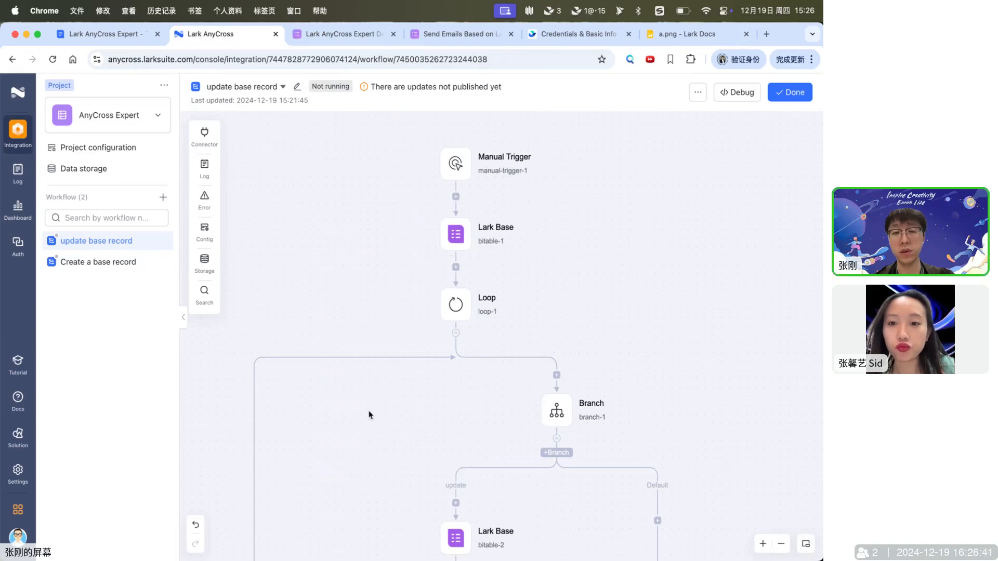
{"action": "scroll", "coordinate": [369, 414], "scroll_direction": "down", "scroll_amount": 2}
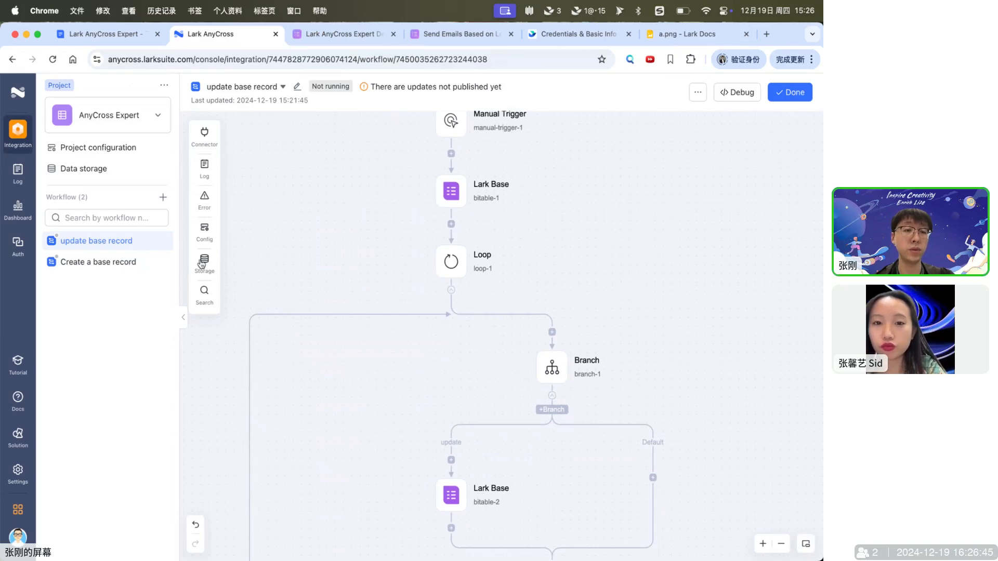
{"action": "left_click", "coordinate": [164, 242]}
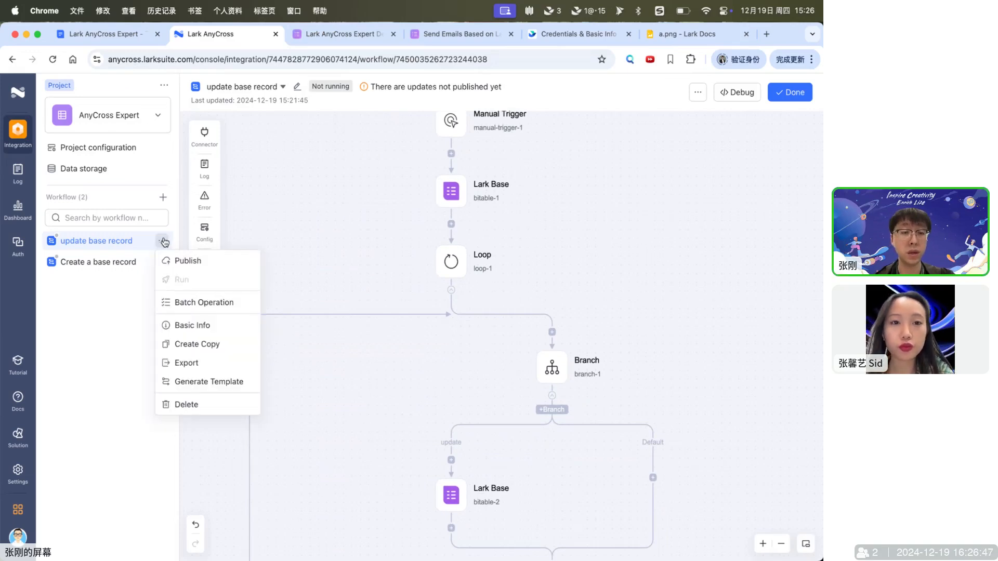
{"action": "left_click", "coordinate": [201, 345]}
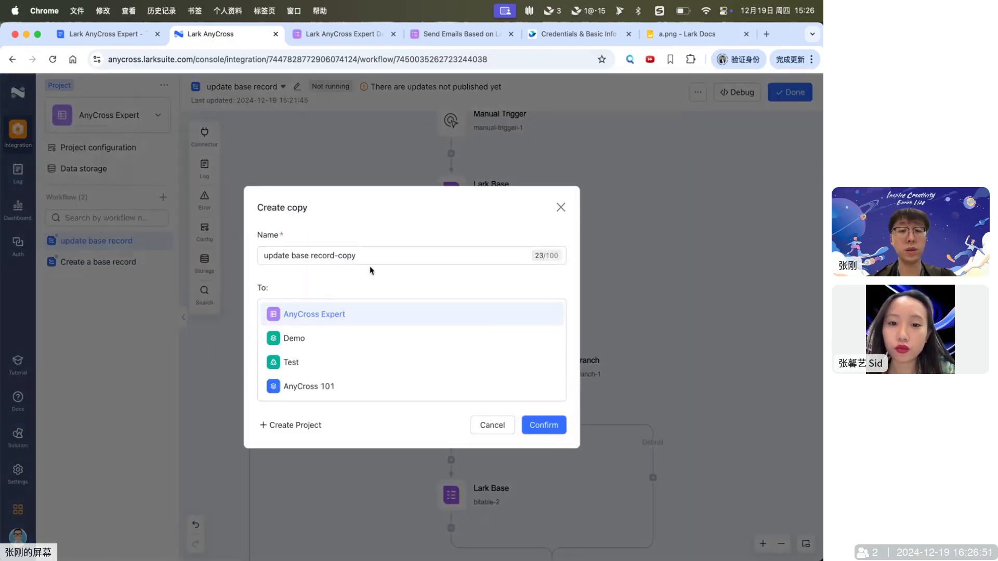
{"action": "left_click", "coordinate": [321, 256]}
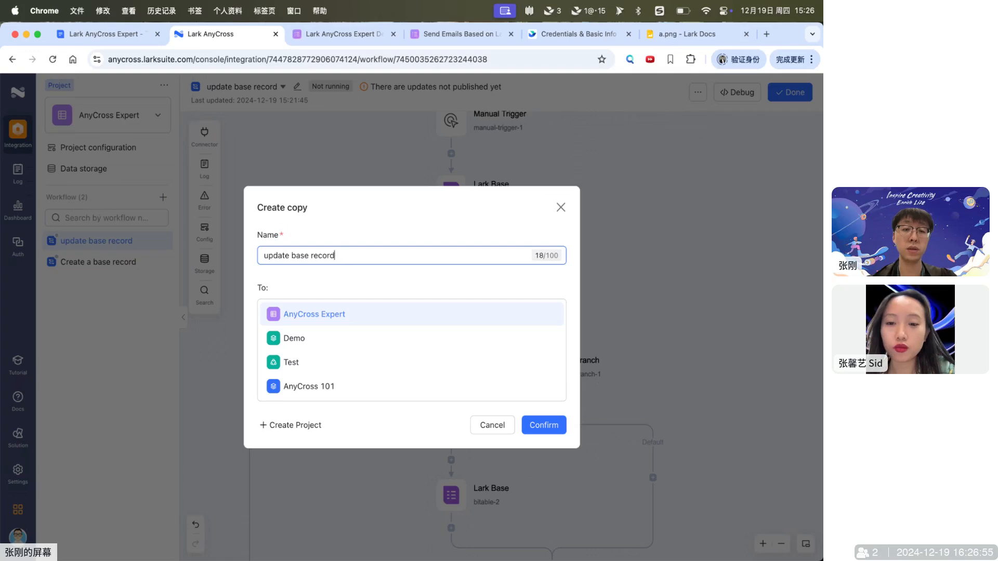
{"action": "key", "text": "super+Left"}
{"action": "key", "text": "shift+Right"}
{"action": "key", "text": "shift+Right"}
{"action": "key", "text": "shift+Right"}
{"action": "key", "text": "shift+Right"}
{"action": "key", "text": "shift+Right"}
{"action": "key", "text": "shift+Right"}
{"action": "type", "text": "de"}
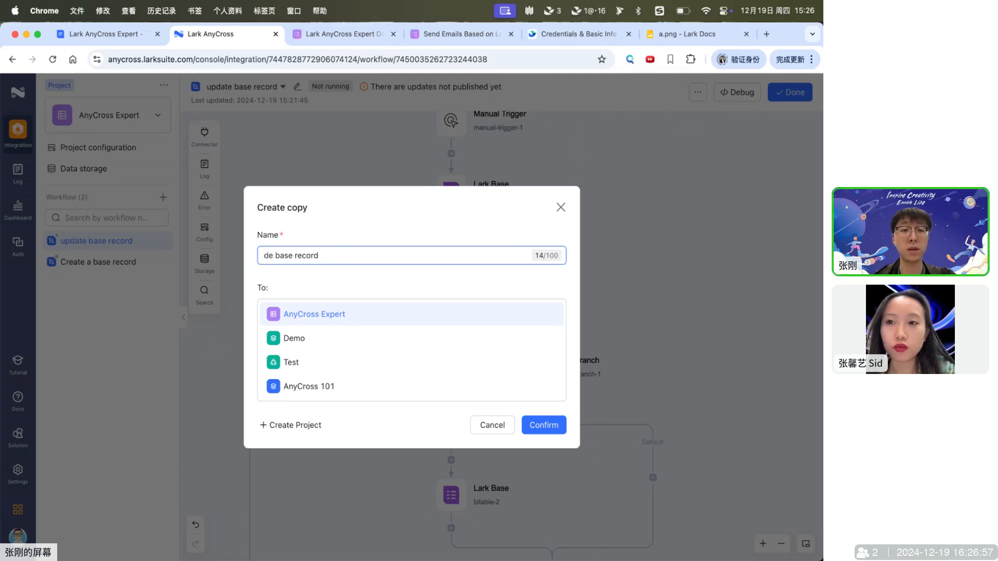
{"action": "type", "text": "lete"}
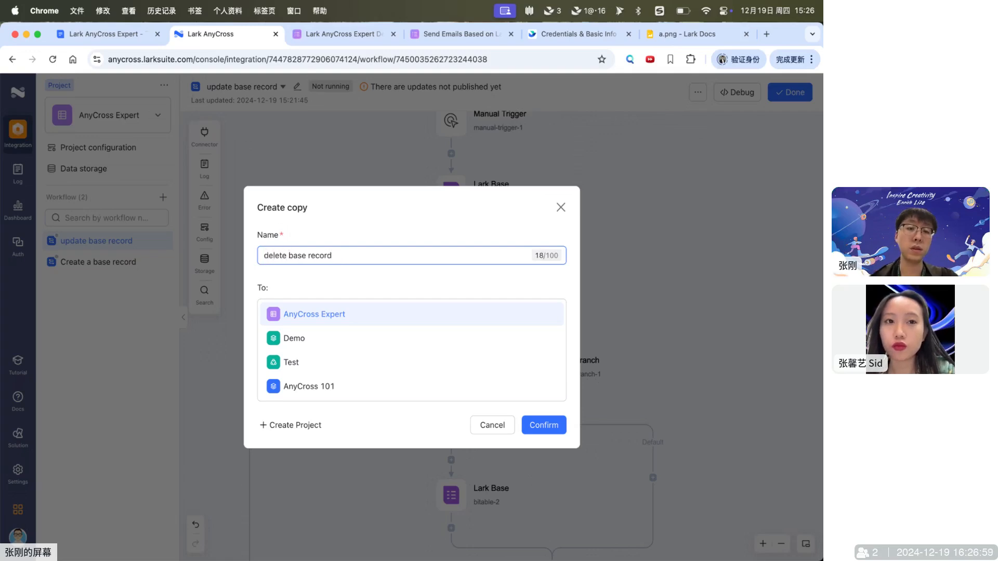
{"action": "left_click", "coordinate": [540, 424]}
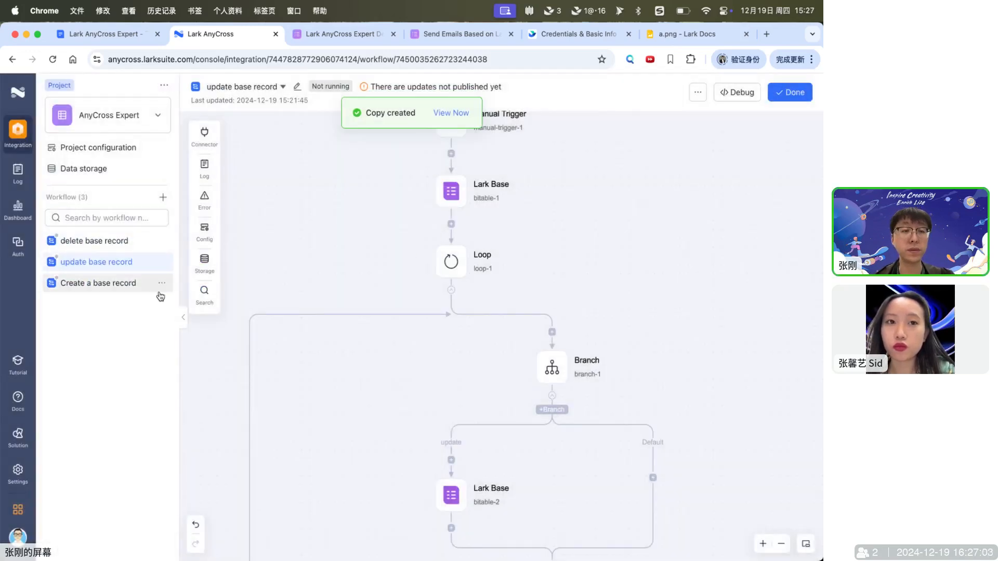
Step: Open the delete base record workflow and examine the authentication and input settings of its Search records node
{"action": "left_click", "coordinate": [101, 243]}
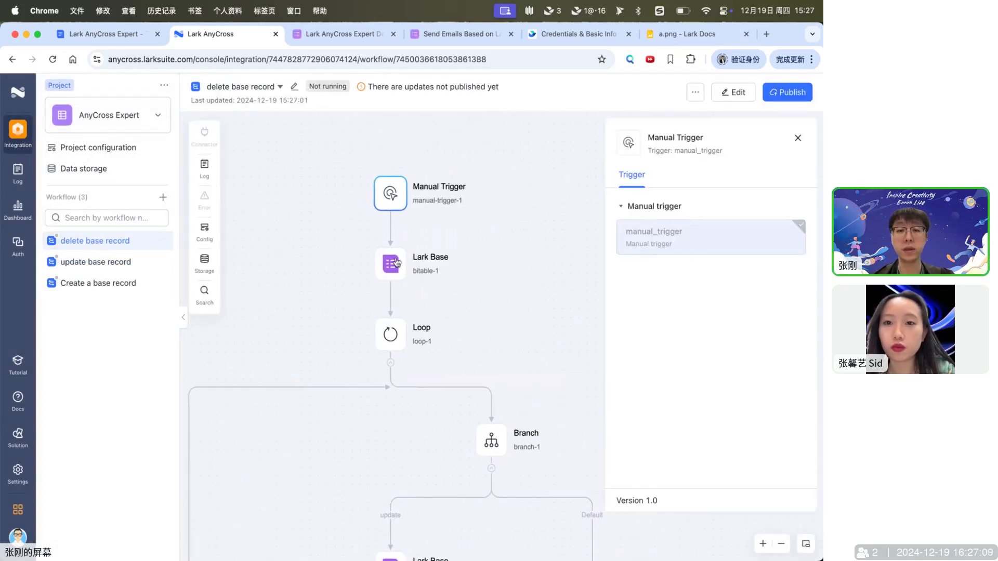
{"action": "left_click", "coordinate": [396, 262]}
{"action": "left_click", "coordinate": [665, 175]}
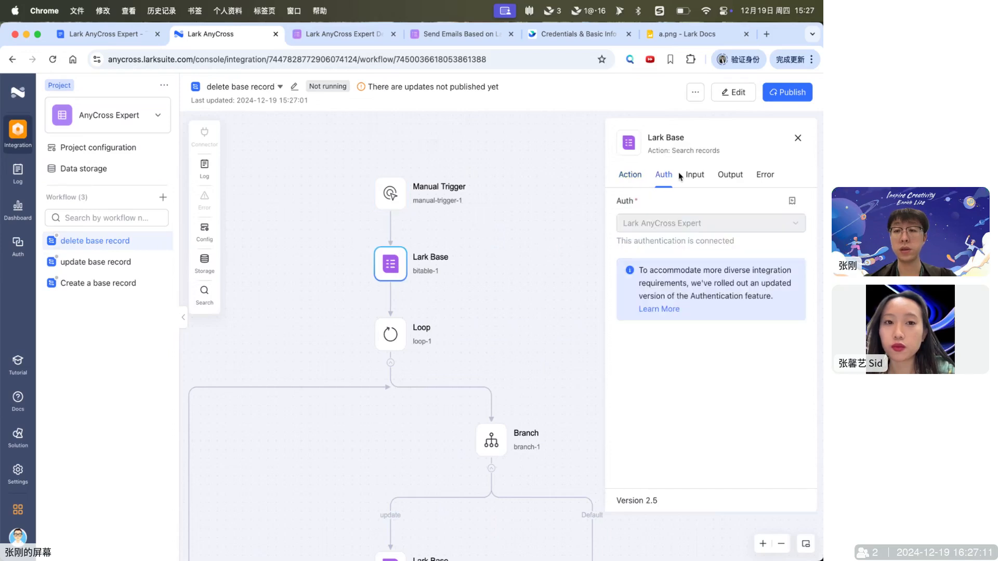
{"action": "left_click", "coordinate": [693, 176]}
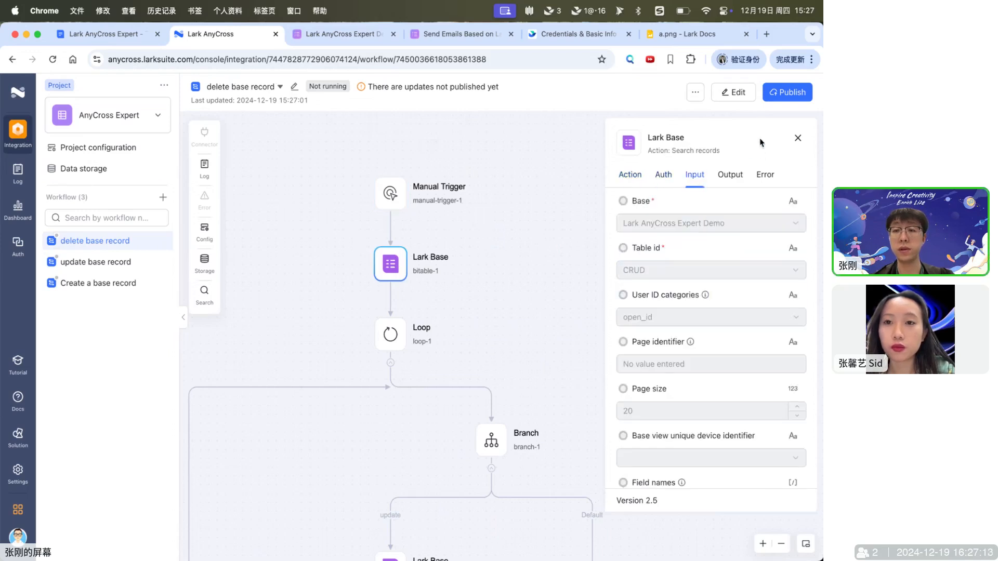
Step: Examine the remaining input settings of the Search records node, including its field names and filter
{"action": "scroll", "coordinate": [732, 333], "scroll_direction": "down", "scroll_amount": 5}
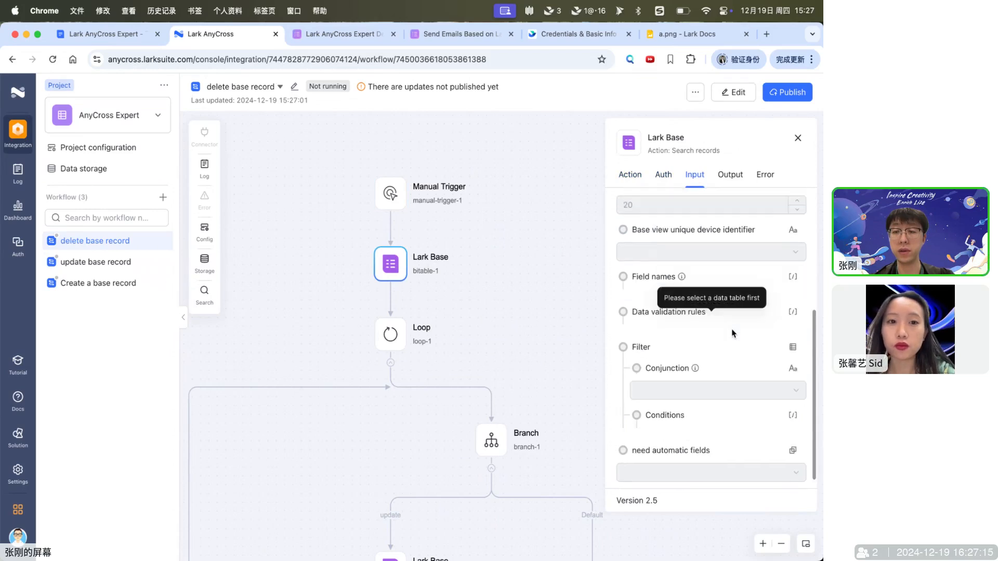
{"action": "scroll", "coordinate": [732, 332], "scroll_direction": "up", "scroll_amount": 5}
{"action": "scroll", "coordinate": [475, 327], "scroll_direction": "down", "scroll_amount": 5}
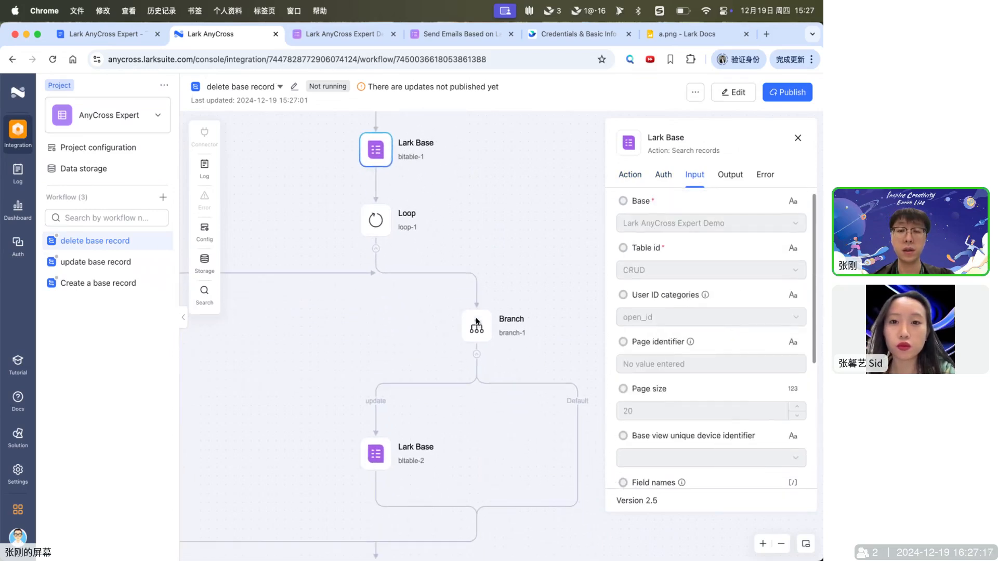
Step: Check the Branch node's update condition against the option values of the records in the CRUD table
{"action": "left_click", "coordinate": [478, 328]}
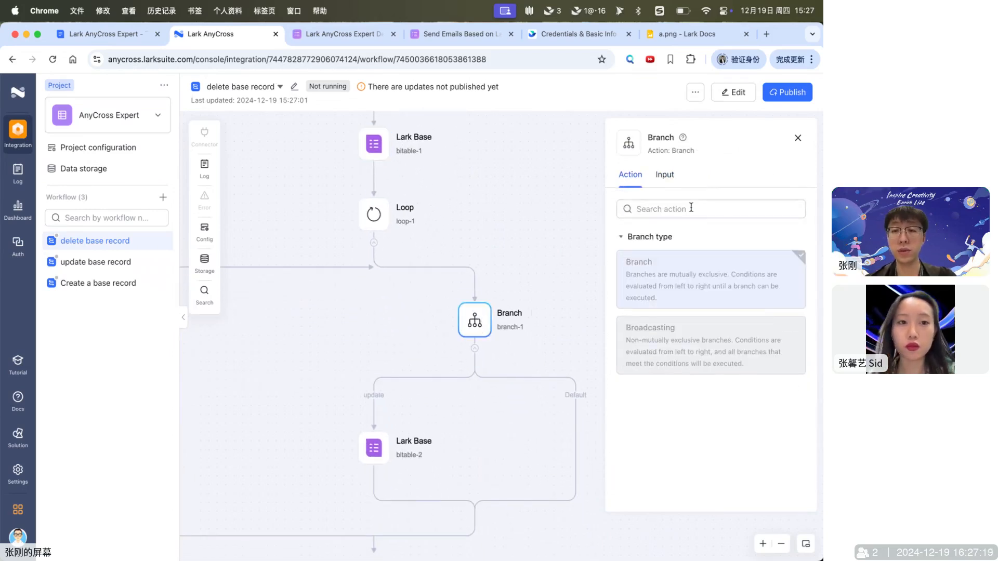
{"action": "left_click", "coordinate": [663, 175]}
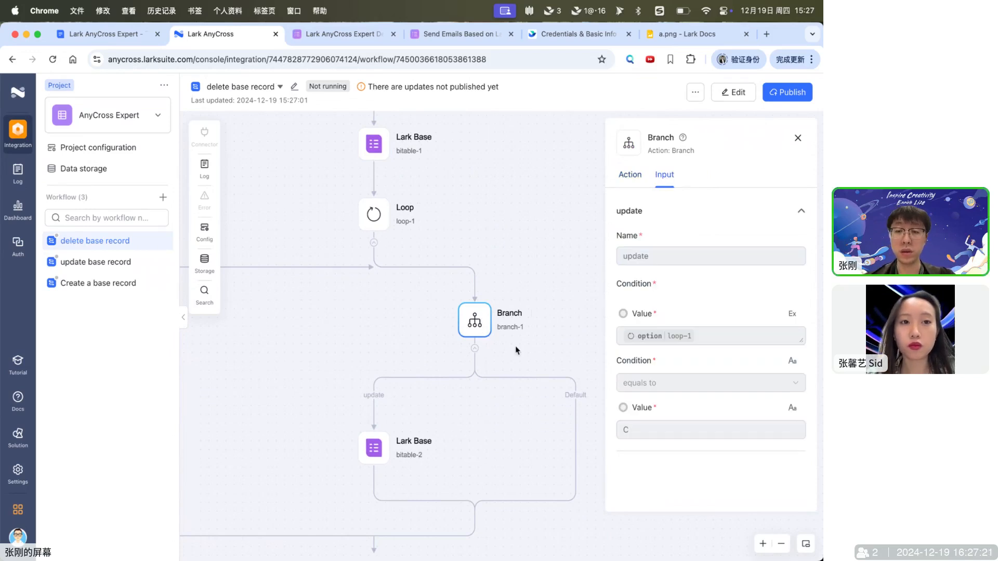
{"action": "scroll", "coordinate": [516, 348], "scroll_direction": "down", "scroll_amount": 1}
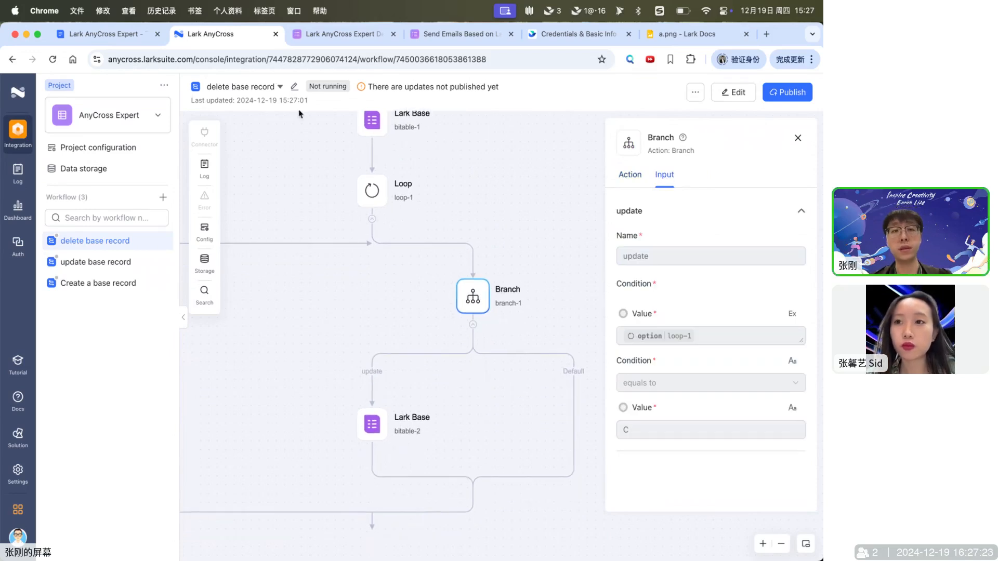
{"action": "left_click", "coordinate": [341, 33]}
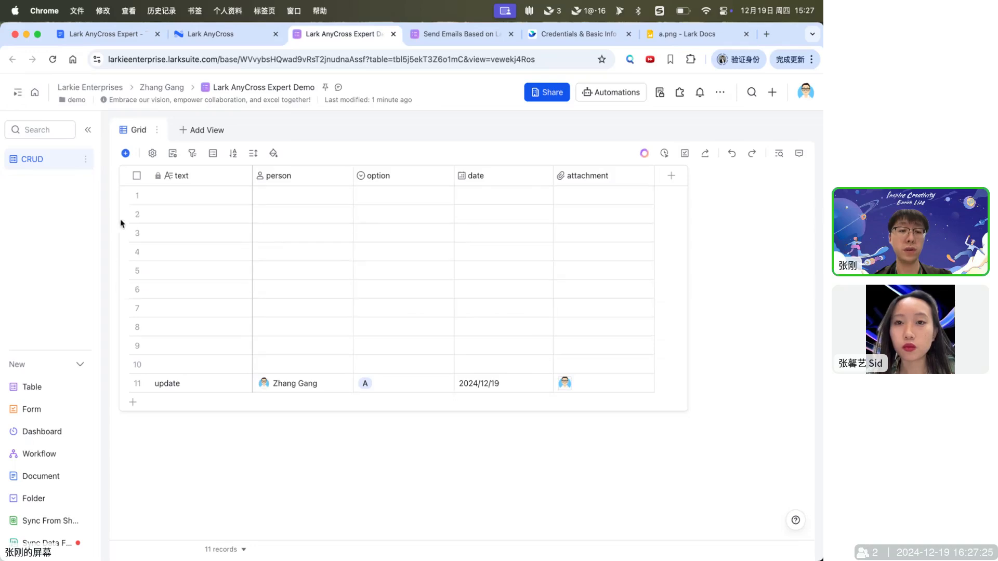
{"action": "left_click", "coordinate": [218, 35]}
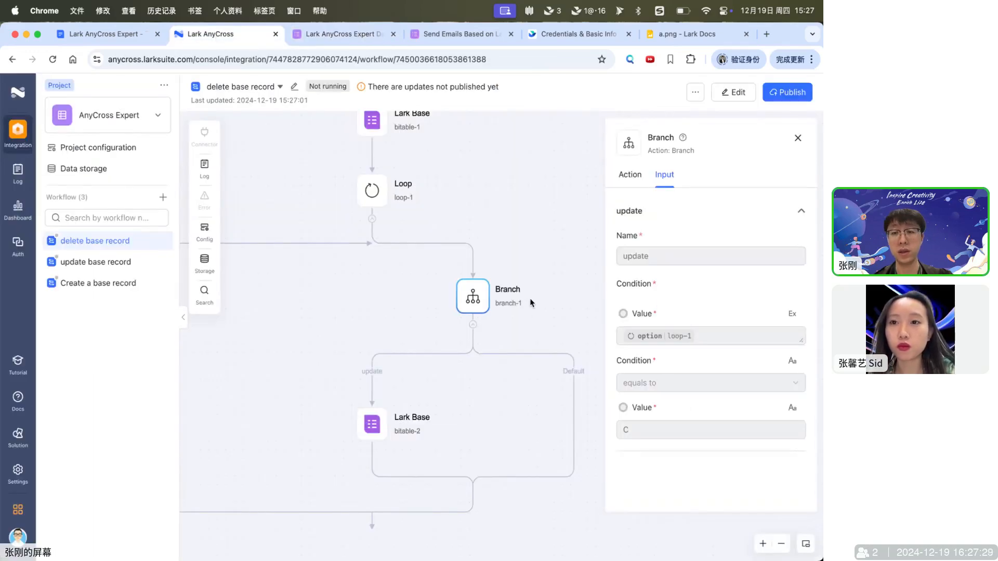
Step: Put the delete base record workflow into edit mode and rename the Branch node's update branch as "delete"
{"action": "left_click", "coordinate": [730, 93]}
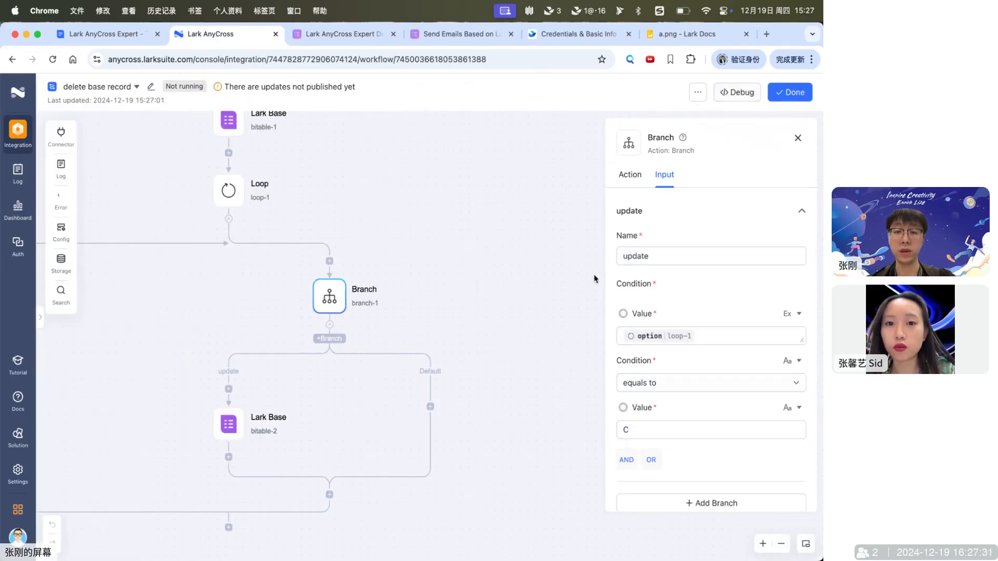
{"action": "left_click", "coordinate": [659, 256]}
{"action": "key", "text": "super+a"}
{"action": "type", "text": "delete"}
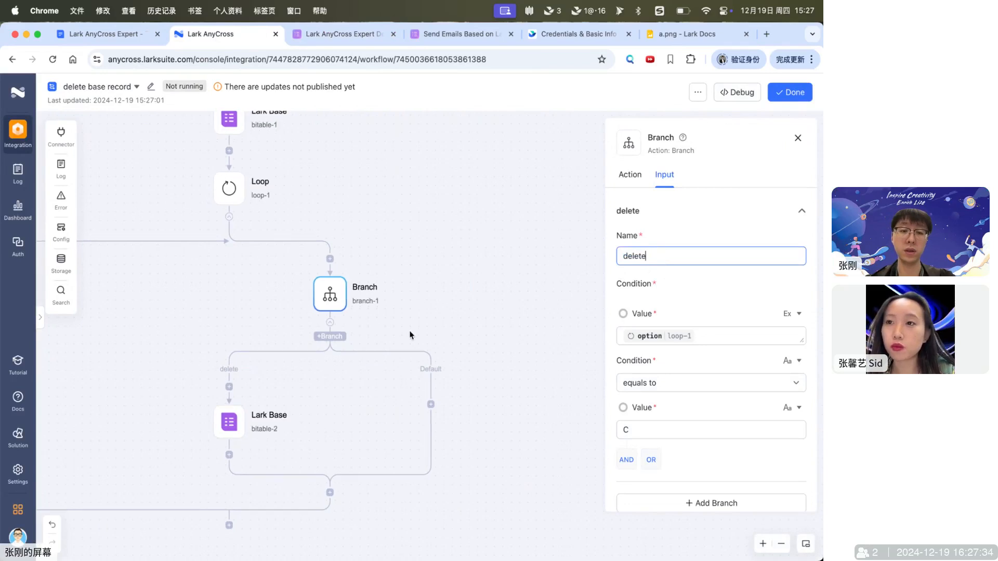
{"action": "scroll", "coordinate": [410, 335], "scroll_direction": "down", "scroll_amount": 2}
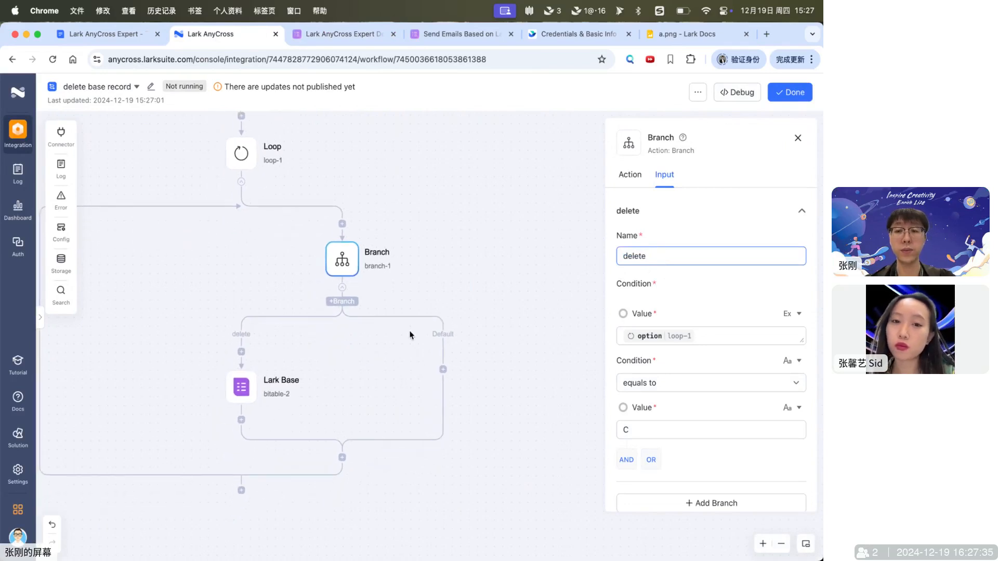
Step: Set the delete branch's condition on the loop's option value to "Is null"
{"action": "scroll", "coordinate": [715, 358], "scroll_direction": "down", "scroll_amount": 1}
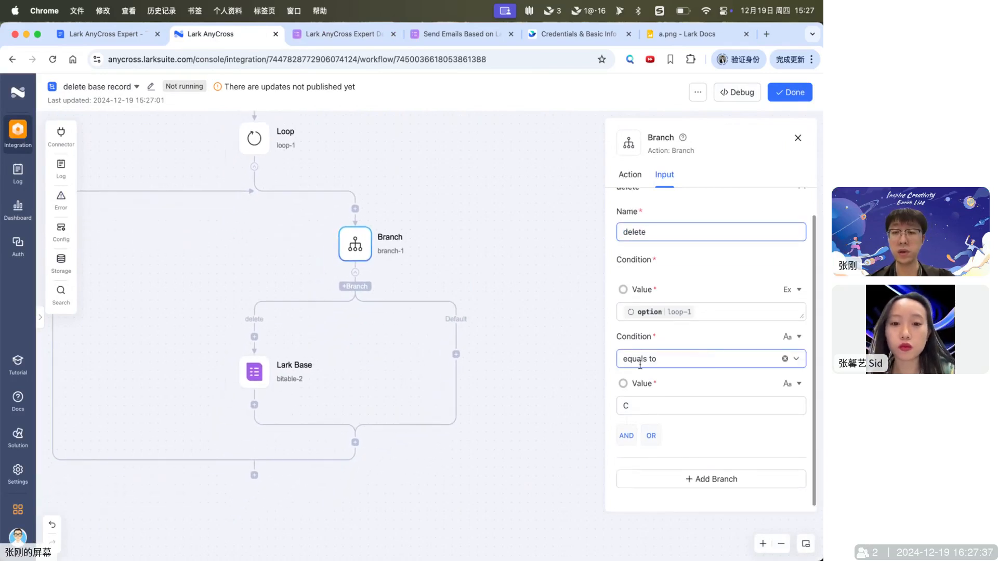
{"action": "left_click", "coordinate": [796, 358]}
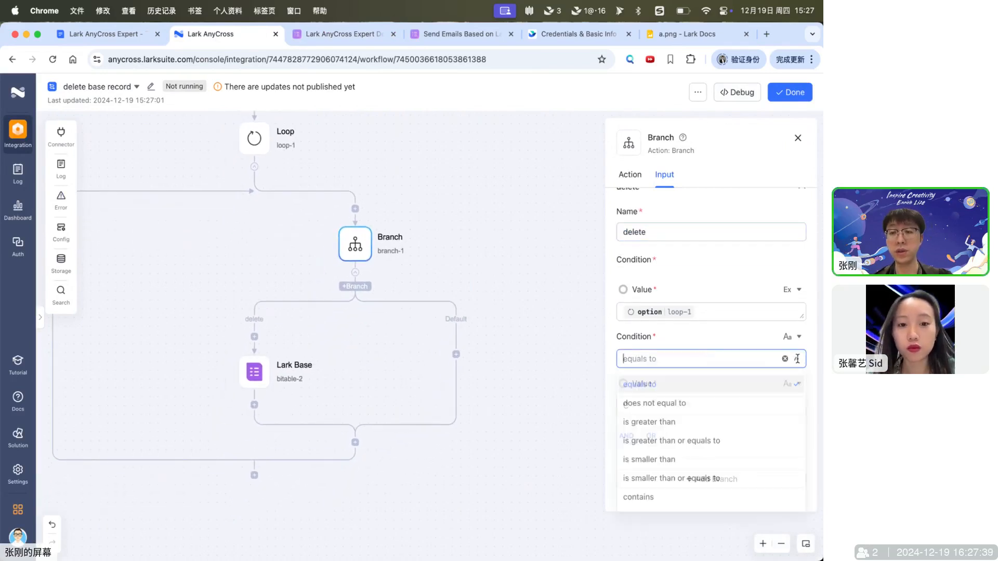
{"action": "scroll", "coordinate": [673, 456], "scroll_direction": "down", "scroll_amount": 3}
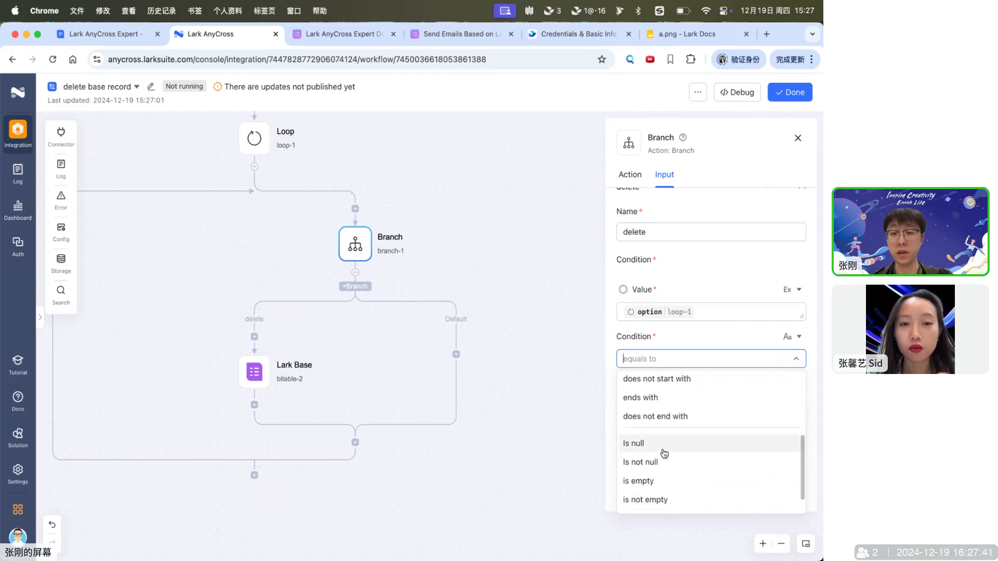
{"action": "left_click", "coordinate": [657, 448]}
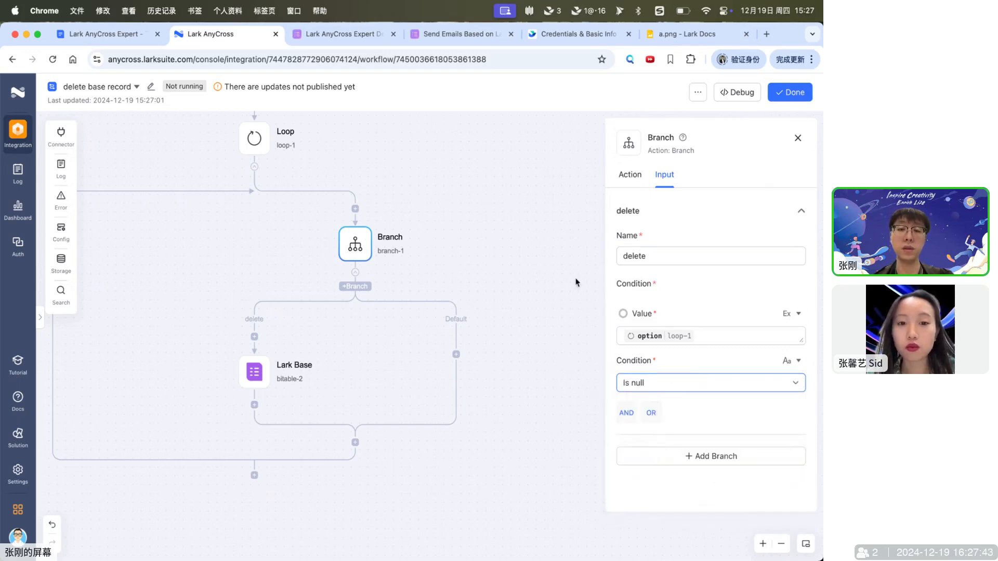
Step: Change the action of the Lark Base node in the delete branch to Delete record
{"action": "scroll", "coordinate": [468, 291], "scroll_direction": "down", "scroll_amount": 2}
{"action": "left_click", "coordinate": [270, 357]}
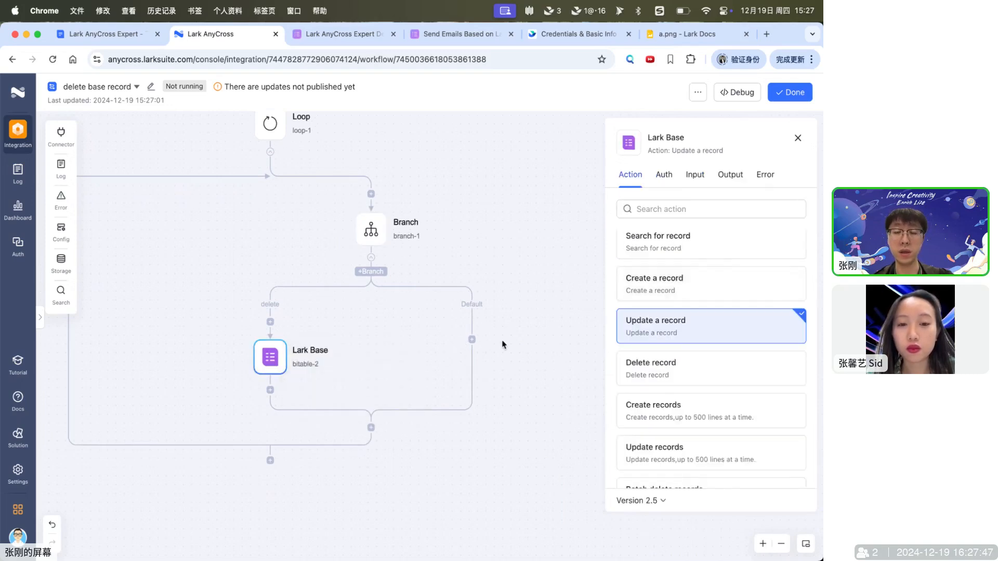
{"action": "left_click", "coordinate": [669, 373]}
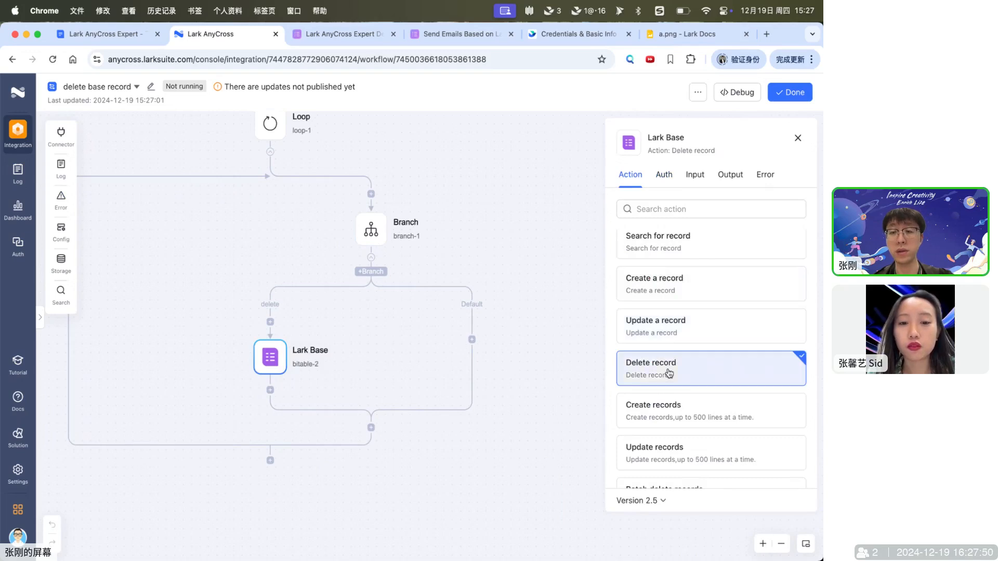
Step: Set the Delete record node's base to Lark AnyCross Expert Demo and its table to CRUD
{"action": "left_click", "coordinate": [664, 176]}
{"action": "left_click", "coordinate": [699, 178]}
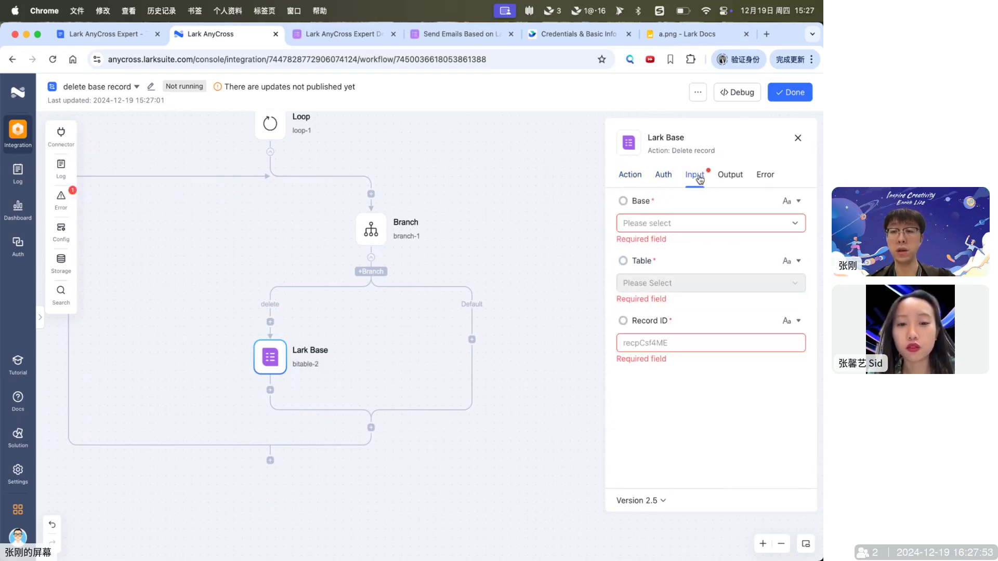
{"action": "left_click", "coordinate": [796, 220]}
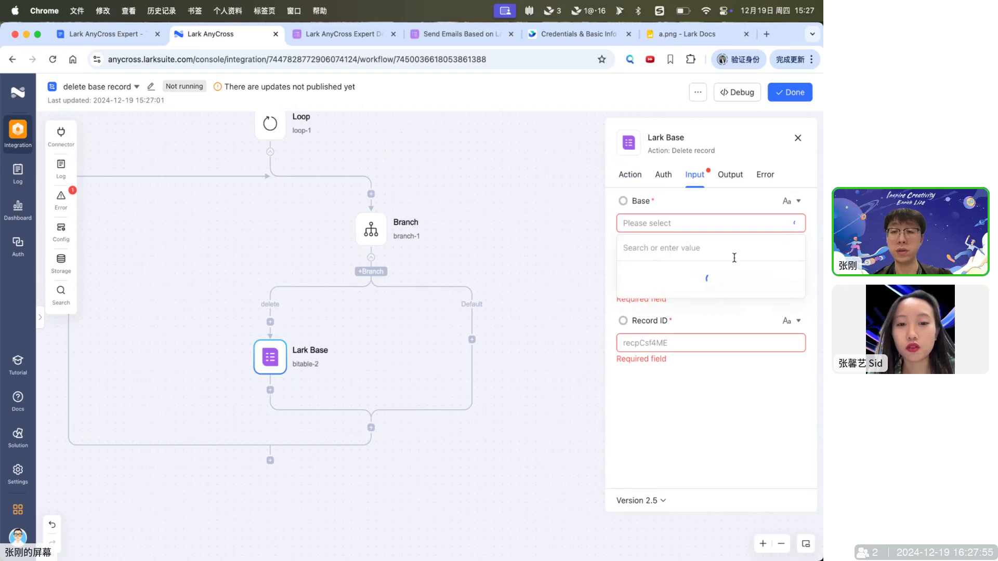
{"action": "left_click", "coordinate": [717, 283]}
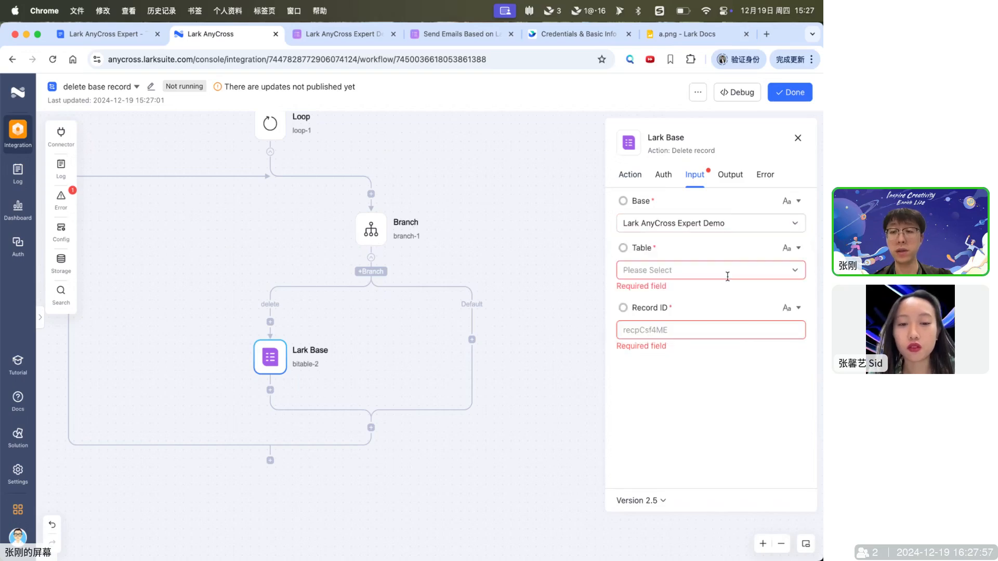
{"action": "left_click", "coordinate": [744, 270]}
{"action": "left_click", "coordinate": [675, 326]}
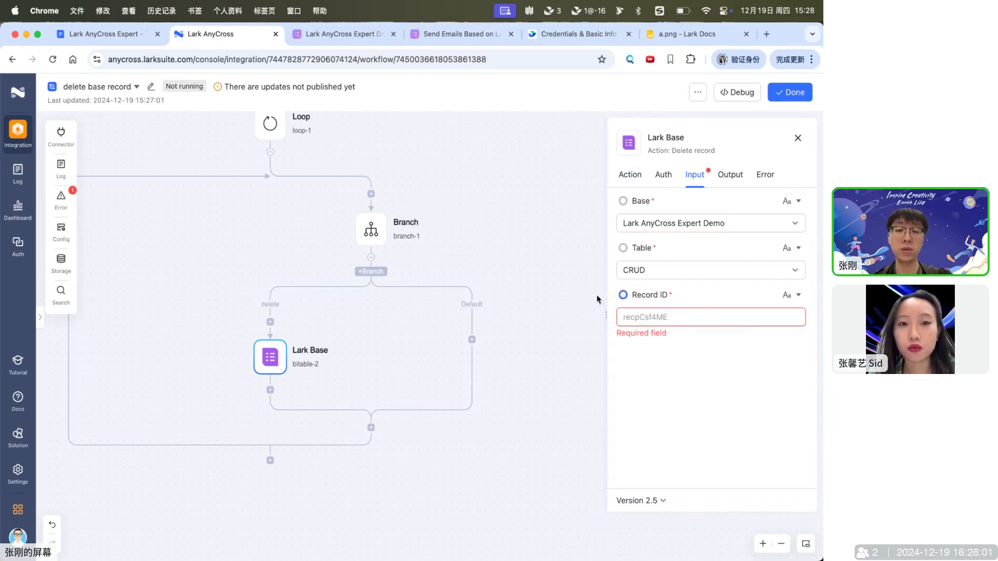
Step: Map the Delete record node's Record ID to record_id of the current item in loop-1, and close the node's settings
{"action": "left_click_drag", "start_coordinate": [492, 203], "coordinate": [503, 207]}
{"action": "scroll", "coordinate": [504, 207], "scroll_direction": "left", "scroll_amount": 1}
{"action": "scroll", "coordinate": [504, 206], "scroll_direction": "up", "scroll_amount": 1}
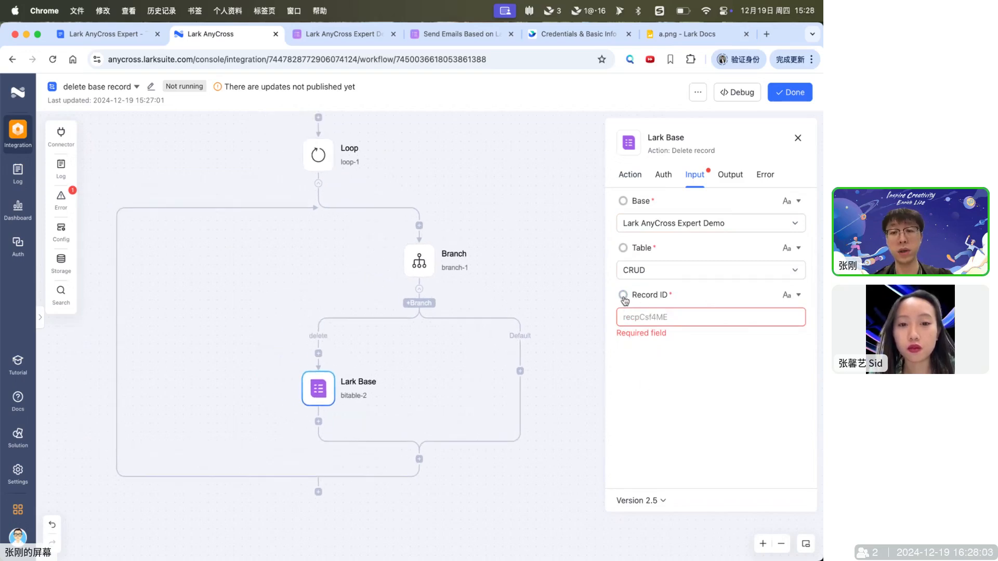
{"action": "left_click_drag", "start_coordinate": [623, 299], "coordinate": [323, 165]}
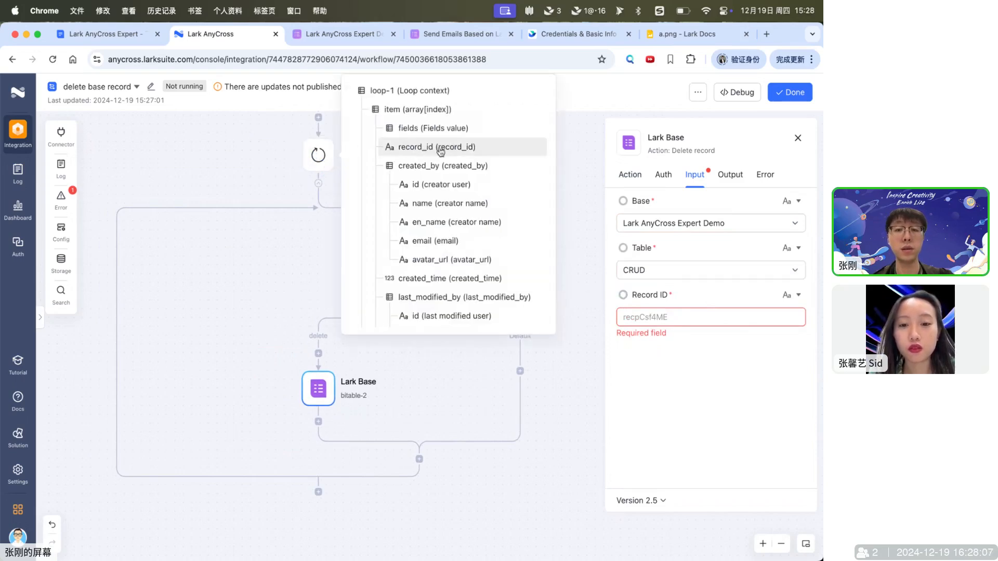
{"action": "left_click", "coordinate": [451, 147]}
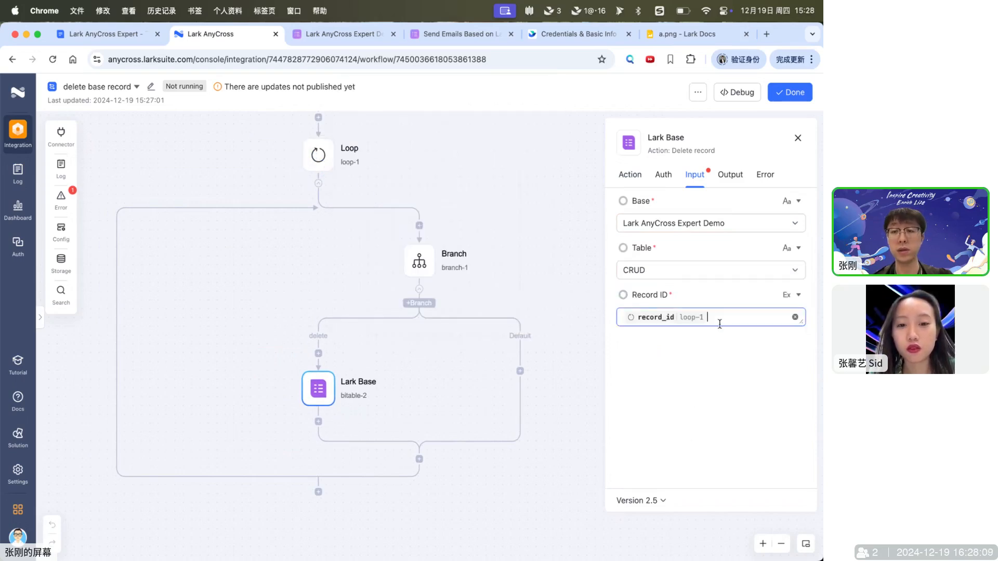
{"action": "scroll", "coordinate": [459, 394], "scroll_direction": "left", "scroll_amount": 2}
{"action": "scroll", "coordinate": [460, 394], "scroll_direction": "up", "scroll_amount": 2}
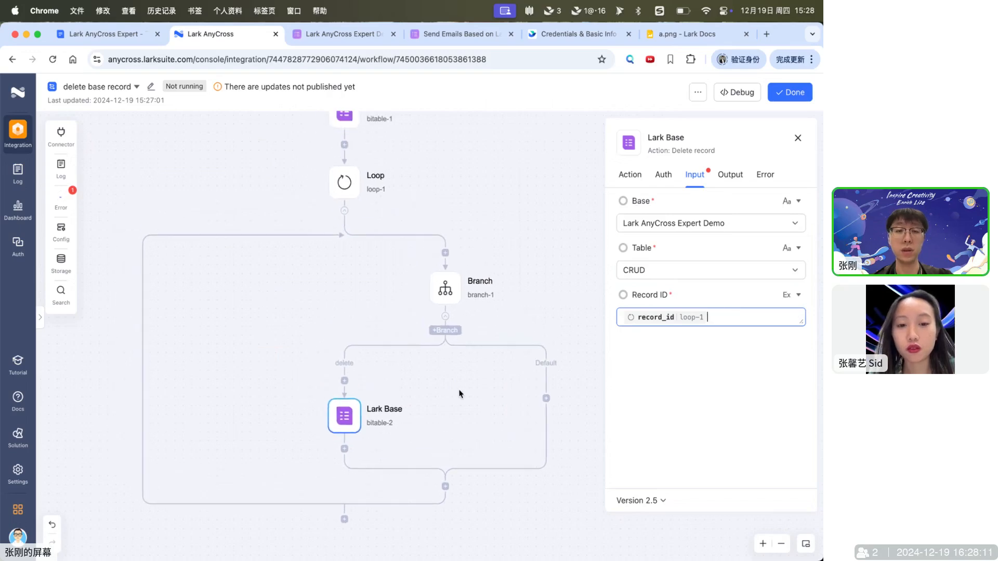
{"action": "left_click", "coordinate": [798, 138]}
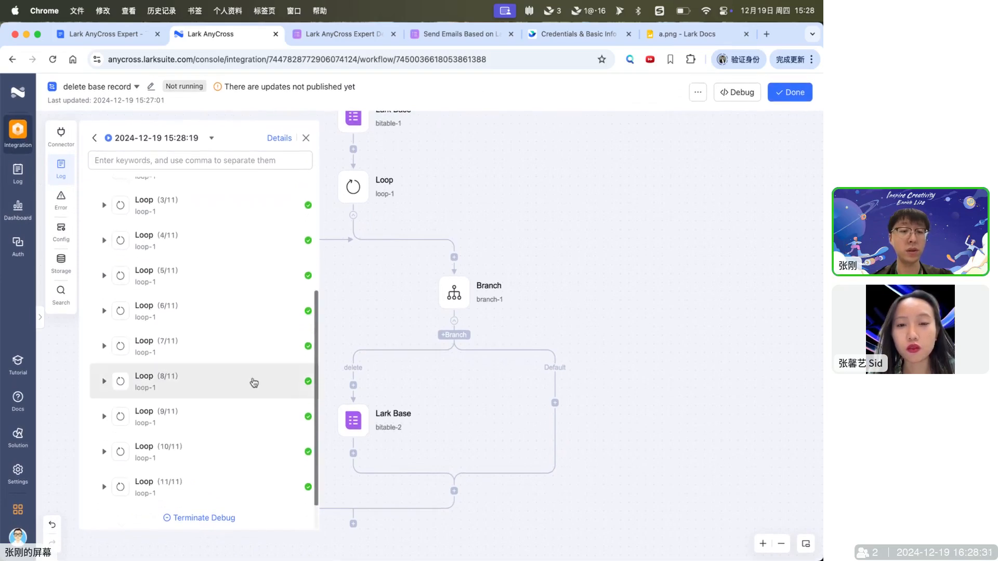
Step: Examine the loop iterations in the debug log of the delete base record workflow
{"action": "scroll", "coordinate": [254, 383], "scroll_direction": "up", "scroll_amount": 3}
{"action": "scroll", "coordinate": [222, 306], "scroll_direction": "down", "scroll_amount": 1}
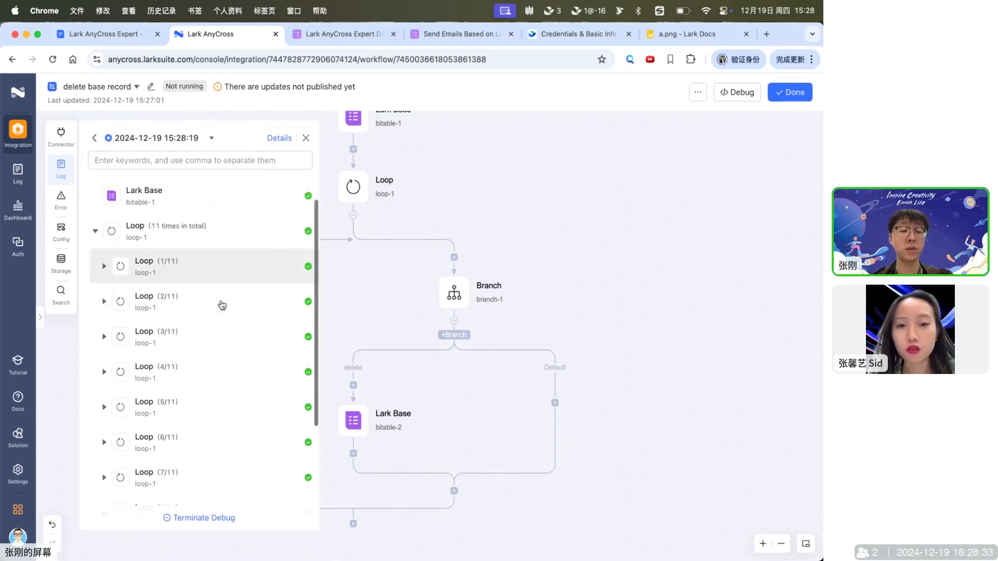
{"action": "scroll", "coordinate": [191, 420], "scroll_direction": "down", "scroll_amount": 3}
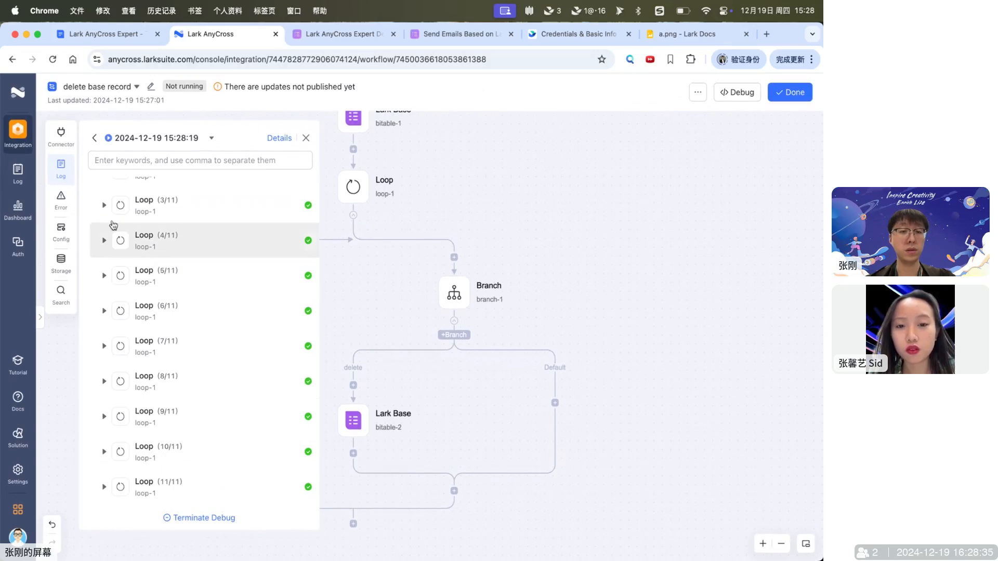
{"action": "left_click", "coordinate": [104, 205]}
{"action": "left_click", "coordinate": [104, 206]}
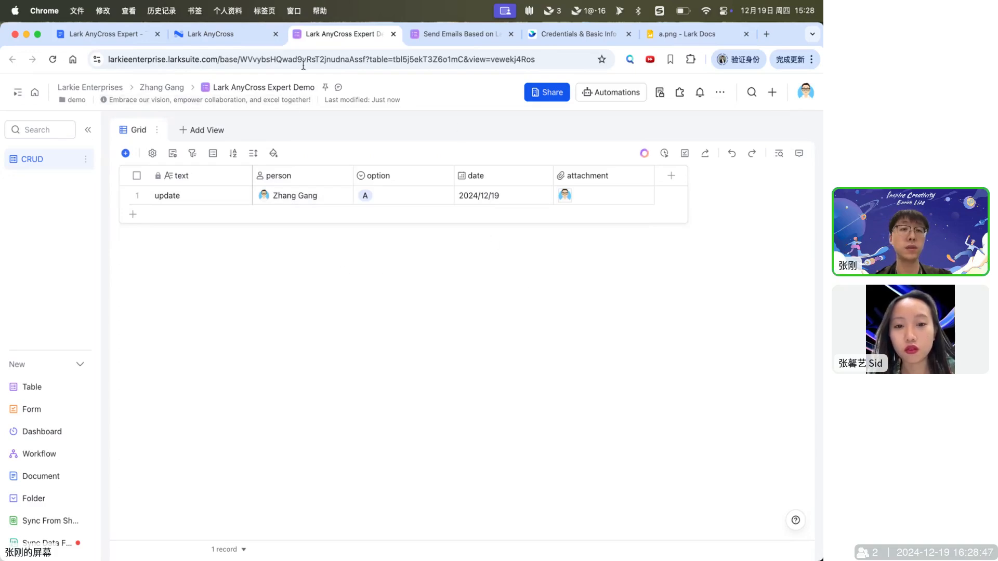
Step: Return from the CRUD table to the workflow, show the project's workflow list and close the debug log
{"action": "left_click", "coordinate": [227, 43]}
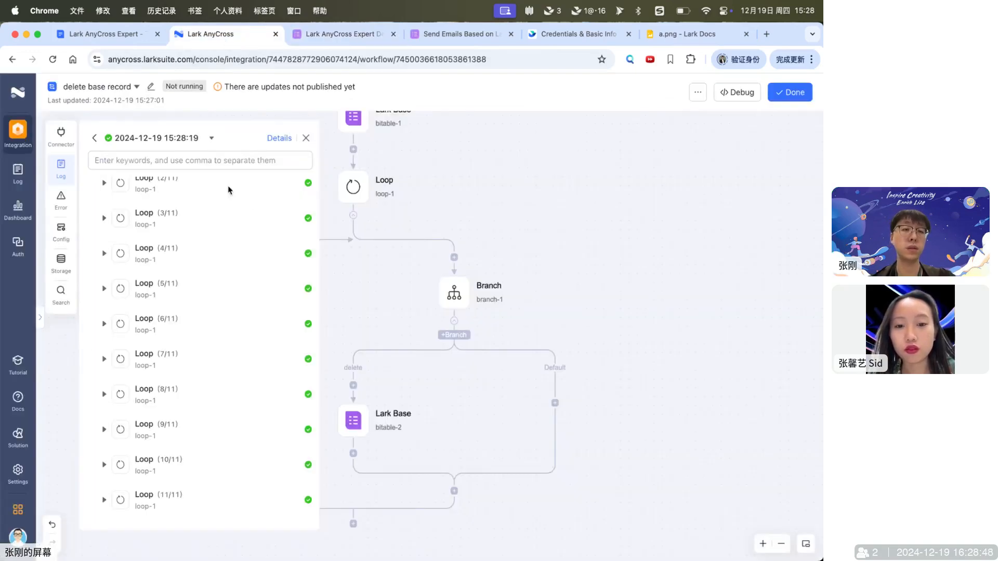
{"action": "left_click", "coordinate": [43, 319]}
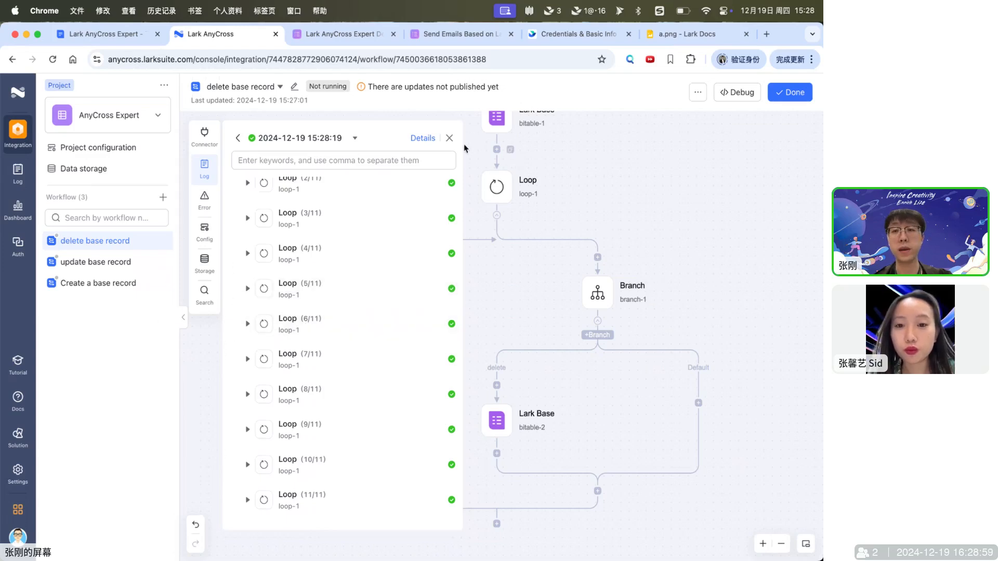
{"action": "left_click", "coordinate": [449, 138]}
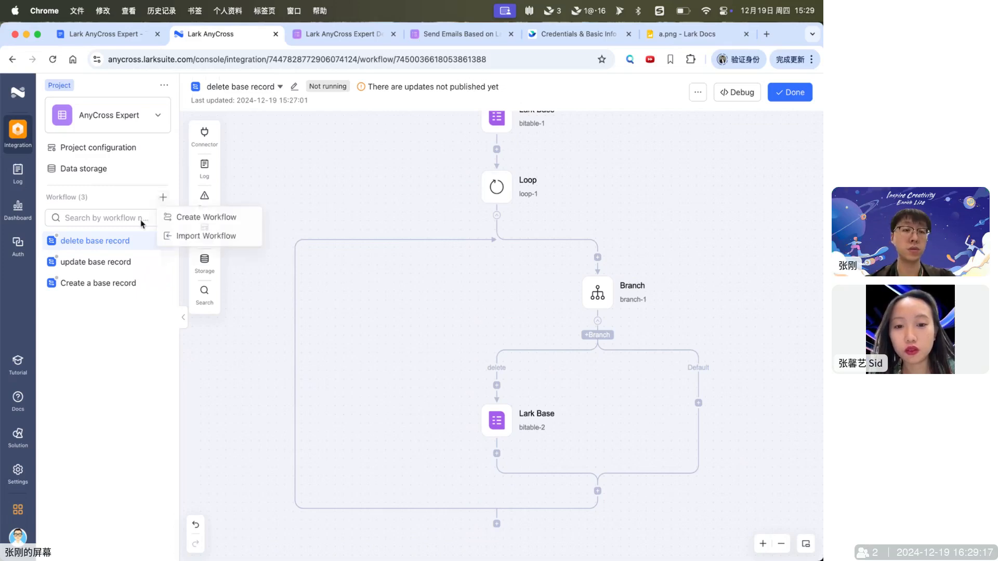
Step: Start creating another workflow in the AnyCross Expert project and search the workflow templates for "send"
{"action": "mouse_move", "coordinate": [166, 197]}
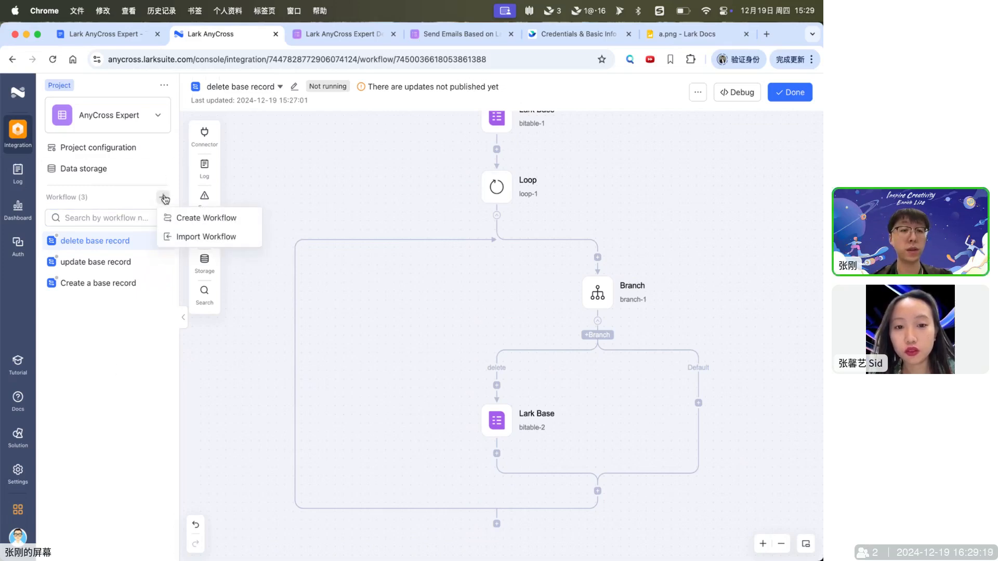
{"action": "left_click", "coordinate": [194, 220]}
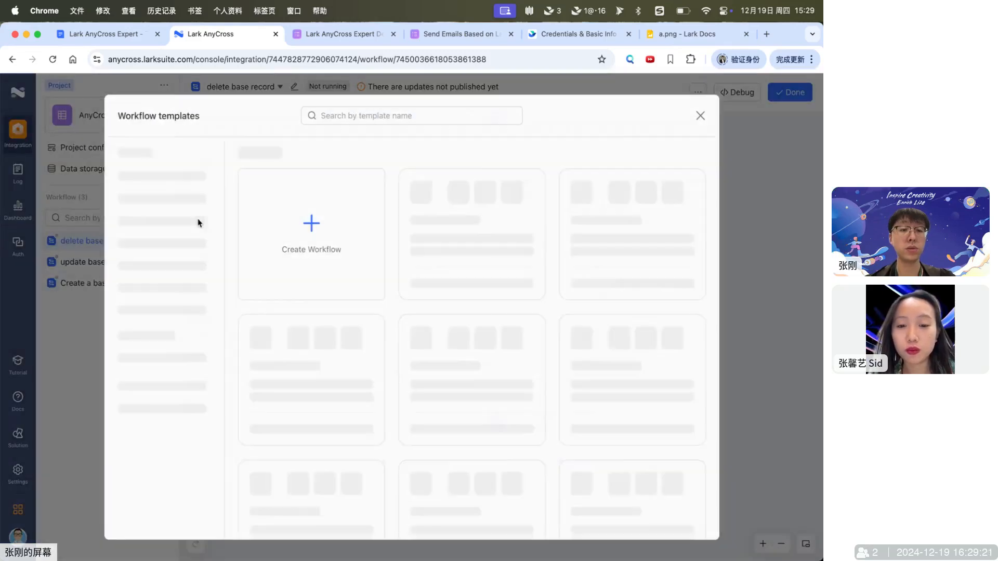
{"action": "left_click", "coordinate": [346, 115]}
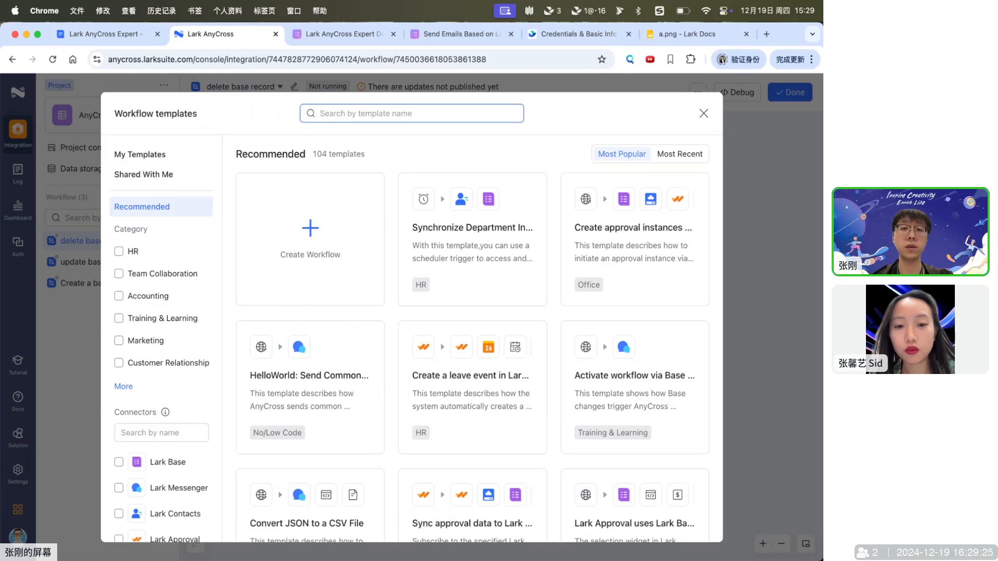
{"action": "type", "text": "send"}
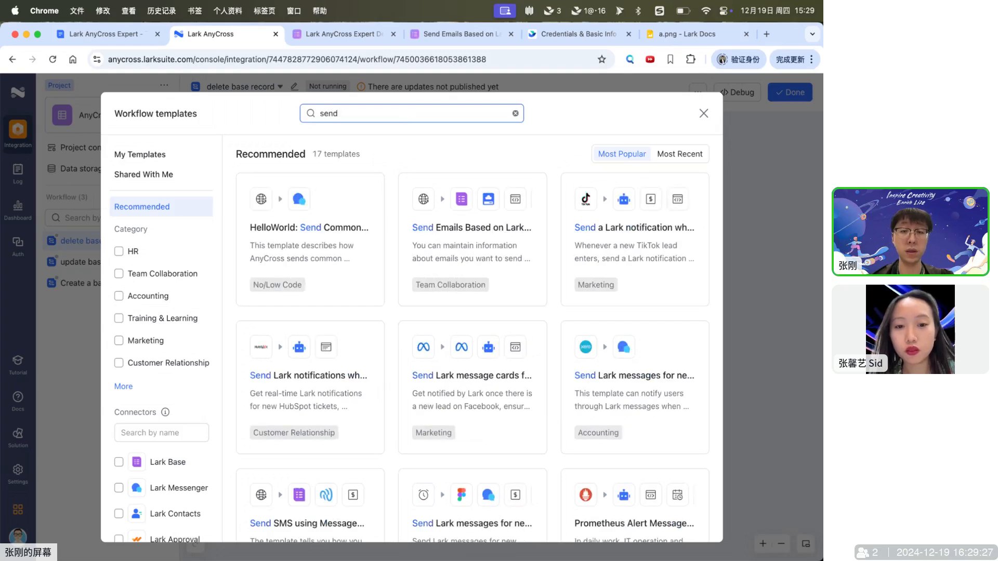
Step: Narrow the template search to "send email" and create the workflow from the Send Emails Based on Lark Base Records template
{"action": "type", "text": " email"}
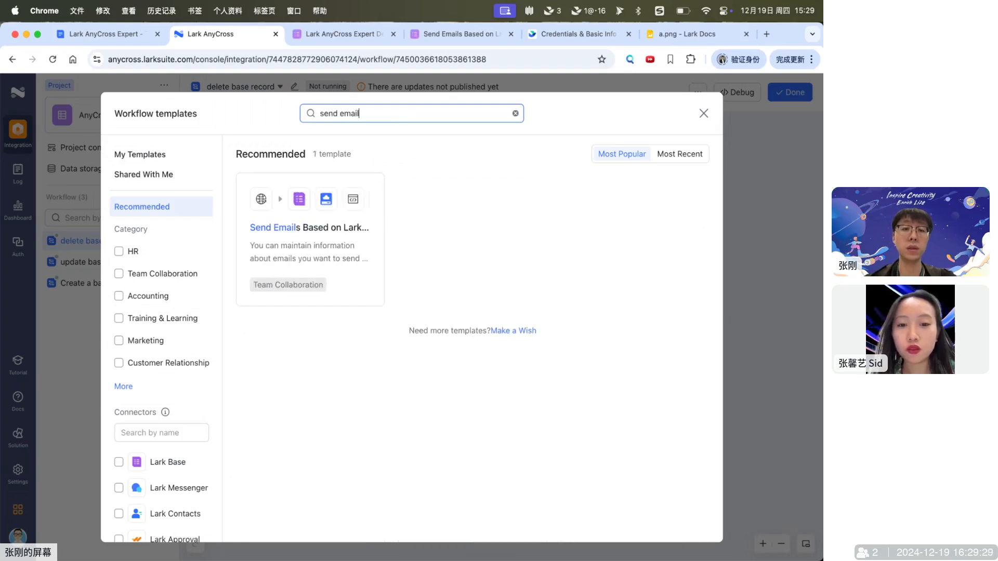
{"action": "mouse_move", "coordinate": [313, 229]}
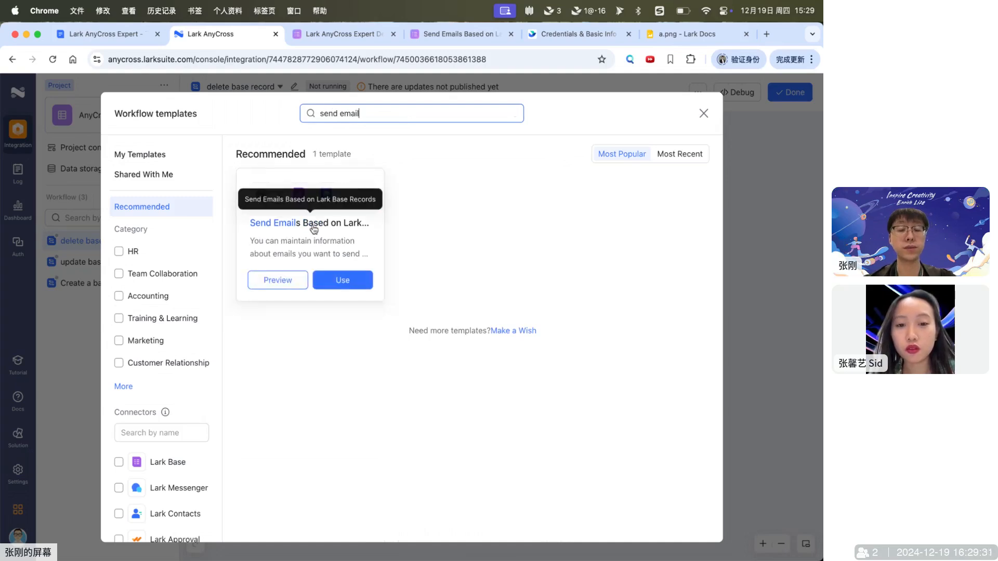
{"action": "left_click", "coordinate": [349, 284]}
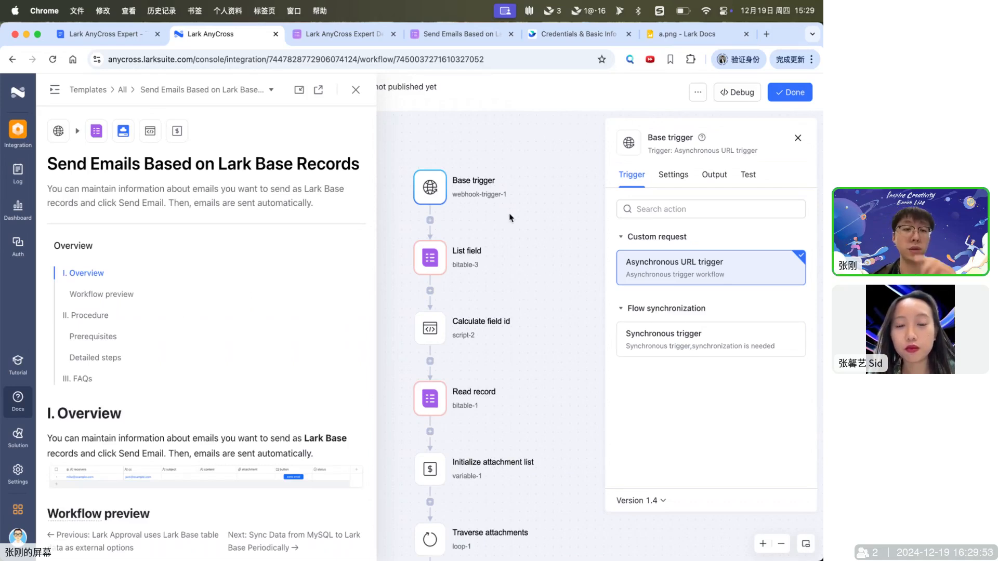
Step: Read the template guide's overview, examining the workflow preview and the list of the template's steps
{"action": "scroll", "coordinate": [229, 319], "scroll_direction": "down", "scroll_amount": 3}
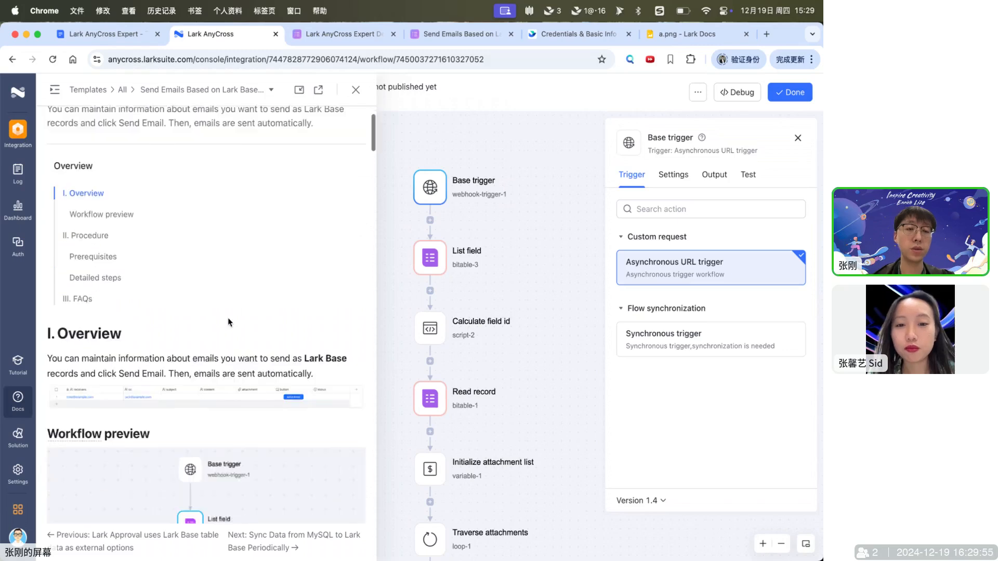
{"action": "scroll", "coordinate": [229, 319], "scroll_direction": "up", "scroll_amount": 3}
{"action": "scroll", "coordinate": [229, 321], "scroll_direction": "down", "scroll_amount": 4}
{"action": "scroll", "coordinate": [228, 317], "scroll_direction": "down", "scroll_amount": 15}
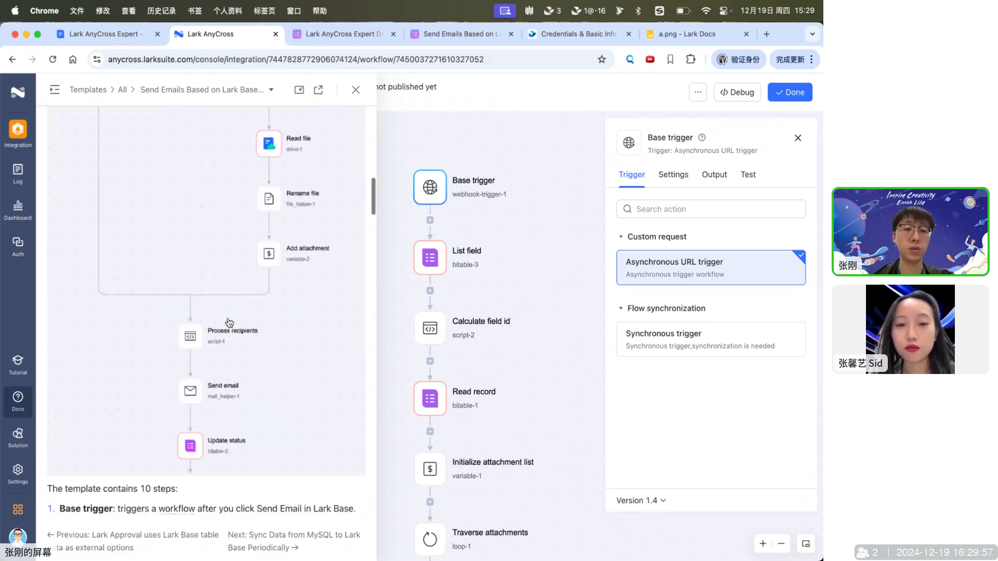
{"action": "scroll", "coordinate": [229, 320], "scroll_direction": "up", "scroll_amount": 10}
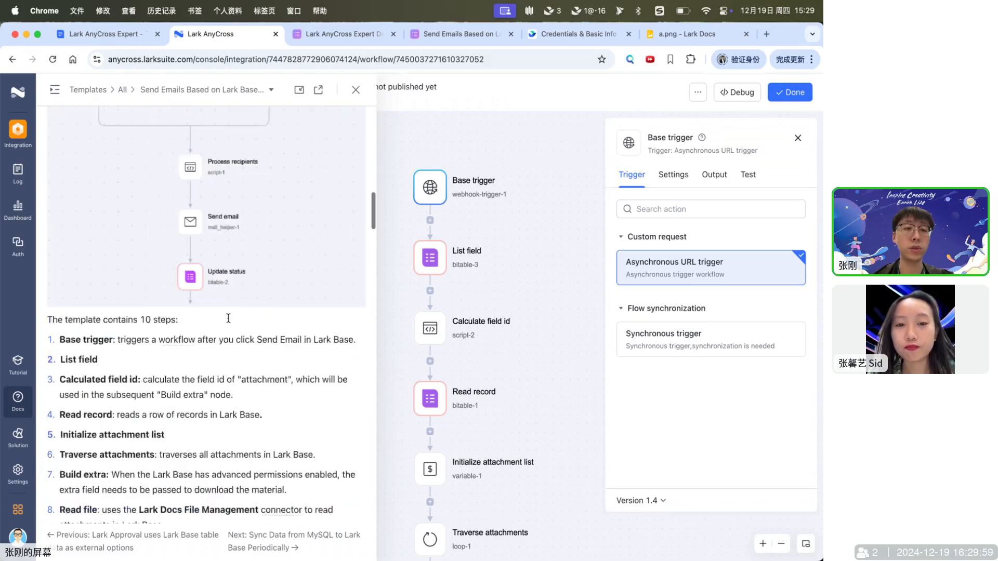
{"action": "scroll", "coordinate": [229, 323], "scroll_direction": "up", "scroll_amount": 5}
{"action": "scroll", "coordinate": [229, 322], "scroll_direction": "down", "scroll_amount": 10}
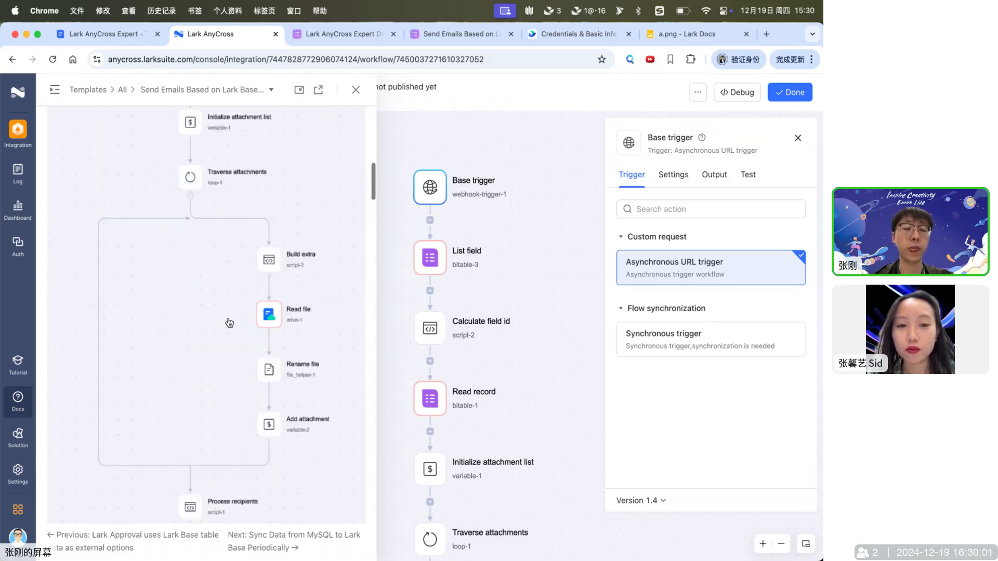
{"action": "scroll", "coordinate": [227, 322], "scroll_direction": "up", "scroll_amount": 10}
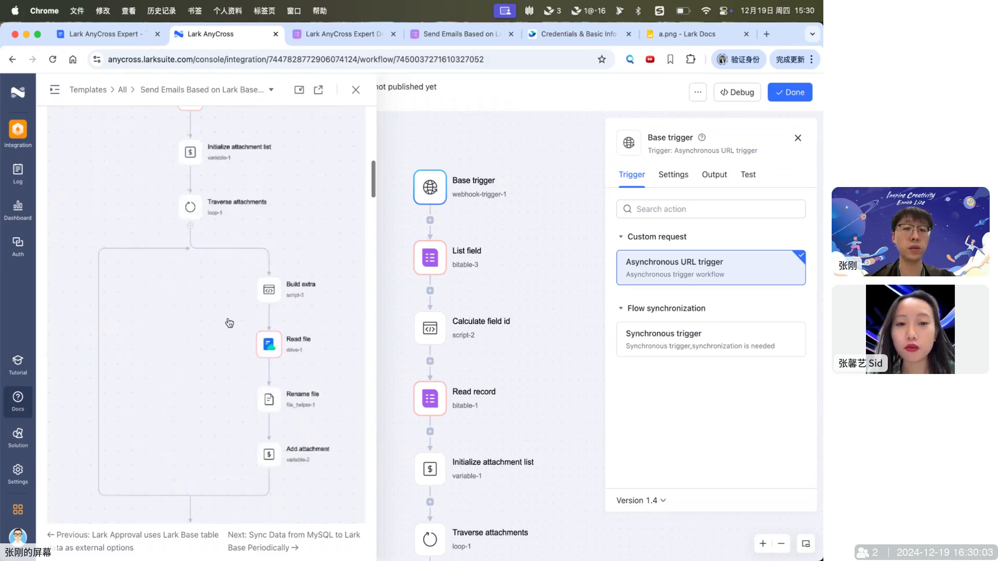
{"action": "scroll", "coordinate": [229, 323], "scroll_direction": "up", "scroll_amount": 3}
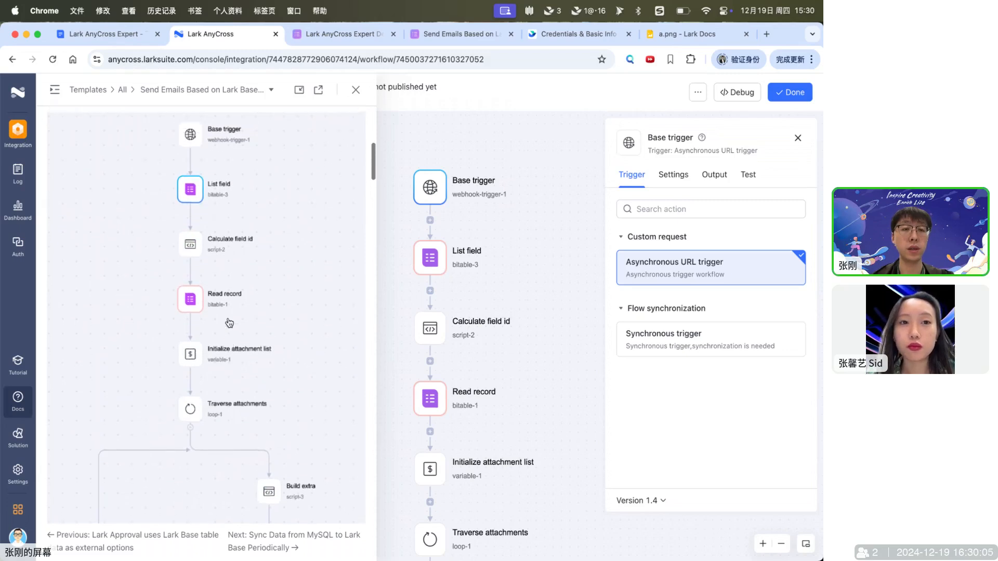
{"action": "scroll", "coordinate": [283, 345], "scroll_direction": "down", "scroll_amount": 10}
{"action": "scroll", "coordinate": [286, 344], "scroll_direction": "down", "scroll_amount": 3}
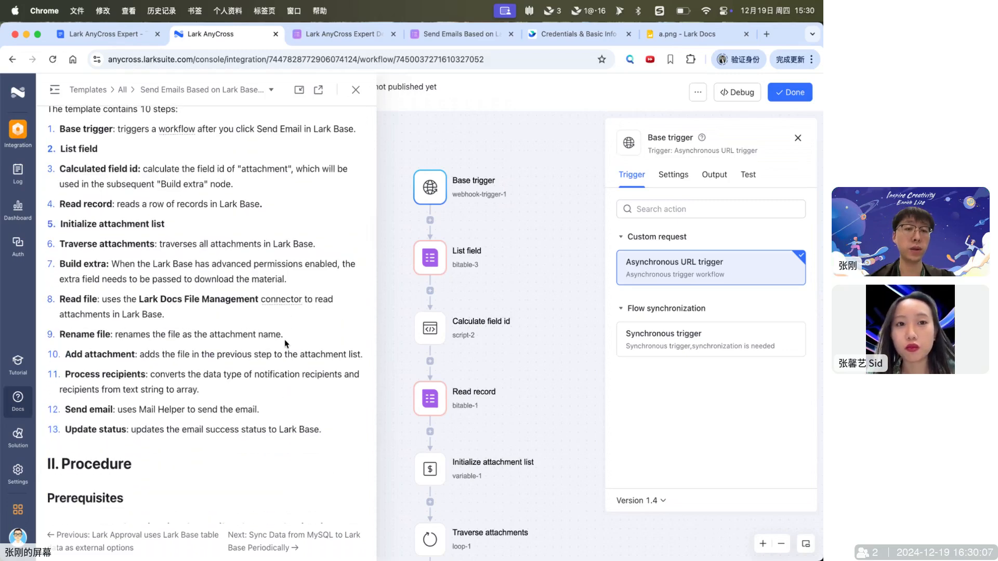
Step: Read the guide's prerequisites on Mail Helper authorization, Larksuite authorization and the Lark Base file, viewing the sample table image enlarged
{"action": "scroll", "coordinate": [285, 339], "scroll_direction": "down", "scroll_amount": 10}
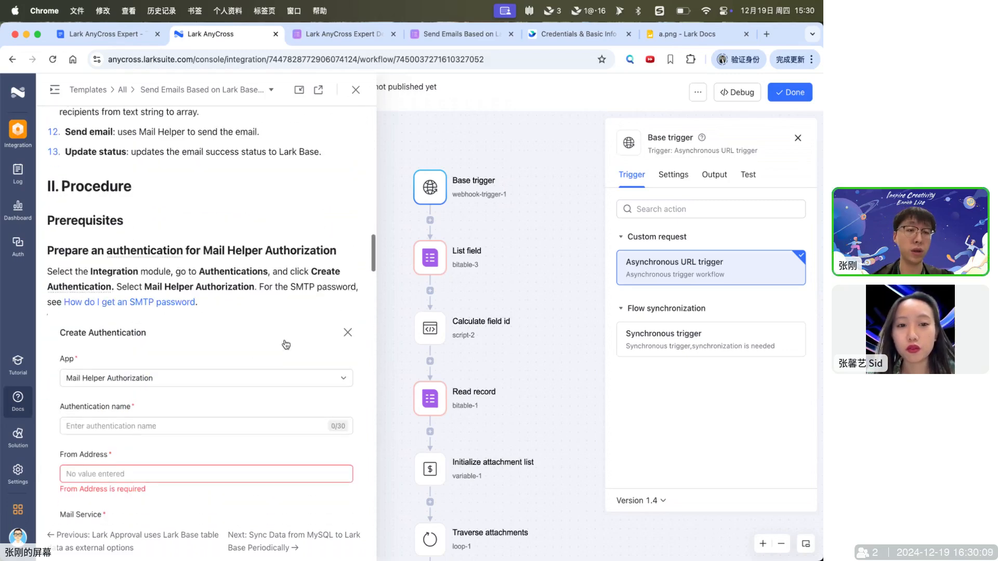
{"action": "scroll", "coordinate": [286, 344], "scroll_direction": "down", "scroll_amount": 4}
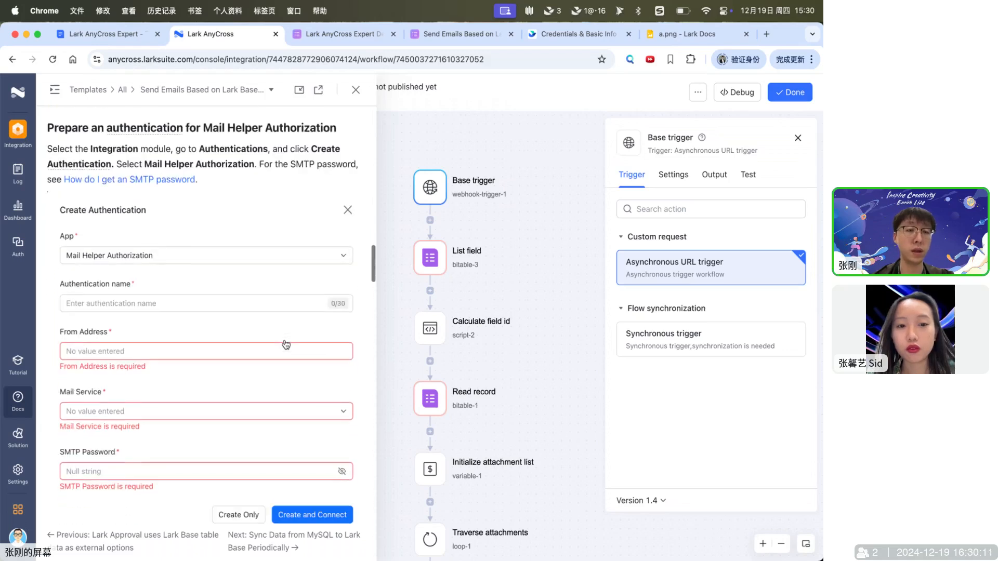
{"action": "scroll", "coordinate": [286, 344], "scroll_direction": "down", "scroll_amount": 1}
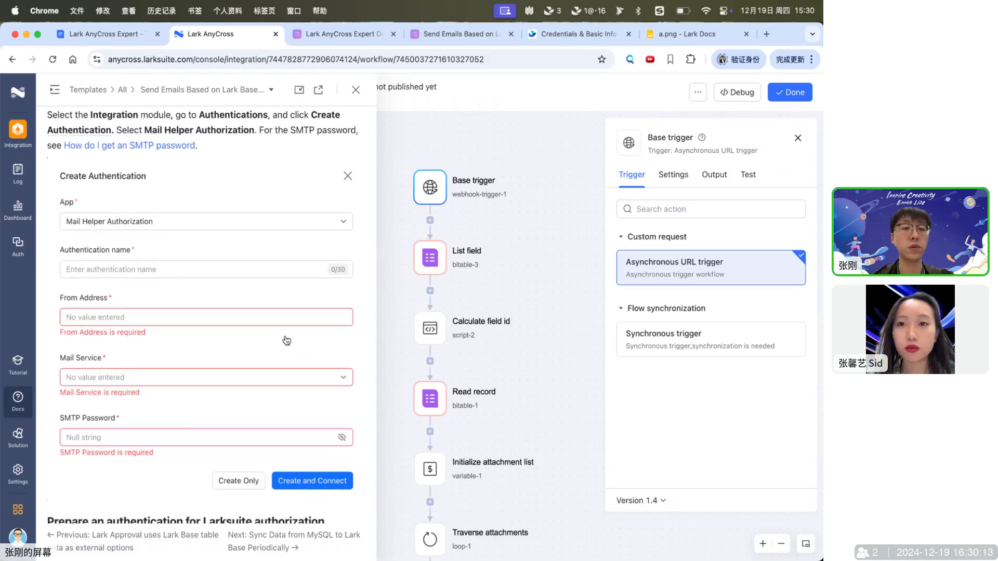
{"action": "scroll", "coordinate": [287, 337], "scroll_direction": "down", "scroll_amount": 1}
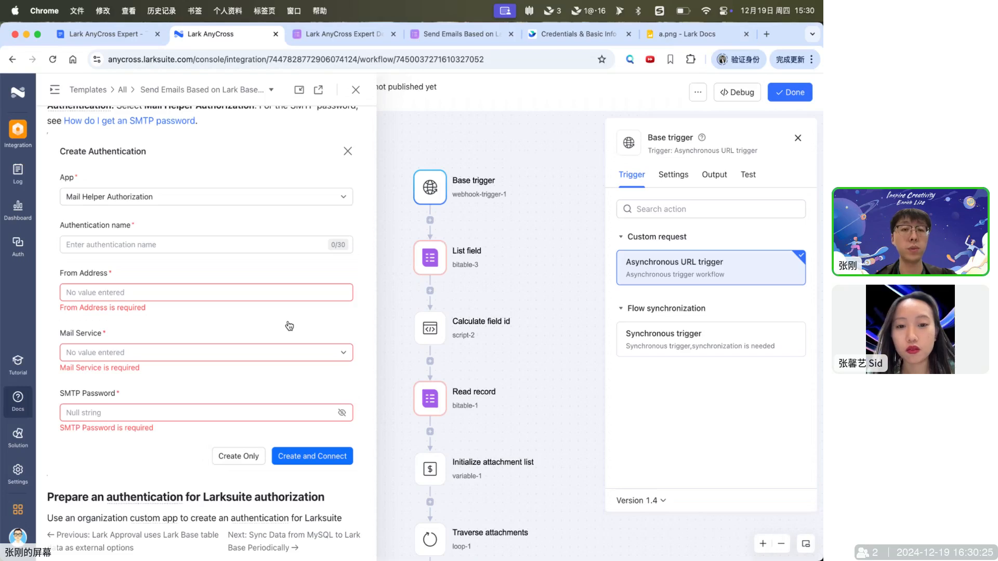
{"action": "scroll", "coordinate": [289, 326], "scroll_direction": "down", "scroll_amount": 5}
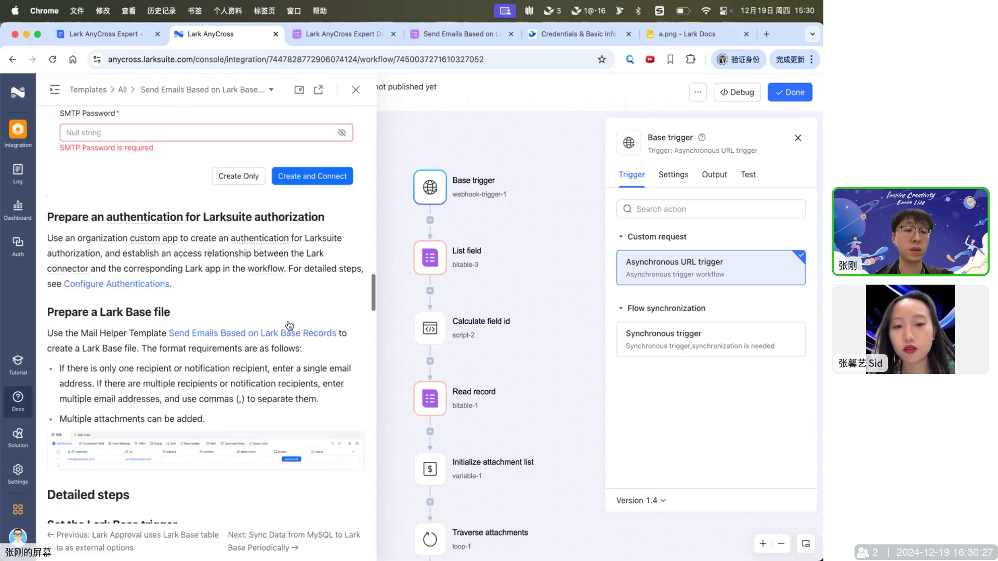
{"action": "scroll", "coordinate": [291, 327], "scroll_direction": "down", "scroll_amount": 1}
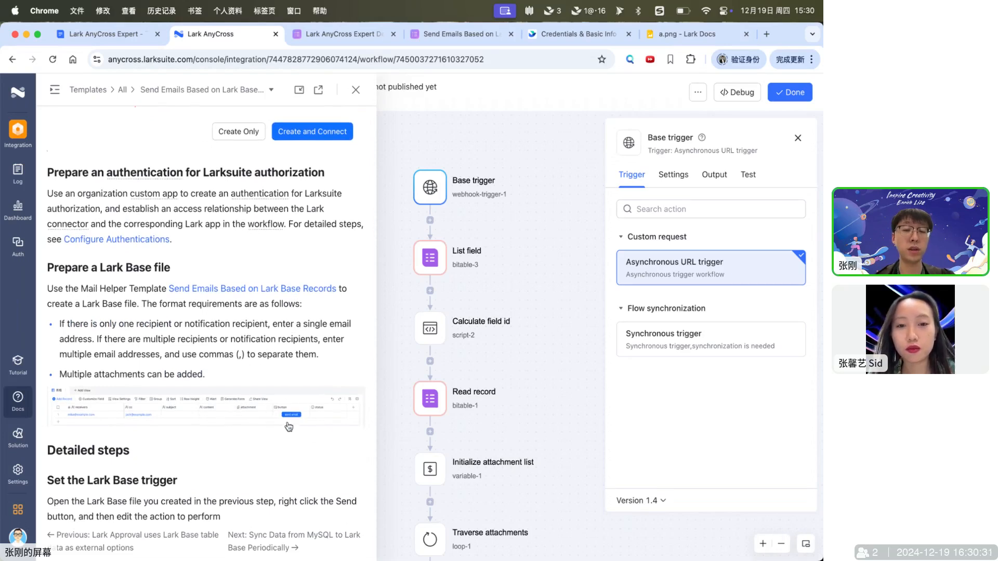
{"action": "left_click", "coordinate": [250, 417]}
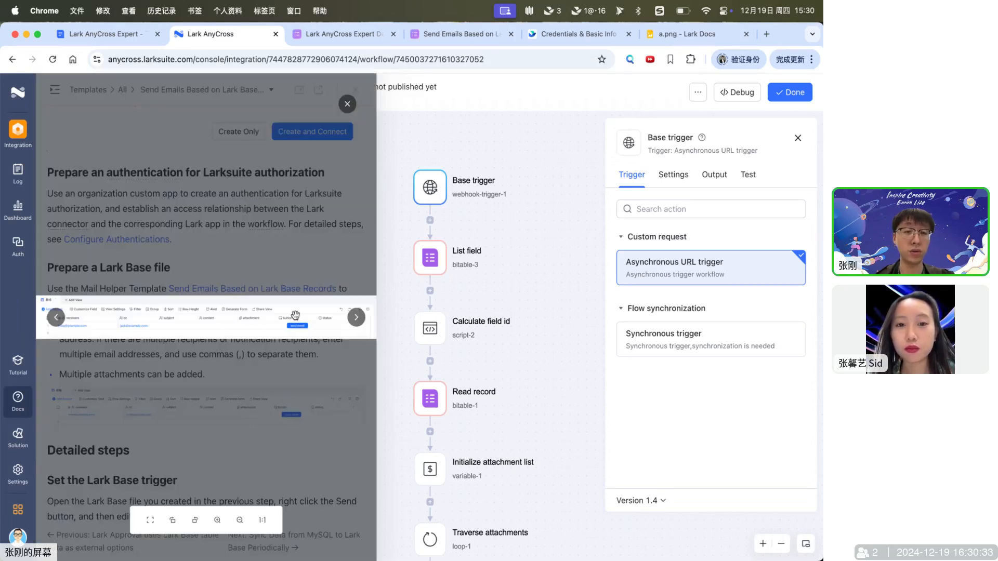
{"action": "left_click", "coordinate": [347, 105]}
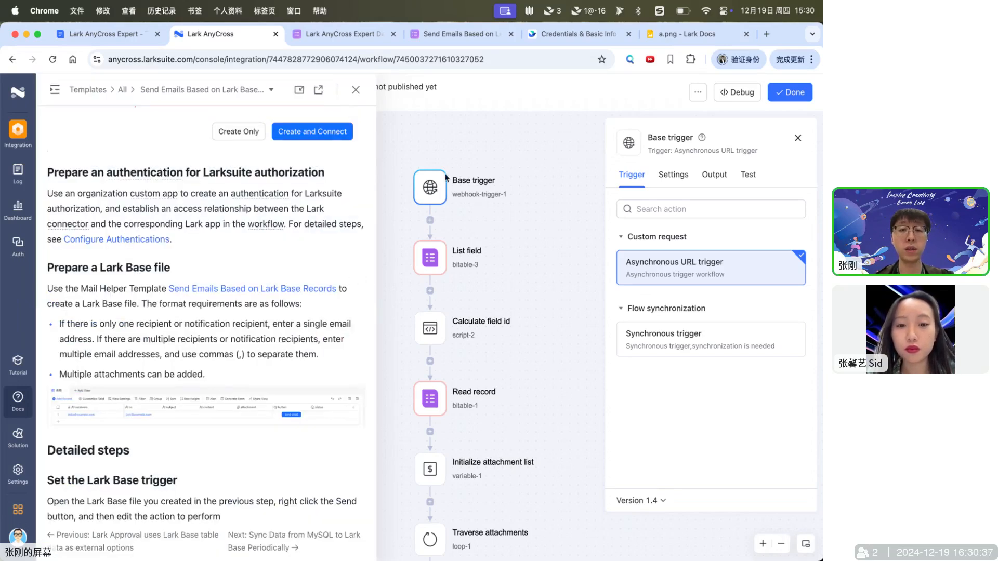
{"action": "mouse_move", "coordinate": [437, 190]}
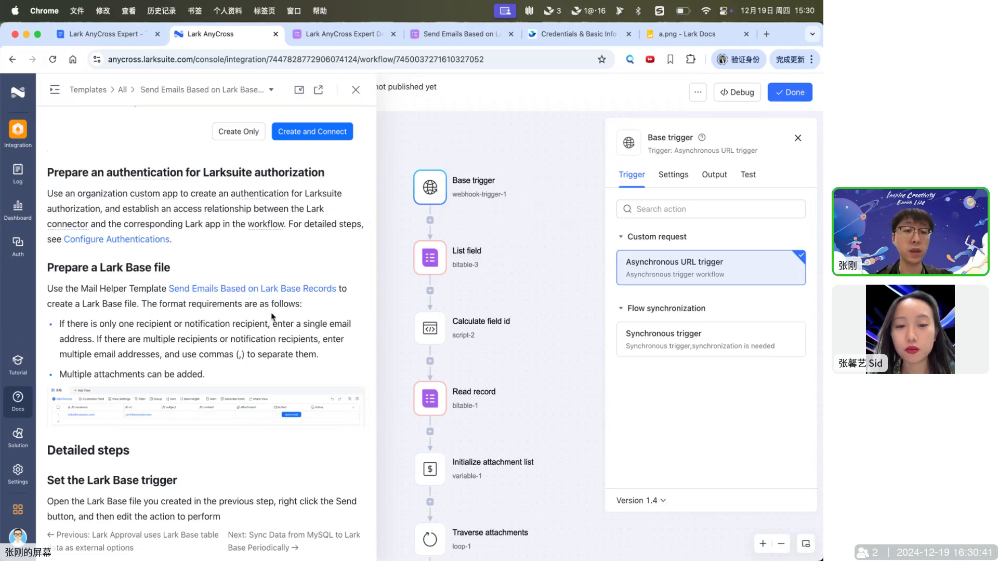
Step: Open the Lark Base template linked in the guide, look through its columns, and close it again
{"action": "left_click", "coordinate": [222, 289]}
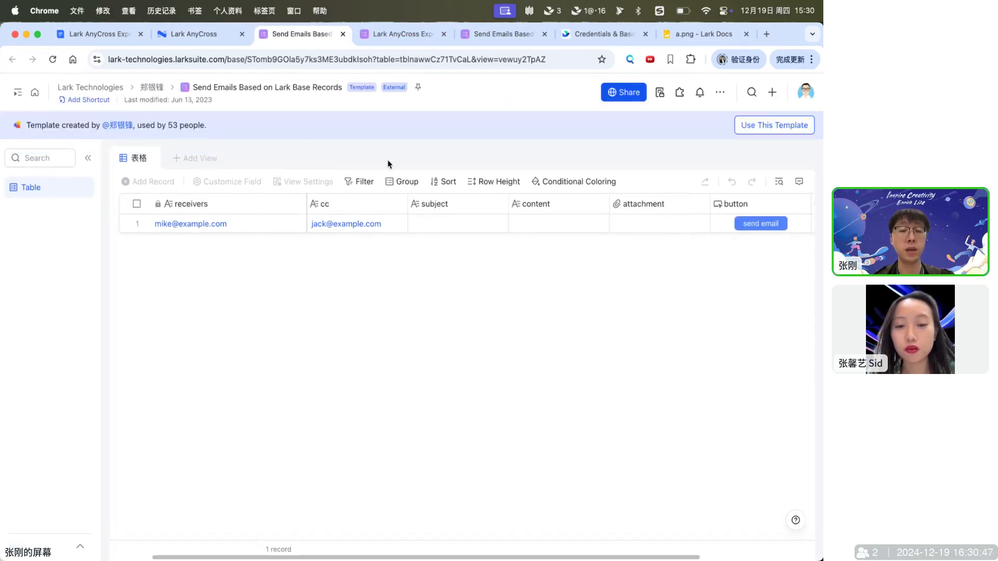
{"action": "scroll", "coordinate": [529, 218], "scroll_direction": "right", "scroll_amount": 4}
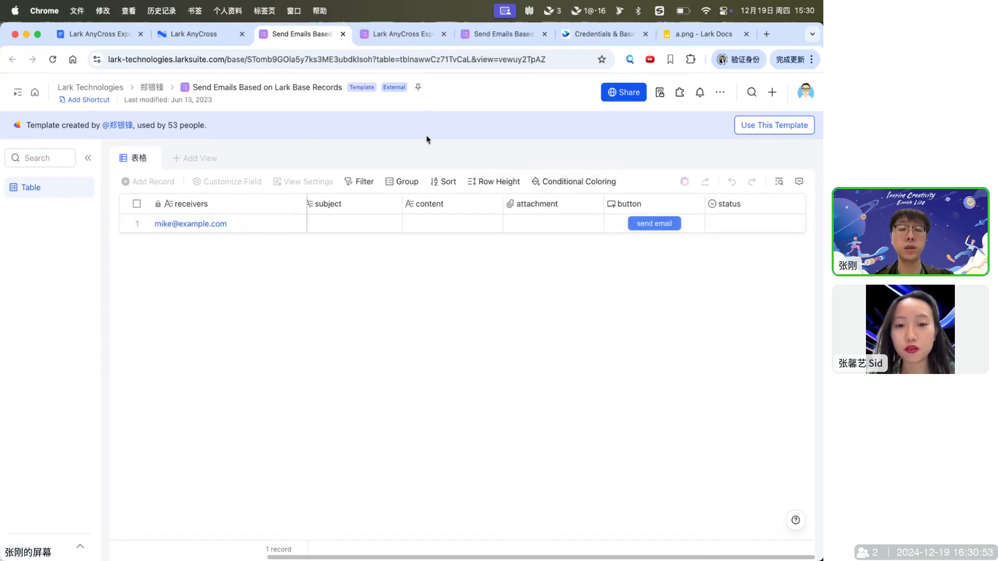
{"action": "key", "text": "super+w"}
Step: Switch to the Send Emails Based on Lark Base Records Demo base and examine its fields from receivers to status, including the attachment cell
{"action": "left_click", "coordinate": [460, 35]}
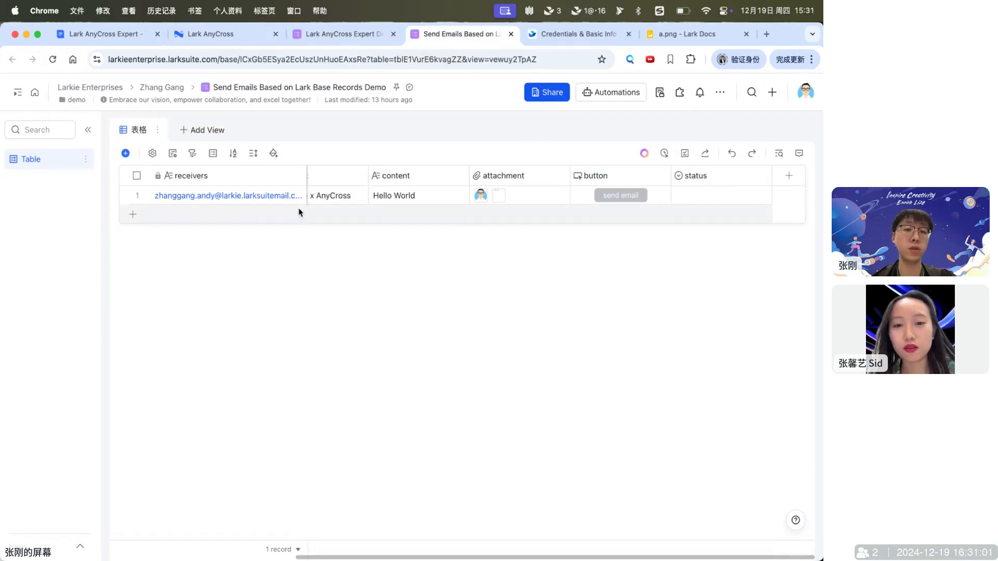
{"action": "scroll", "coordinate": [311, 197], "scroll_direction": "left", "scroll_amount": 5}
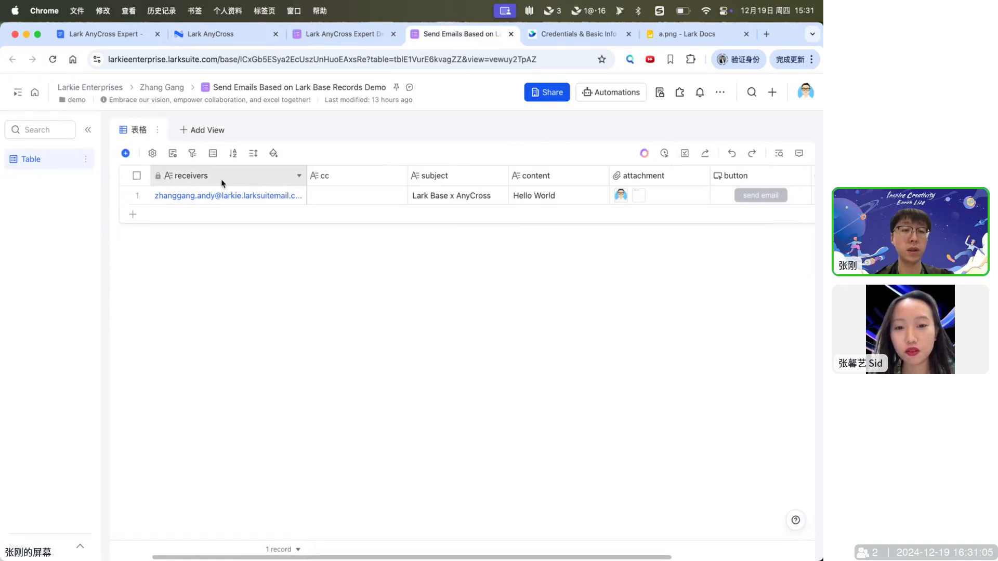
{"action": "scroll", "coordinate": [356, 190], "scroll_direction": "right", "scroll_amount": 3}
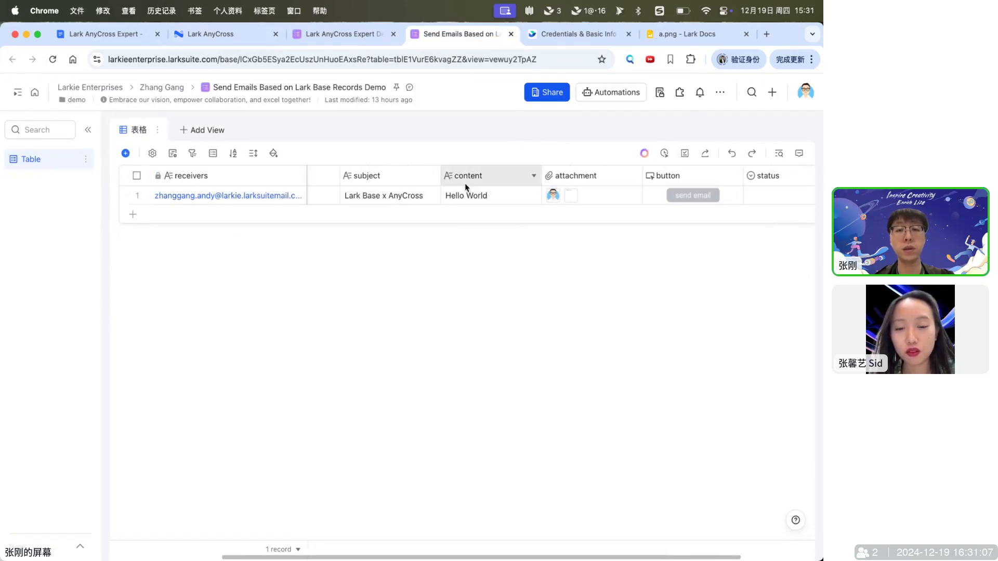
{"action": "scroll", "coordinate": [514, 198], "scroll_direction": "right", "scroll_amount": 2}
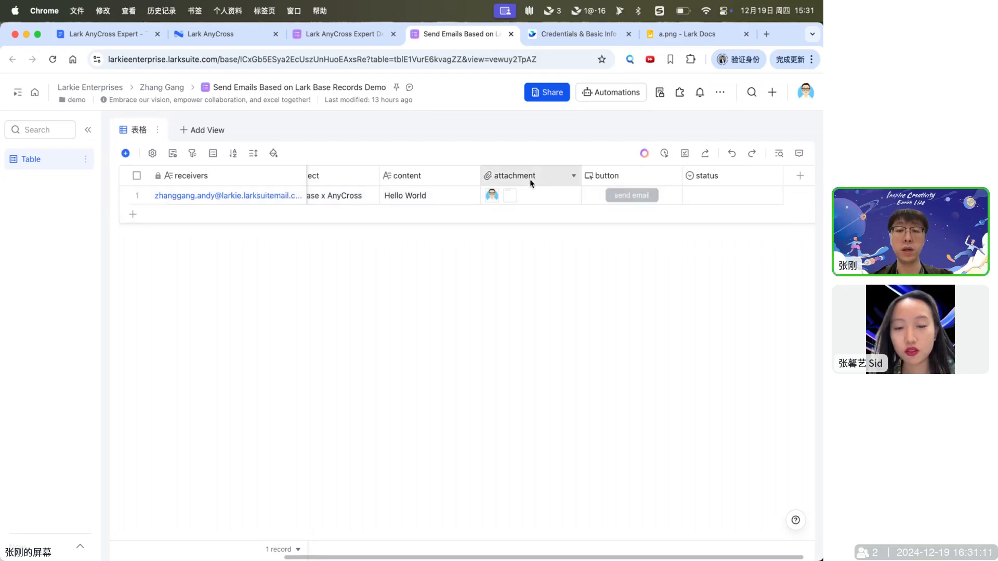
{"action": "left_click", "coordinate": [565, 195]}
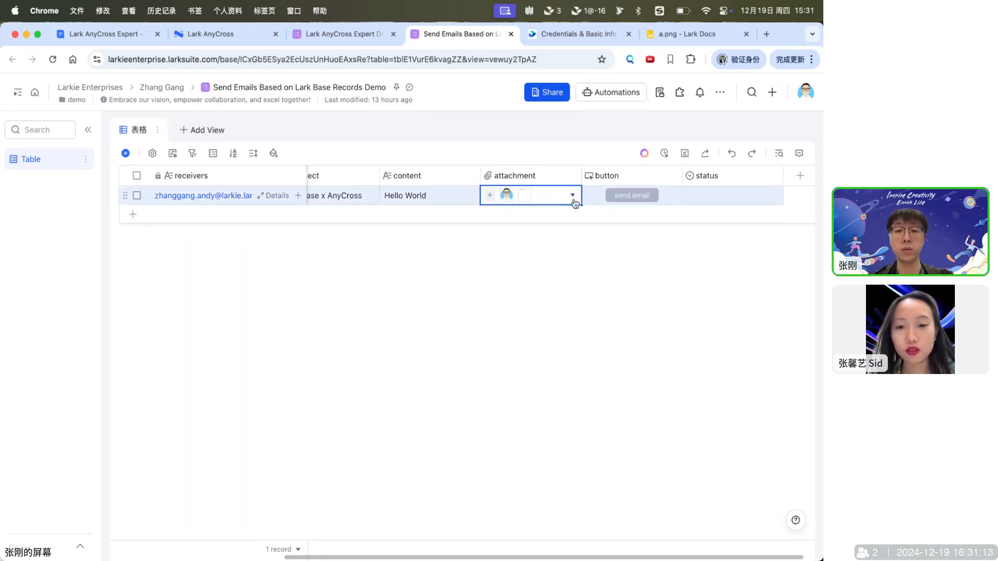
{"action": "left_click", "coordinate": [564, 274]}
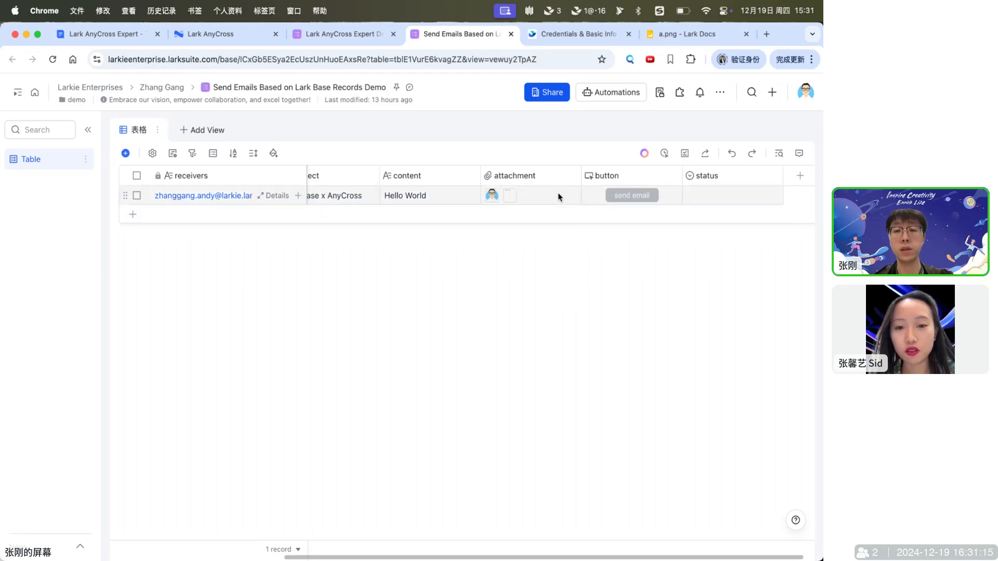
{"action": "scroll", "coordinate": [558, 198], "scroll_direction": "right", "scroll_amount": 1}
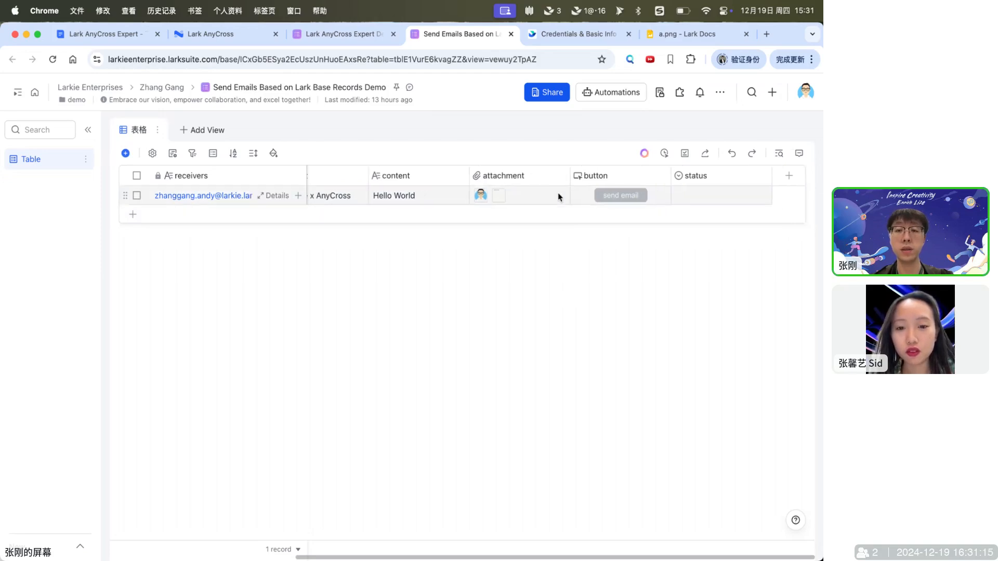
Step: Open the send email button field's action for editing and review the HTTP request's method, URL, query parameters, headers and body
{"action": "left_click", "coordinate": [664, 179]}
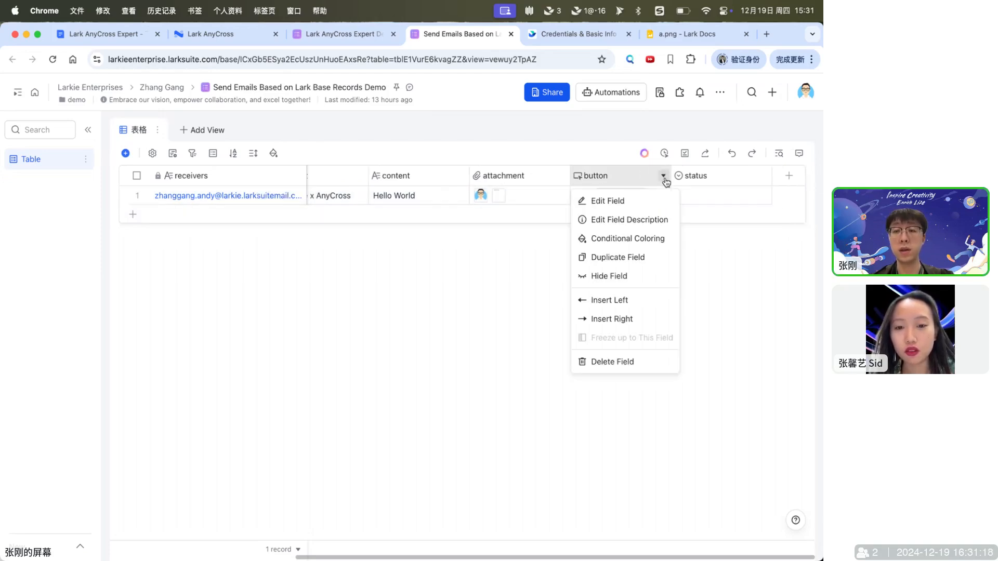
{"action": "left_click", "coordinate": [644, 202]}
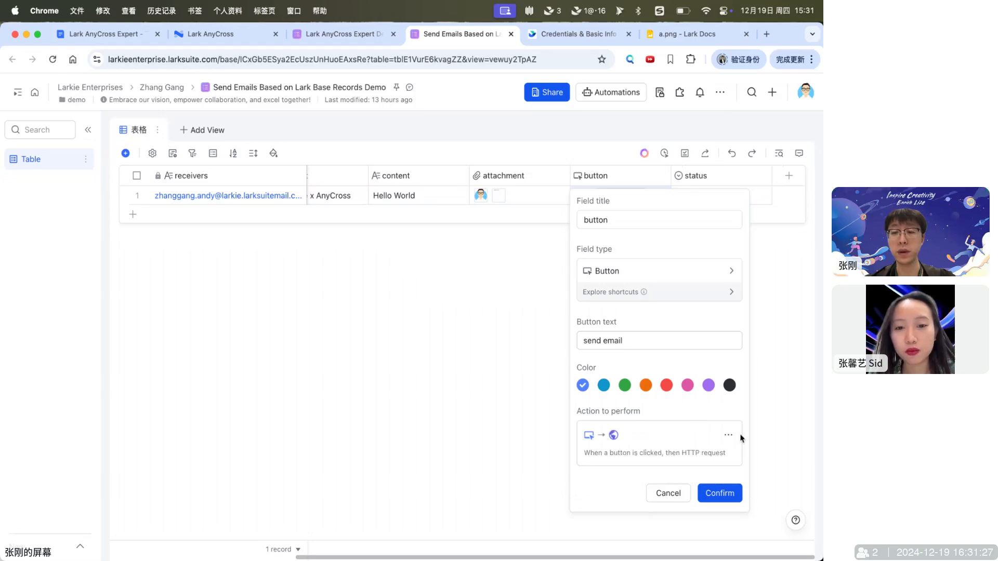
{"action": "left_click", "coordinate": [729, 439]}
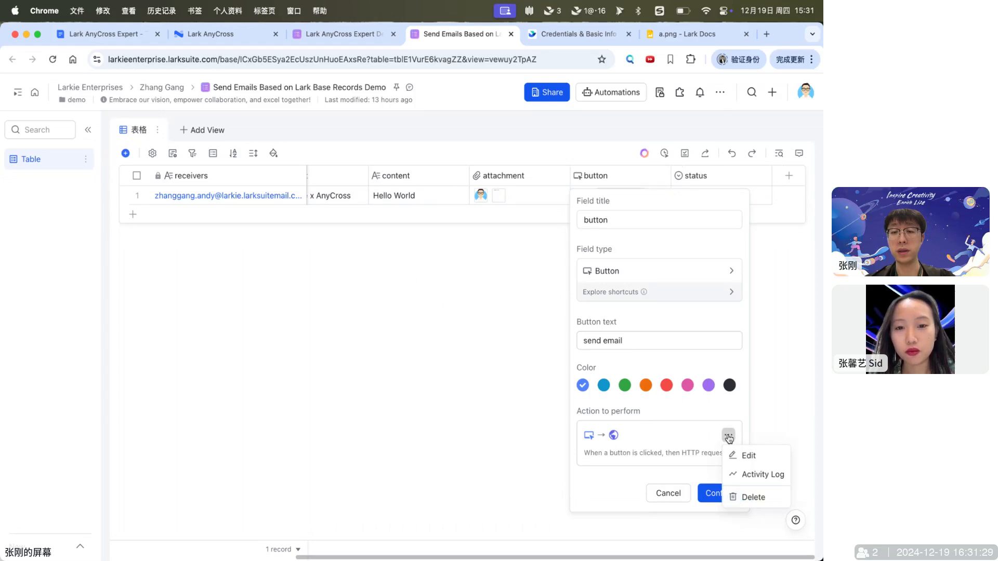
{"action": "left_click", "coordinate": [747, 456]}
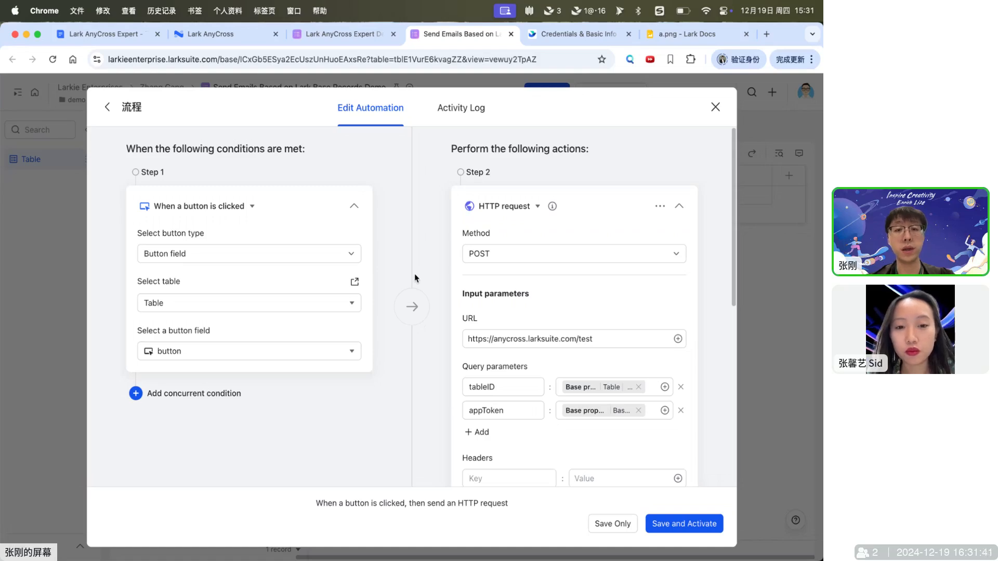
{"action": "scroll", "coordinate": [419, 354], "scroll_direction": "down", "scroll_amount": 2}
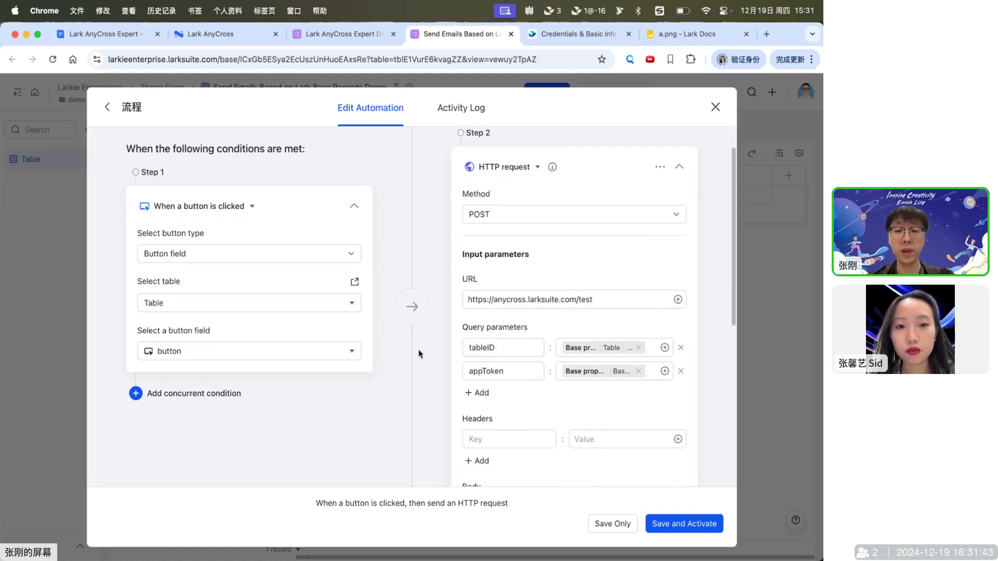
{"action": "scroll", "coordinate": [419, 353], "scroll_direction": "down", "scroll_amount": 10}
{"action": "scroll", "coordinate": [418, 353], "scroll_direction": "up", "scroll_amount": 10}
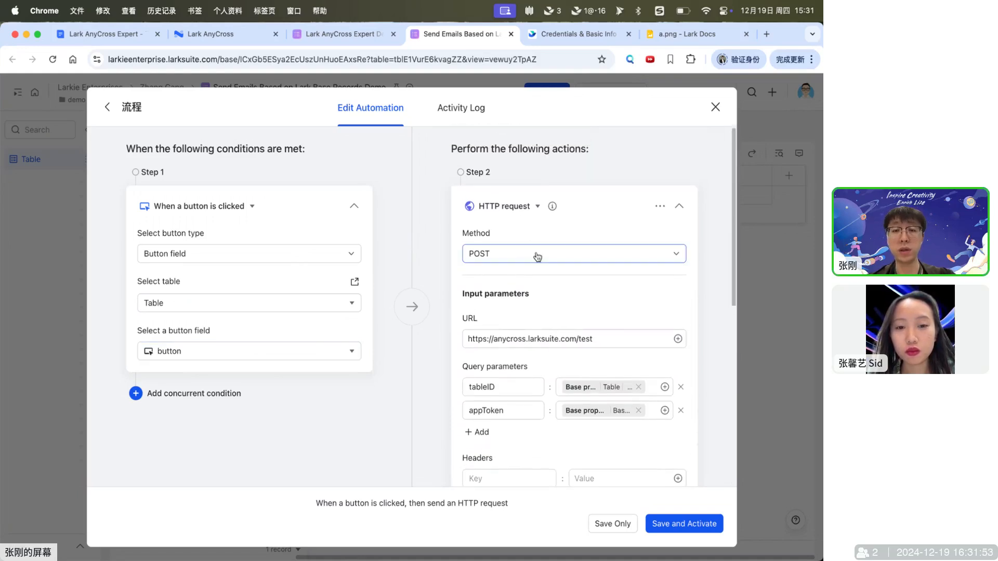
{"action": "scroll", "coordinate": [572, 302], "scroll_direction": "down", "scroll_amount": 1}
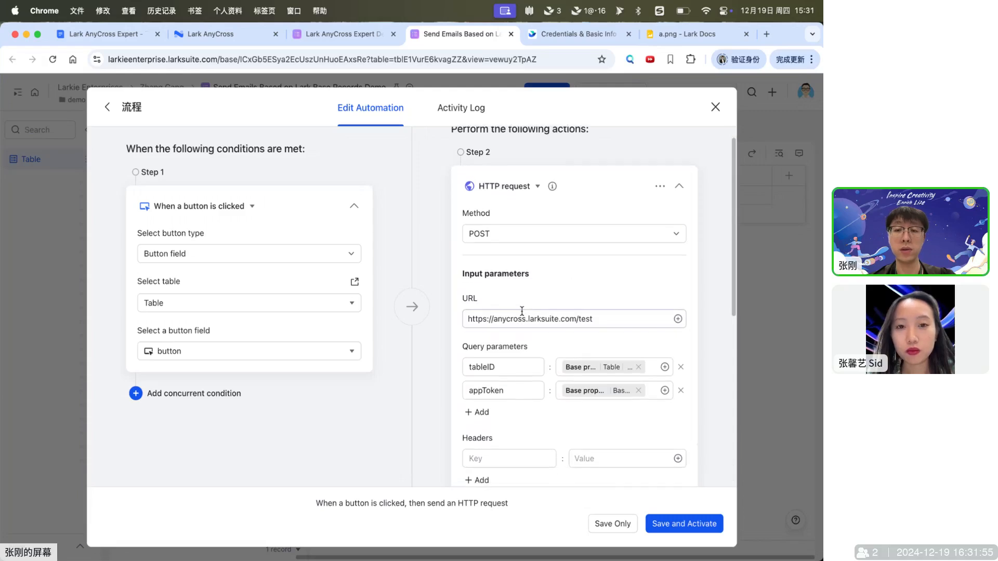
Step: Look through the HTTP request action's query parameters, headers, body and output parameters
{"action": "scroll", "coordinate": [501, 289], "scroll_direction": "down", "scroll_amount": 3}
{"action": "scroll", "coordinate": [502, 289], "scroll_direction": "down", "scroll_amount": 3}
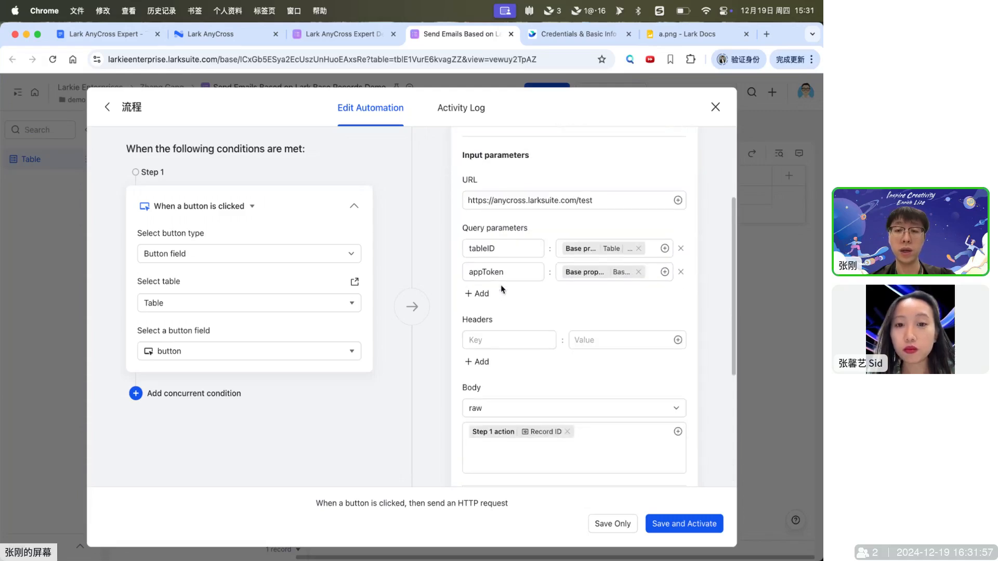
{"action": "scroll", "coordinate": [561, 345], "scroll_direction": "down", "scroll_amount": 1}
{"action": "scroll", "coordinate": [561, 344], "scroll_direction": "down", "scroll_amount": 3}
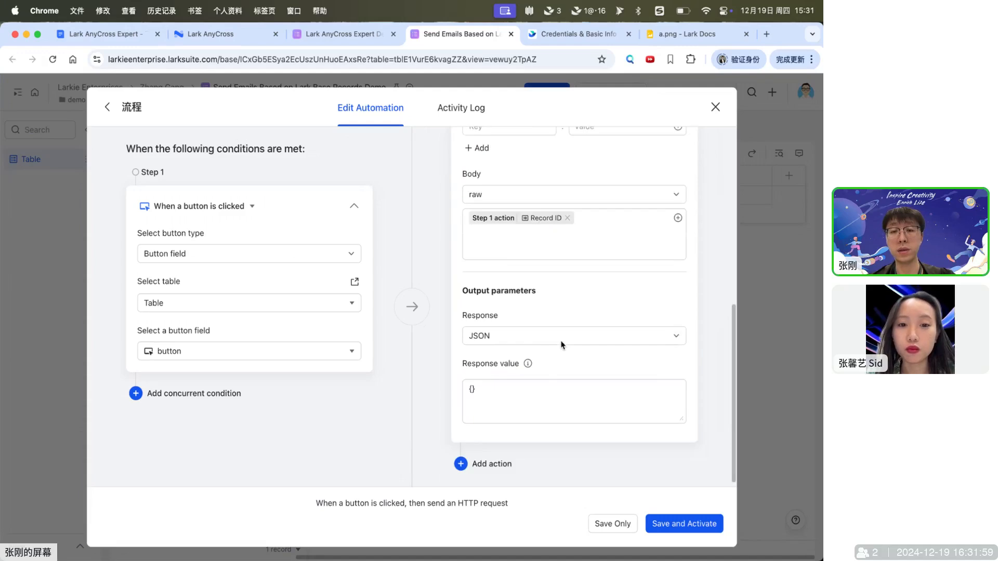
{"action": "scroll", "coordinate": [561, 341], "scroll_direction": "up", "scroll_amount": 10}
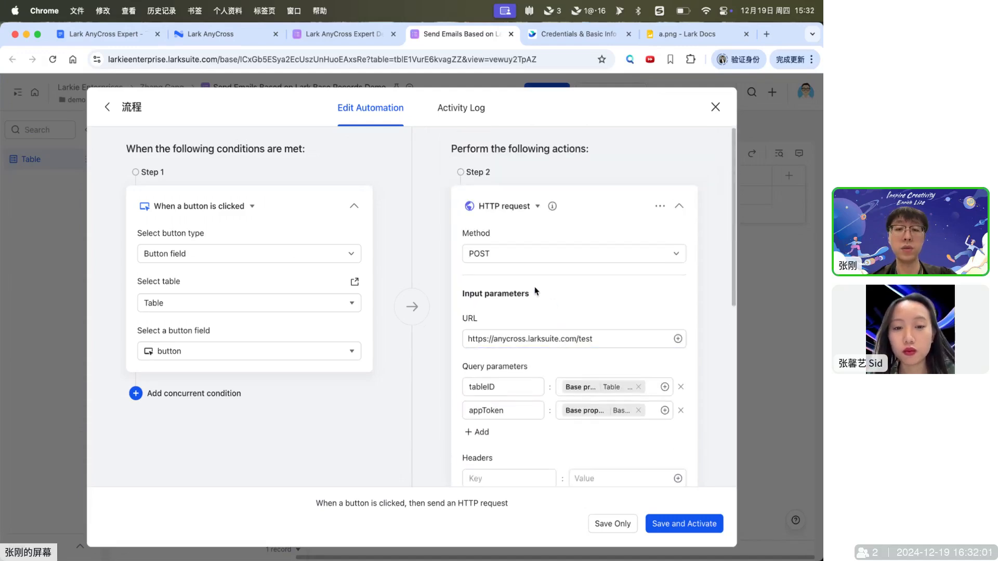
Step: Replace the HTTP request's URL with the callback URL copied from the AnyCross workflow's Base trigger settings, and save and activate the automation
{"action": "left_click", "coordinate": [543, 343]}
{"action": "triple_click", "coordinate": [513, 339]}
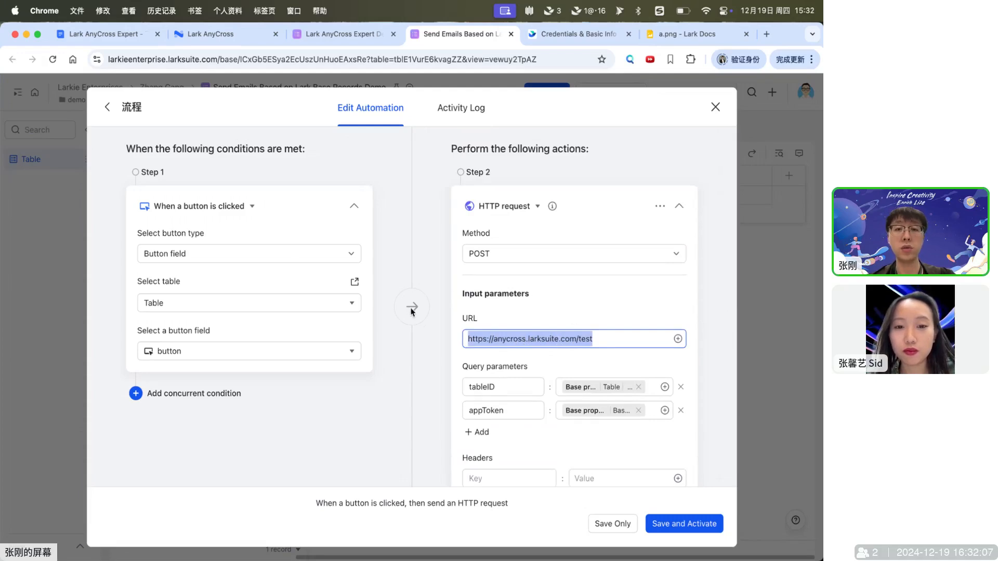
{"action": "left_click", "coordinate": [214, 34]}
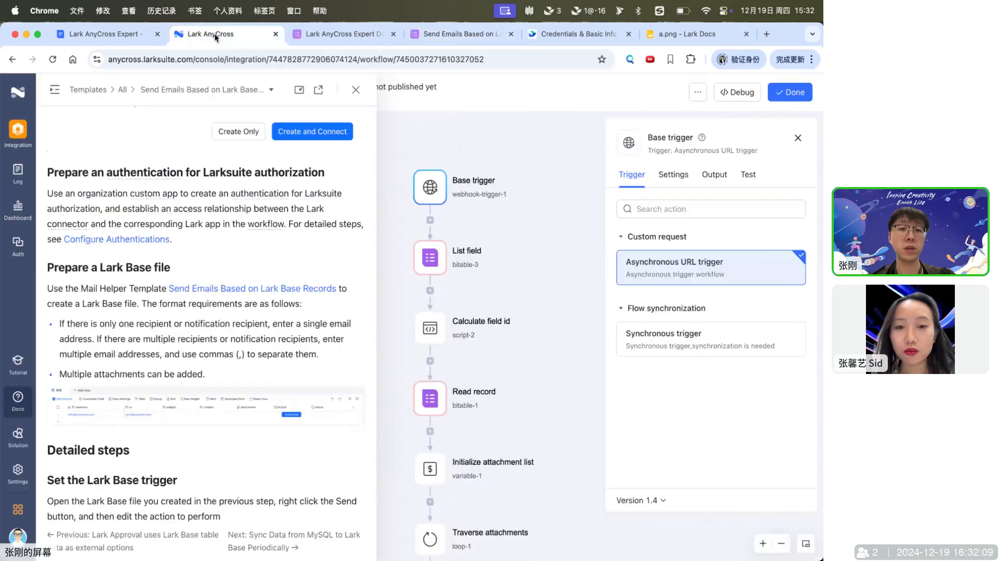
{"action": "left_click", "coordinate": [356, 90]}
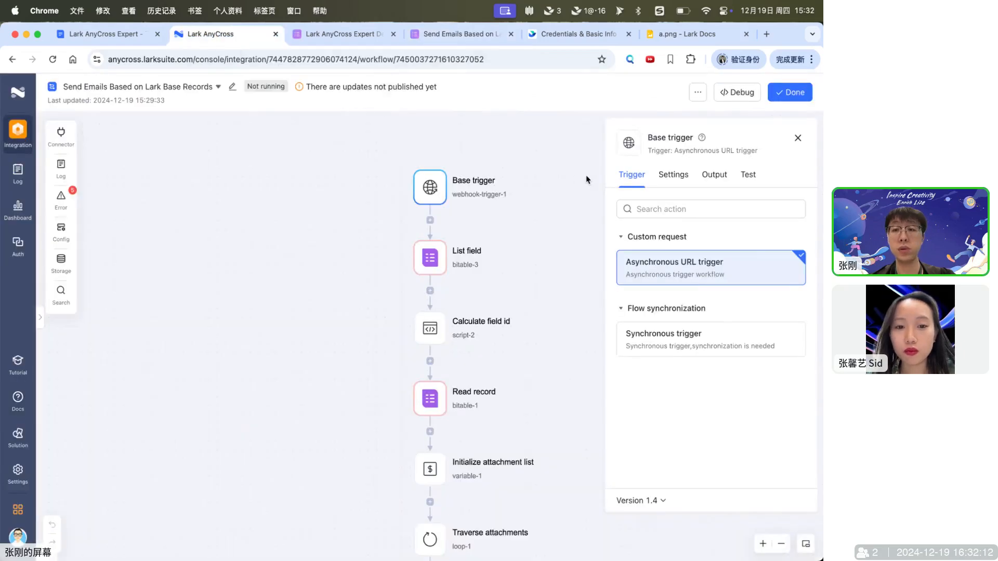
{"action": "left_click", "coordinate": [672, 175]}
{"action": "left_click", "coordinate": [794, 224]}
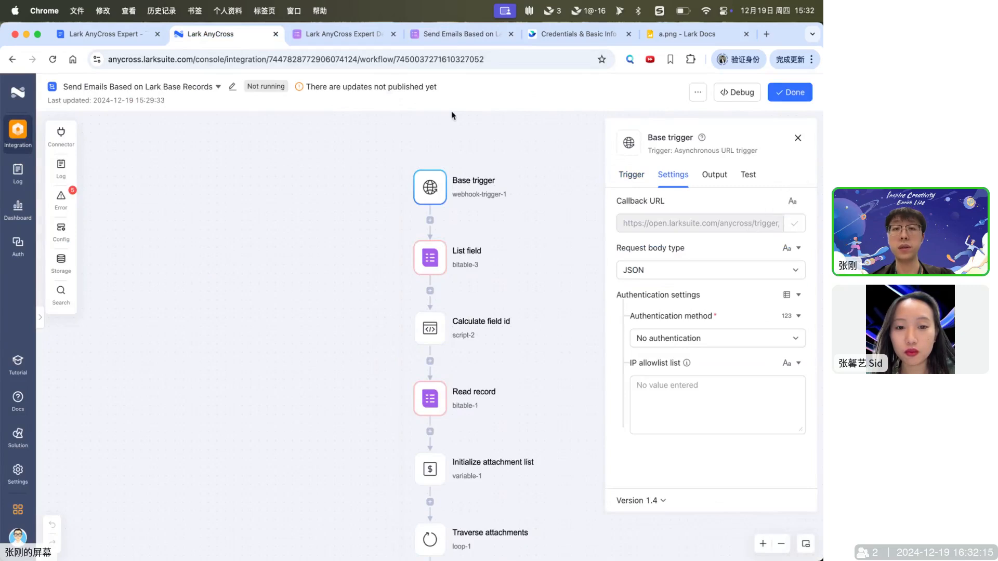
{"action": "left_click", "coordinate": [447, 34]}
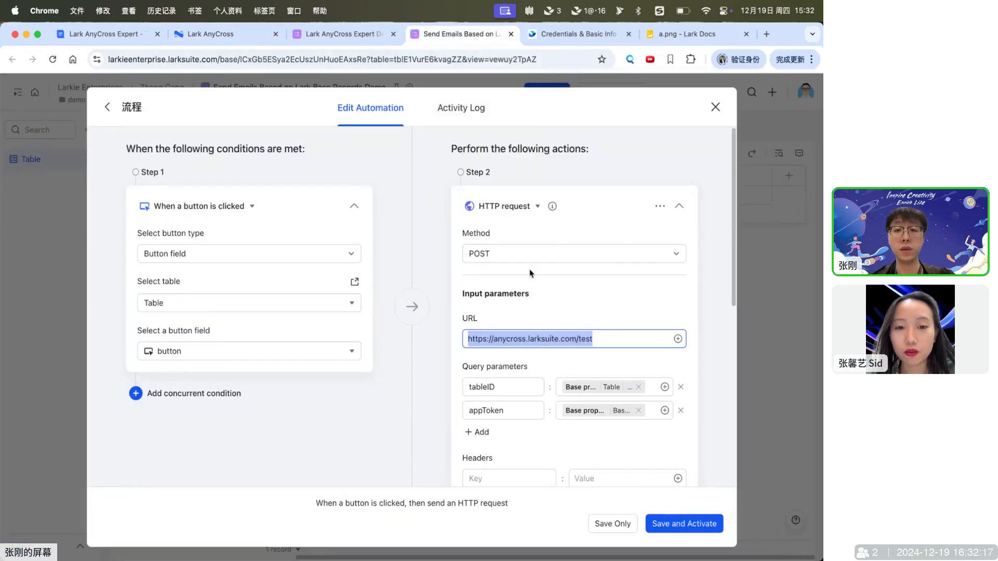
{"action": "key", "text": "cmd+v"}
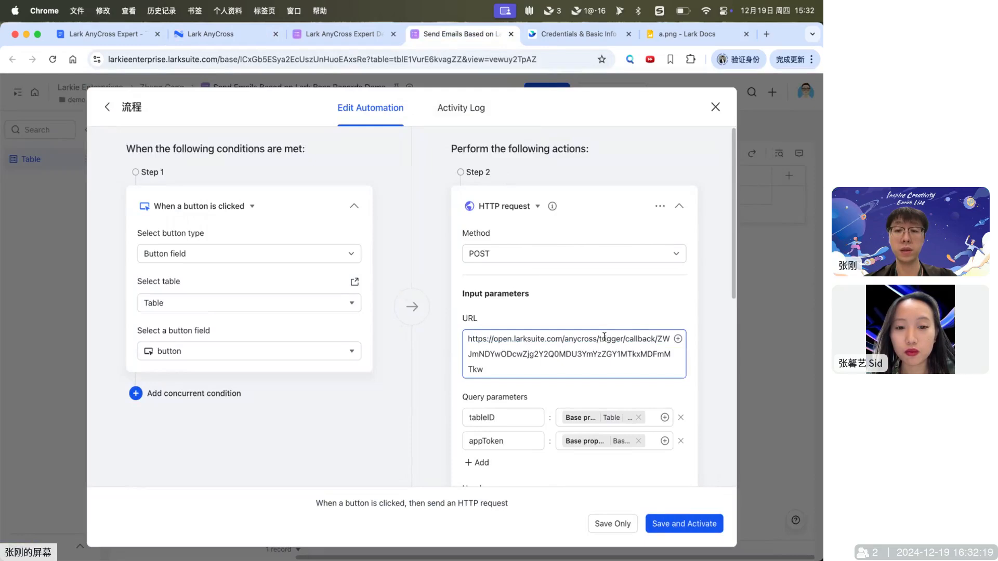
{"action": "left_click", "coordinate": [689, 526]}
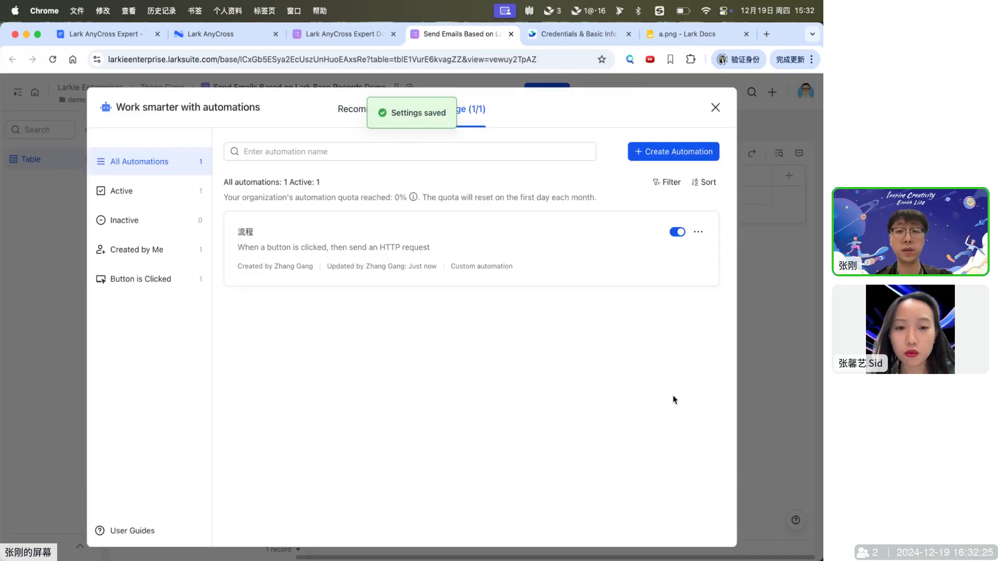
{"action": "left_click", "coordinate": [715, 107]}
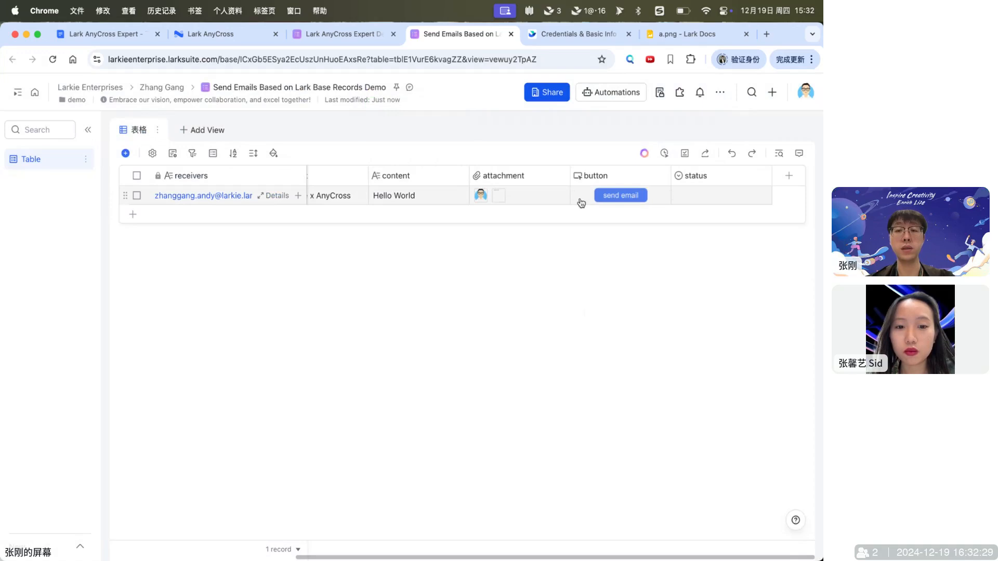
Step: Look across the demo record's fields as far as its send email button
{"action": "scroll", "coordinate": [522, 195], "scroll_direction": "left", "scroll_amount": 2}
{"action": "scroll", "coordinate": [522, 195], "scroll_direction": "right", "scroll_amount": 2}
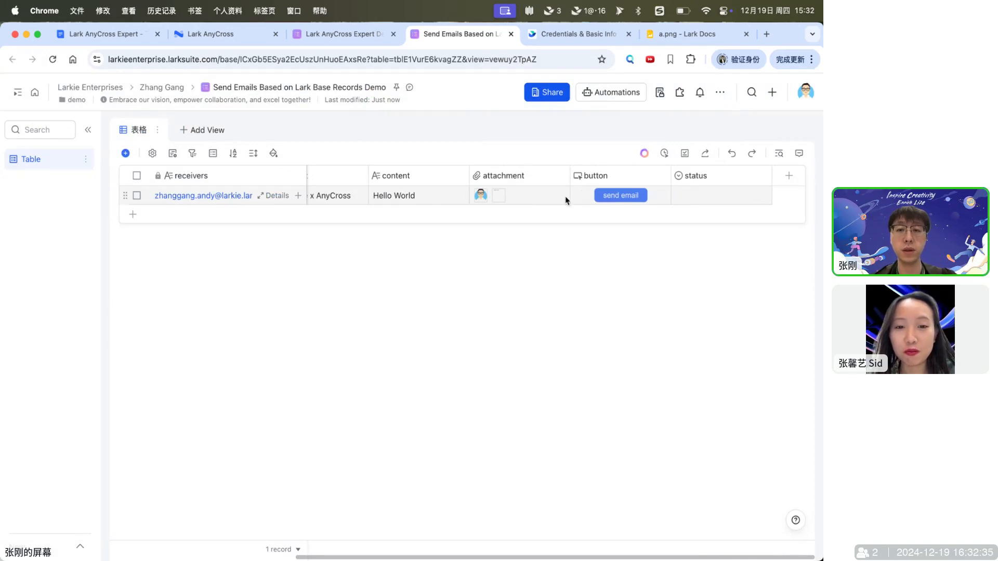
{"action": "left_click", "coordinate": [618, 197]}
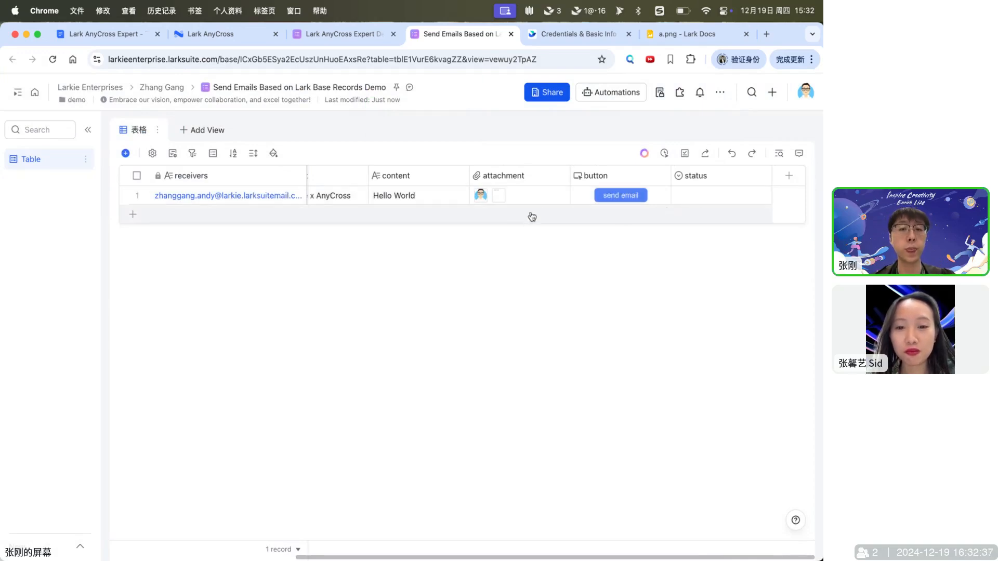
Step: Return to the AnyCross workflow, look over its nodes from the Base trigger down, and read the workflow's error list
{"action": "left_click", "coordinate": [262, 41]}
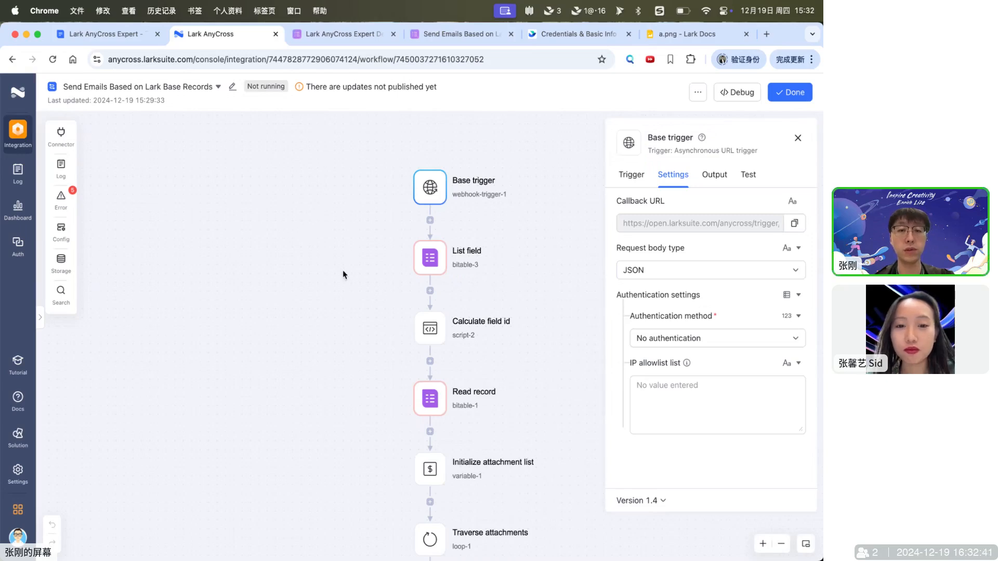
{"action": "scroll", "coordinate": [342, 274], "scroll_direction": "down", "scroll_amount": 3}
{"action": "scroll", "coordinate": [342, 274], "scroll_direction": "right", "scroll_amount": 3}
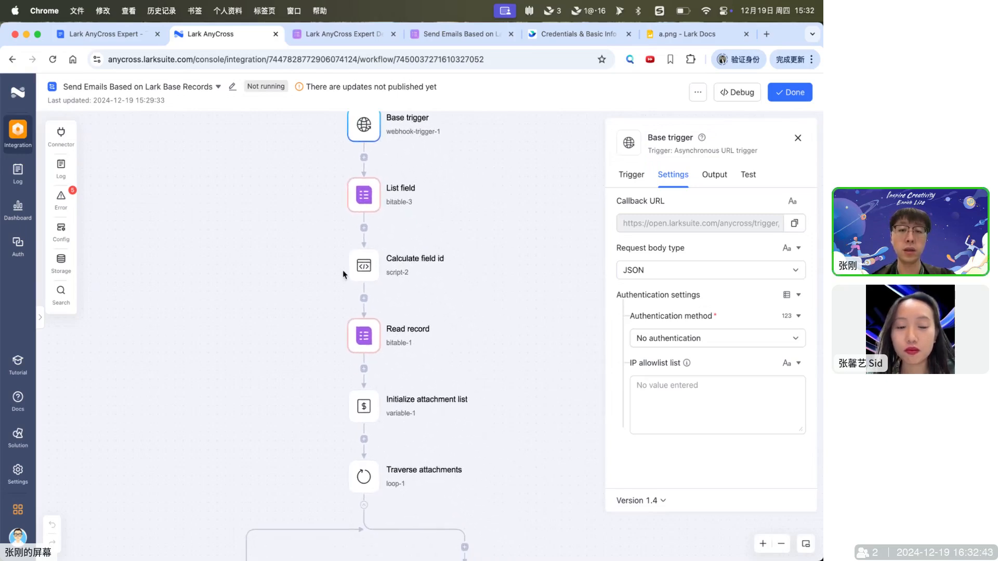
{"action": "scroll", "coordinate": [342, 270], "scroll_direction": "down", "scroll_amount": 1}
{"action": "scroll", "coordinate": [342, 270], "scroll_direction": "up", "scroll_amount": 2}
{"action": "scroll", "coordinate": [342, 270], "scroll_direction": "right", "scroll_amount": 2}
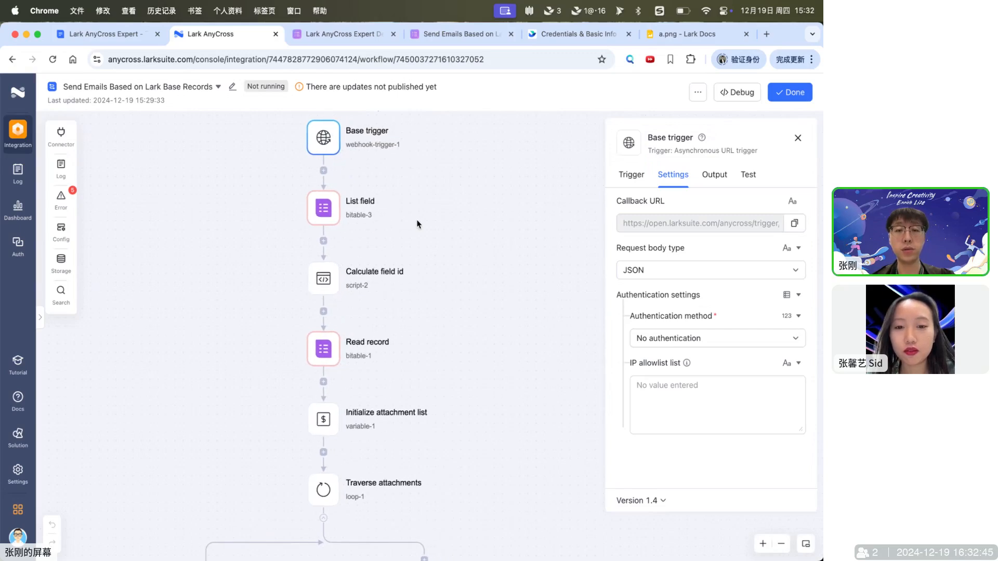
{"action": "scroll", "coordinate": [418, 224], "scroll_direction": "down", "scroll_amount": 1}
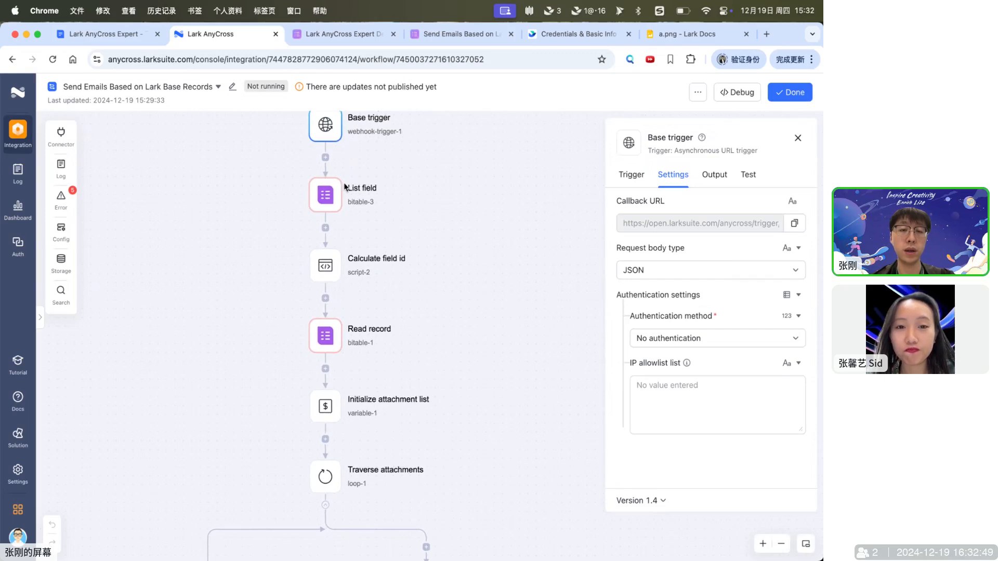
{"action": "left_click", "coordinate": [62, 204]}
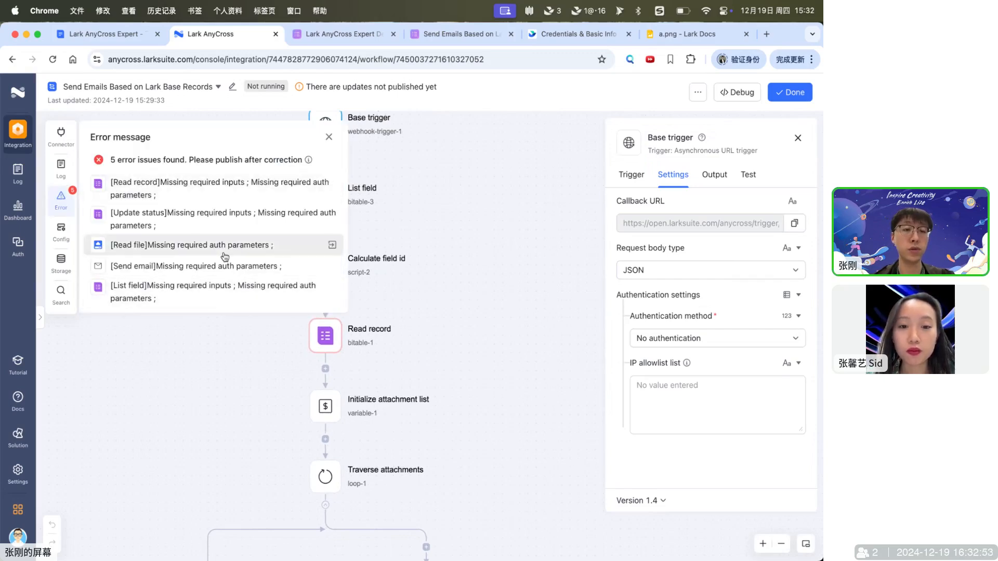
{"action": "left_click", "coordinate": [329, 138]}
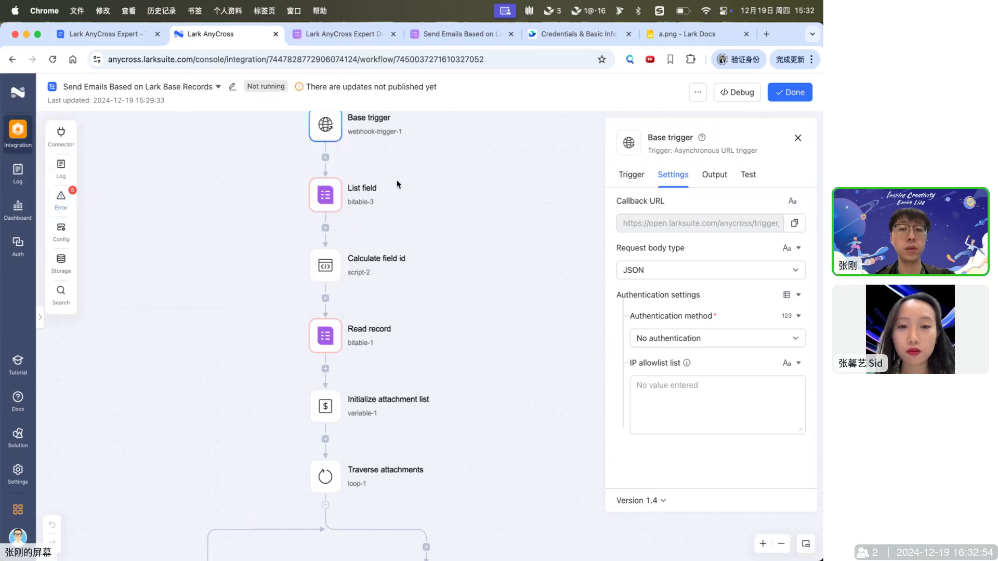
Step: Set the List field node's authentication to Lark AnyCross Expert and apply it to all similar nodes
{"action": "left_click", "coordinate": [327, 197]}
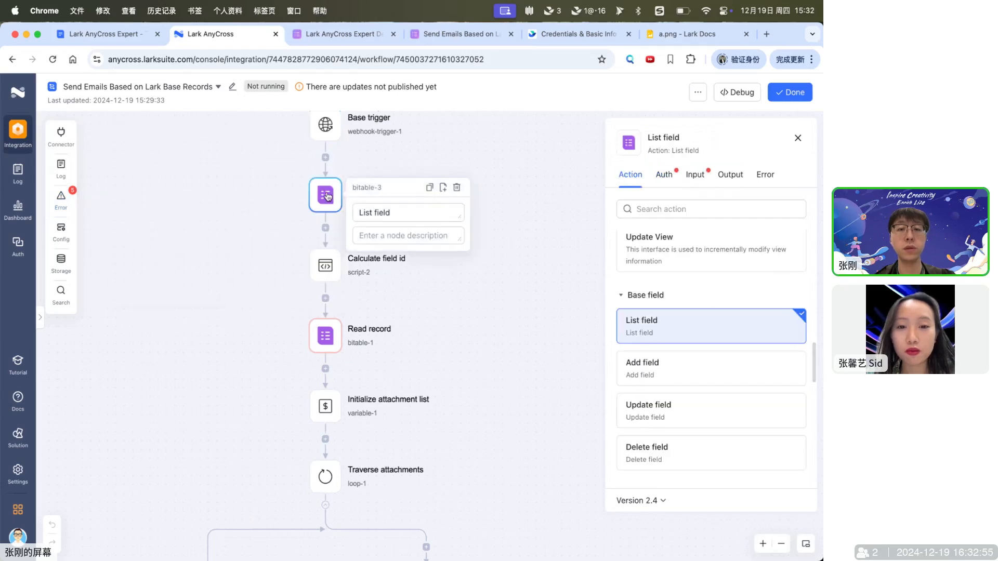
{"action": "left_click", "coordinate": [665, 175]}
{"action": "left_click", "coordinate": [697, 224]}
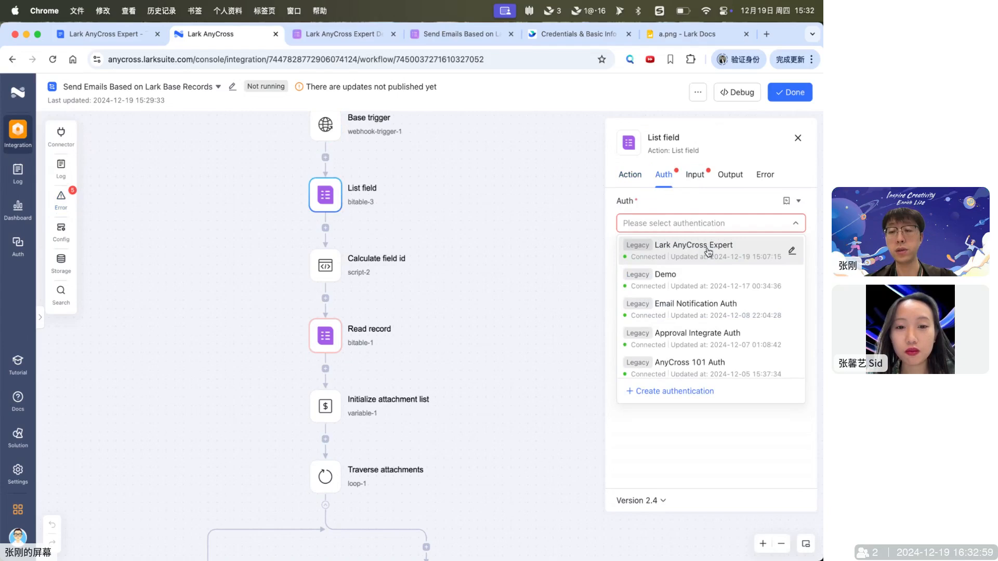
{"action": "left_click", "coordinate": [708, 250]}
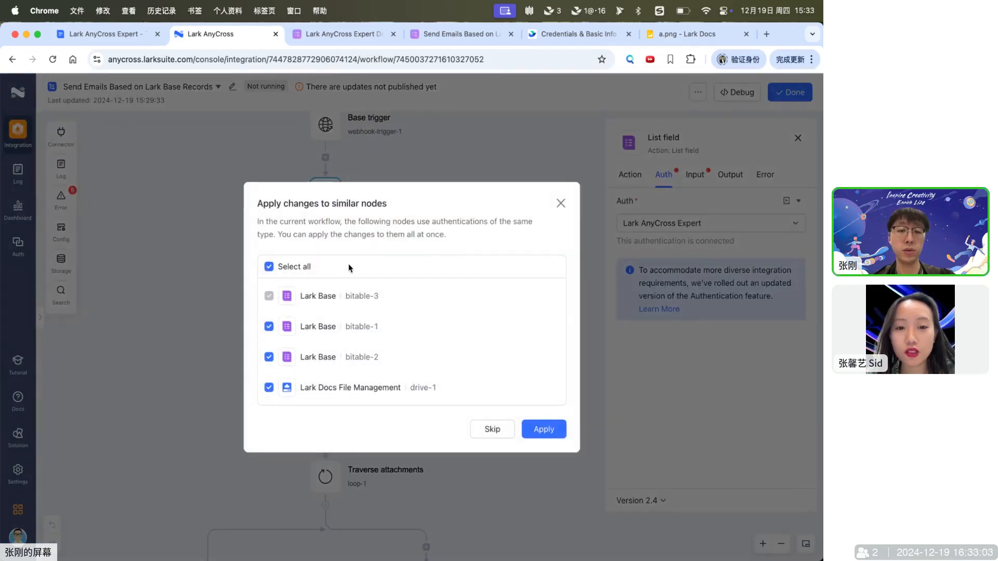
{"action": "left_click", "coordinate": [543, 429]}
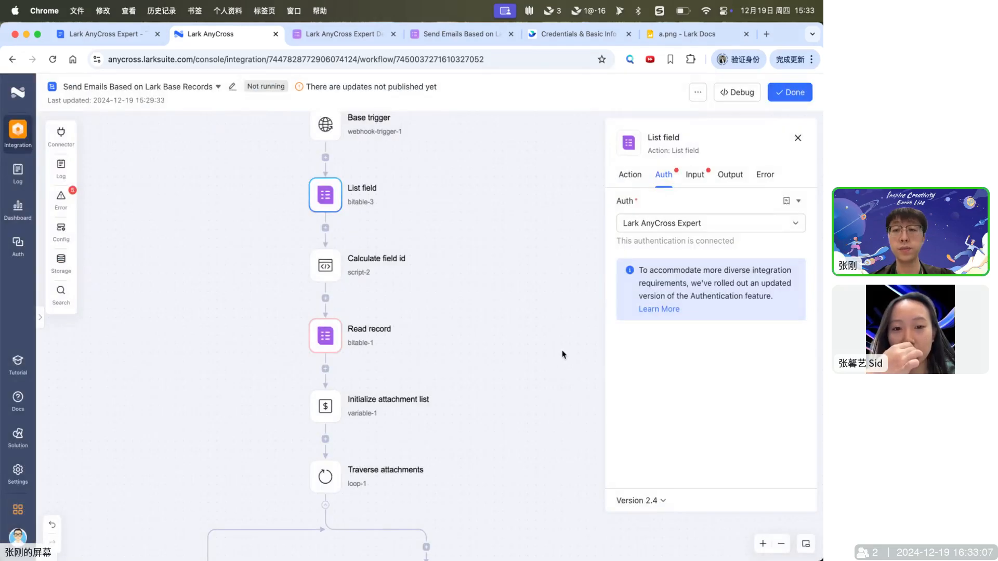
Step: Set the List field node's base to Send Emails Based on Lark Base Records Demo, and check that base in its own tab
{"action": "left_click", "coordinate": [694, 177]}
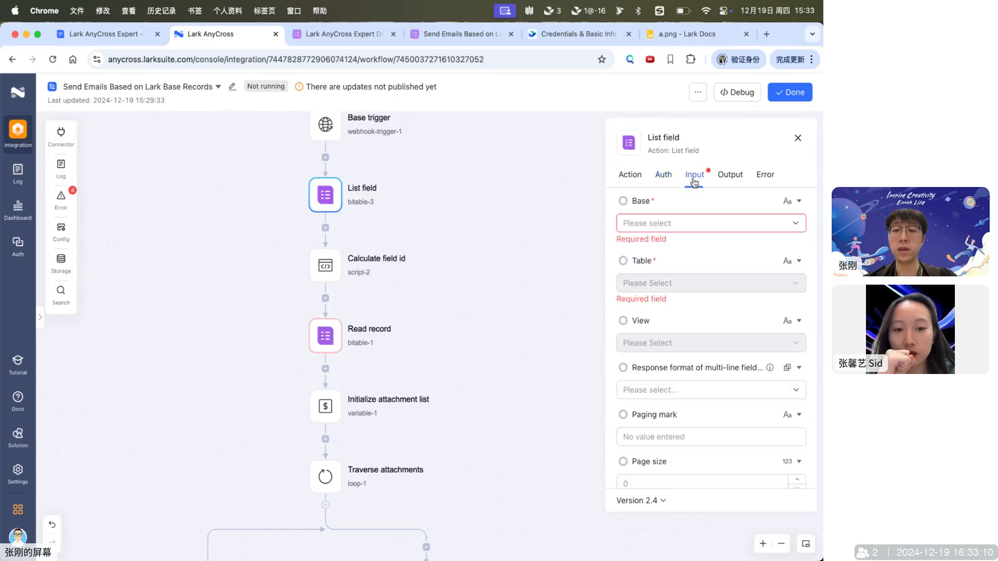
{"action": "left_click", "coordinate": [795, 222]}
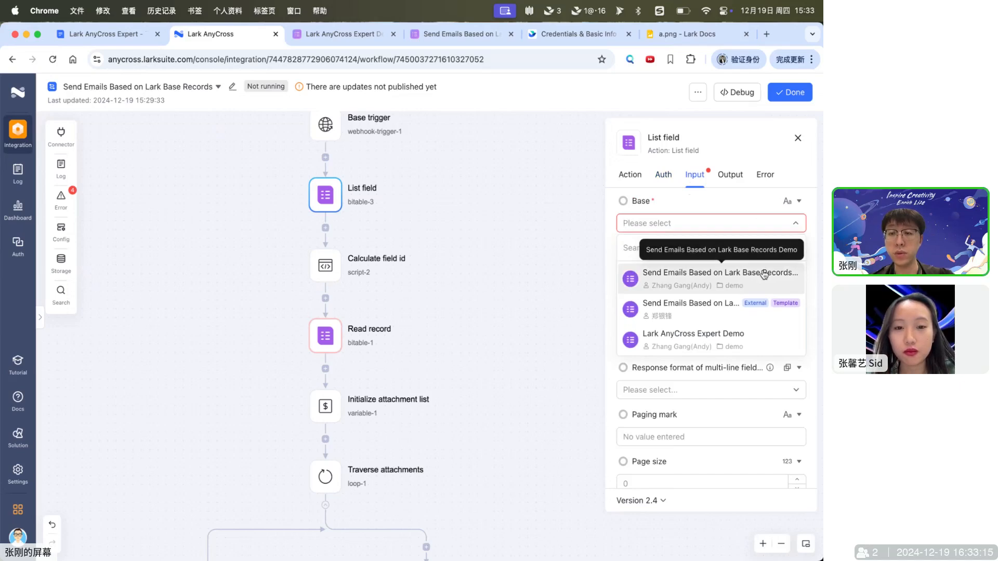
{"action": "left_click", "coordinate": [760, 276]}
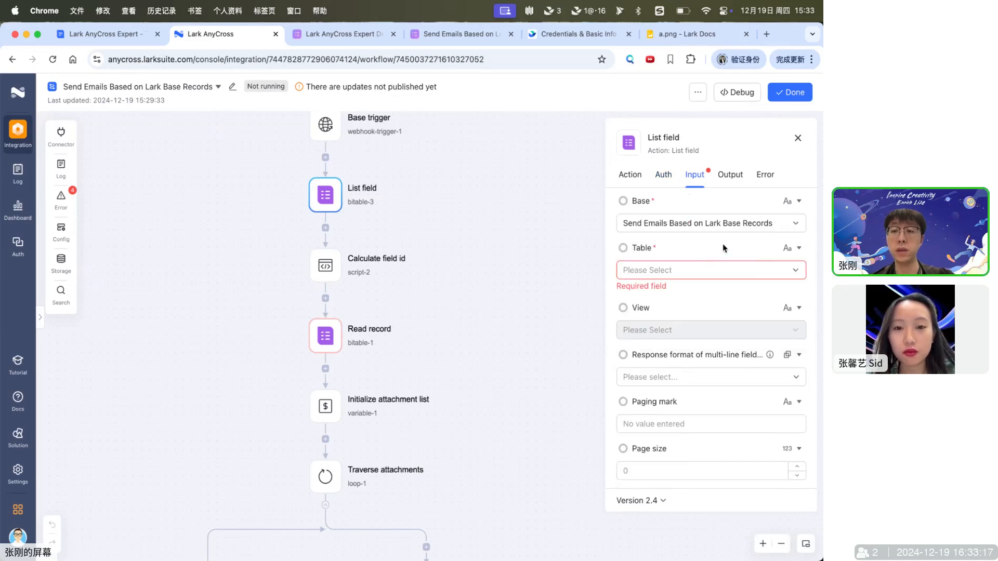
{"action": "left_click", "coordinate": [475, 36]}
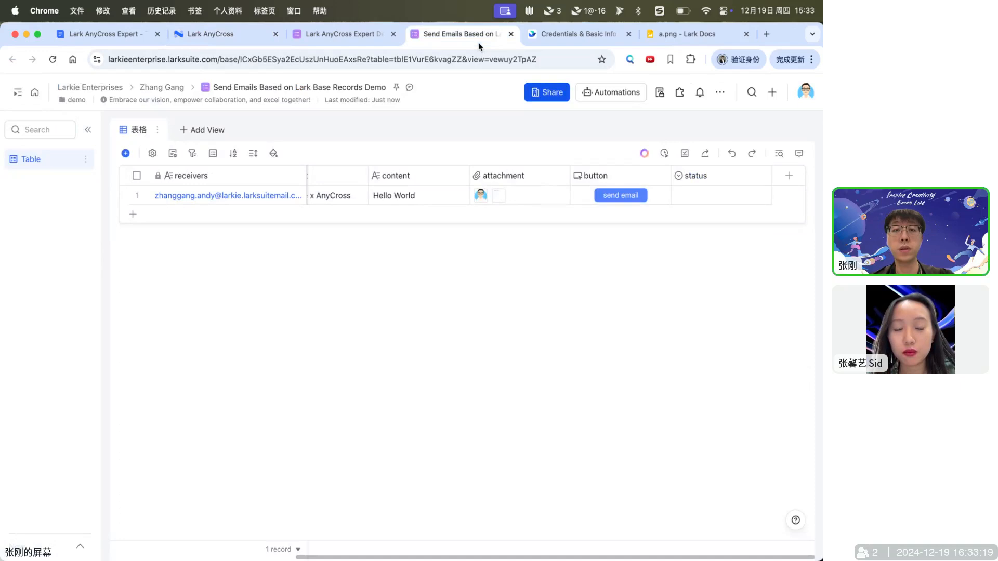
{"action": "left_click", "coordinate": [244, 35]}
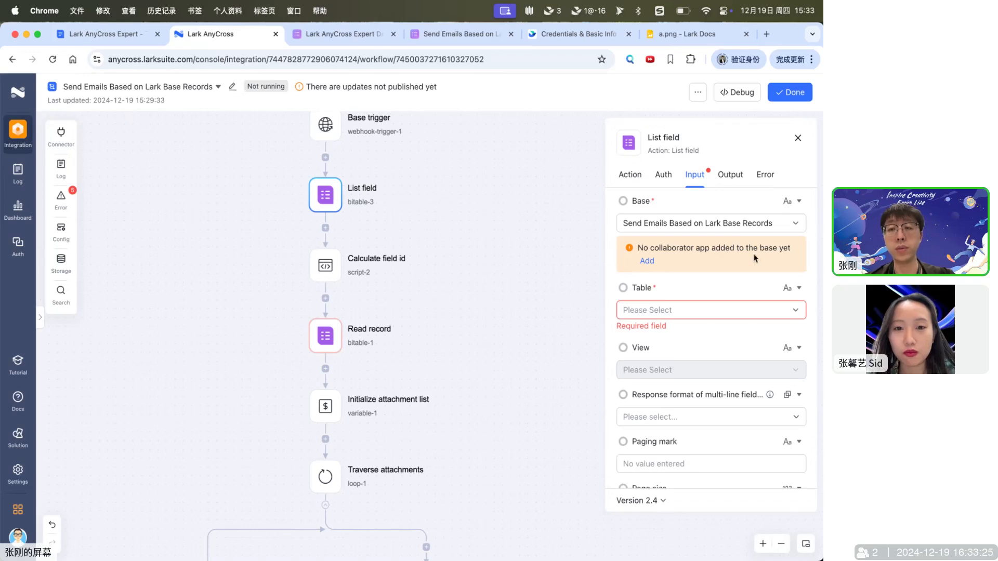
Step: Add the collaborator app to the selected base and set the List field node's table to Table
{"action": "left_click", "coordinate": [648, 263]}
{"action": "left_click", "coordinate": [500, 356]}
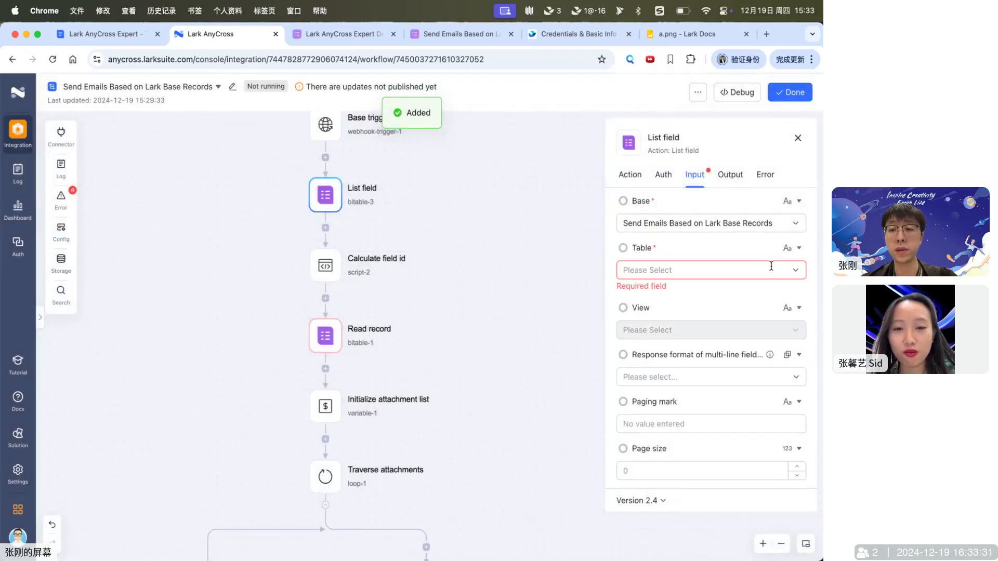
{"action": "left_click", "coordinate": [656, 320]}
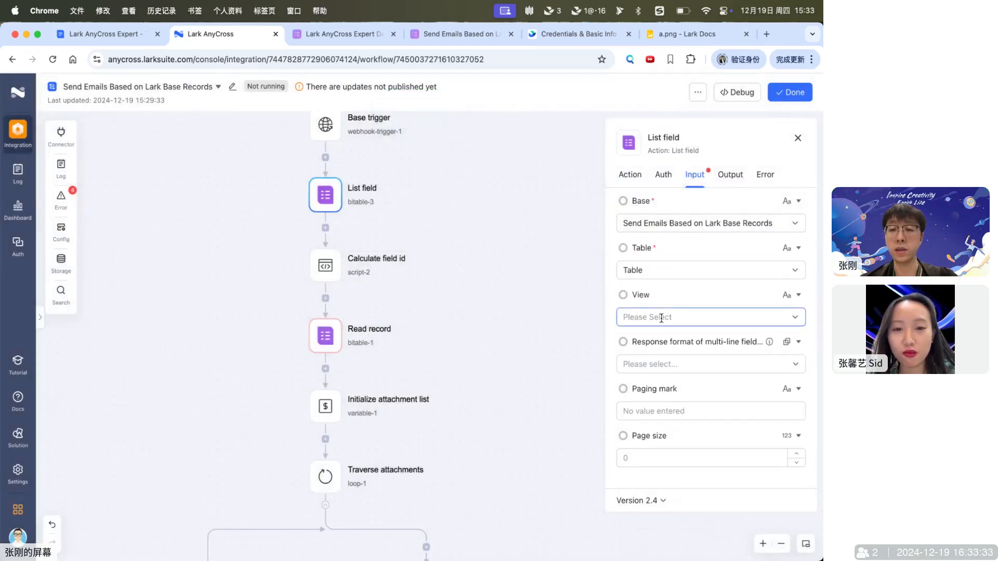
Step: Set the Read record node's base to Send Emails Based on Lark Base Records and its table to Table
{"action": "left_click", "coordinate": [326, 335]}
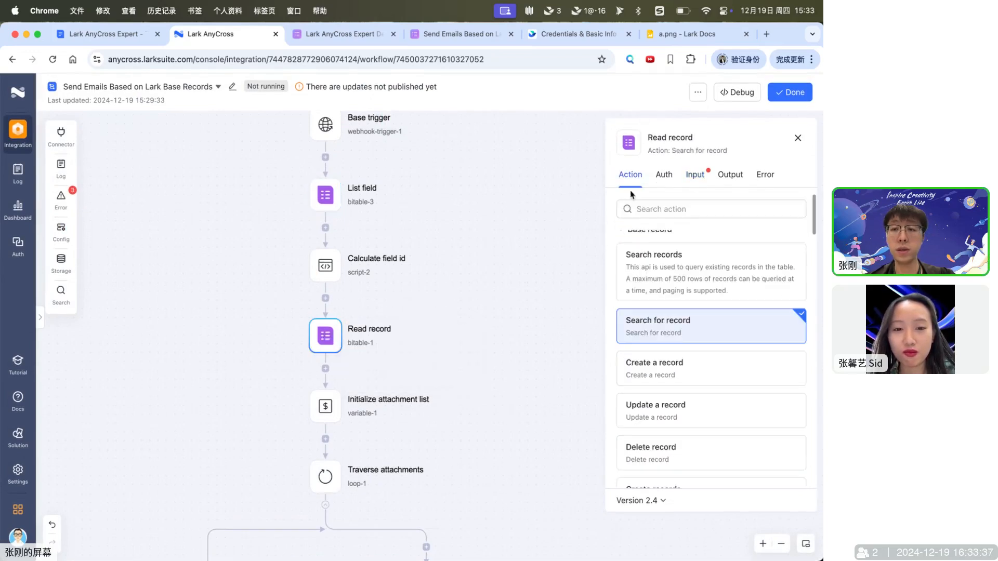
{"action": "left_click", "coordinate": [693, 175]}
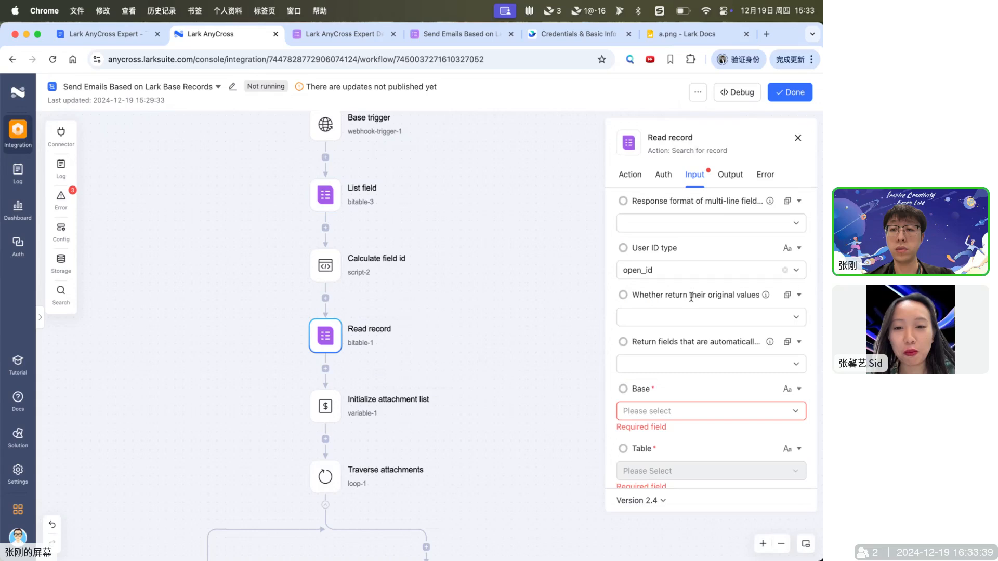
{"action": "scroll", "coordinate": [693, 297], "scroll_direction": "down", "scroll_amount": 3}
{"action": "left_click", "coordinate": [685, 333]}
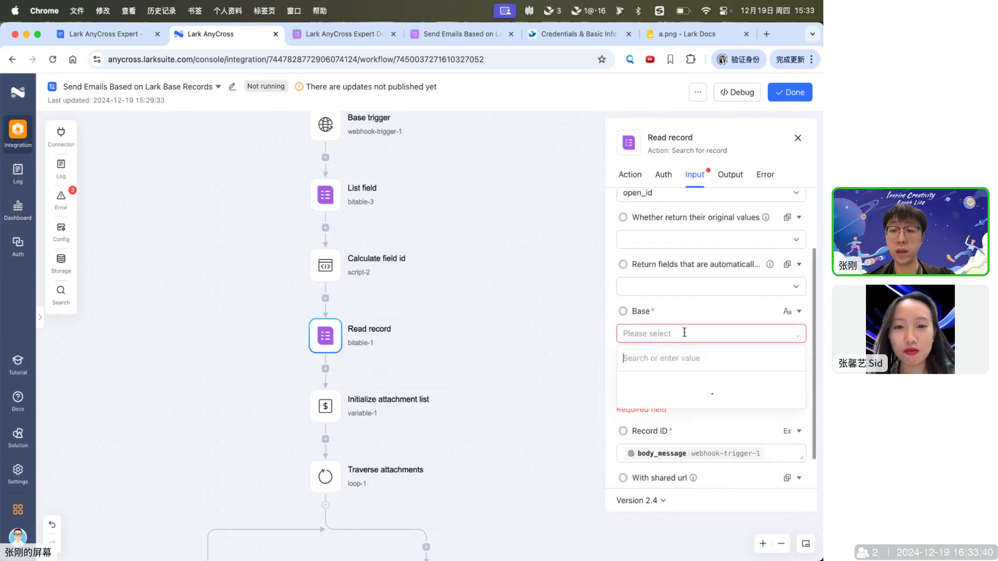
{"action": "left_click", "coordinate": [659, 394]}
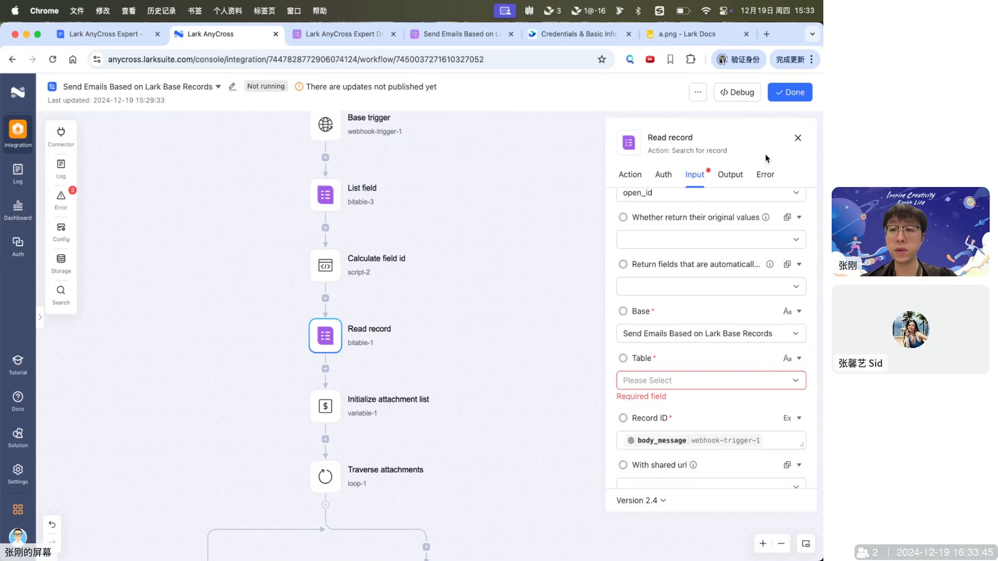
{"action": "left_click", "coordinate": [730, 380]}
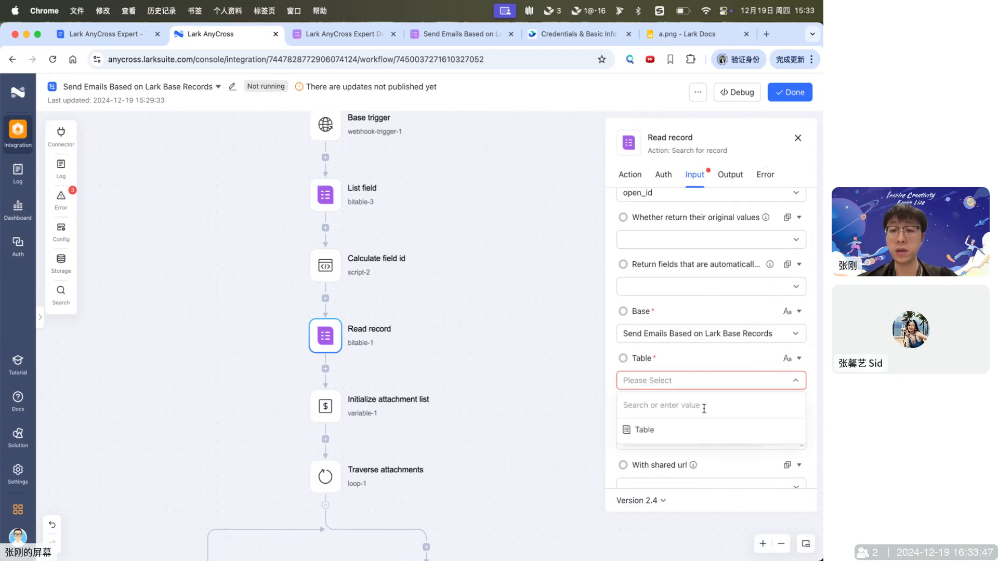
{"action": "left_click", "coordinate": [648, 429]}
{"action": "scroll", "coordinate": [712, 371], "scroll_direction": "down", "scroll_amount": 1}
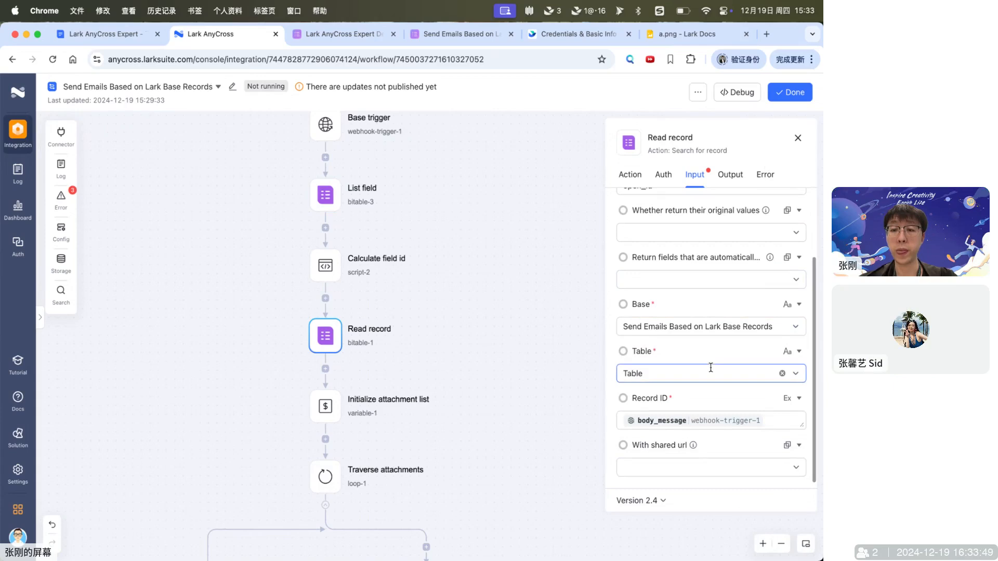
{"action": "scroll", "coordinate": [506, 397], "scroll_direction": "down", "scroll_amount": 1}
Step: Look over the attachment loop and check the Read file node's action
{"action": "scroll", "coordinate": [504, 396], "scroll_direction": "down", "scroll_amount": 10}
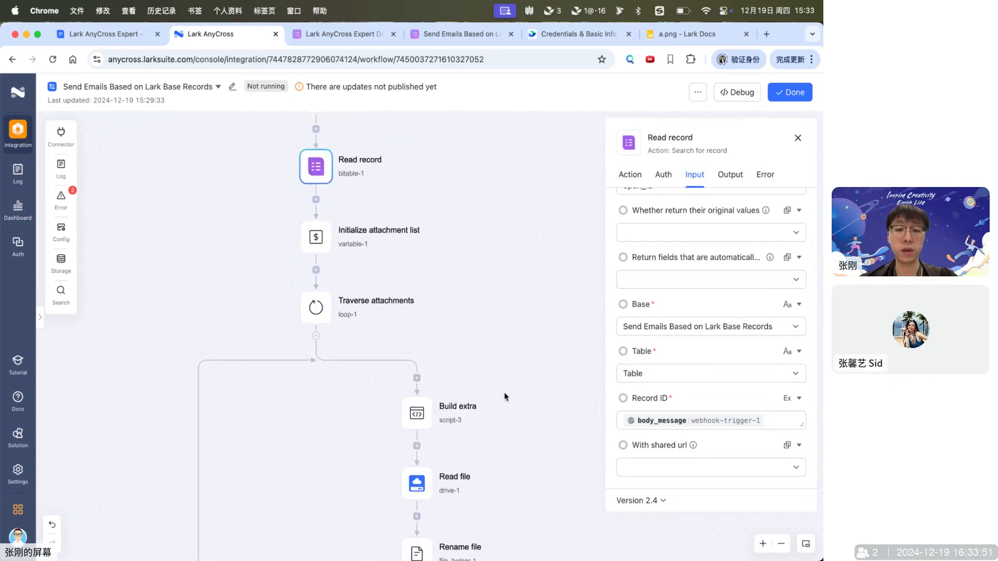
{"action": "left_click", "coordinate": [481, 374]}
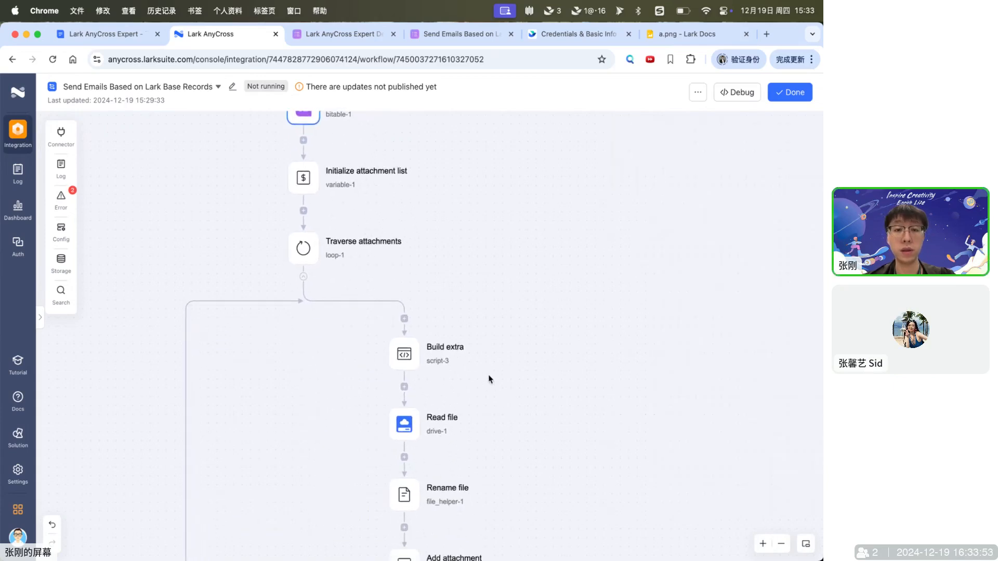
{"action": "left_click", "coordinate": [404, 422]}
{"action": "scroll", "coordinate": [524, 339], "scroll_direction": "down", "scroll_amount": 14}
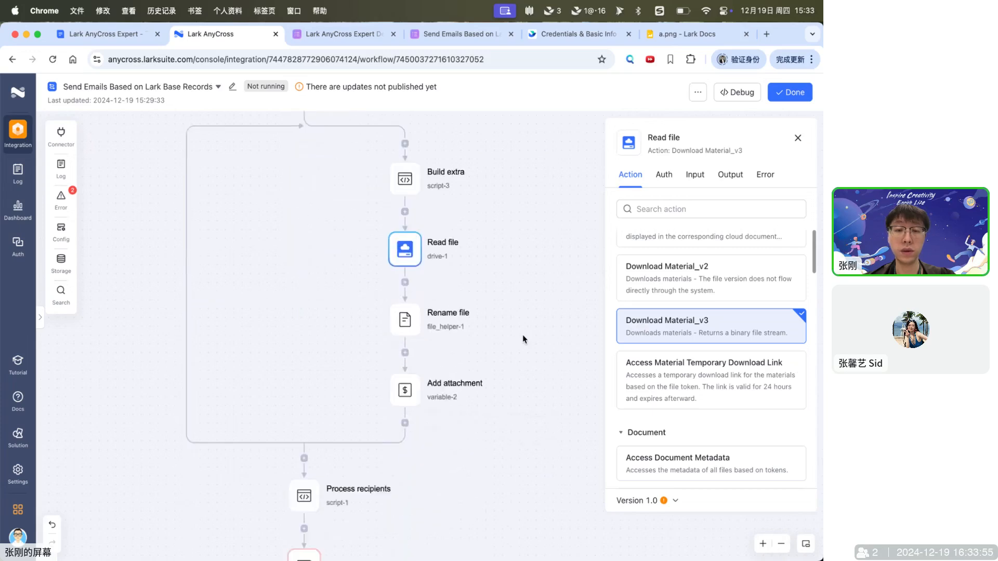
Step: Review the new authentication form for the Send email node, including From Address, Mail Service and SMTP Password, and close it without creating anything
{"action": "left_click", "coordinate": [315, 428]}
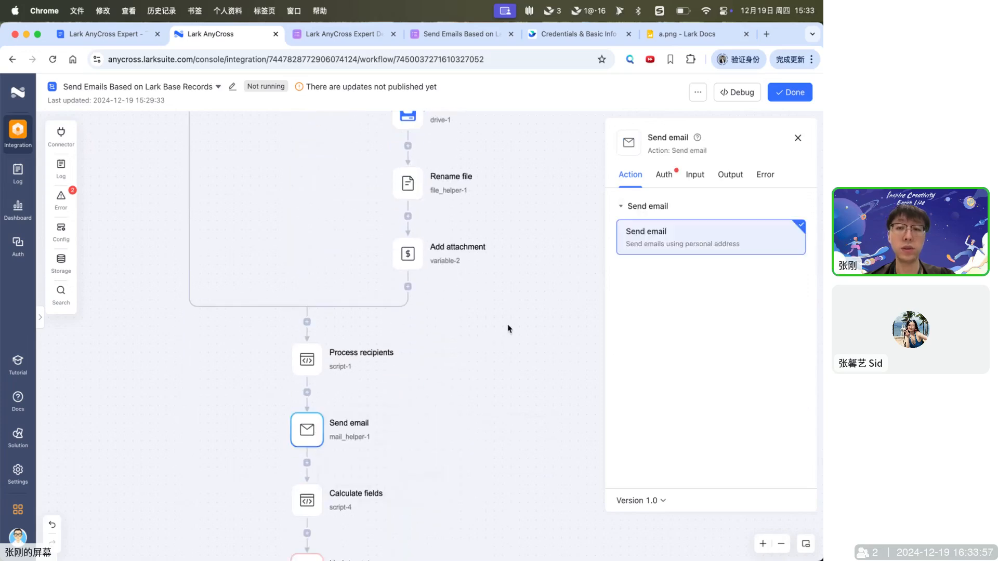
{"action": "left_click", "coordinate": [663, 177]}
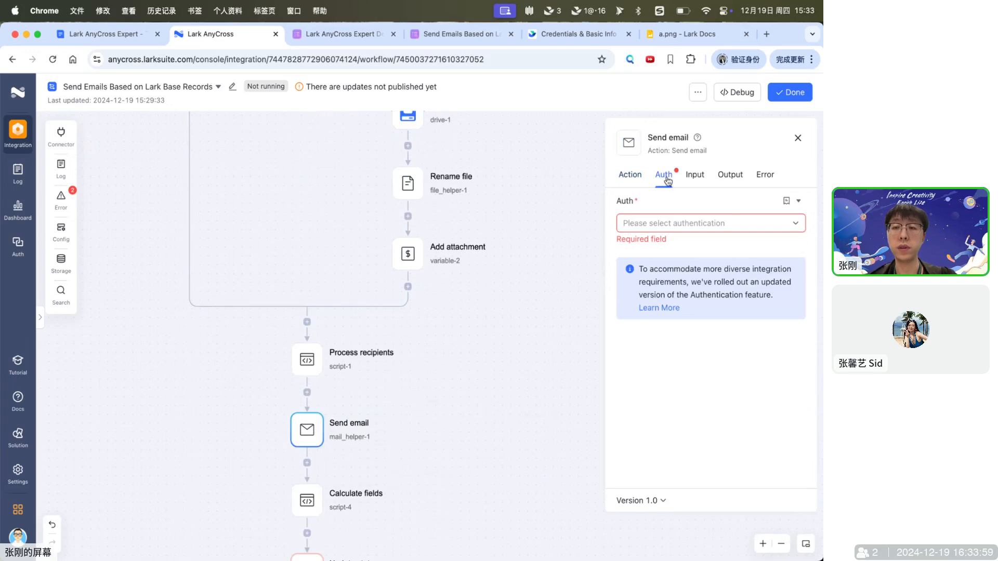
{"action": "left_click", "coordinate": [726, 230]}
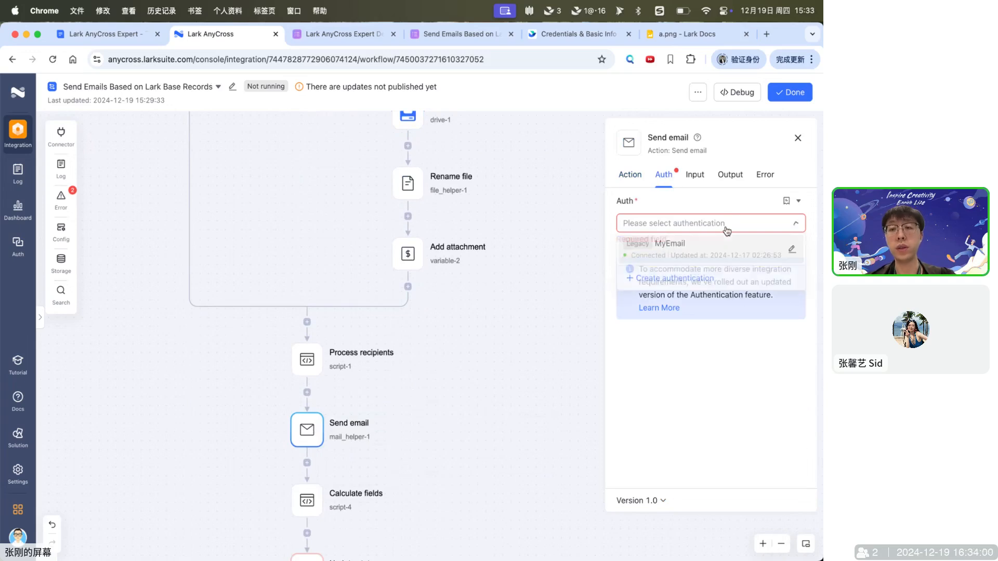
{"action": "left_click", "coordinate": [698, 279]}
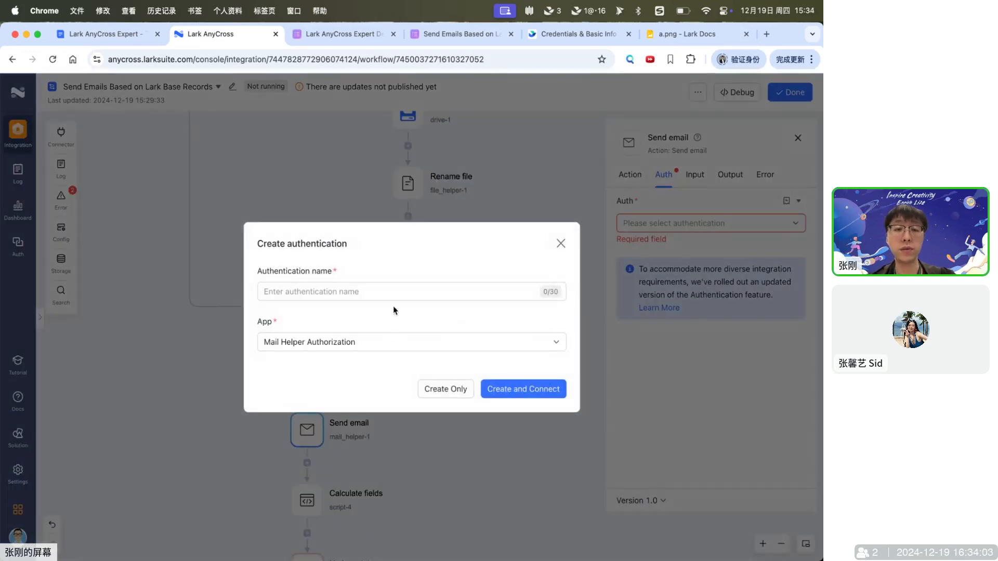
{"action": "scroll", "coordinate": [327, 391], "scroll_direction": "down", "scroll_amount": 1}
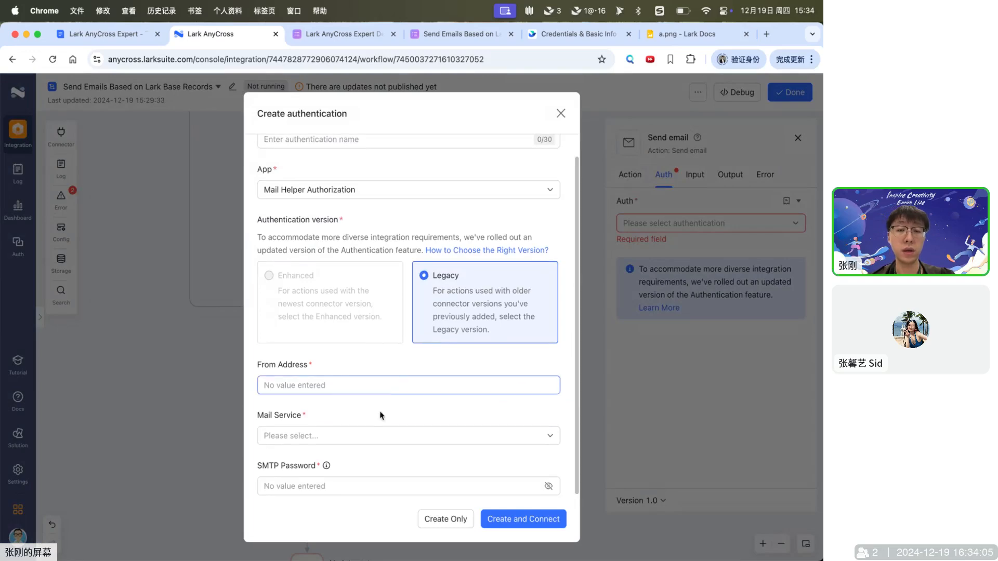
{"action": "left_click", "coordinate": [321, 385]}
{"action": "left_click", "coordinate": [396, 441]}
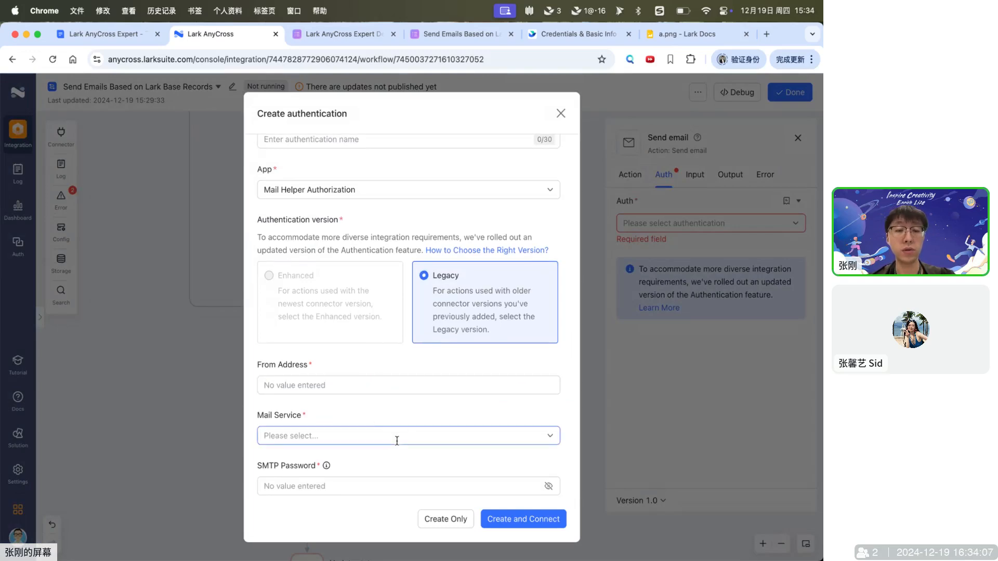
{"action": "left_click", "coordinate": [310, 485]}
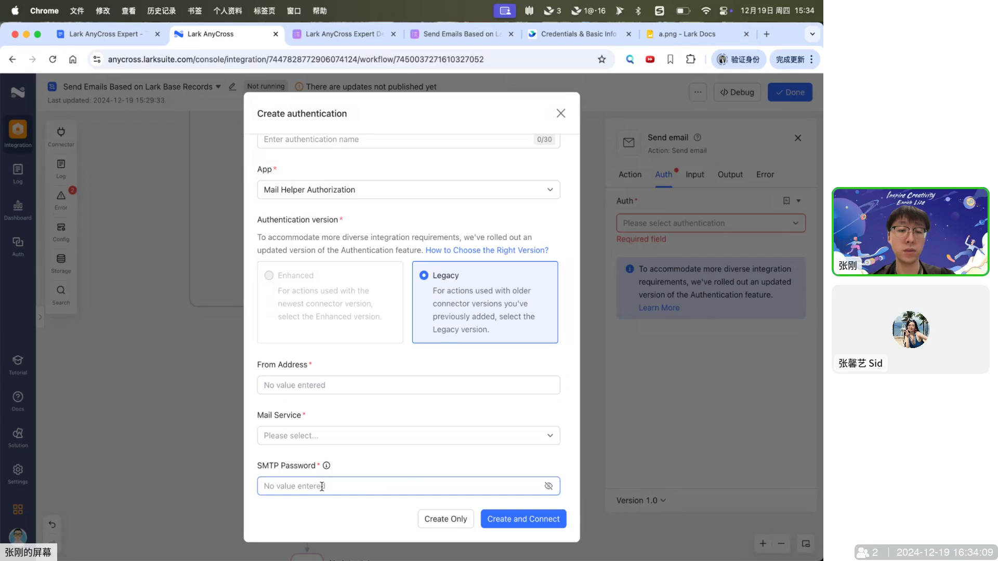
{"action": "left_click", "coordinate": [381, 476]}
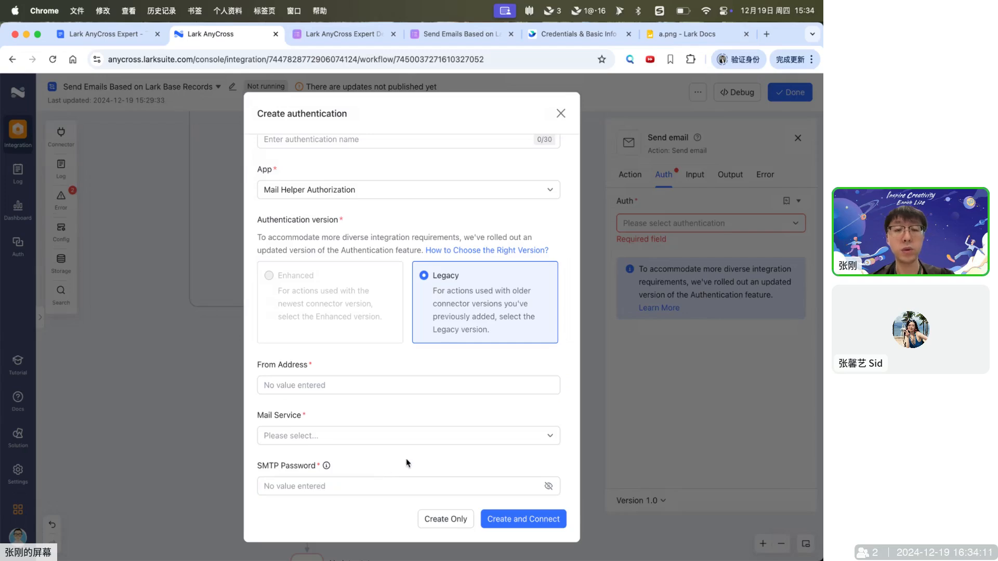
{"action": "scroll", "coordinate": [427, 306], "scroll_direction": "up", "scroll_amount": 1}
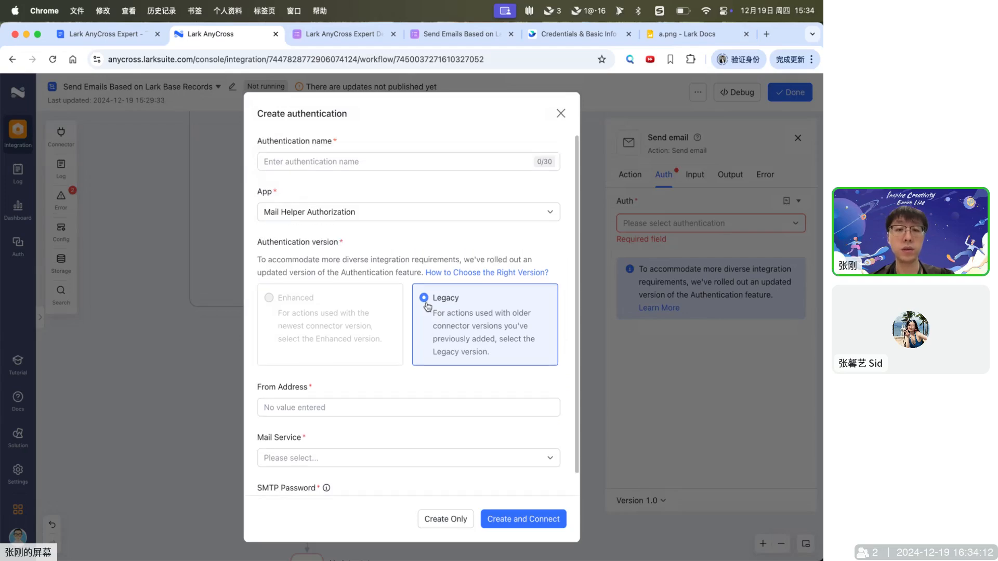
{"action": "left_click", "coordinate": [560, 115]}
Step: Check the settings of the existing MyEmail authentication and select it as the Send email node's authentication
{"action": "left_click", "coordinate": [794, 224]}
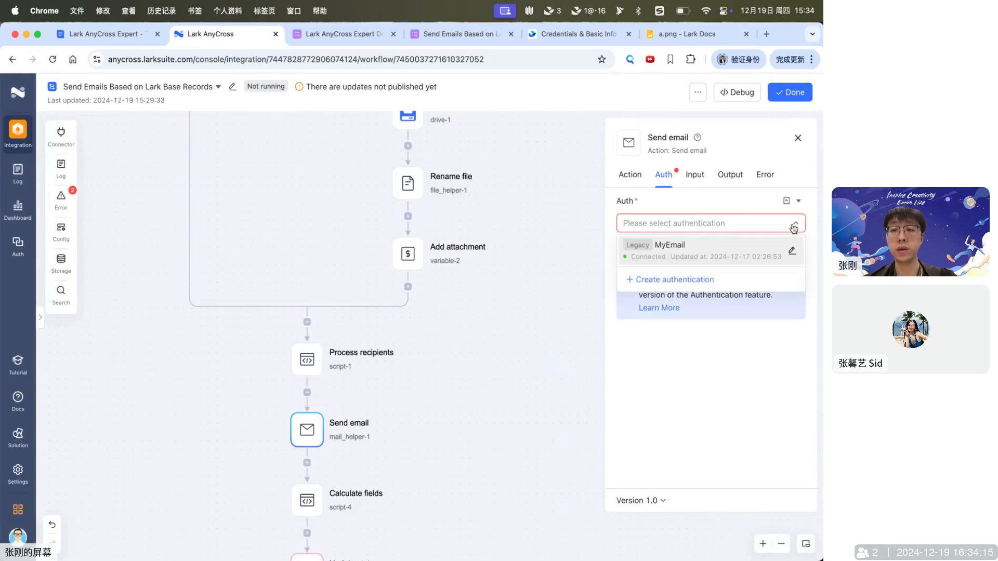
{"action": "left_click", "coordinate": [790, 252]}
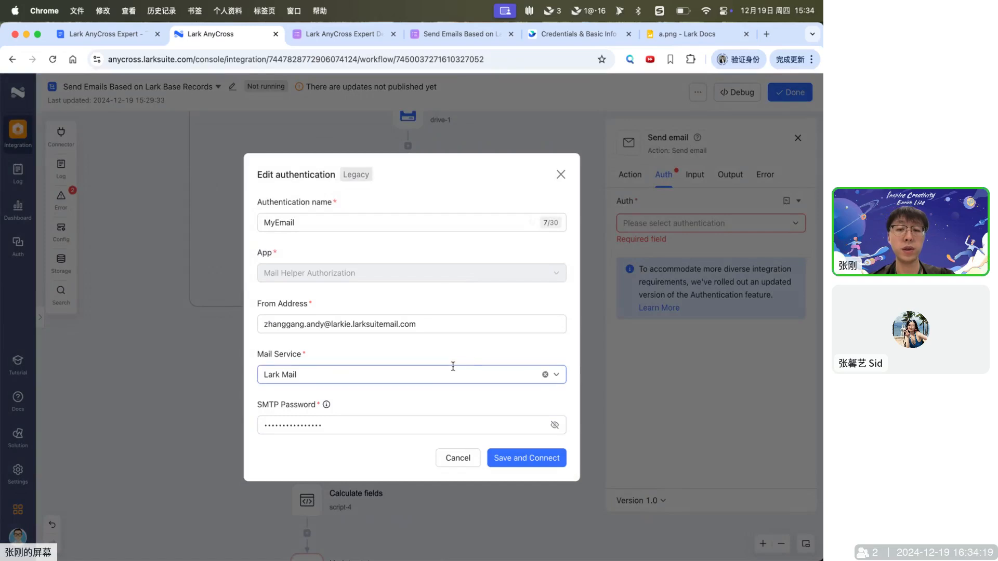
{"action": "left_click", "coordinate": [561, 175]}
{"action": "left_click", "coordinate": [794, 225]}
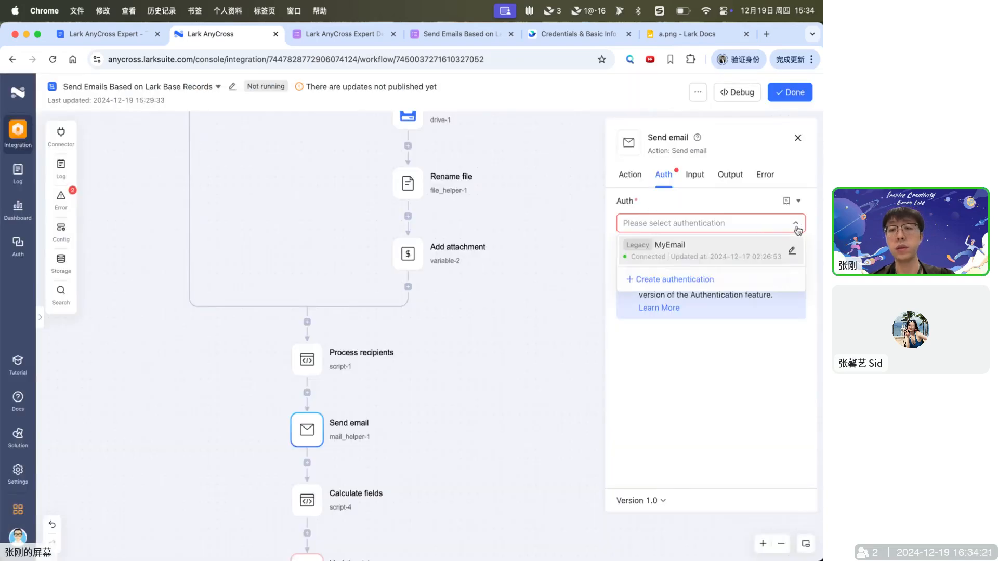
{"action": "left_click", "coordinate": [746, 252]}
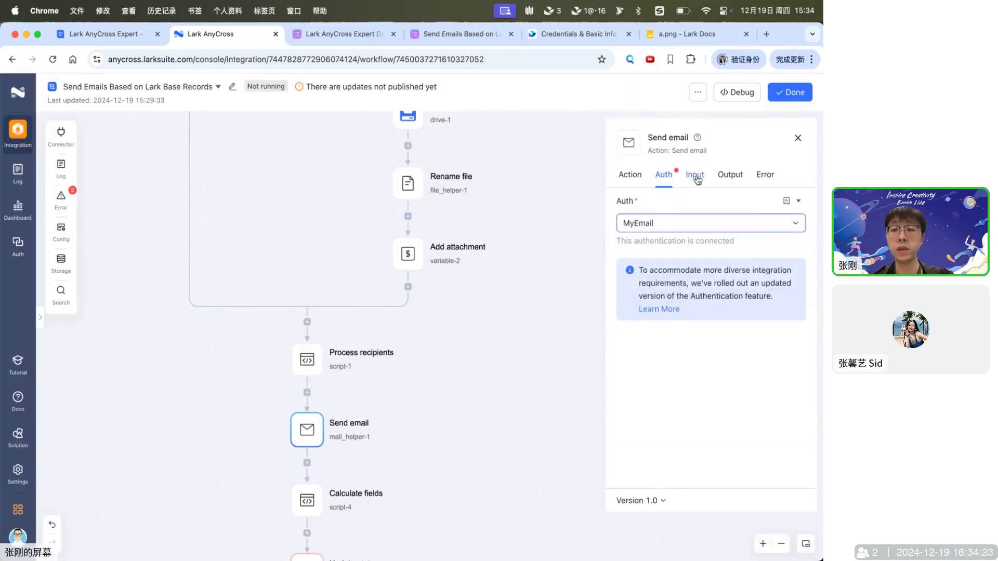
Step: Reopen the Send email node's new authentication form to examine the SMTP Password help, and close it without creating anything
{"action": "left_click", "coordinate": [793, 225]}
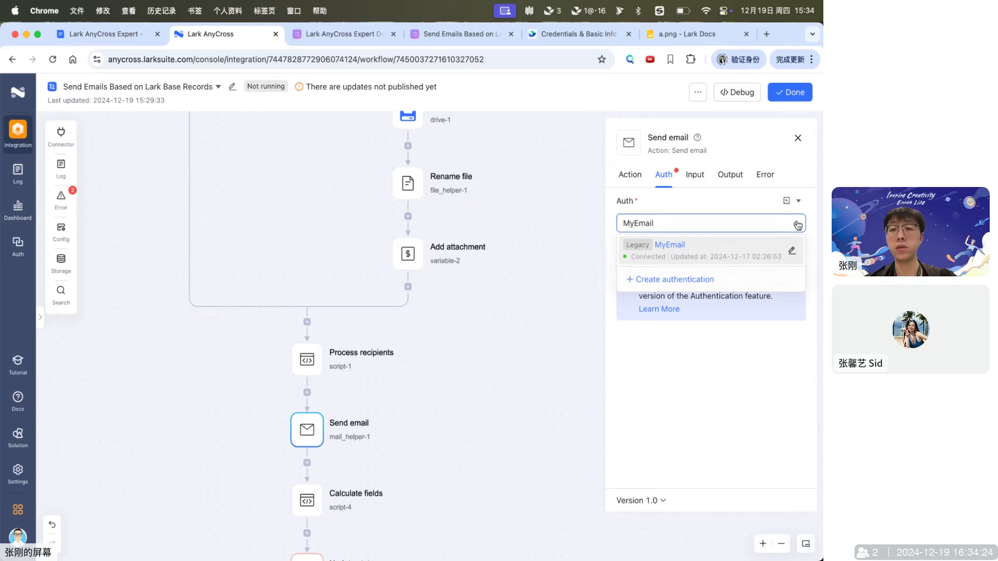
{"action": "left_click", "coordinate": [710, 281]}
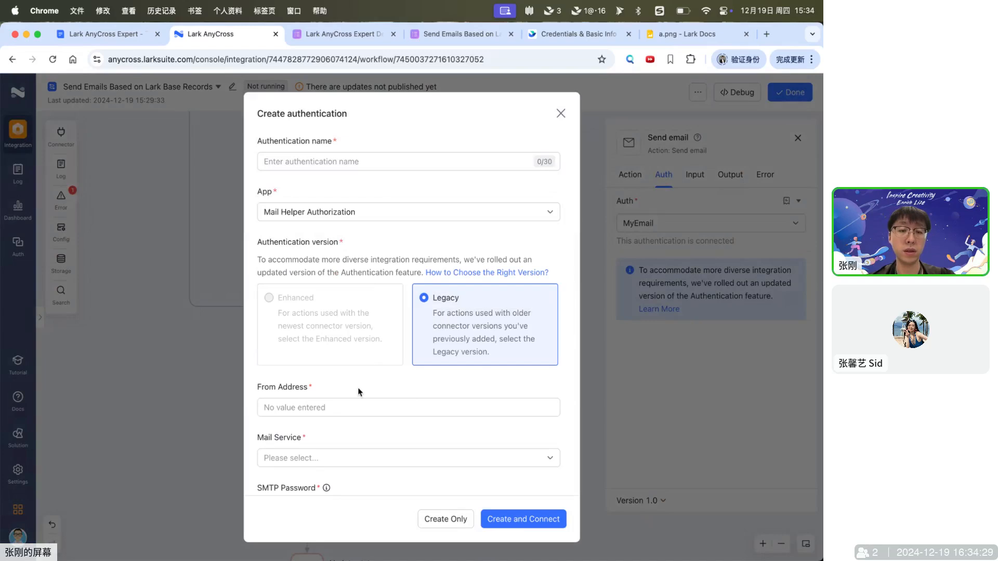
{"action": "scroll", "coordinate": [357, 387], "scroll_direction": "down", "scroll_amount": 1}
{"action": "mouse_move", "coordinate": [326, 466]}
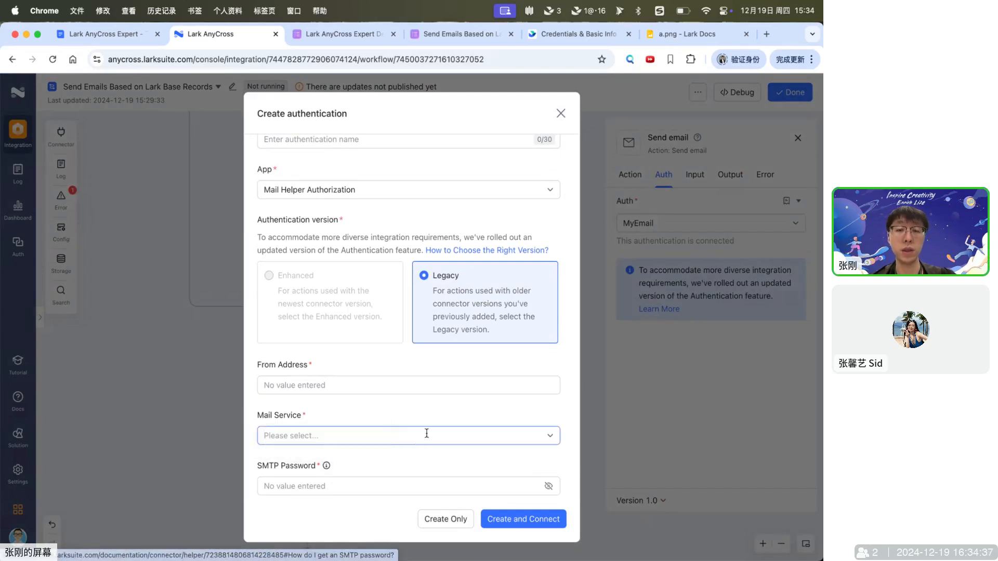
{"action": "left_click", "coordinate": [560, 114]}
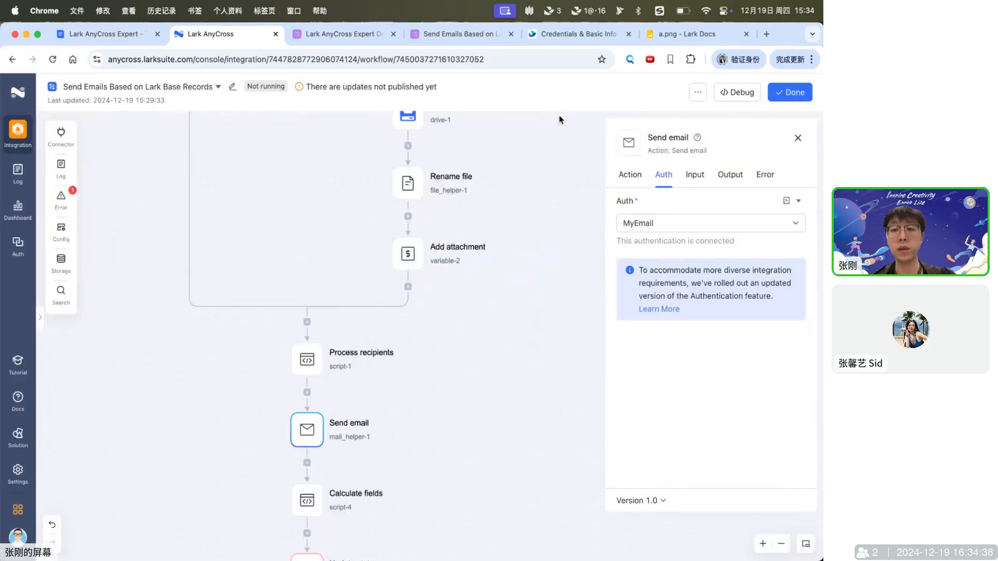
{"action": "left_click", "coordinate": [695, 175]}
{"action": "left_click", "coordinate": [663, 175]}
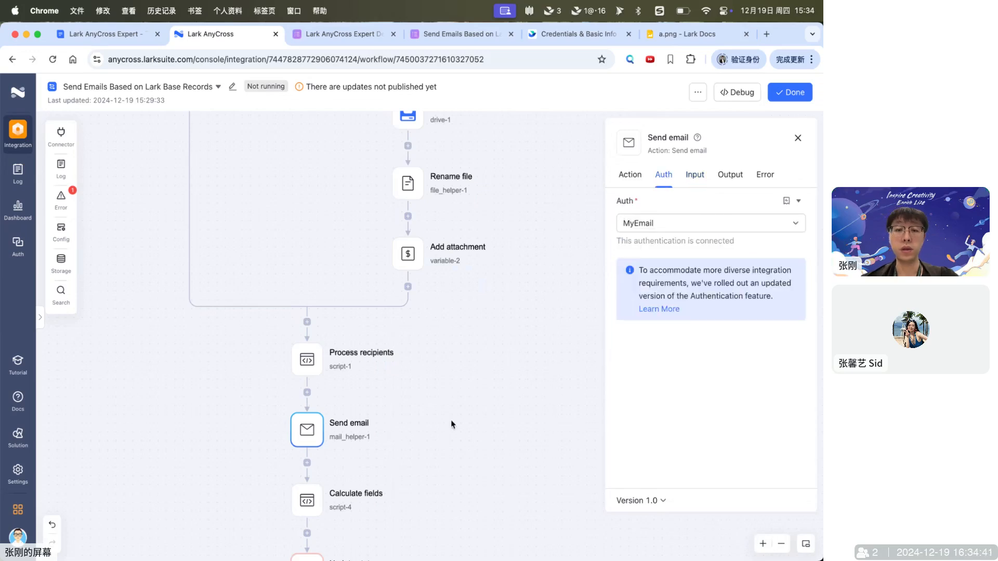
Step: Set the Update status node's base to Send Emails Based on Lark Base Records and its table to Table
{"action": "scroll", "coordinate": [452, 424], "scroll_direction": "down", "scroll_amount": 5}
{"action": "left_click", "coordinate": [308, 429]}
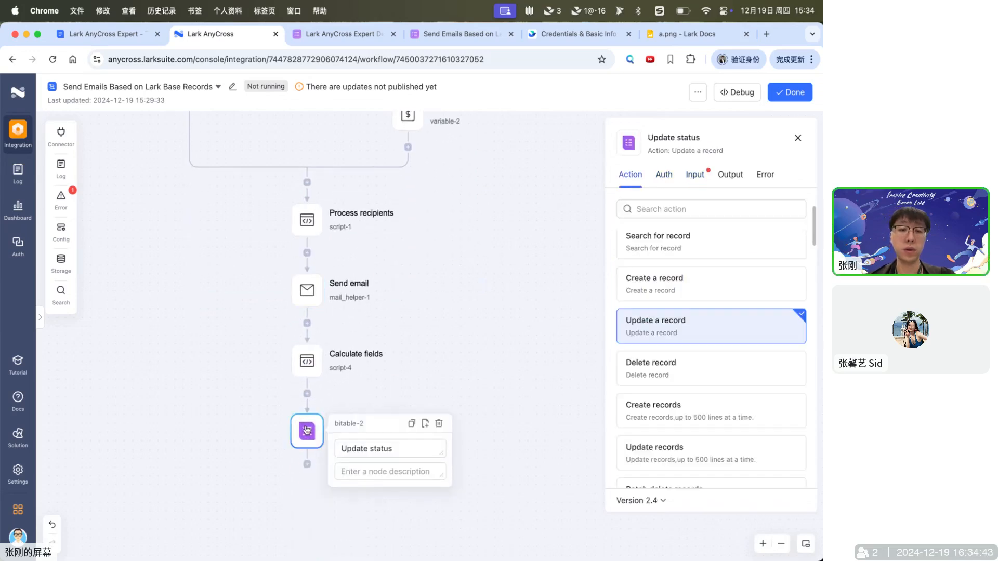
{"action": "left_click", "coordinate": [696, 176]}
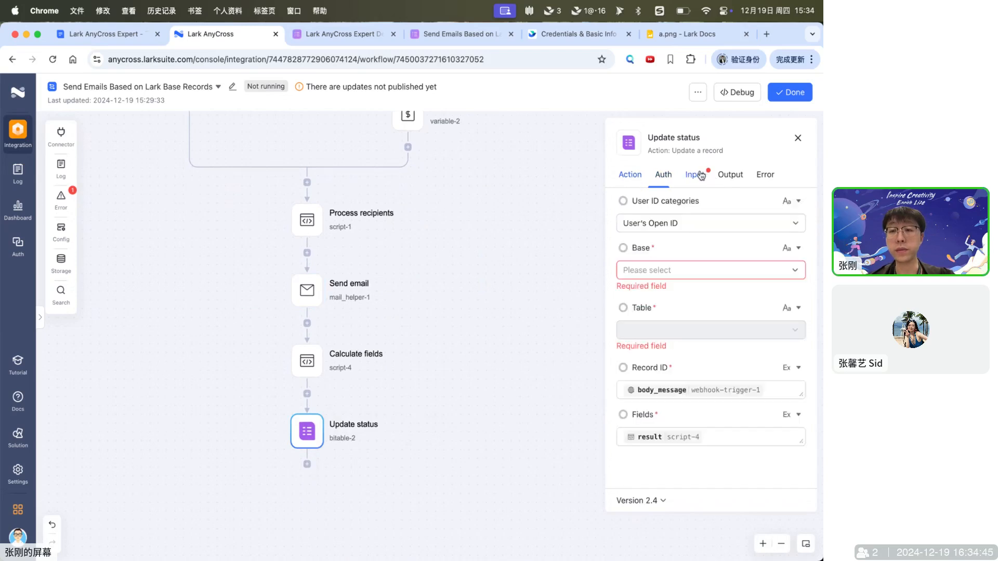
{"action": "left_click", "coordinate": [707, 271]}
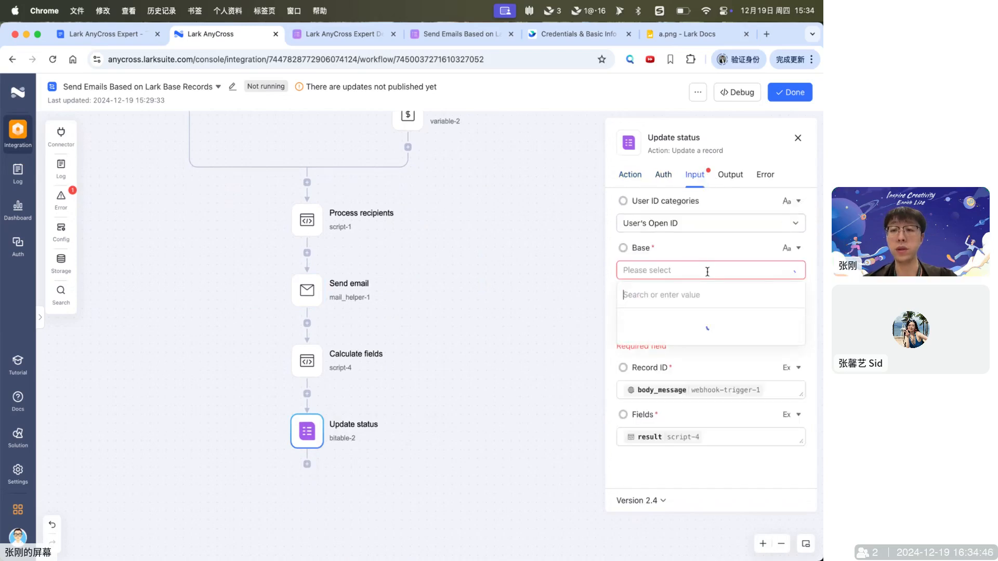
{"action": "left_click", "coordinate": [688, 323]}
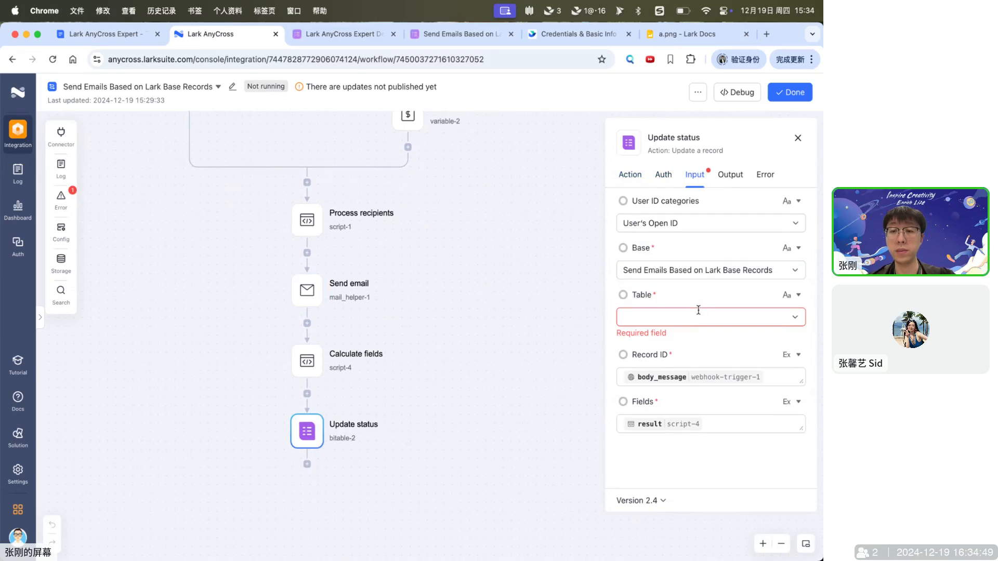
{"action": "left_click", "coordinate": [698, 312]}
{"action": "left_click", "coordinate": [671, 365]}
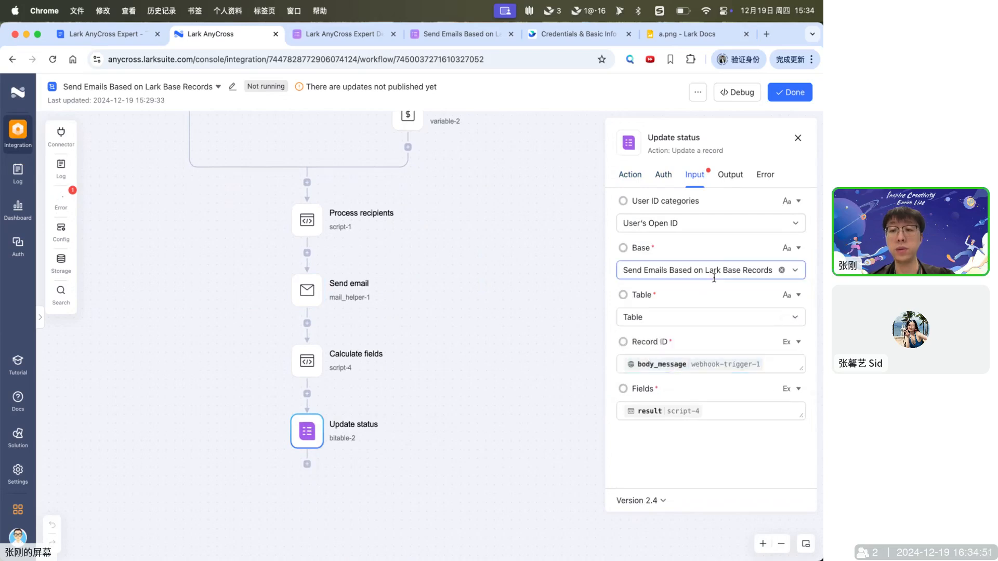
{"action": "left_click", "coordinate": [519, 309]}
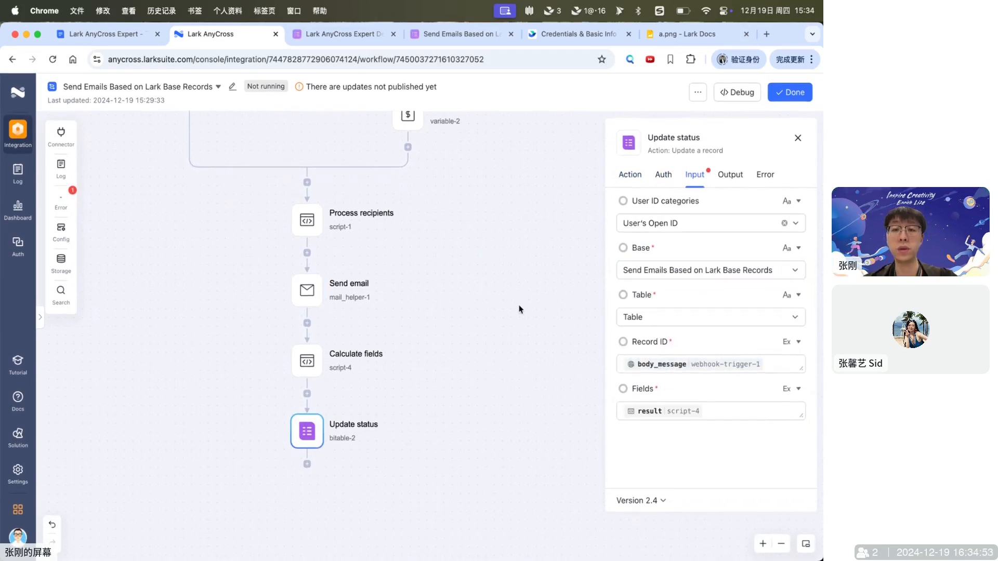
{"action": "scroll", "coordinate": [511, 313], "scroll_direction": "up", "scroll_amount": 8}
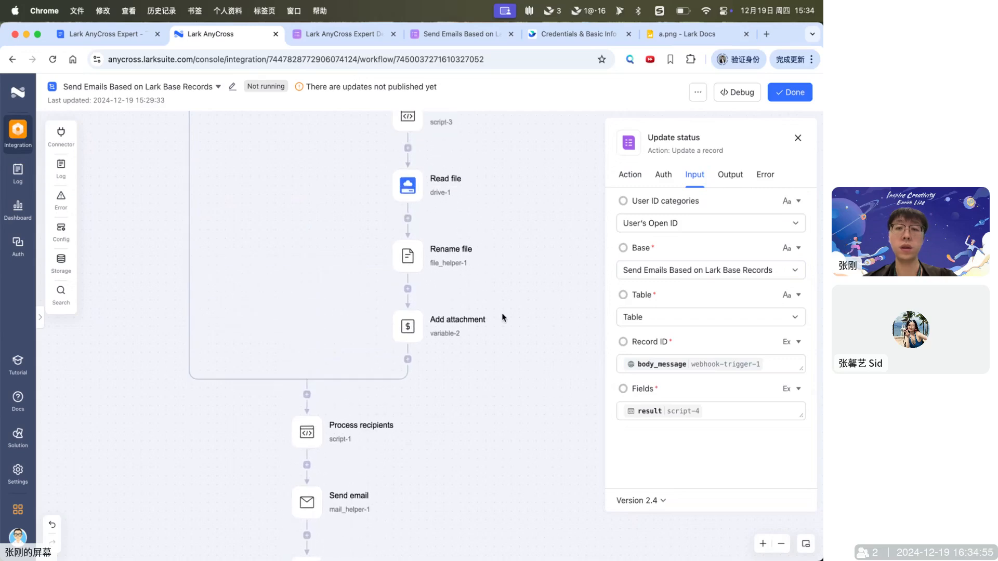
{"action": "scroll", "coordinate": [502, 317], "scroll_direction": "up", "scroll_amount": 5}
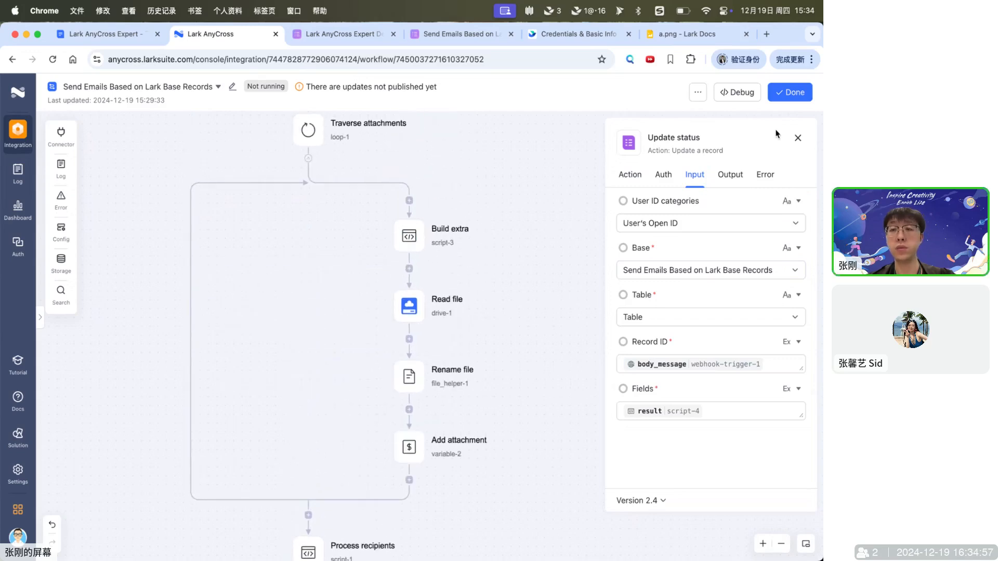
Step: Finish editing the Send Emails Based on Lark Base Records workflow and publish it without a release note
{"action": "left_click", "coordinate": [801, 141]}
{"action": "left_click", "coordinate": [786, 94]}
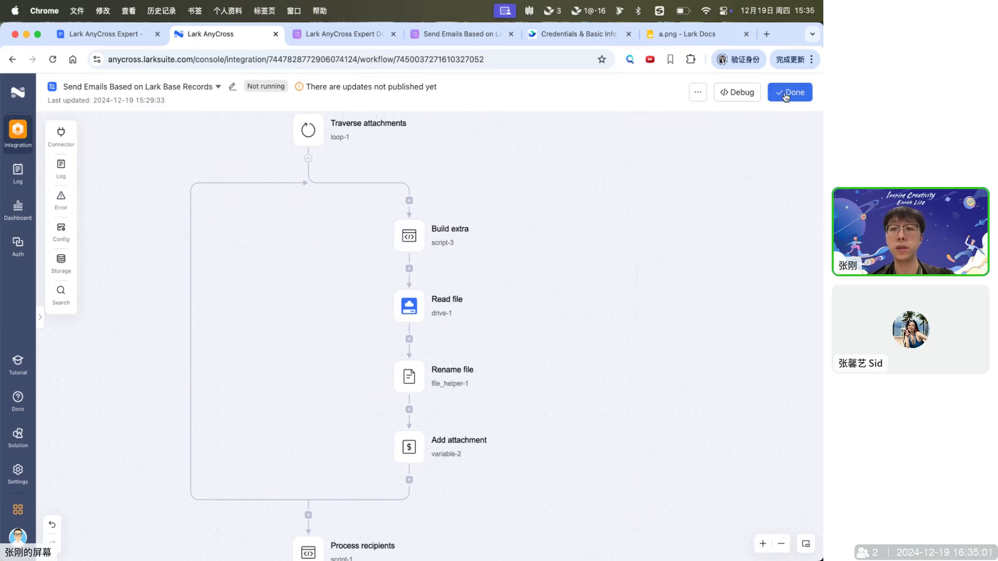
{"action": "scroll", "coordinate": [671, 265], "scroll_direction": "up", "scroll_amount": 5}
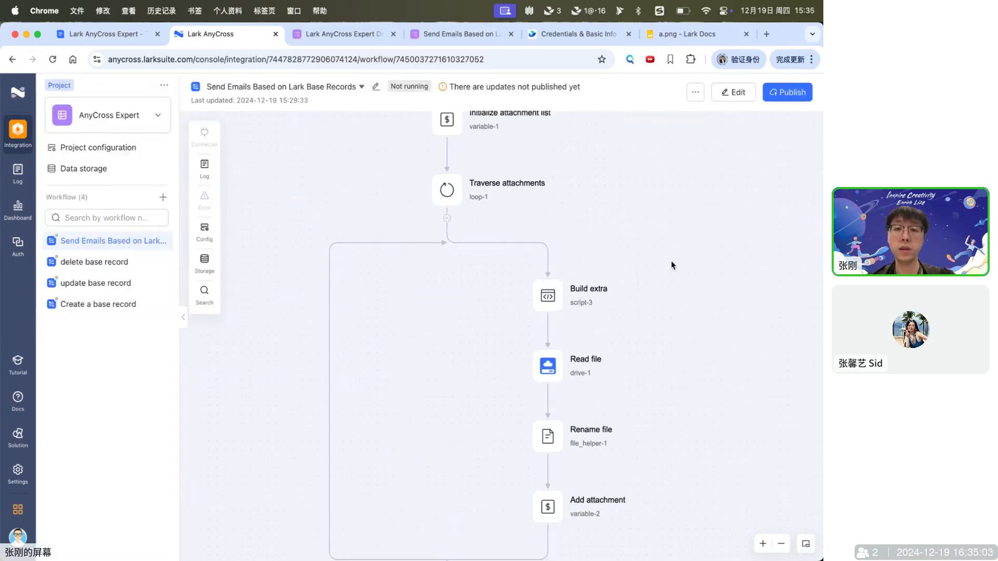
{"action": "left_click", "coordinate": [785, 92]}
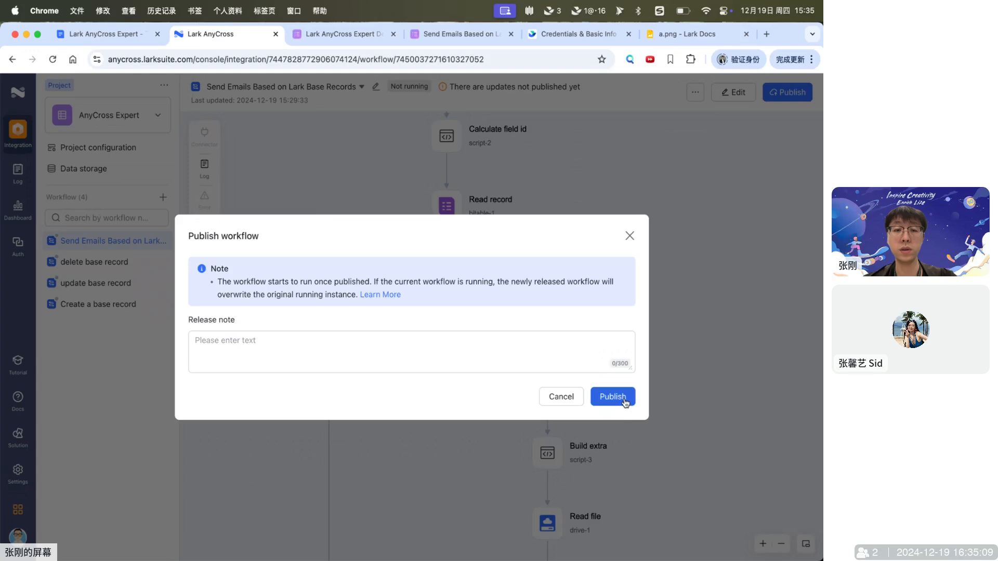
{"action": "left_click", "coordinate": [624, 400]}
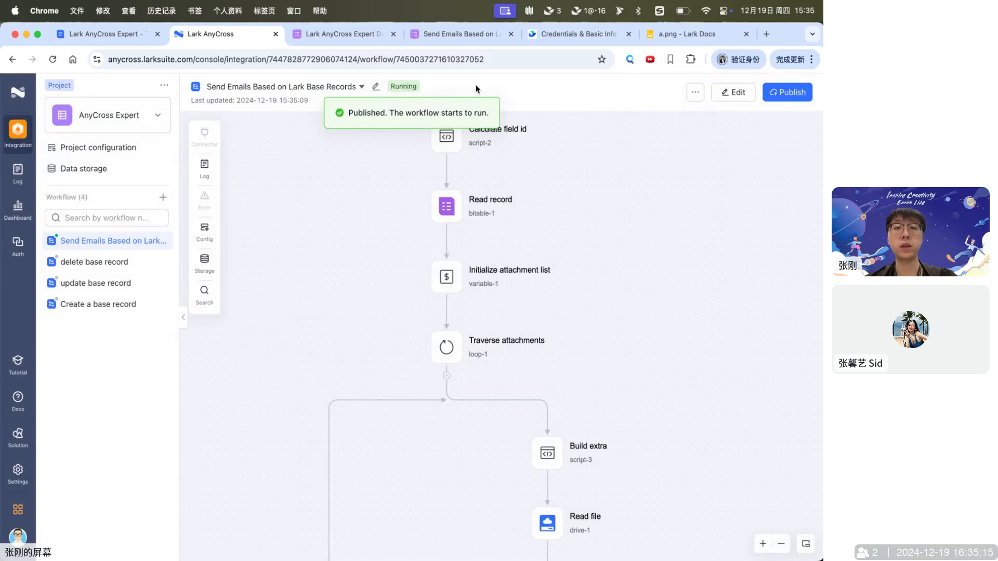
Step: Trigger send email for the first record in the Send Emails Based on Lark Base Records Demo base
{"action": "left_click", "coordinate": [450, 34]}
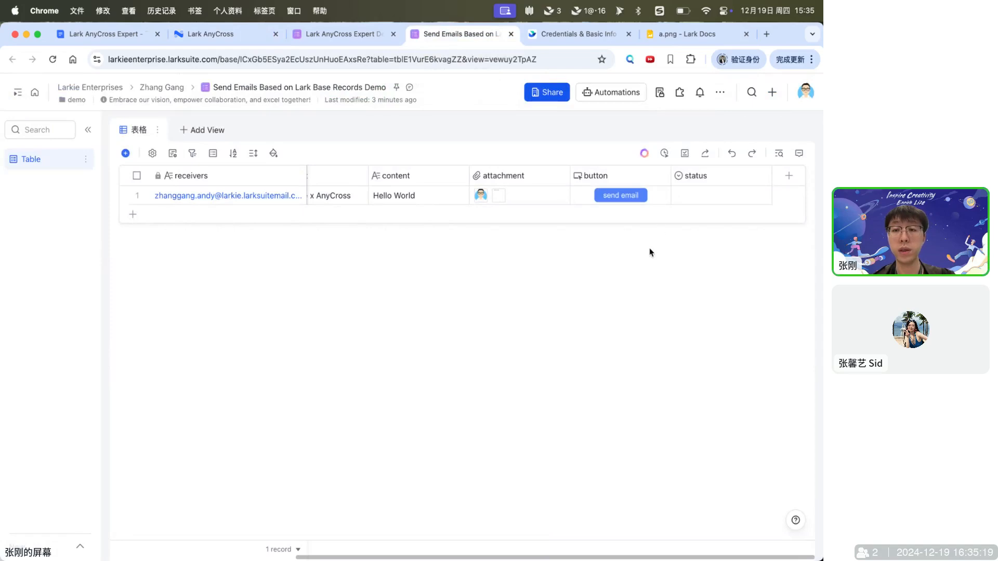
{"action": "left_click", "coordinate": [623, 197]}
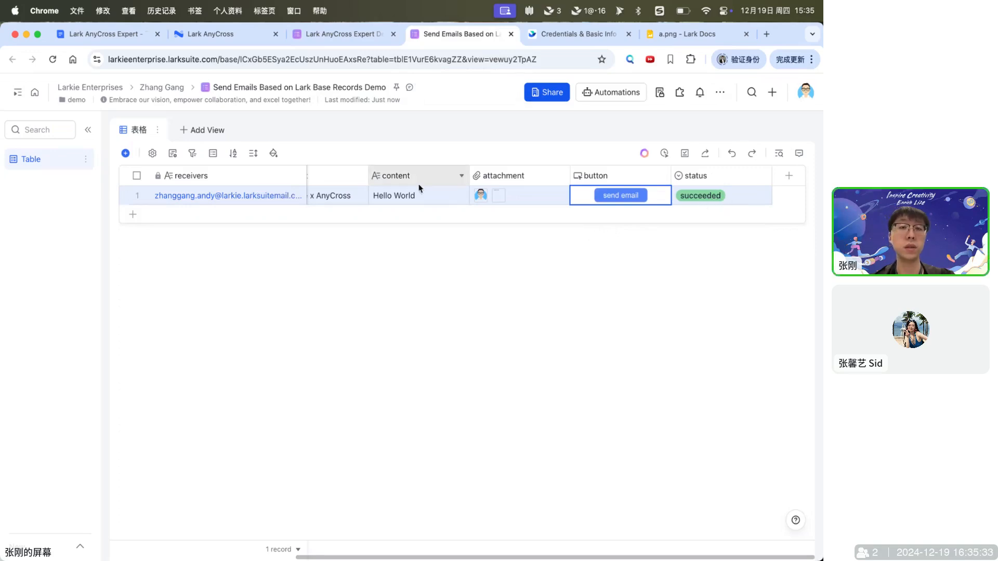
Step: Return to the AnyCross workflow and examine each node's status in the runtime log of the latest run
{"action": "left_click", "coordinate": [236, 34]}
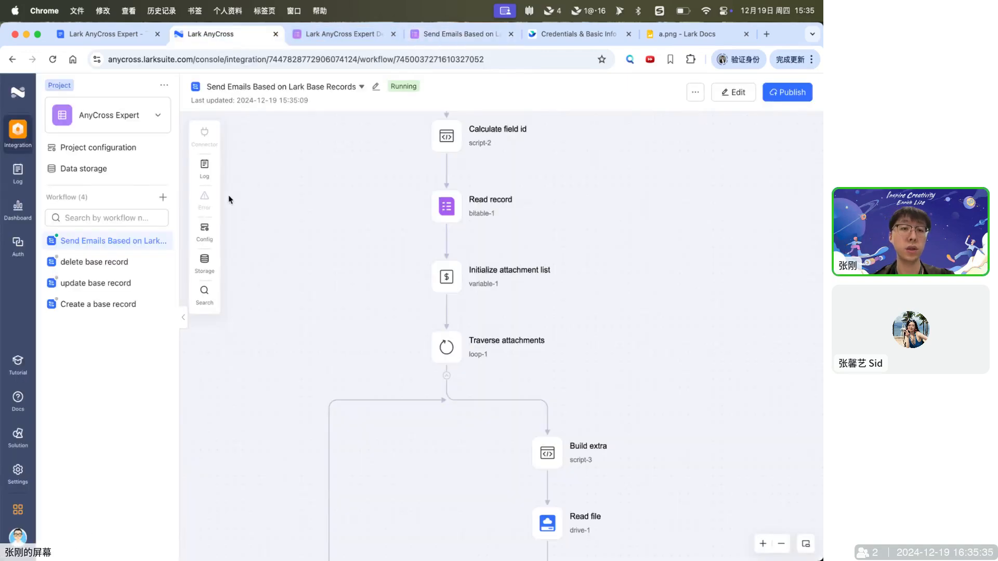
{"action": "left_click", "coordinate": [205, 167]}
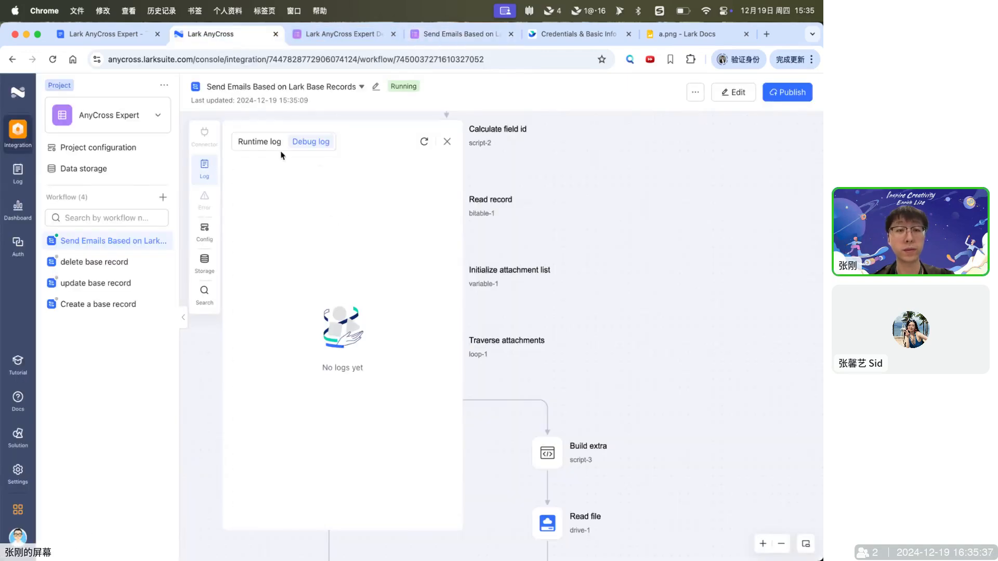
{"action": "left_click", "coordinate": [263, 142]}
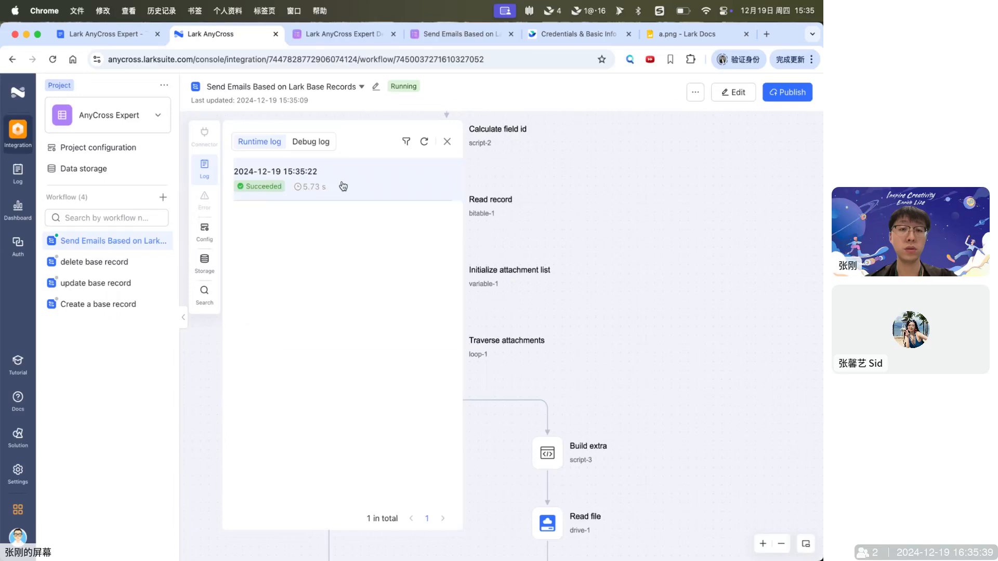
{"action": "left_click", "coordinate": [341, 185]}
{"action": "scroll", "coordinate": [338, 267], "scroll_direction": "down", "scroll_amount": 3}
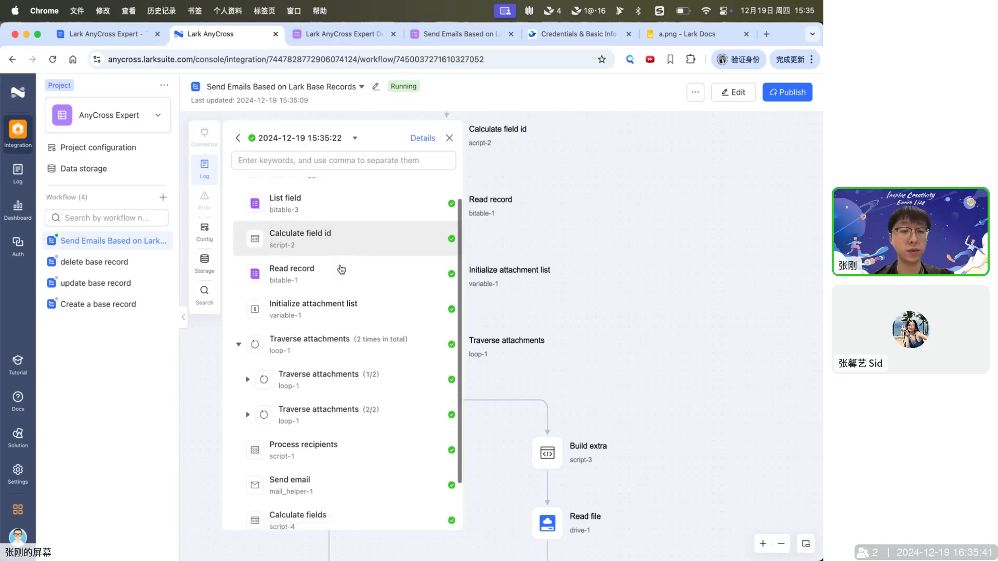
{"action": "scroll", "coordinate": [341, 268], "scroll_direction": "down", "scroll_amount": 1}
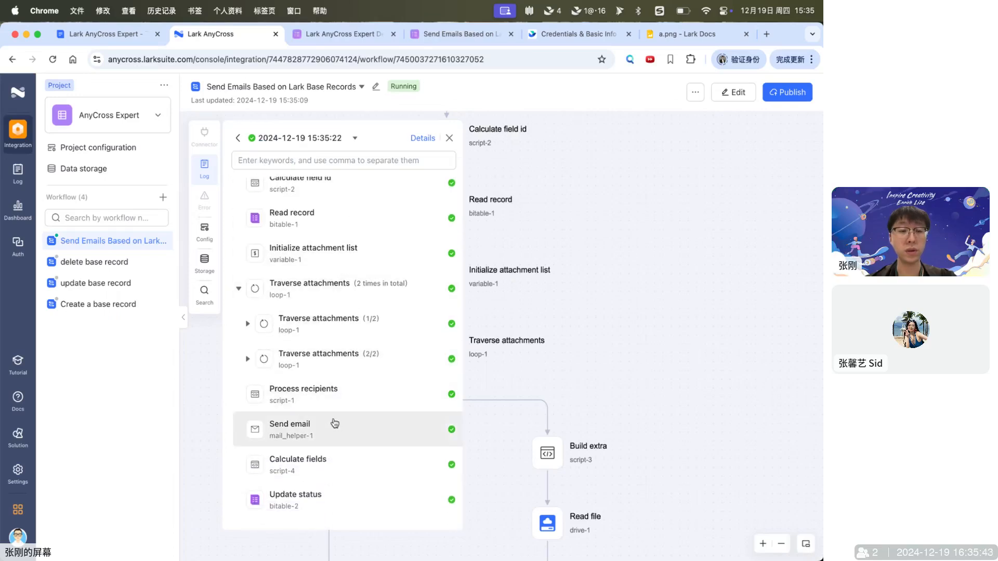
{"action": "scroll", "coordinate": [357, 342], "scroll_direction": "up", "scroll_amount": 3}
{"action": "scroll", "coordinate": [357, 343], "scroll_direction": "down", "scroll_amount": 3}
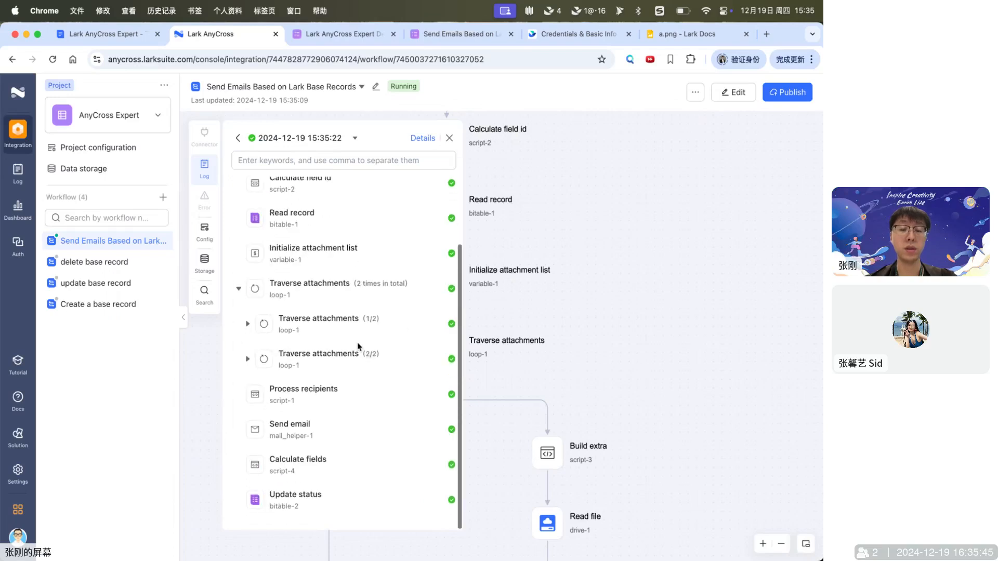
Step: Switch to Lark, check the Lark Base x AnyCross email and its attachments in the inbox, and return to the AnyCross workflow
{"action": "left_click", "coordinate": [553, 11]}
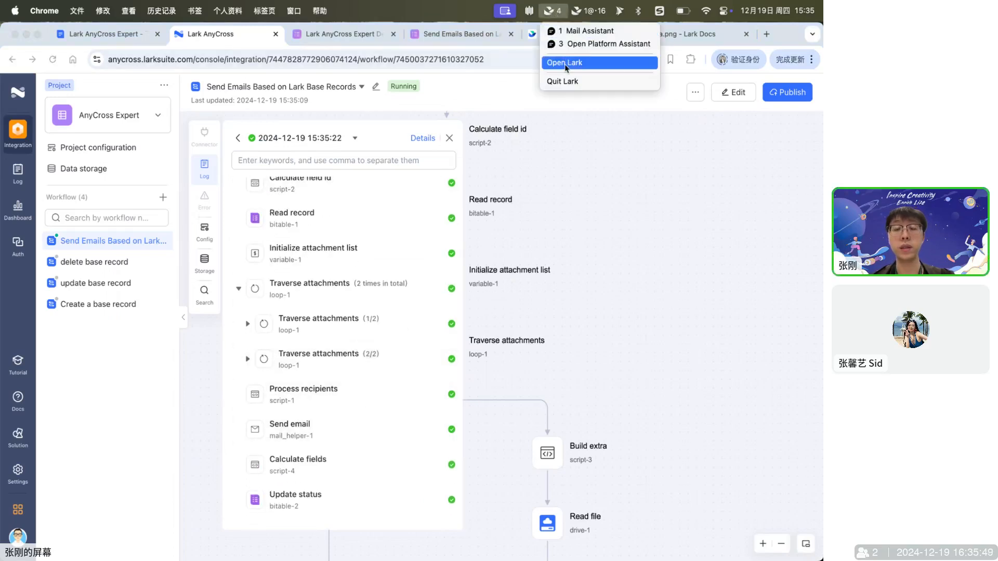
{"action": "left_click", "coordinate": [564, 63]}
{"action": "left_click", "coordinate": [260, 101]}
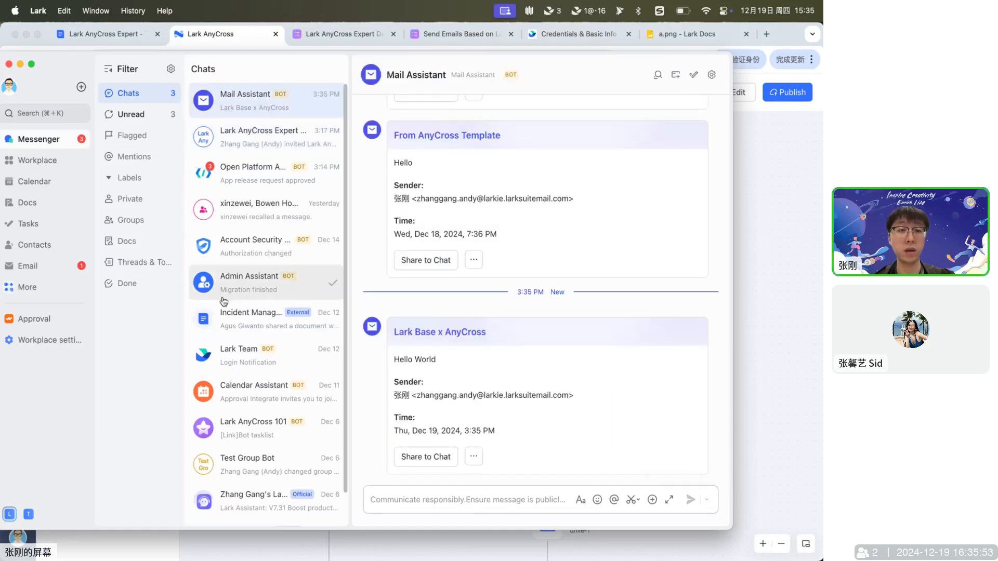
{"action": "left_click", "coordinate": [40, 266]}
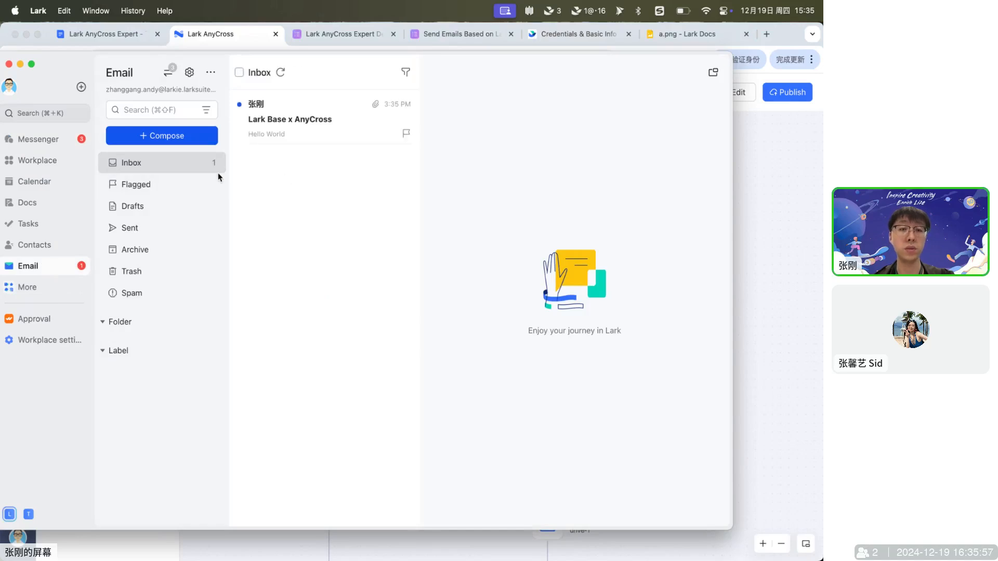
{"action": "left_click", "coordinate": [317, 120]}
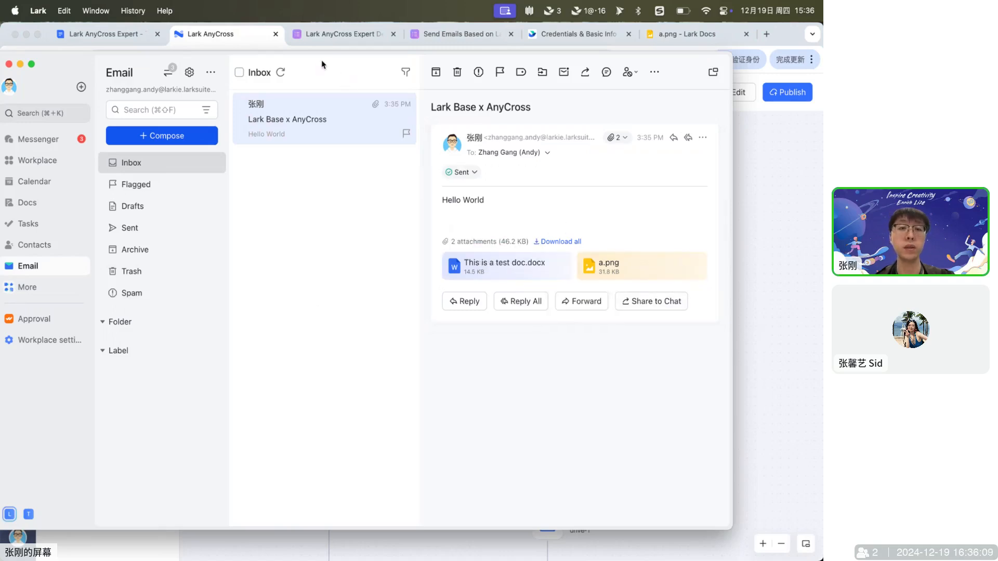
{"action": "left_click_drag", "start_coordinate": [320, 62], "coordinate": [360, 61]}
{"action": "left_click", "coordinate": [51, 64]}
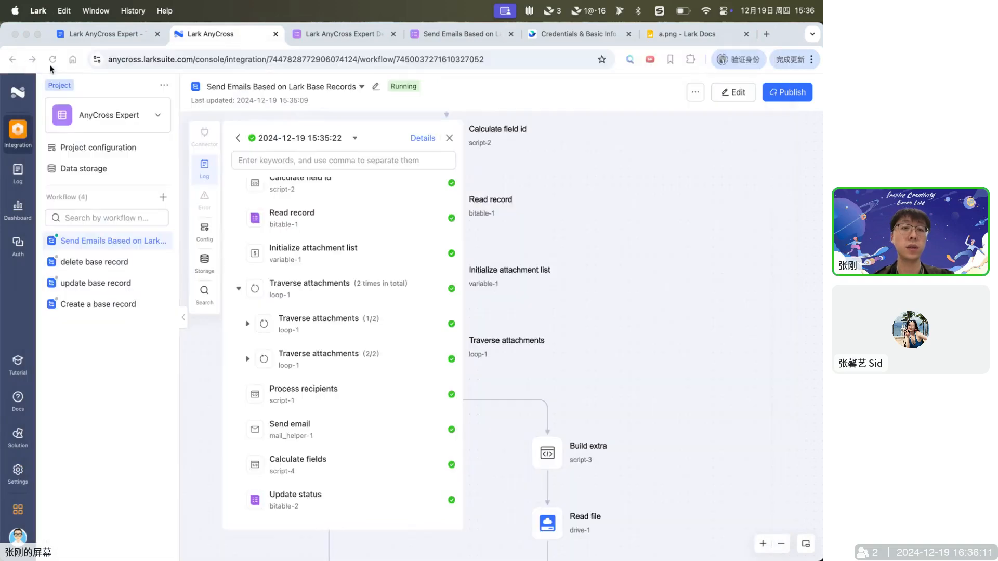